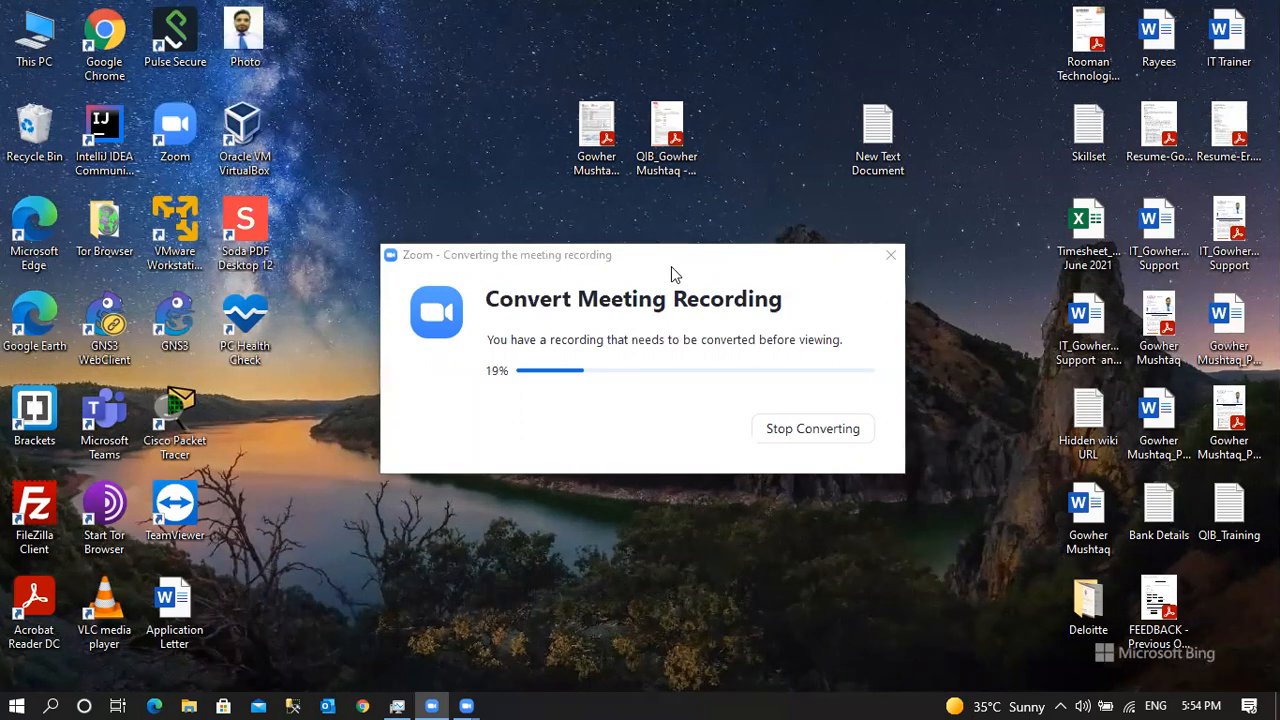
Refresh the desktop twice and drag the Zoom conversion dialog down to uncover the Office icon.
click(723, 263)
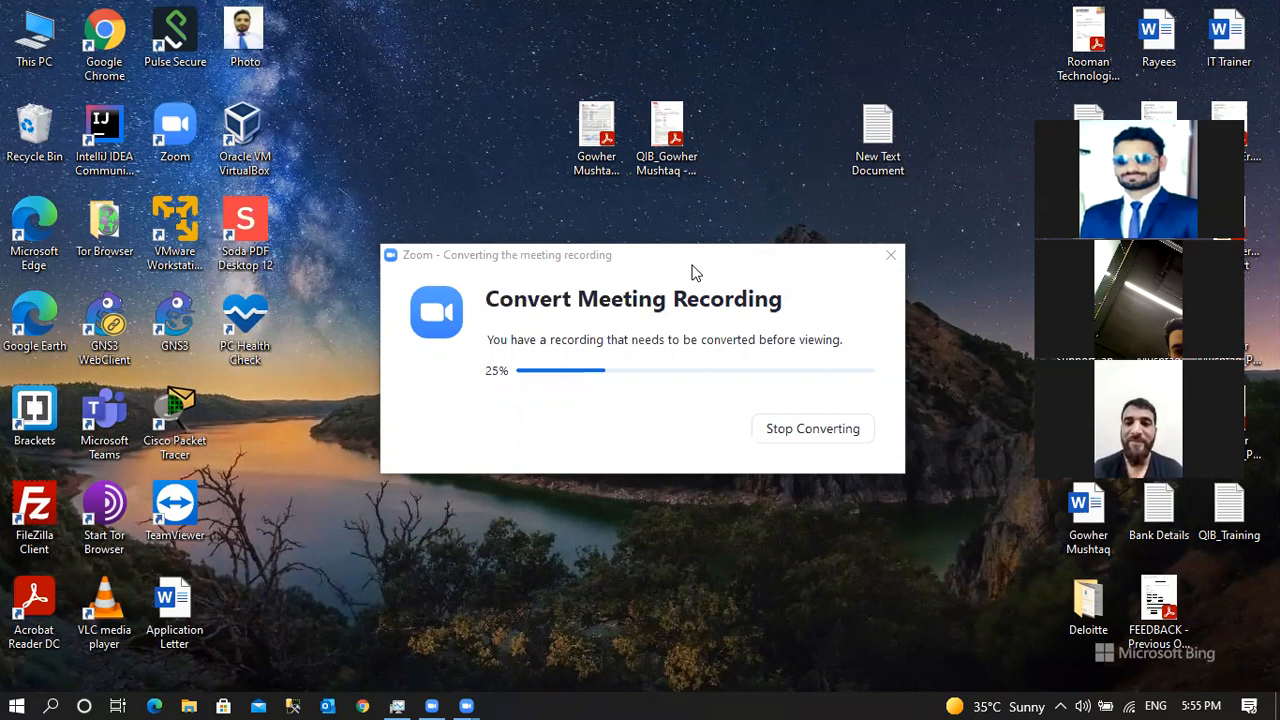
right_click(420, 144)
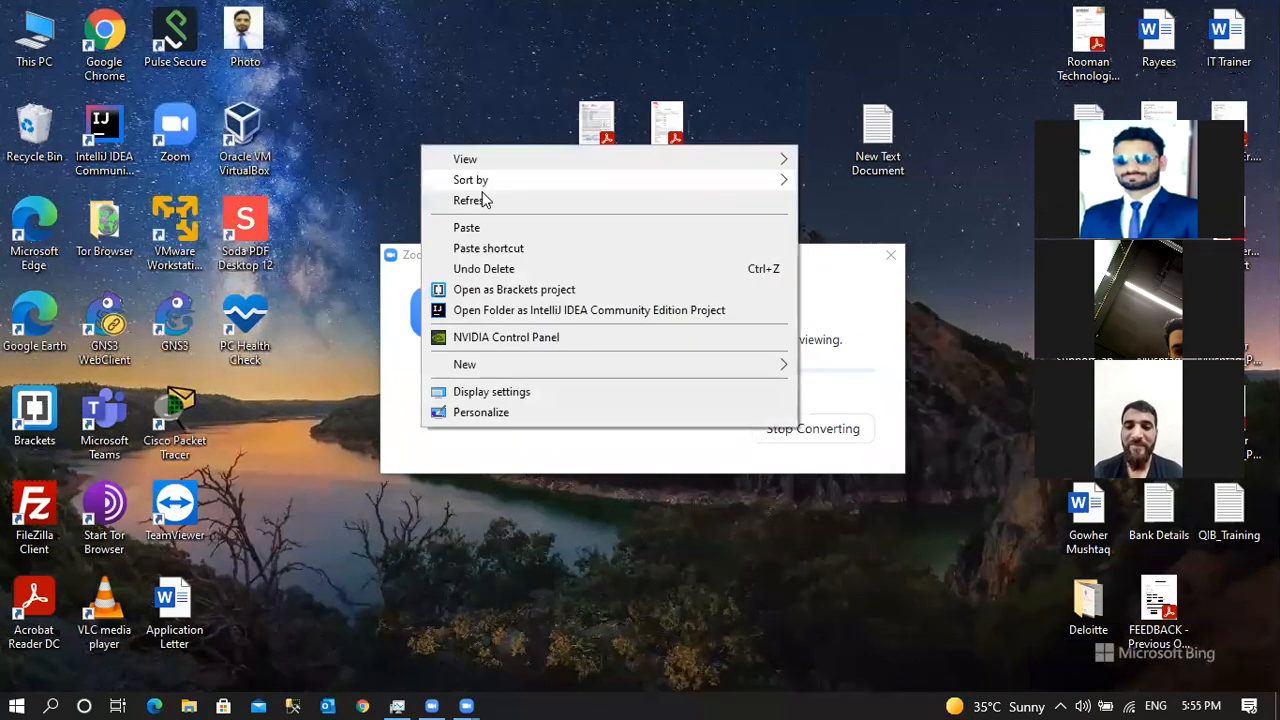
click(484, 200)
drag(591, 260, 524, 227)
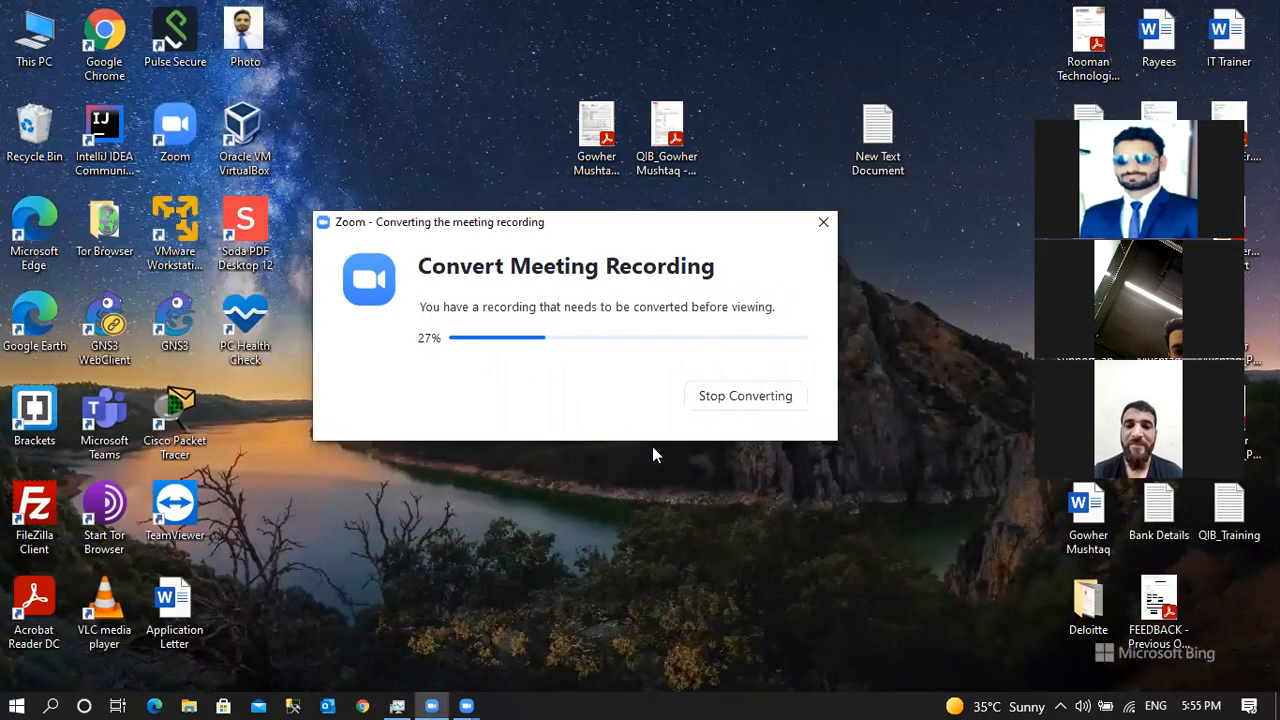
right_click(649, 488)
click(734, 260)
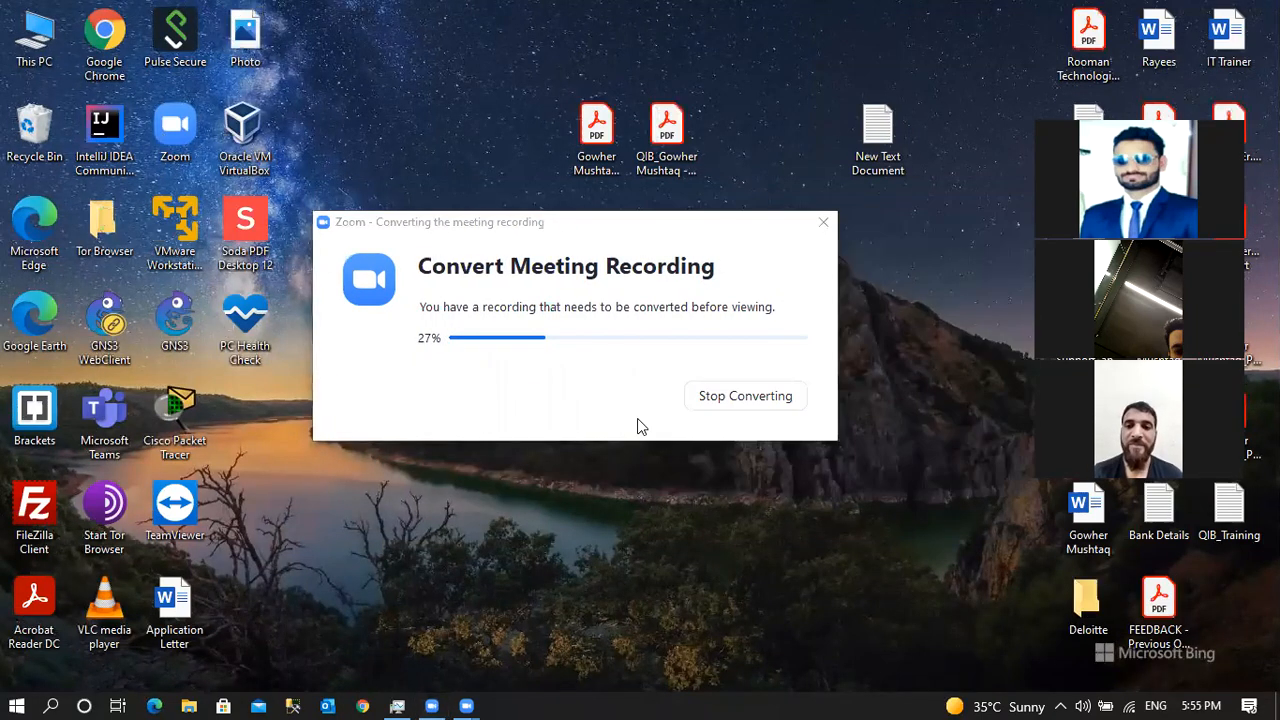
drag(497, 234, 500, 268)
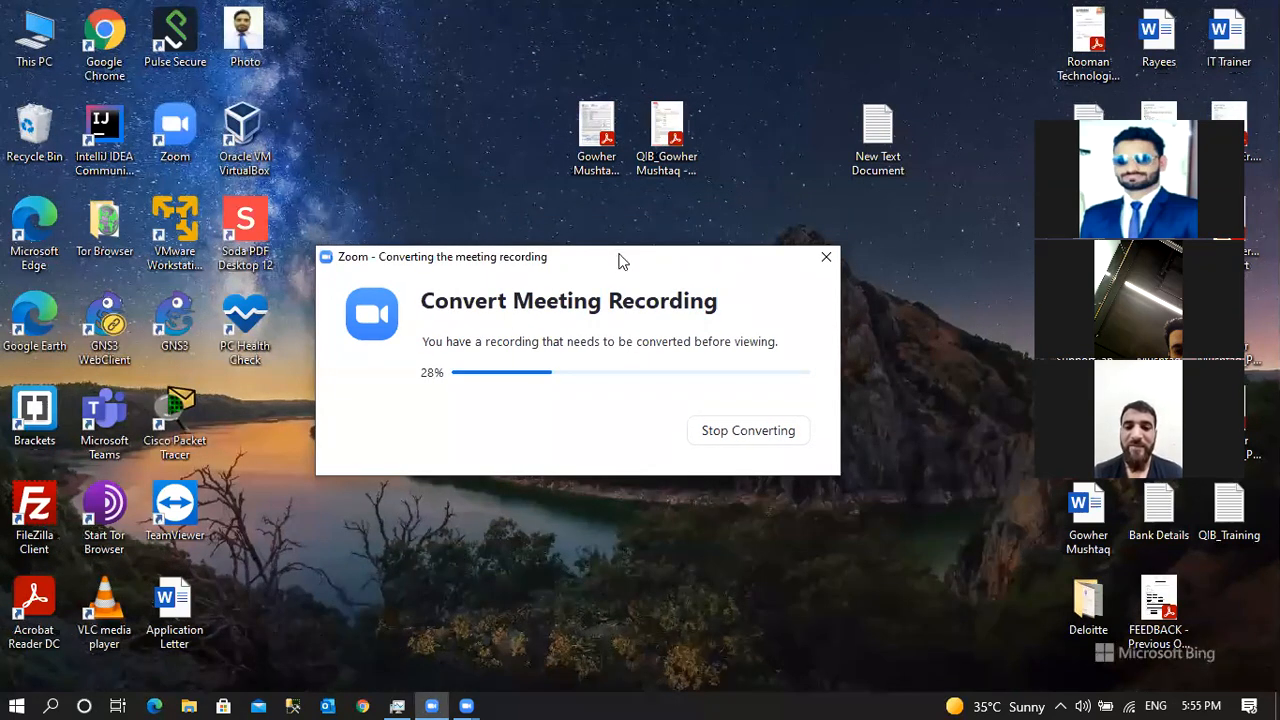
drag(620, 262, 595, 397)
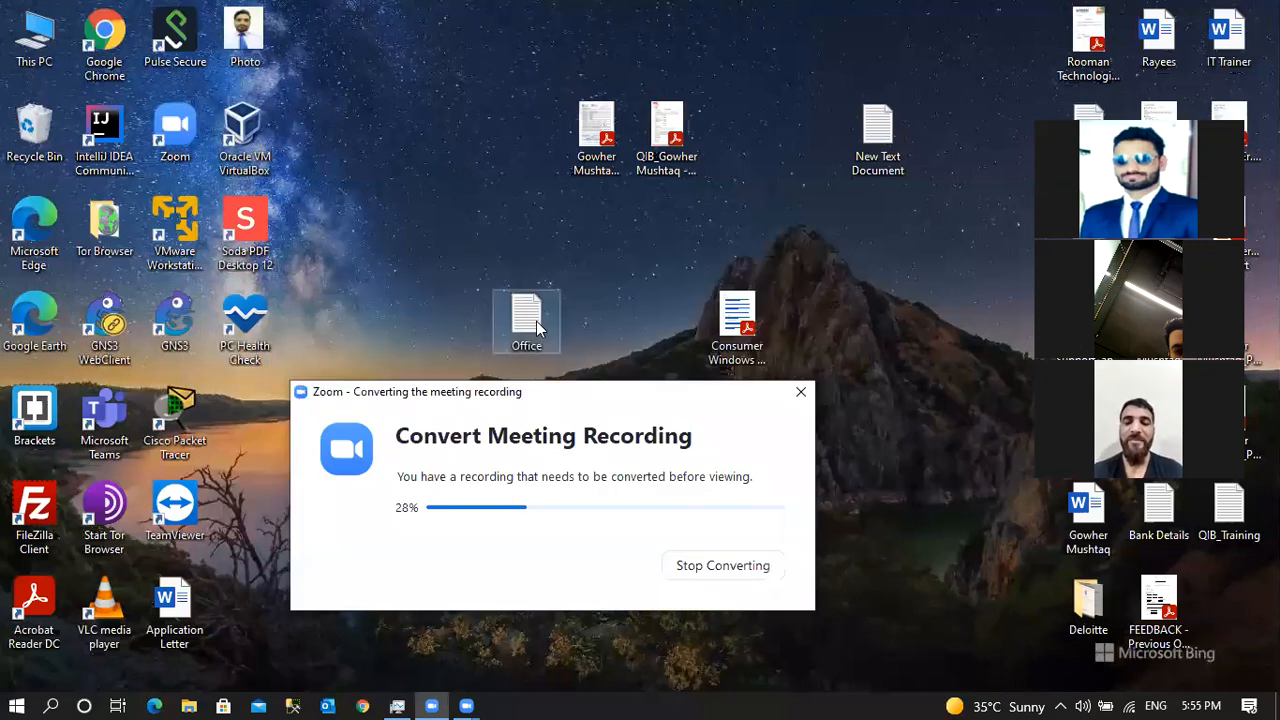
Open the Office notes file in Notepad and maximize the window.
double_click(537, 328)
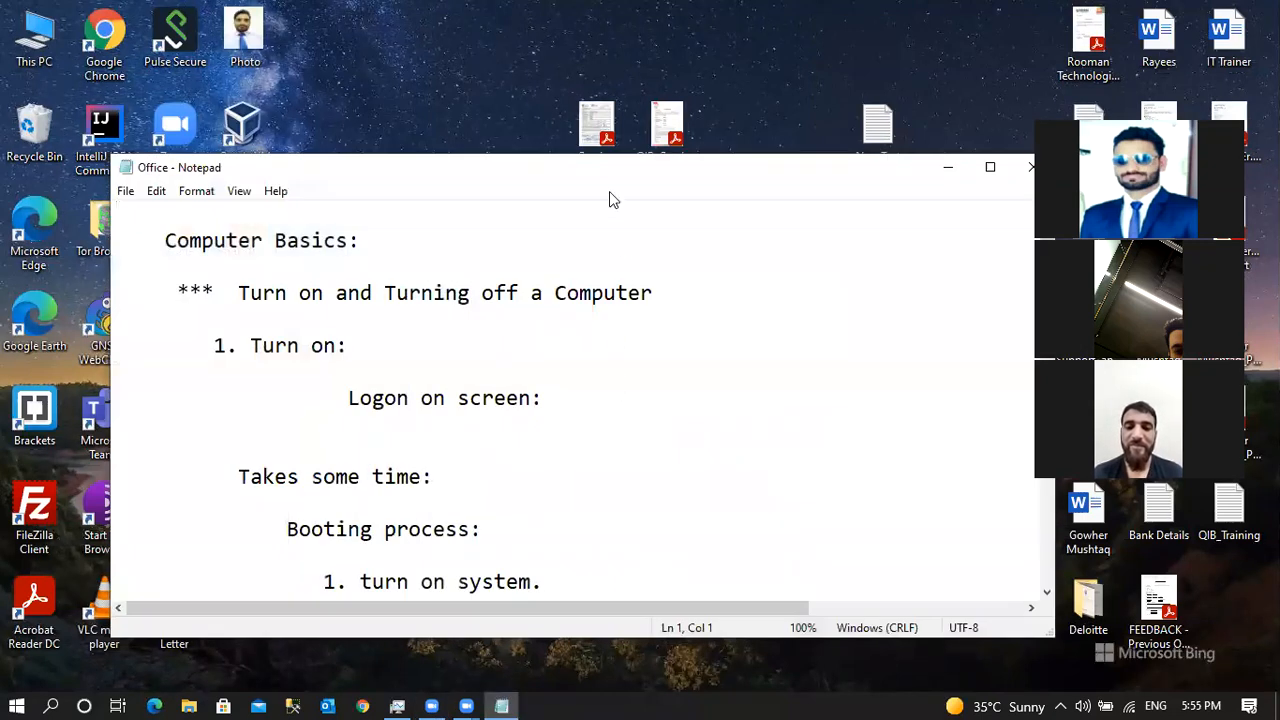
drag(603, 184, 532, 92)
click(914, 78)
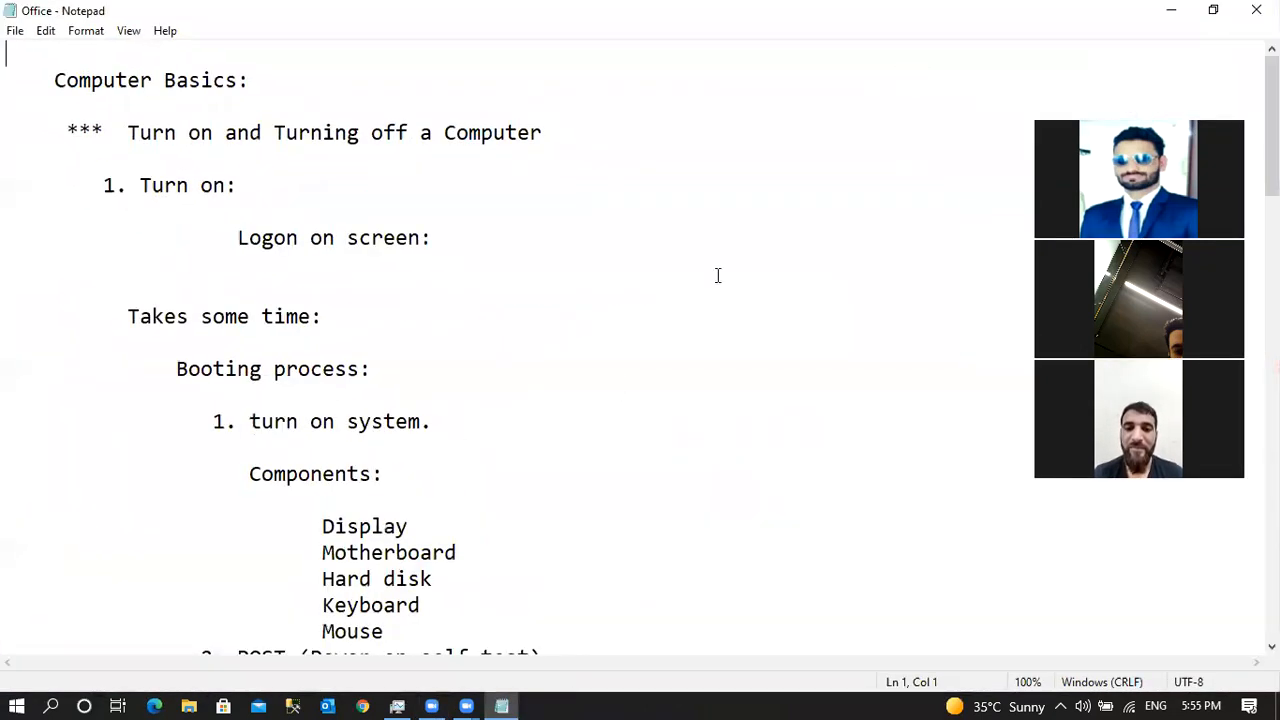
Read down through the notes to the logon and desktop shortcut icon sections.
click(537, 431)
key(Down)
key(Down)
key(Down)
key(Down)
key(Down)
key(Down)
key(Down)
key(Down)
key(Down)
key(Down)
key(Down)
key(Down)
key(Down)
key(Down)
key(Down)
key(Down)
key(Down)
key(Down)
key(Down)
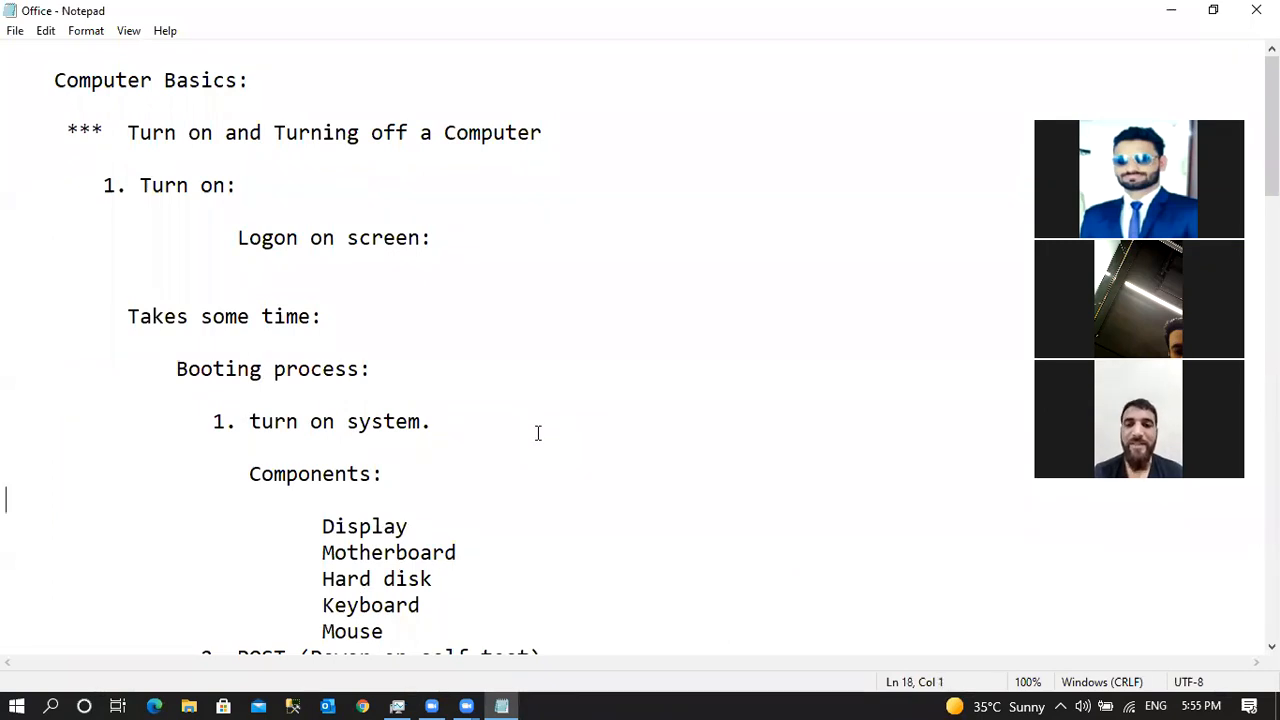
key(Down)
key(Down)
key(Down)
key(Down)
key(Down)
key(Down)
key(Down)
key(Down)
key(Down)
key(Down)
key(Down)
key(Down)
key(Down)
key(Down)
key(Down)
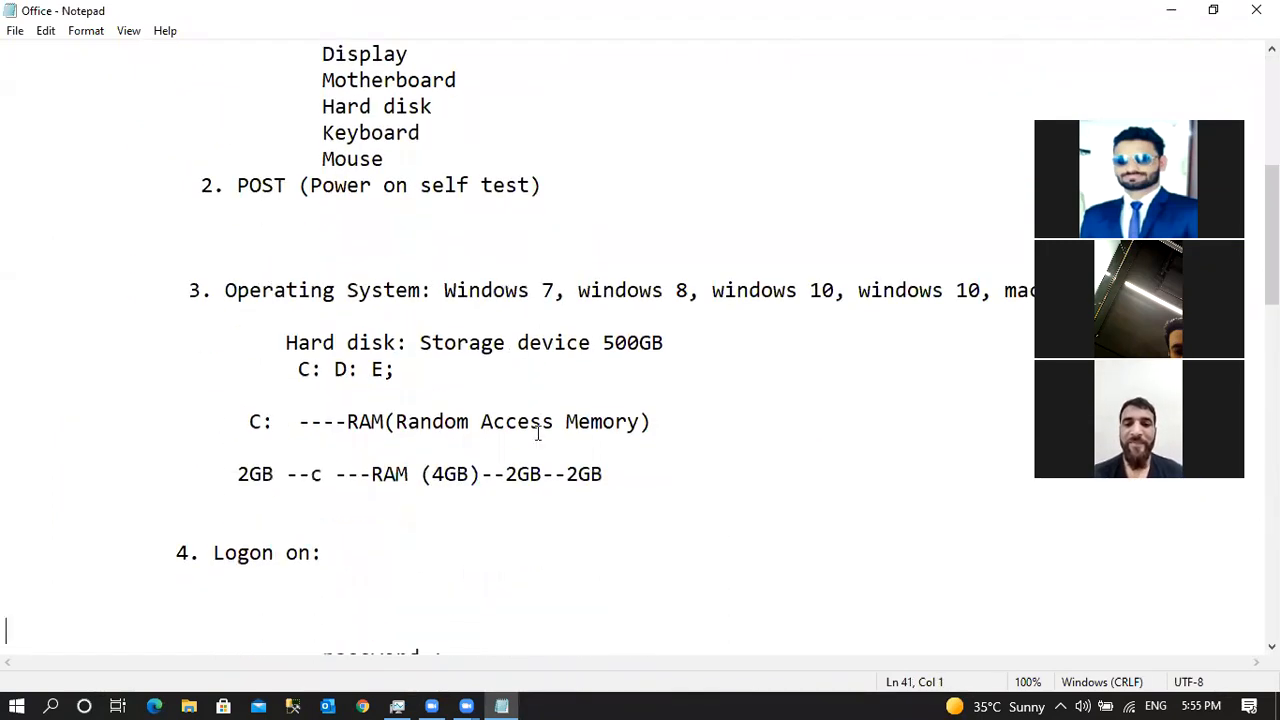
key(Down)
key(Down)
key(Down)
key(Down)
key(Down)
key(Down)
key(Down)
key(Down)
key(Down)
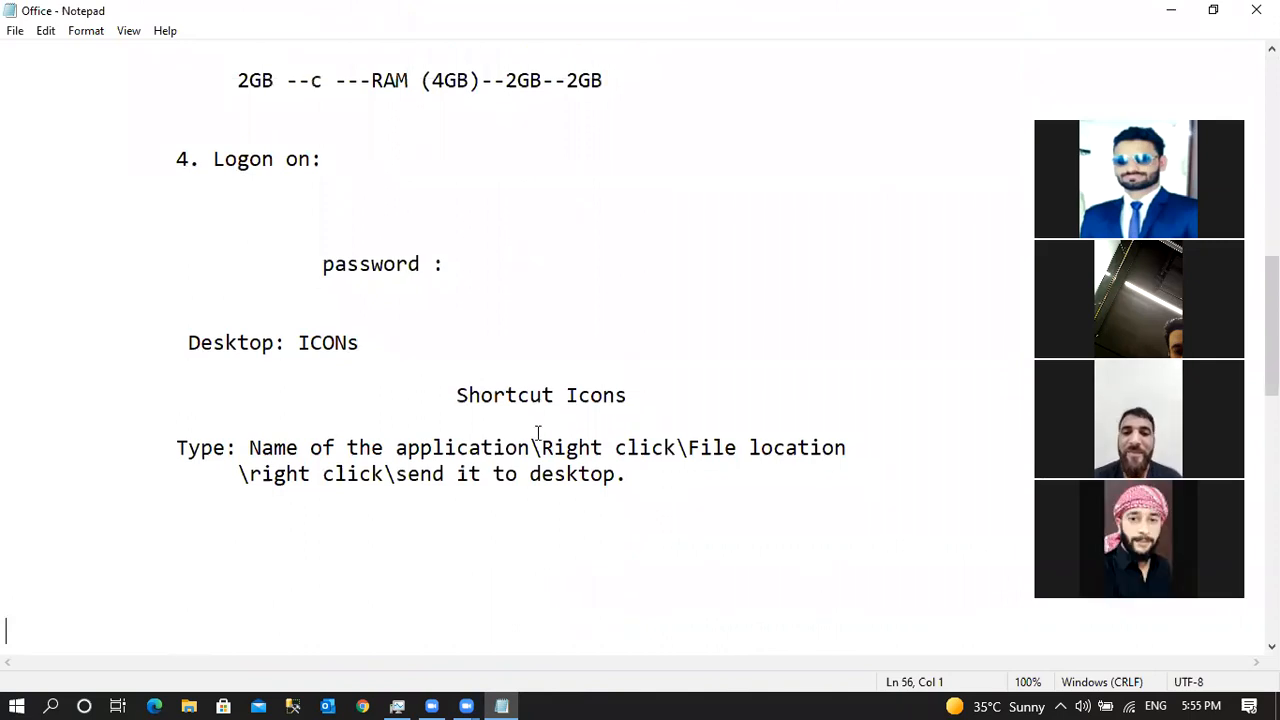
click(697, 463)
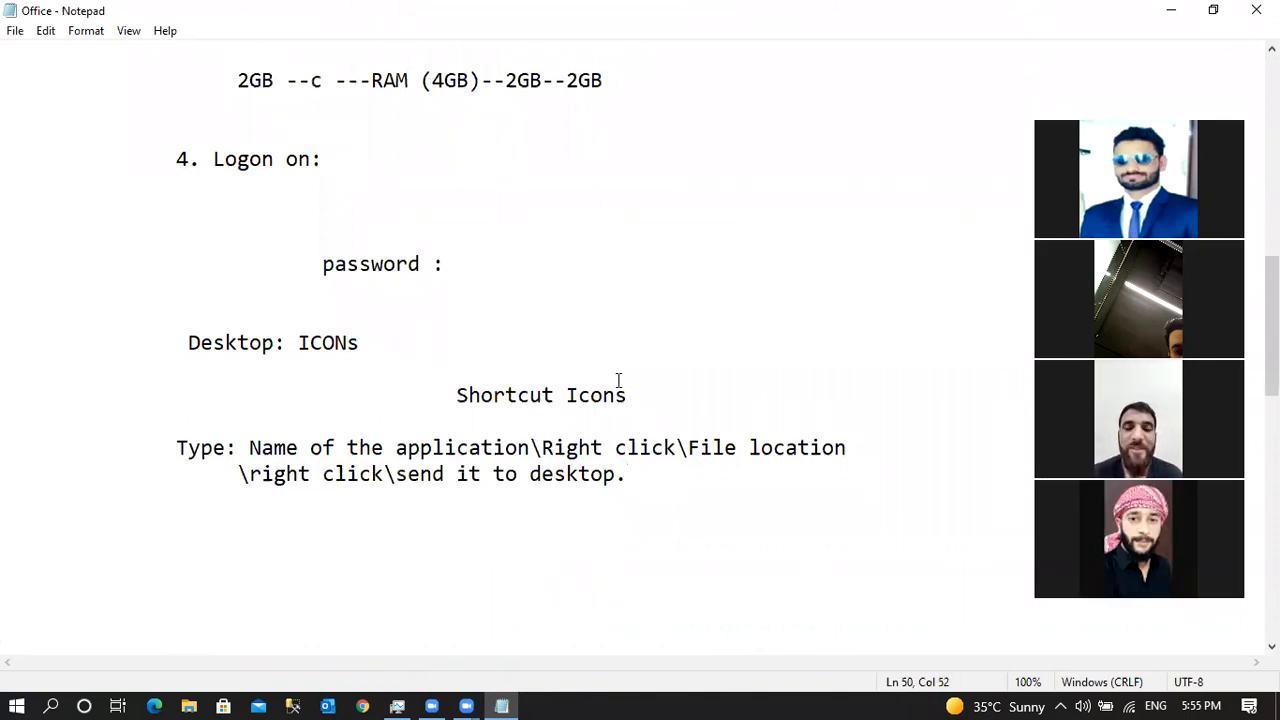
click(492, 263)
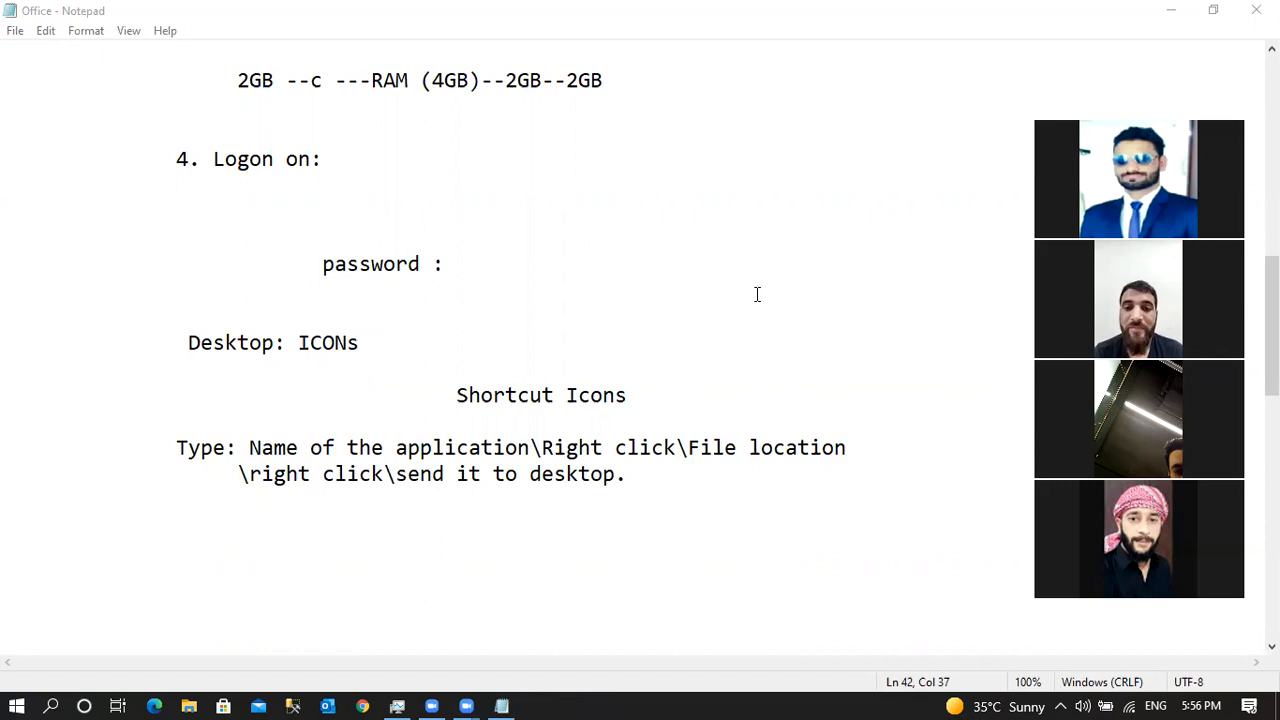
click(474, 242)
key(Up)
key(Up)
key(Up)
key(Up)
key(Up)
key(Up)
key(Up)
key(Up)
key(Up)
key(Up)
key(Up)
key(Up)
key(Up)
key(Up)
key(Up)
key(Up)
key(Up)
key(Up)
click(329, 185)
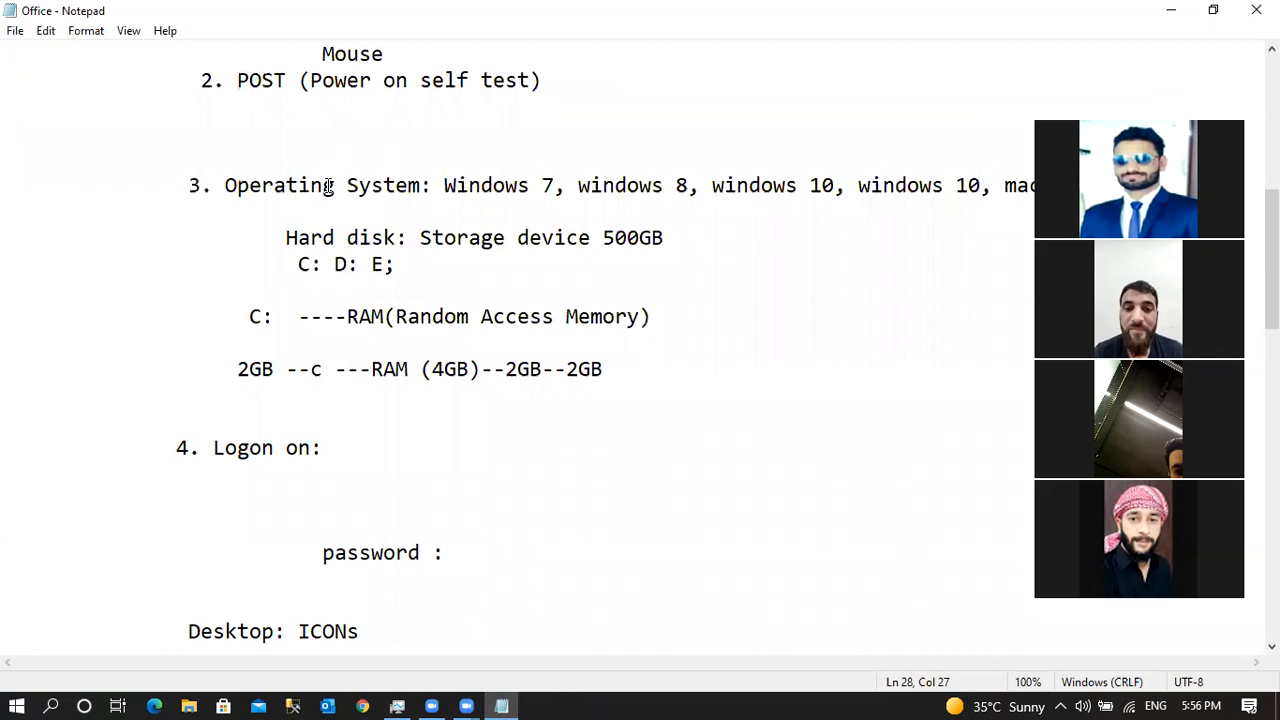
click(312, 264)
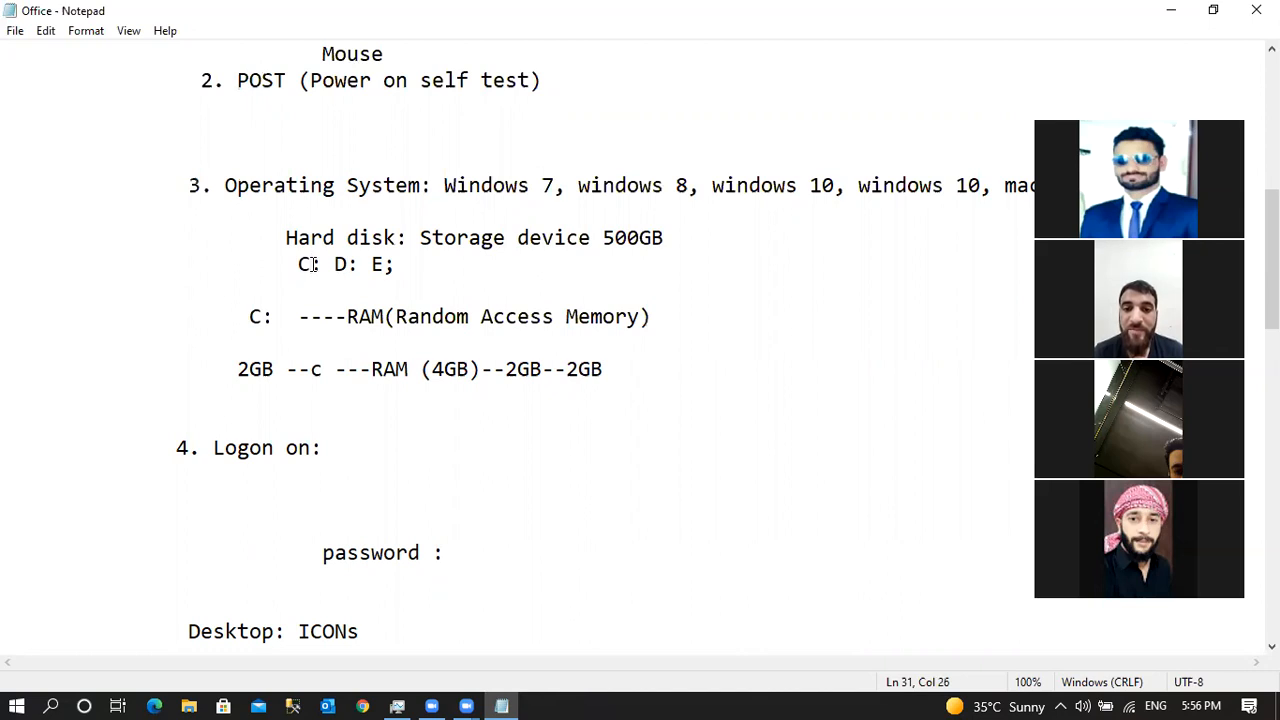
drag(347, 316, 680, 314)
click(680, 314)
click(505, 370)
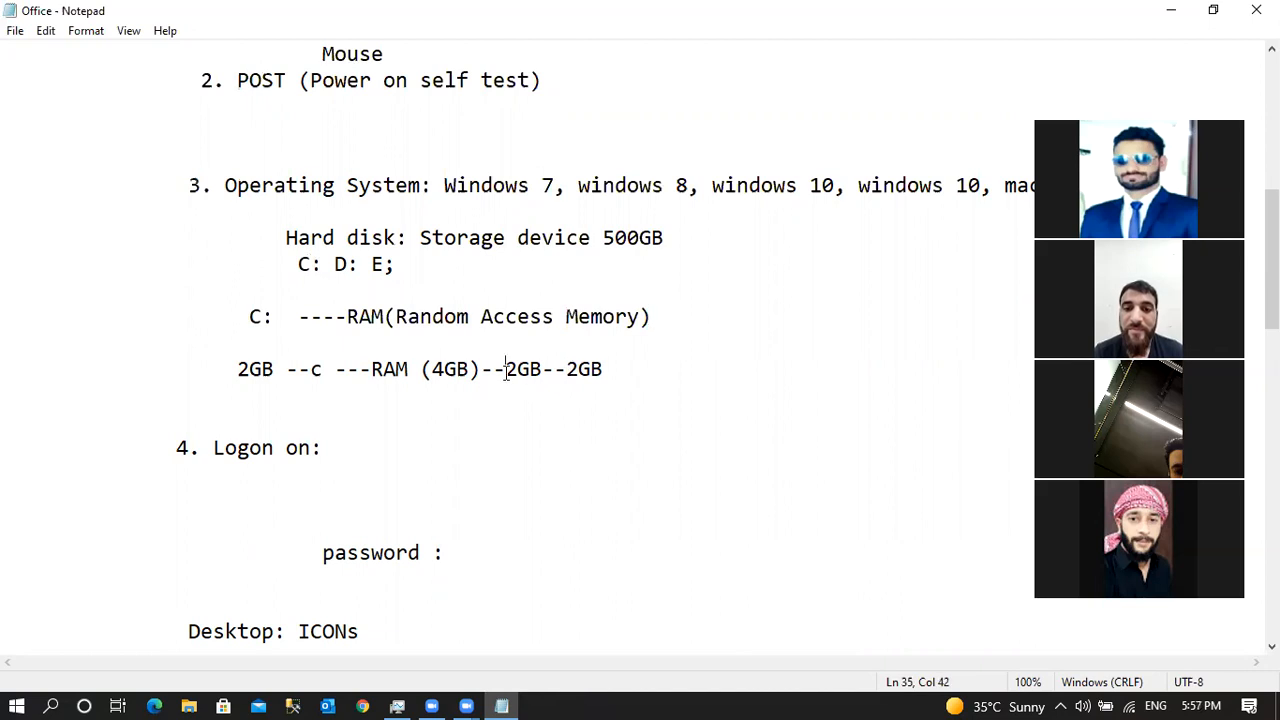
click(519, 370)
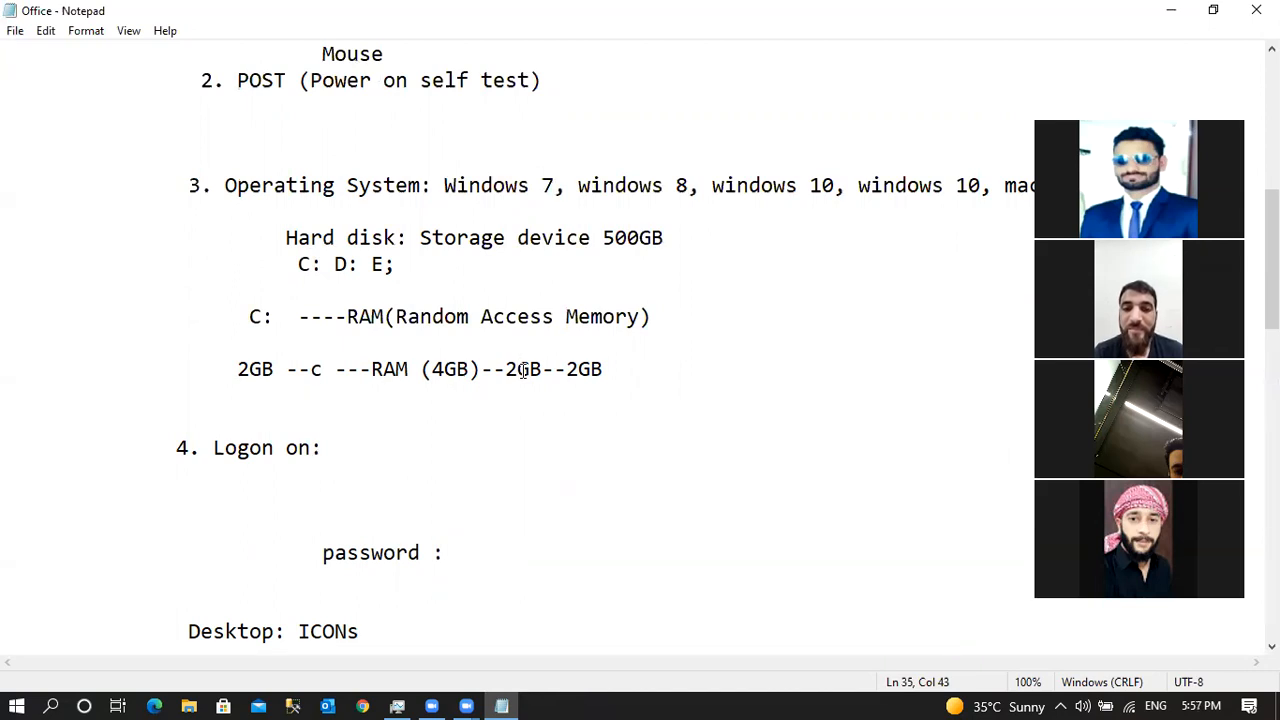
key(Down)
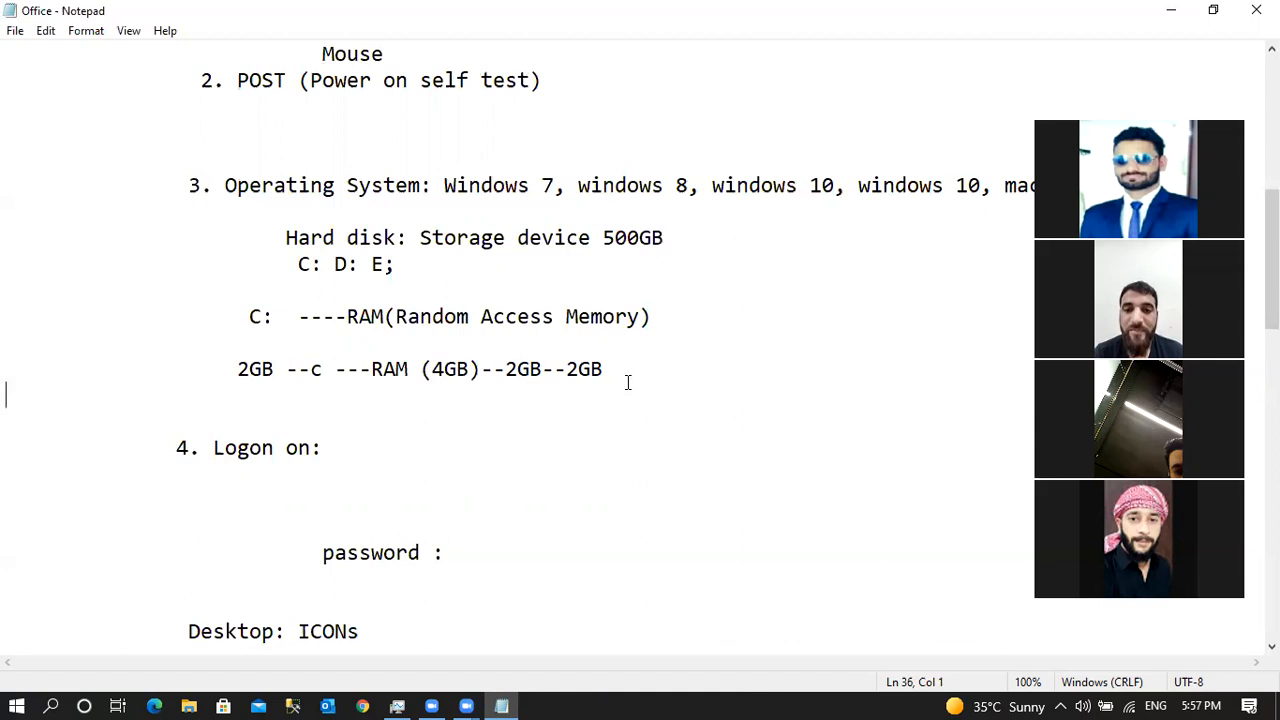
drag(350, 308, 526, 334)
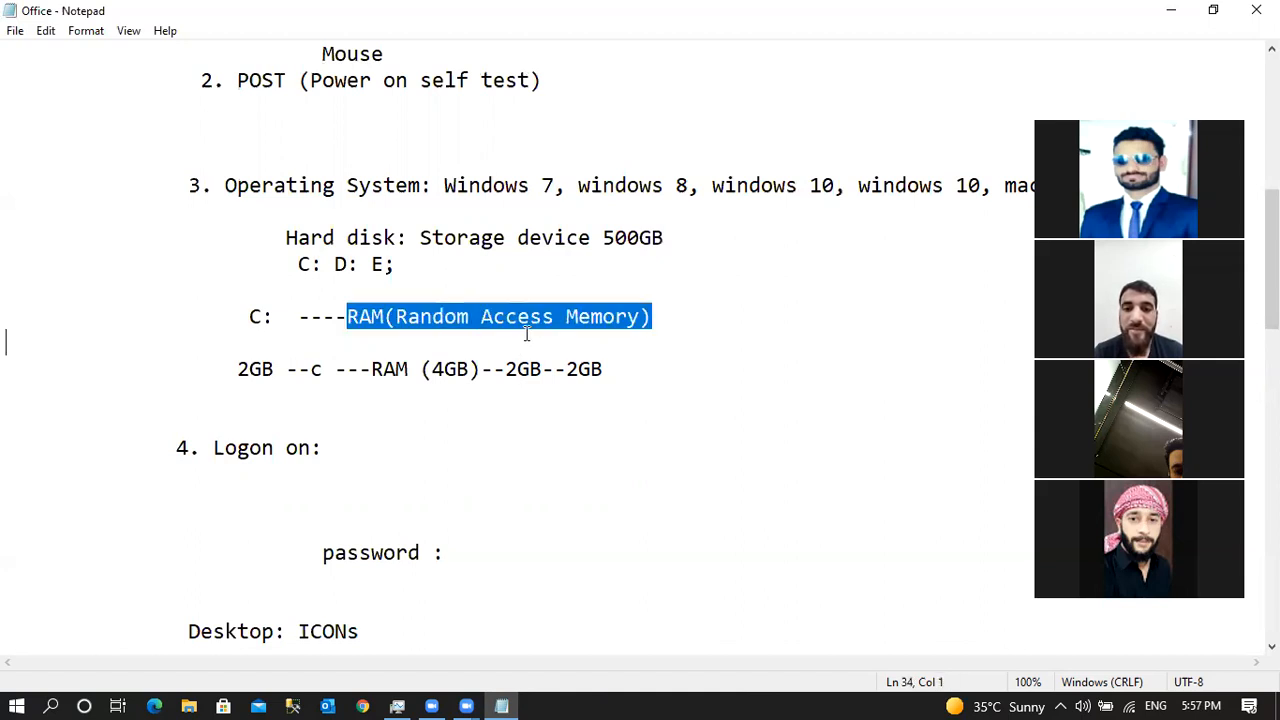
click(526, 334)
click(313, 262)
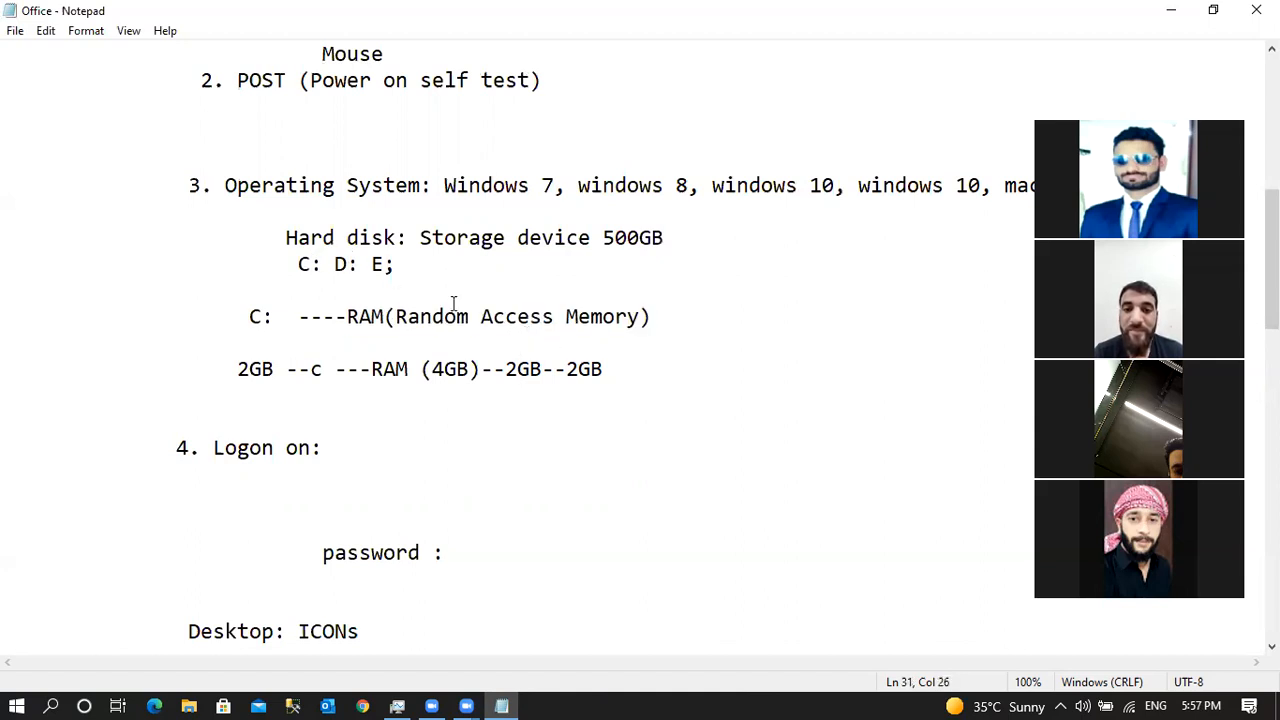
click(579, 371)
click(609, 369)
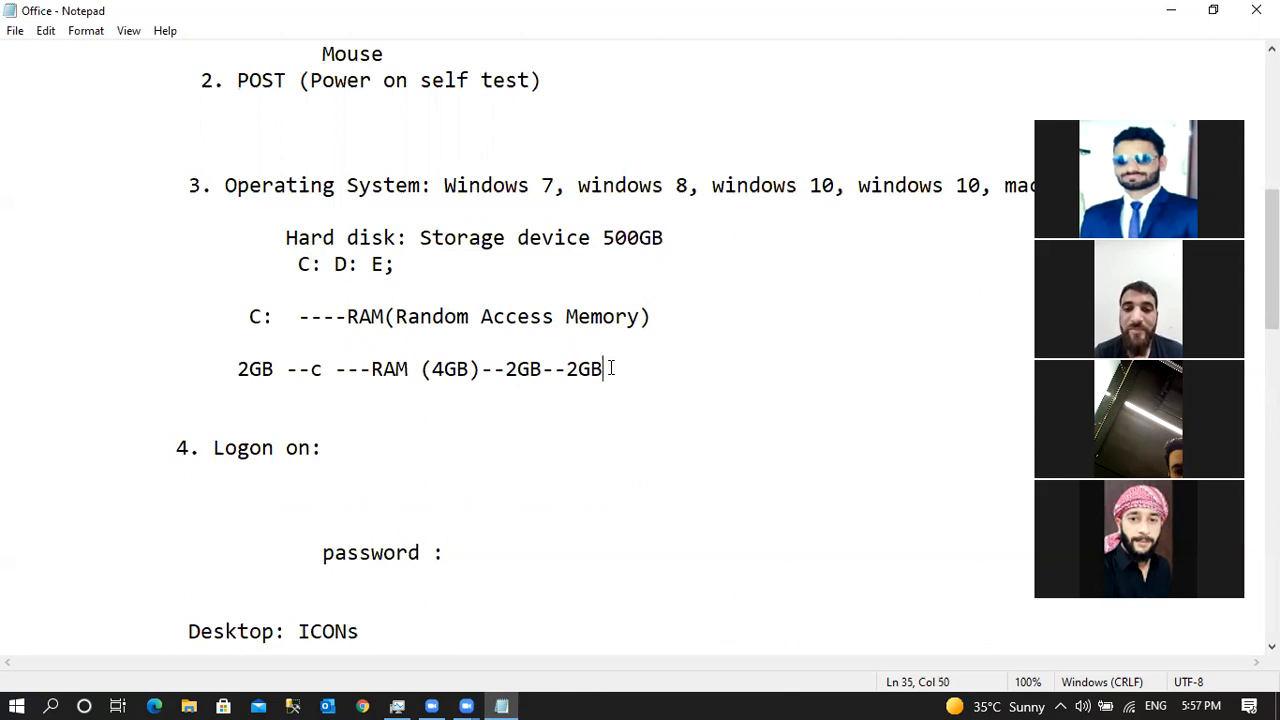
click(354, 448)
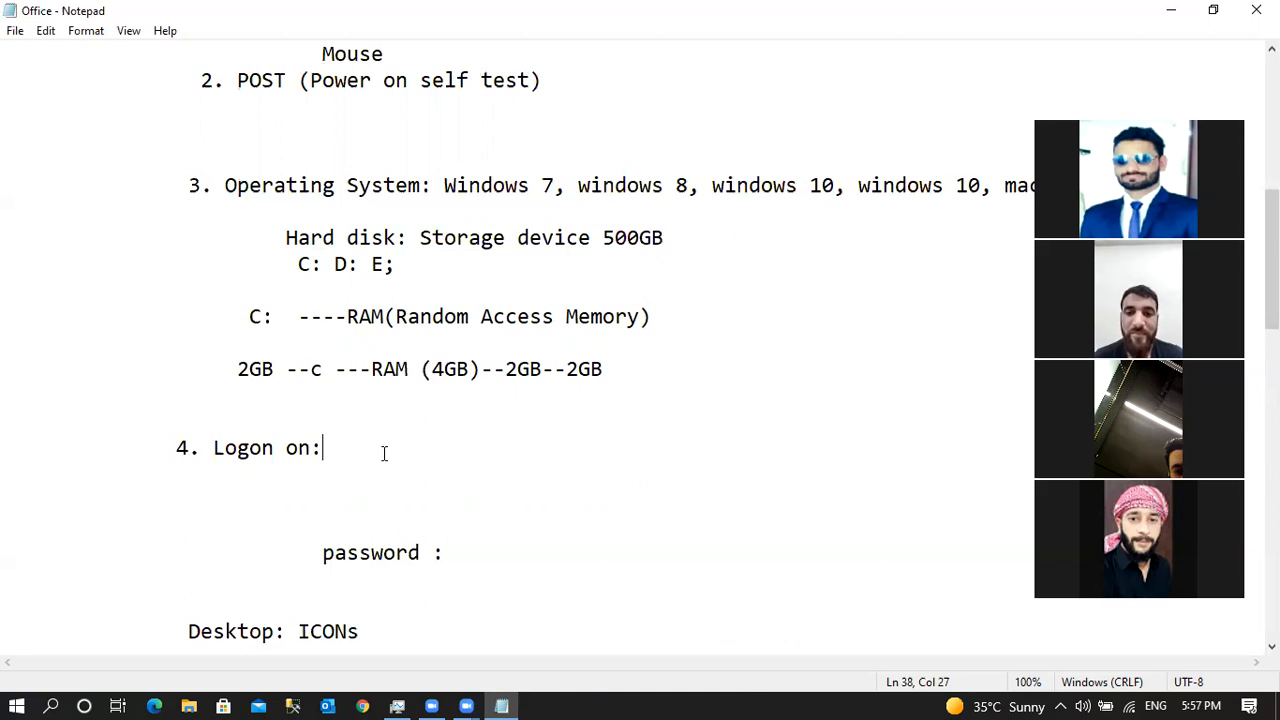
click(478, 547)
key(Down)
key(Down)
key(Down)
key(Down)
key(Down)
key(Down)
key(Down)
key(Down)
key(Down)
key(Down)
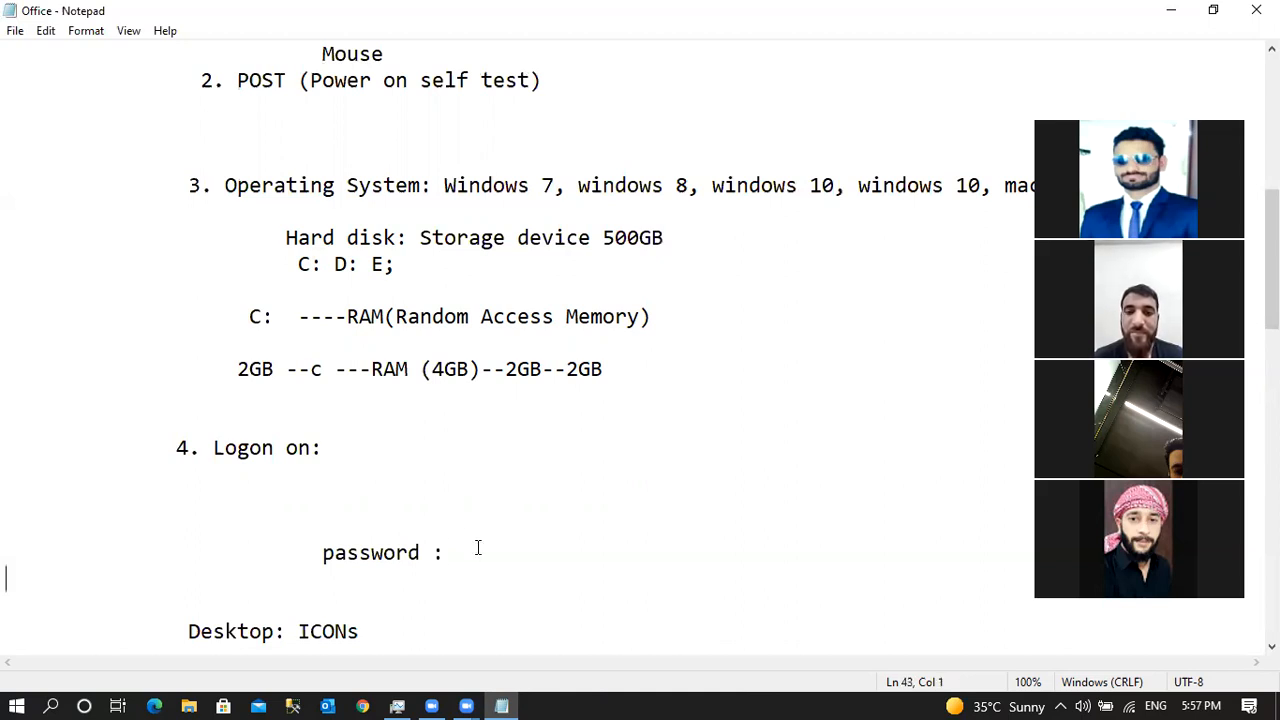
drag(263, 443, 213, 445)
double_click(302, 447)
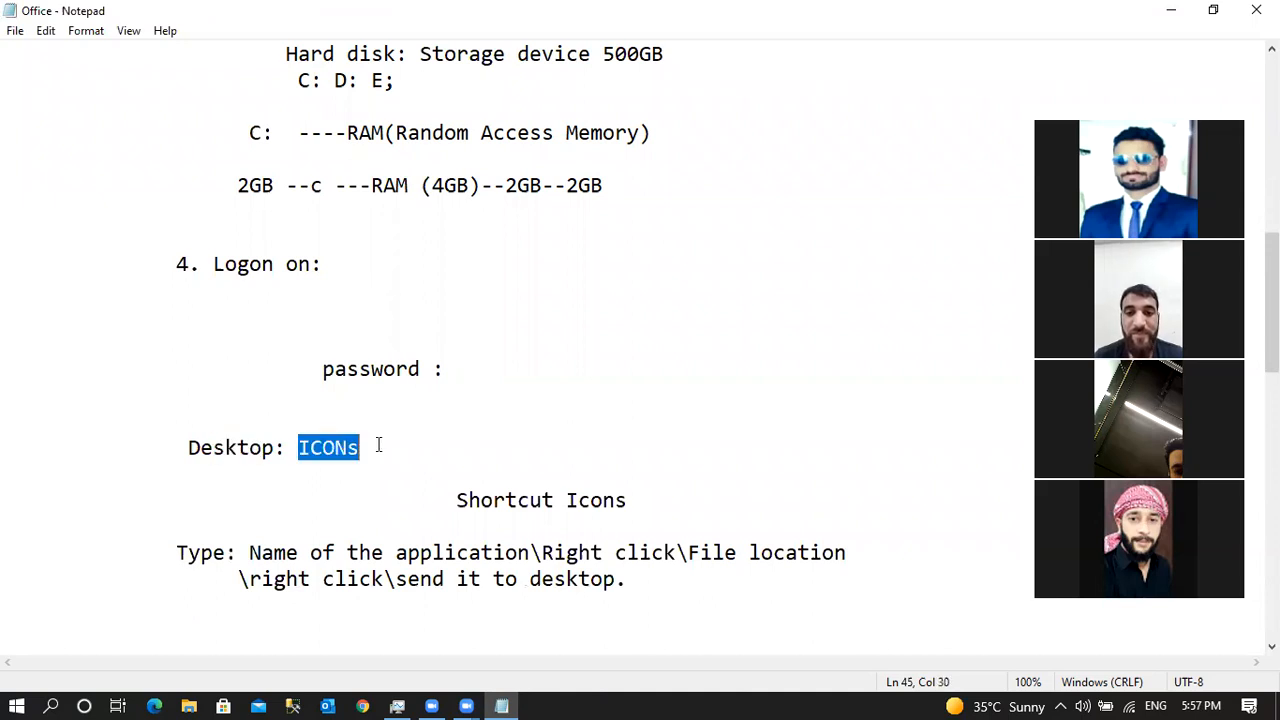
click(575, 500)
click(544, 566)
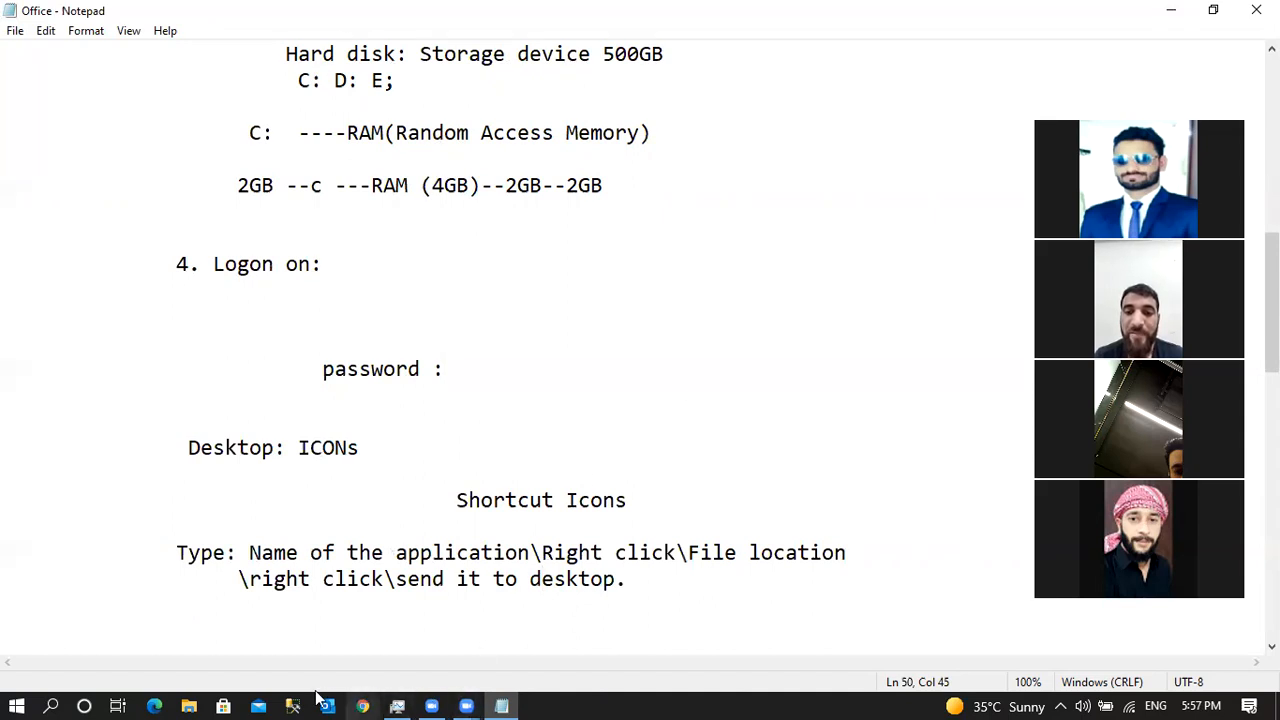
click(727, 699)
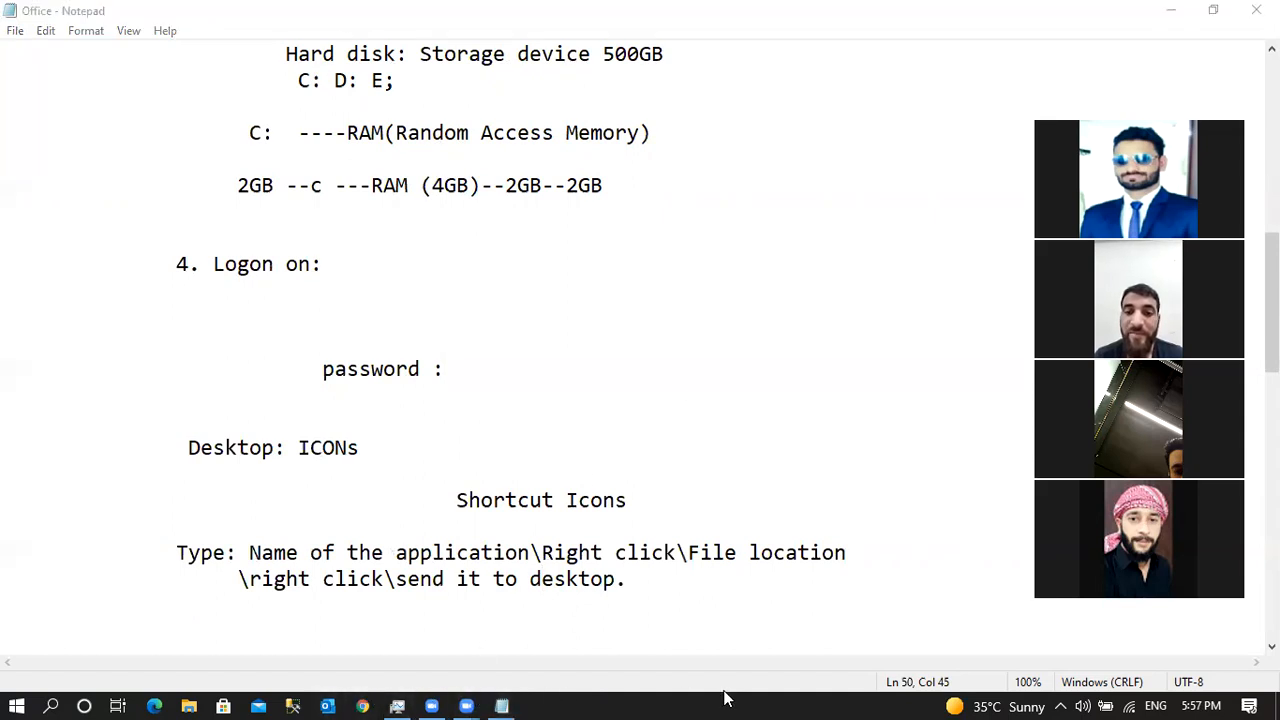
click(1170, 10)
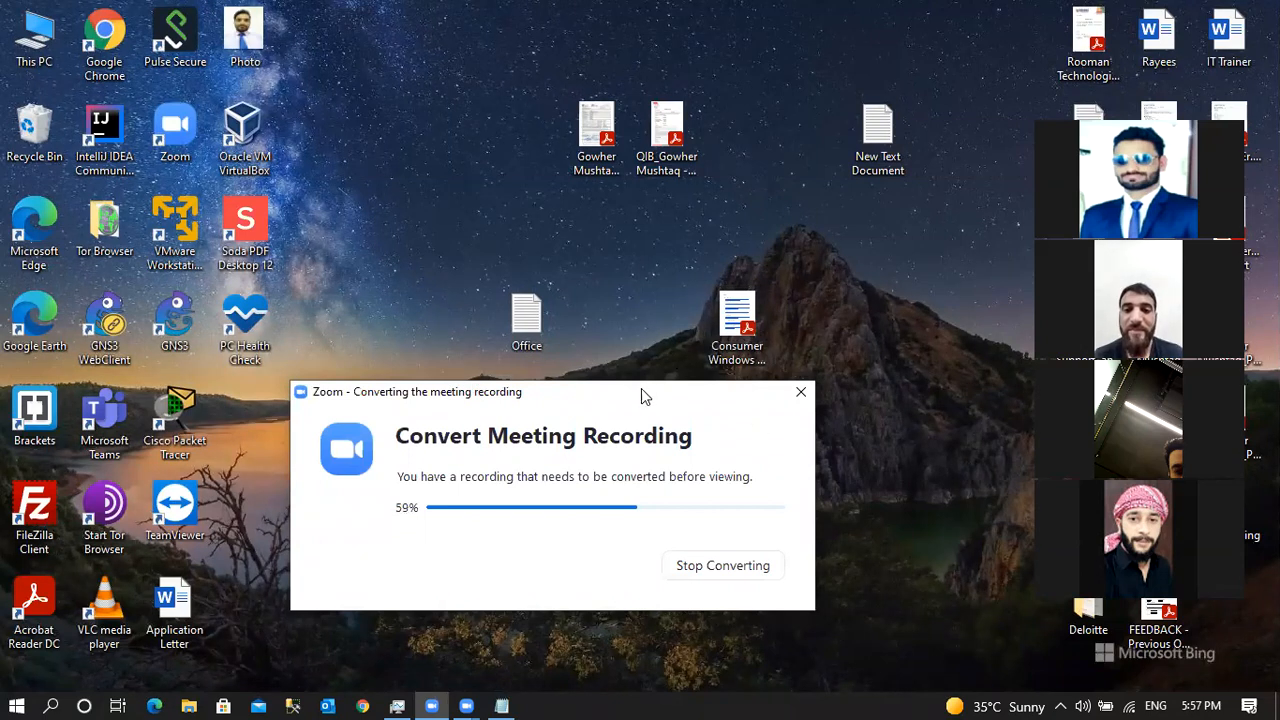
Refresh the desktop three times, then restore the Office notes from the taskbar.
right_click(497, 589)
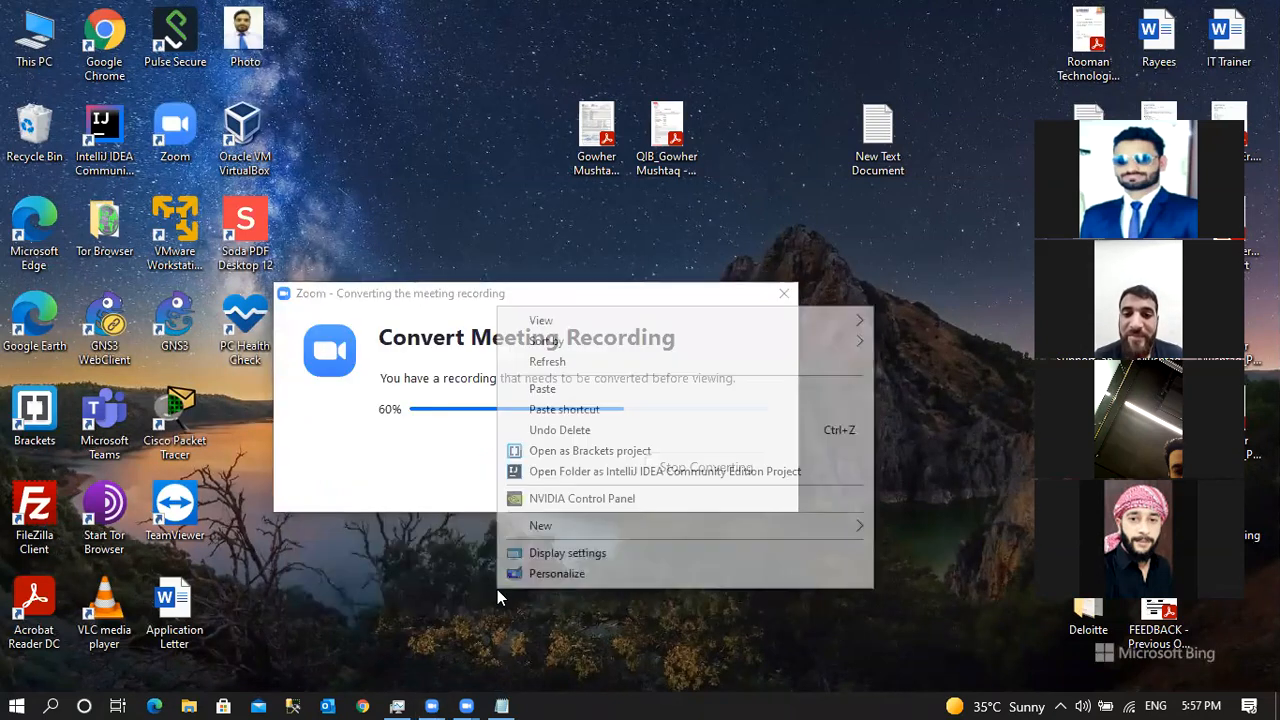
click(608, 366)
right_click(390, 141)
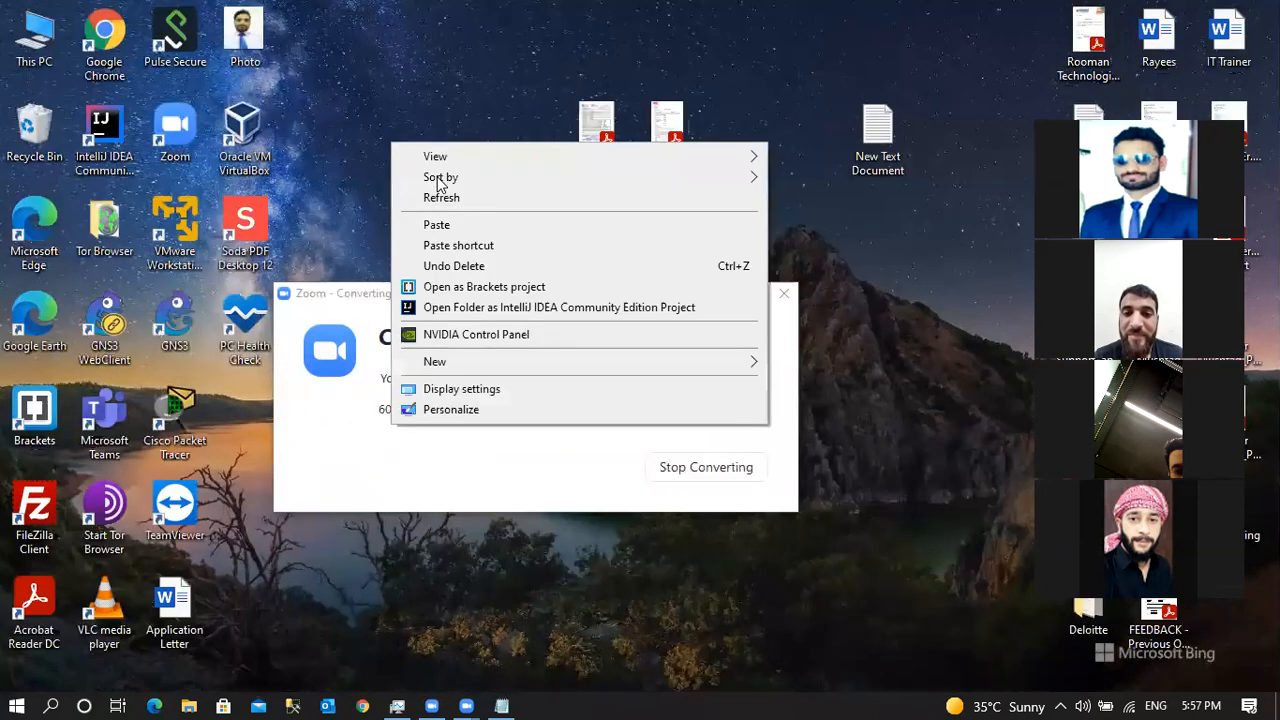
click(448, 197)
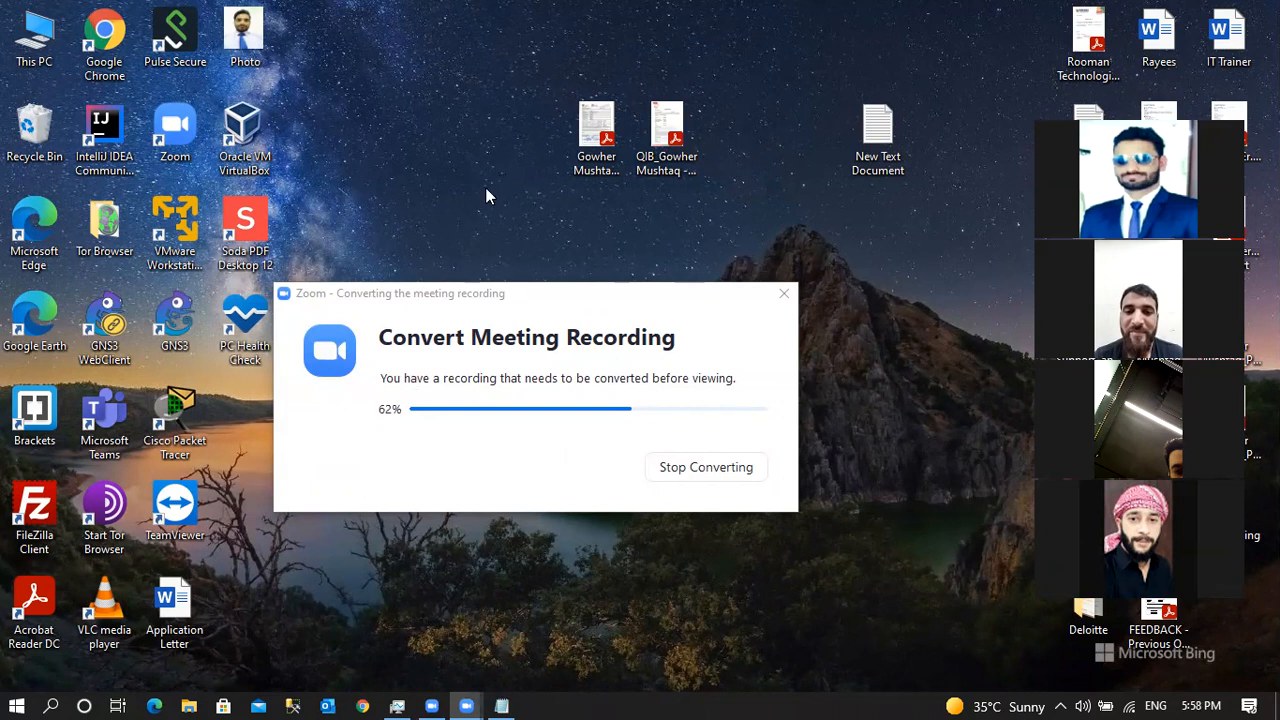
right_click(485, 187)
click(525, 240)
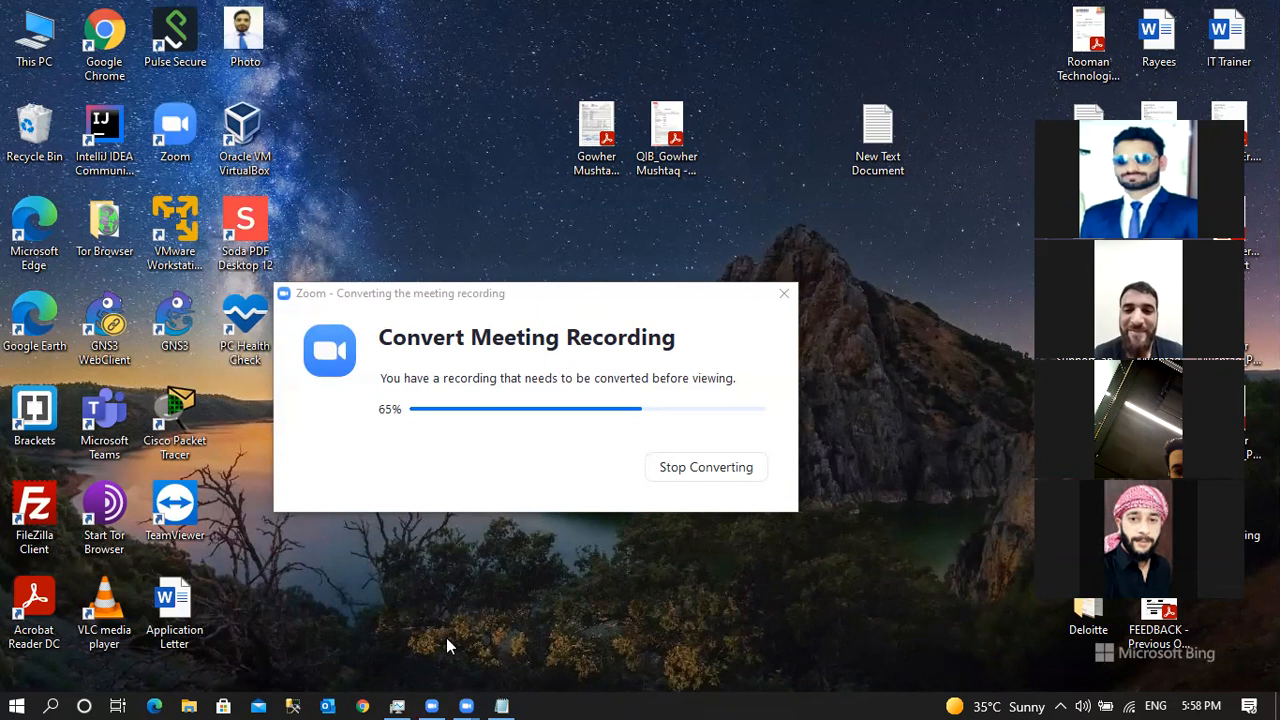
click(503, 706)
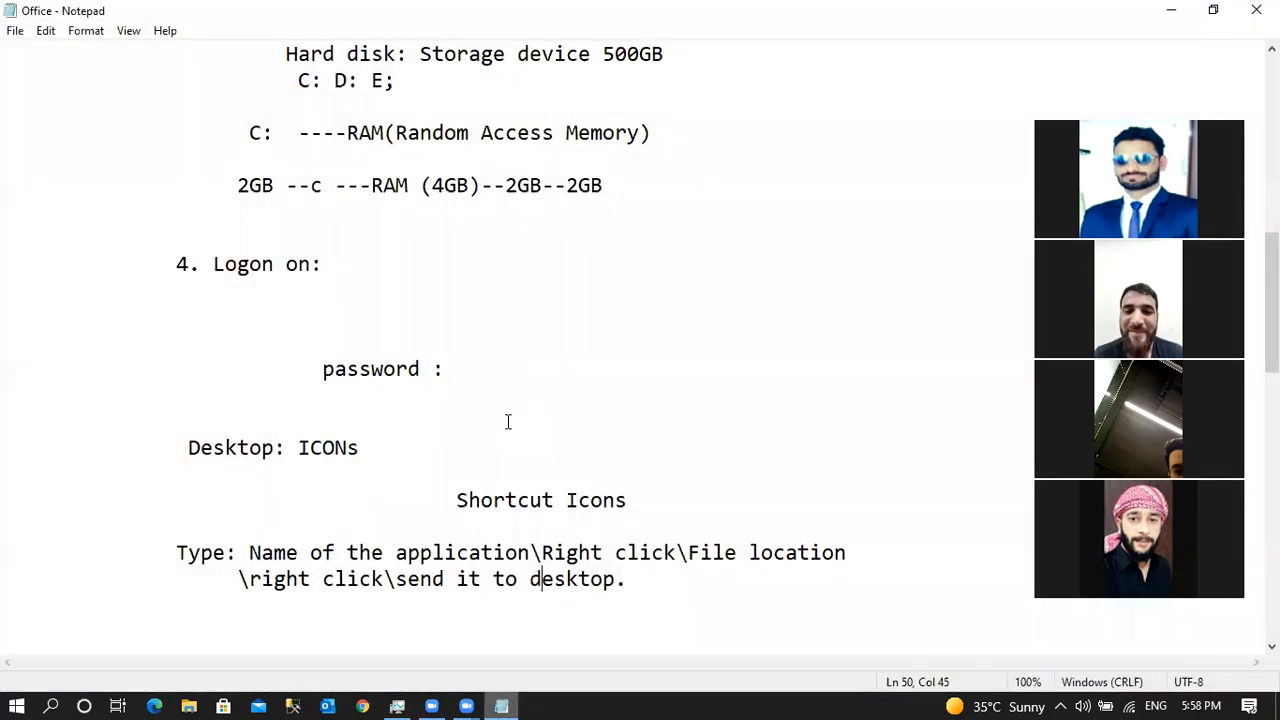
Minimize and restore the Office notes, then place the cursor on the empty line below 'send it to desktop.'.
key(Up)
key(Up)
key(Up)
key(Up)
key(Up)
key(Up)
key(Up)
key(Up)
key(Up)
key(Up)
key(Up)
key(Up)
key(Up)
key(Up)
key(Up)
key(Up)
key(Up)
key(Up)
key(Up)
key(Up)
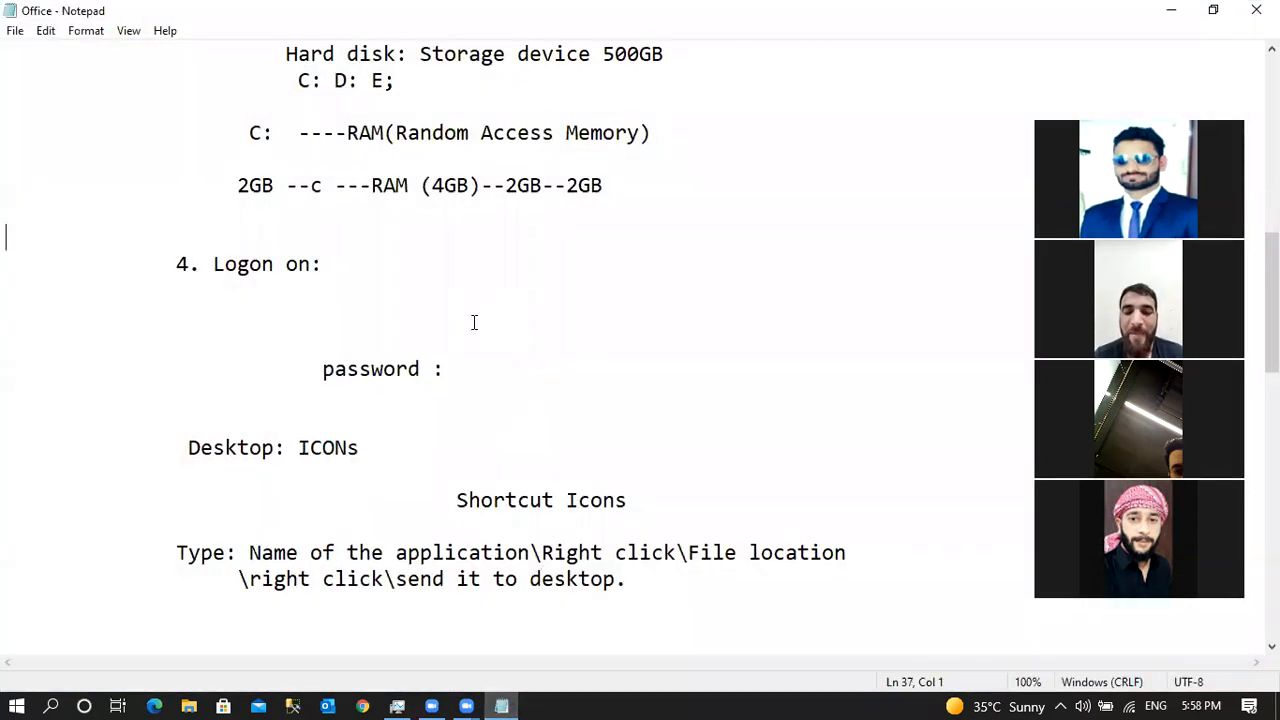
click(1178, 12)
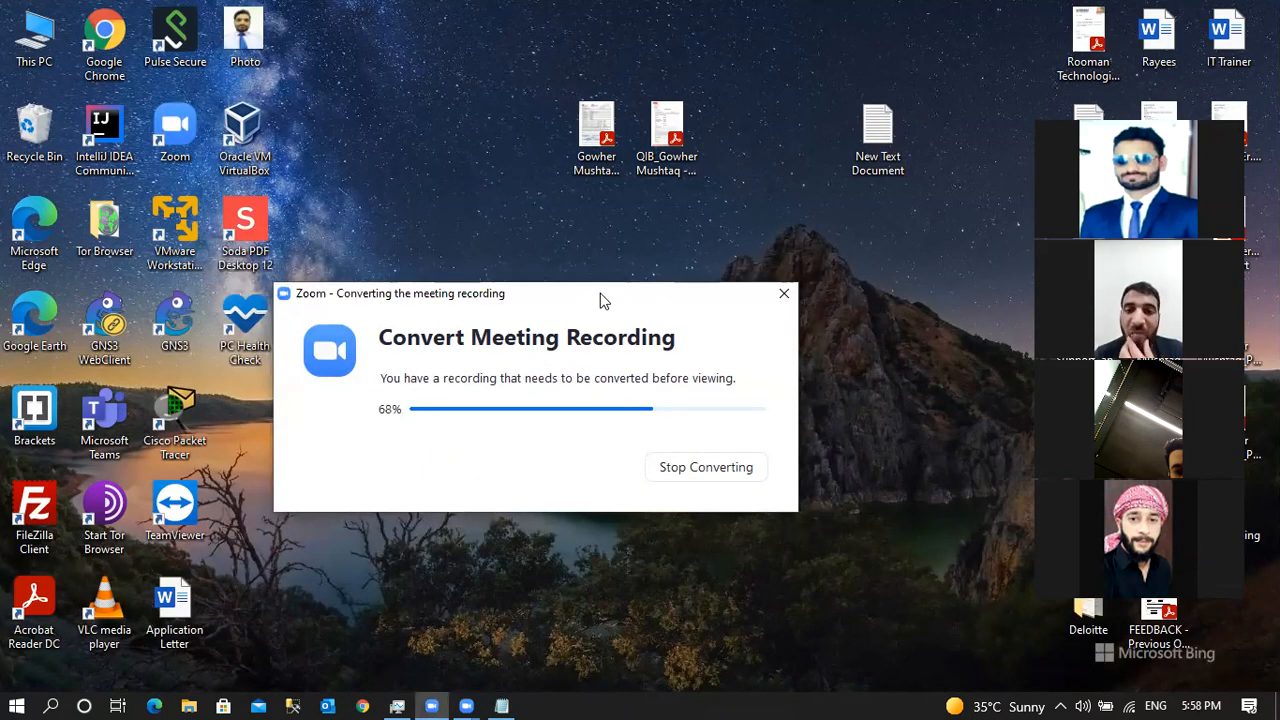
click(502, 706)
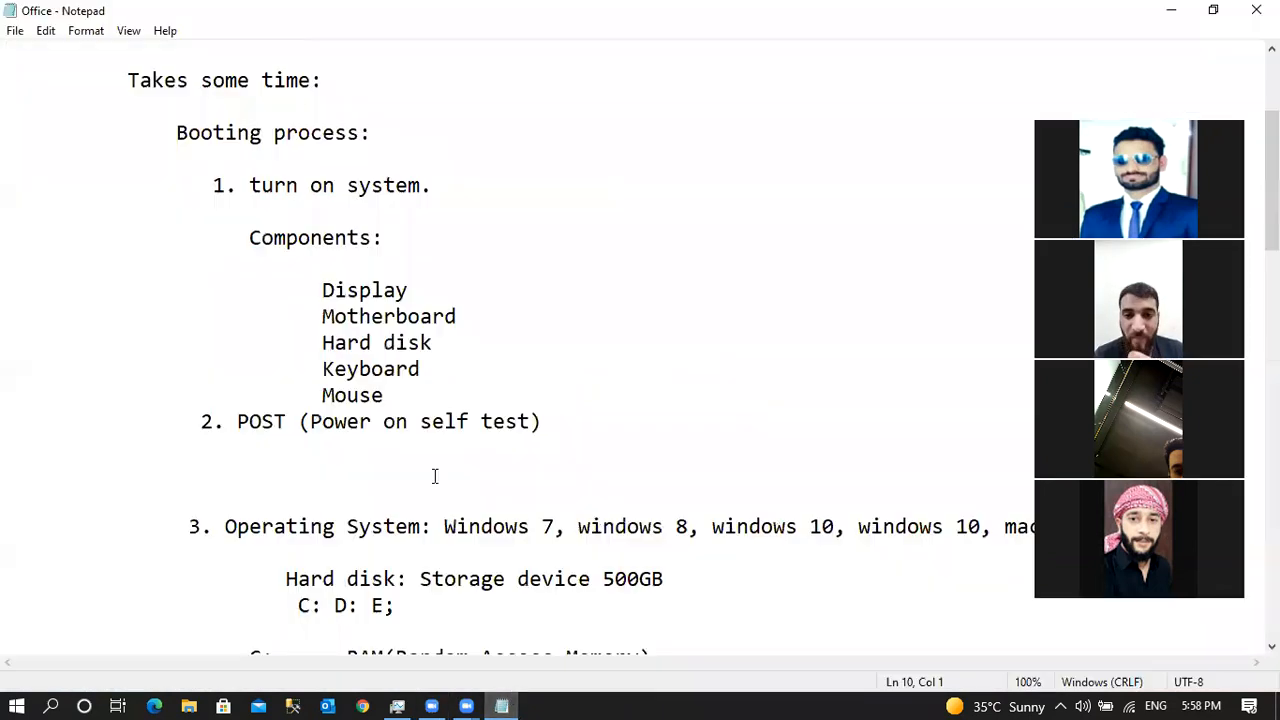
click(435, 476)
key(Down)
key(Down)
key(Down)
key(Down)
key(Down)
key(Down)
key(Down)
key(Down)
key(Down)
key(Down)
key(Down)
key(Down)
key(Down)
key(Down)
key(Down)
key(Down)
key(Down)
key(Down)
key(Down)
key(Down)
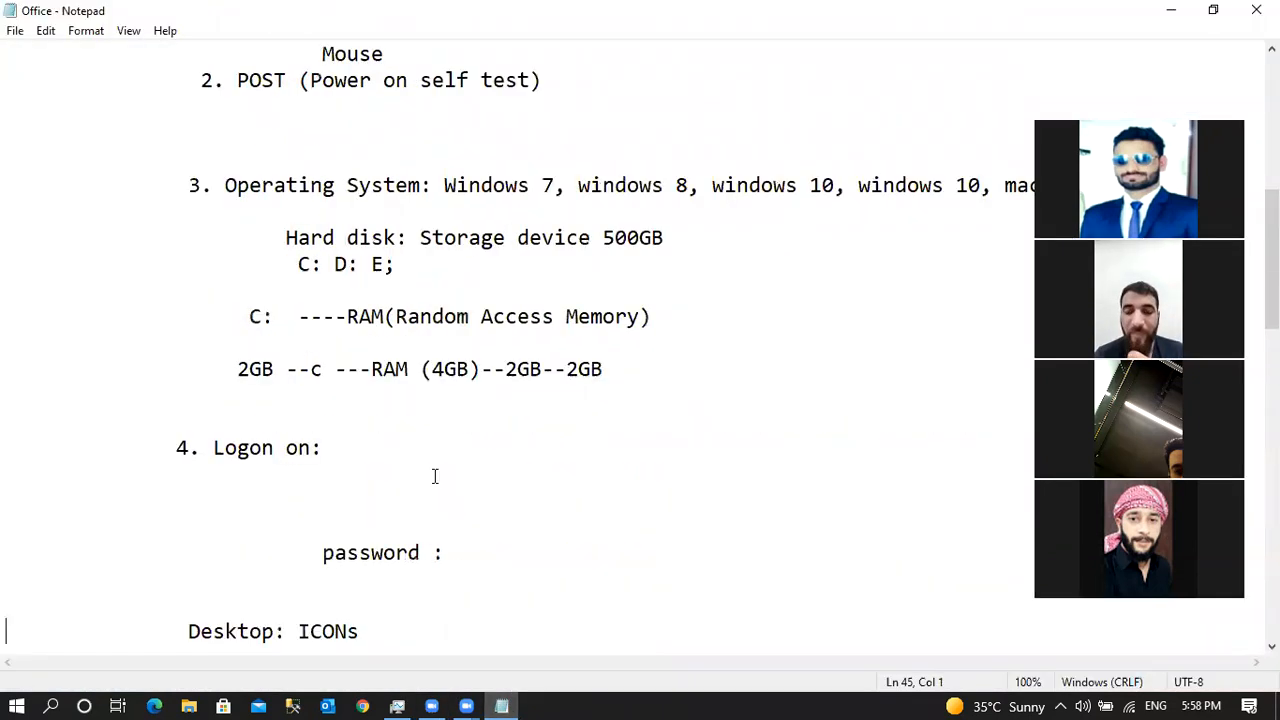
scroll(435, 476, down, 4)
click(297, 388)
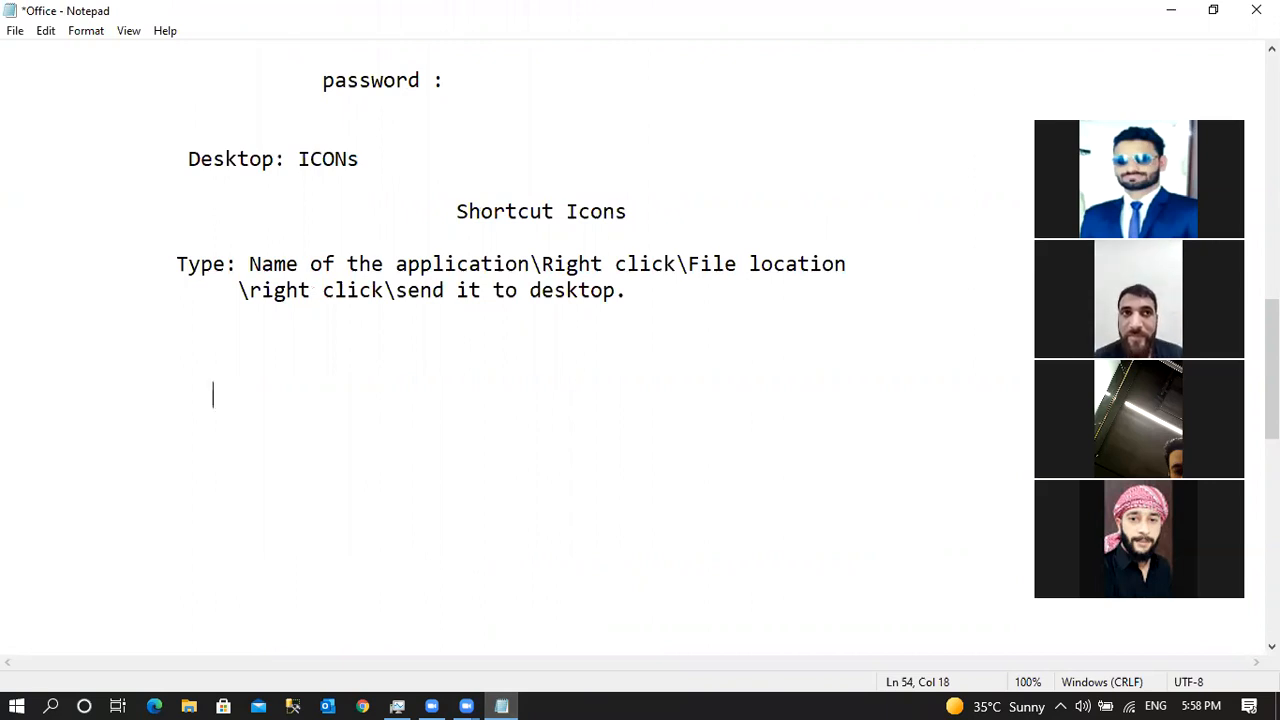
Type the 'MS OFFICE -2016' heading with WORD, EXCEL, Powerpoint and Outlook on indented lines beneath it.
text(M)
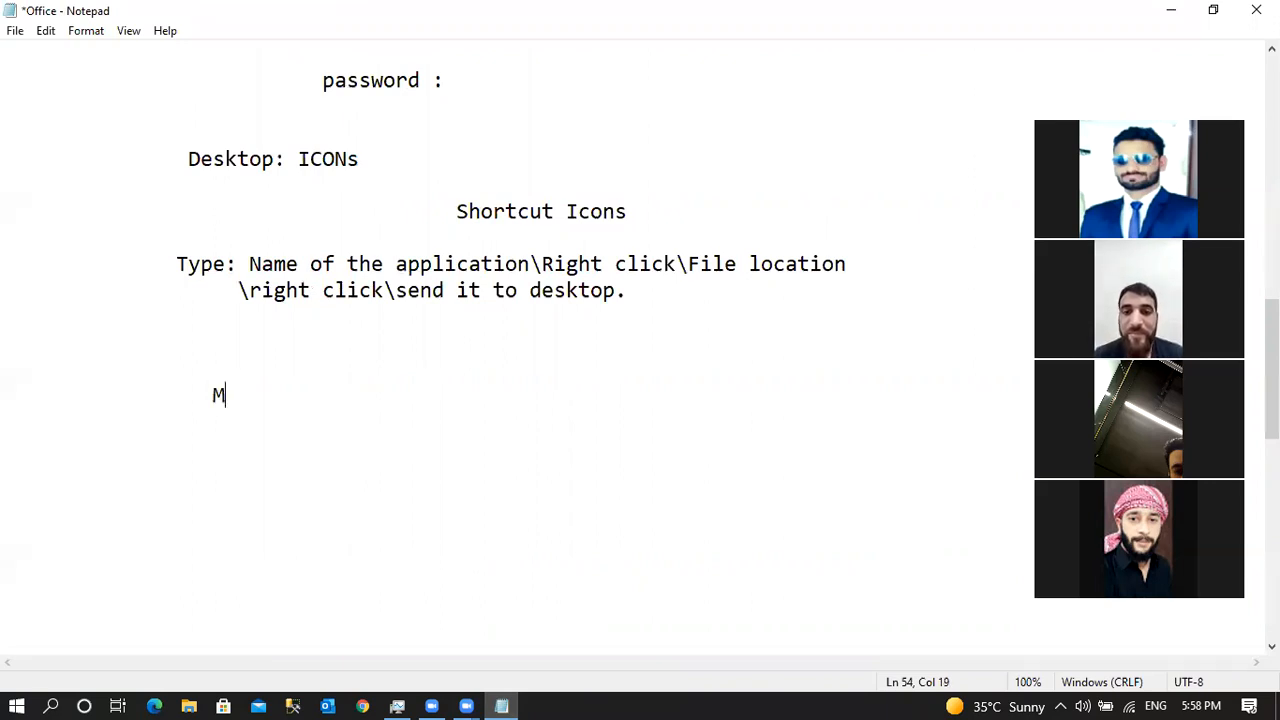
text(S OFFICE -2)
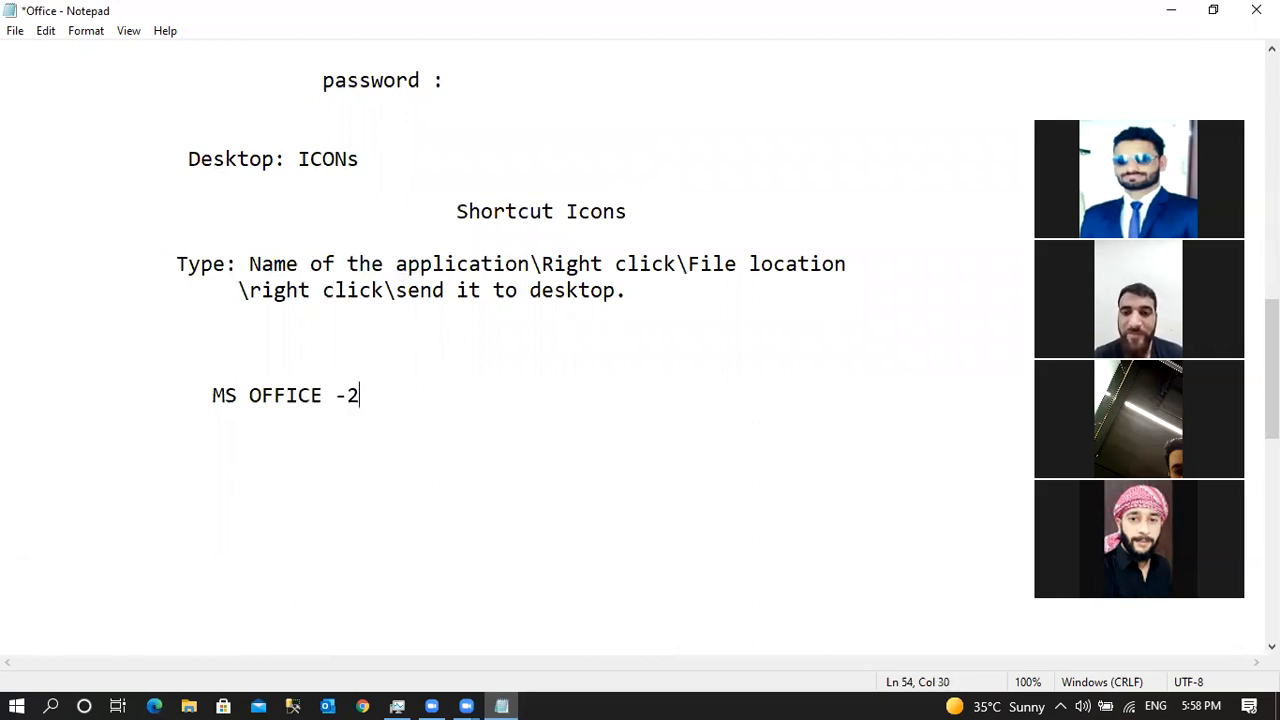
key(BackSpace)
text(2016)
key(Return)
key(Return)
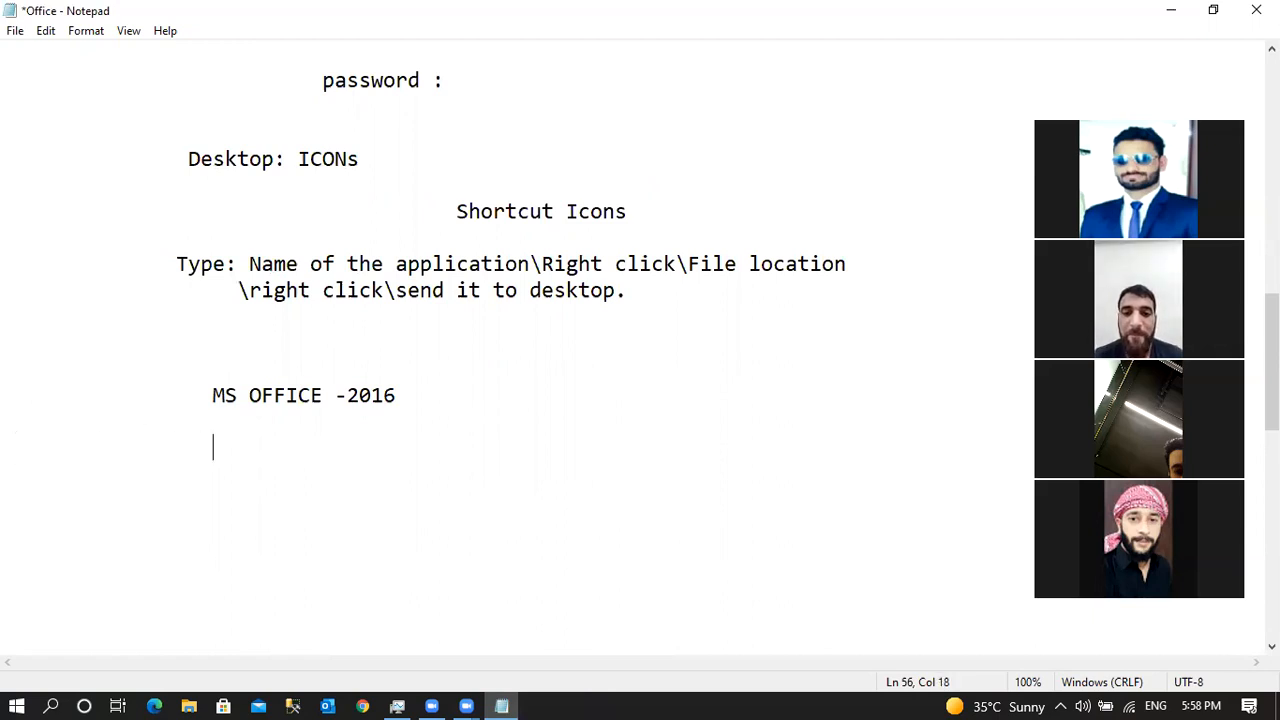
text(WORD)
key(Return)
key(Return)
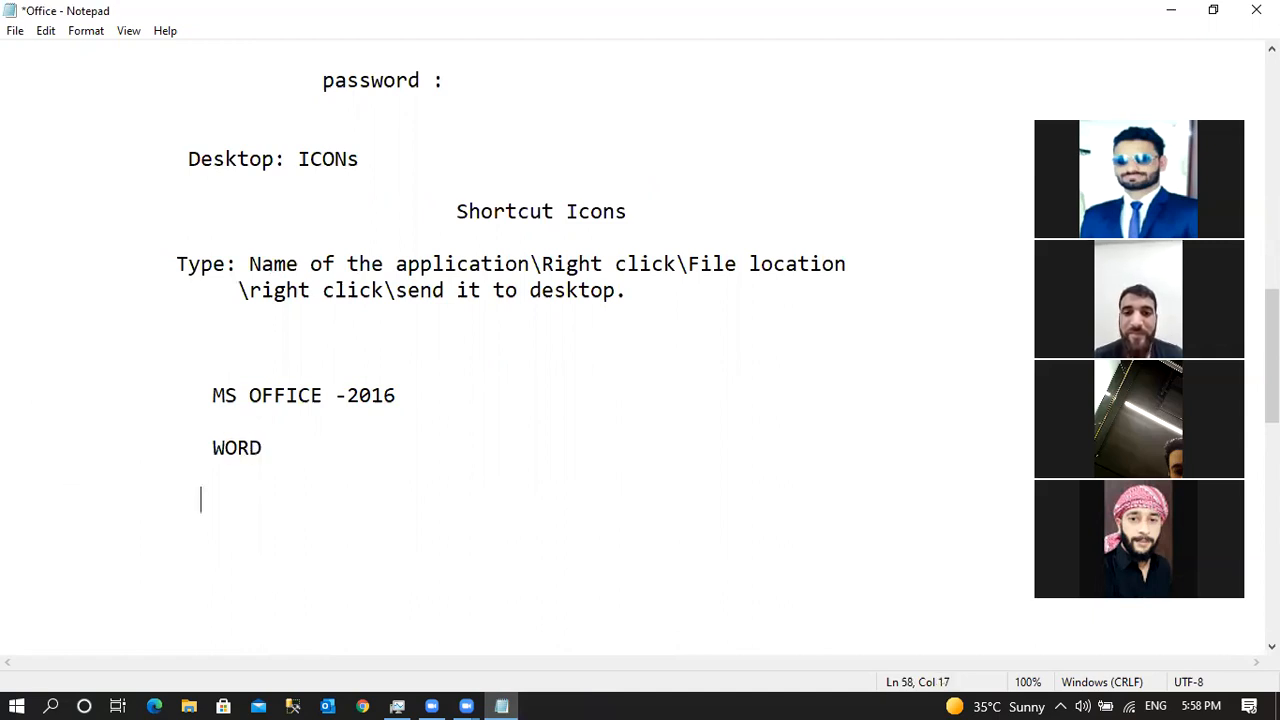
text(EXCEL)
key(Return)
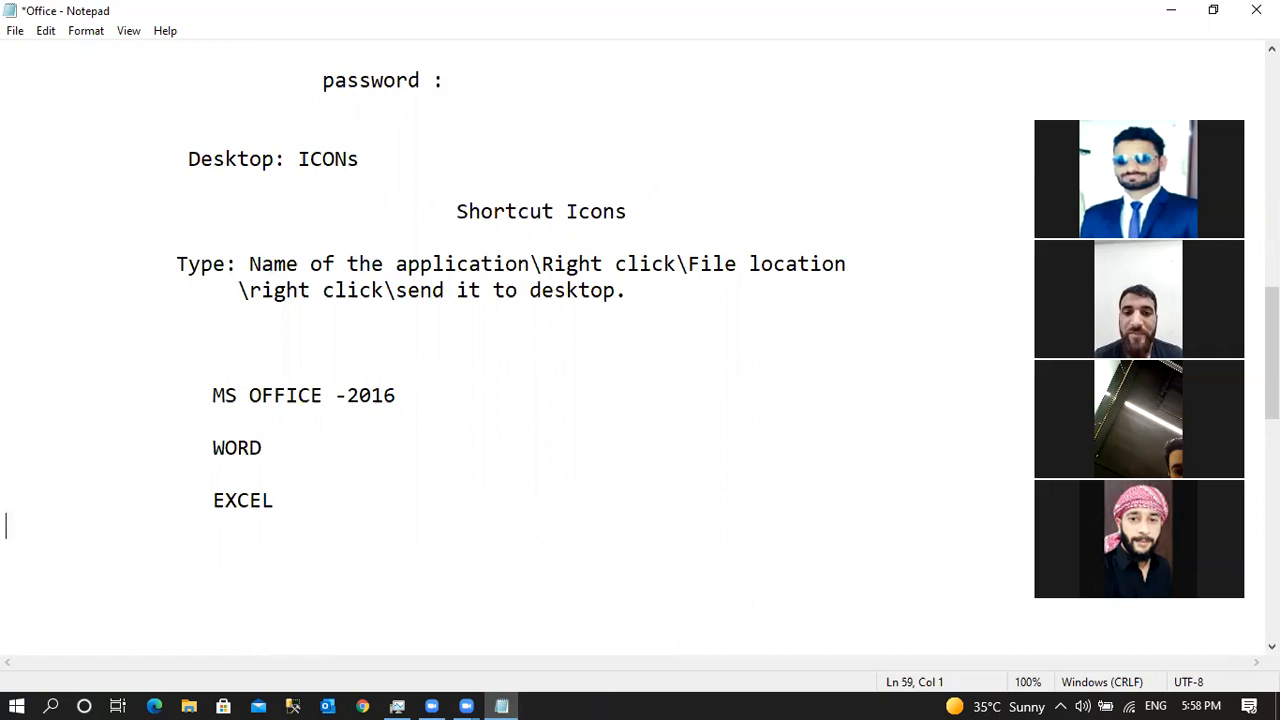
key(BackSpace)
key(BackSpace)
text(Powerpoint)
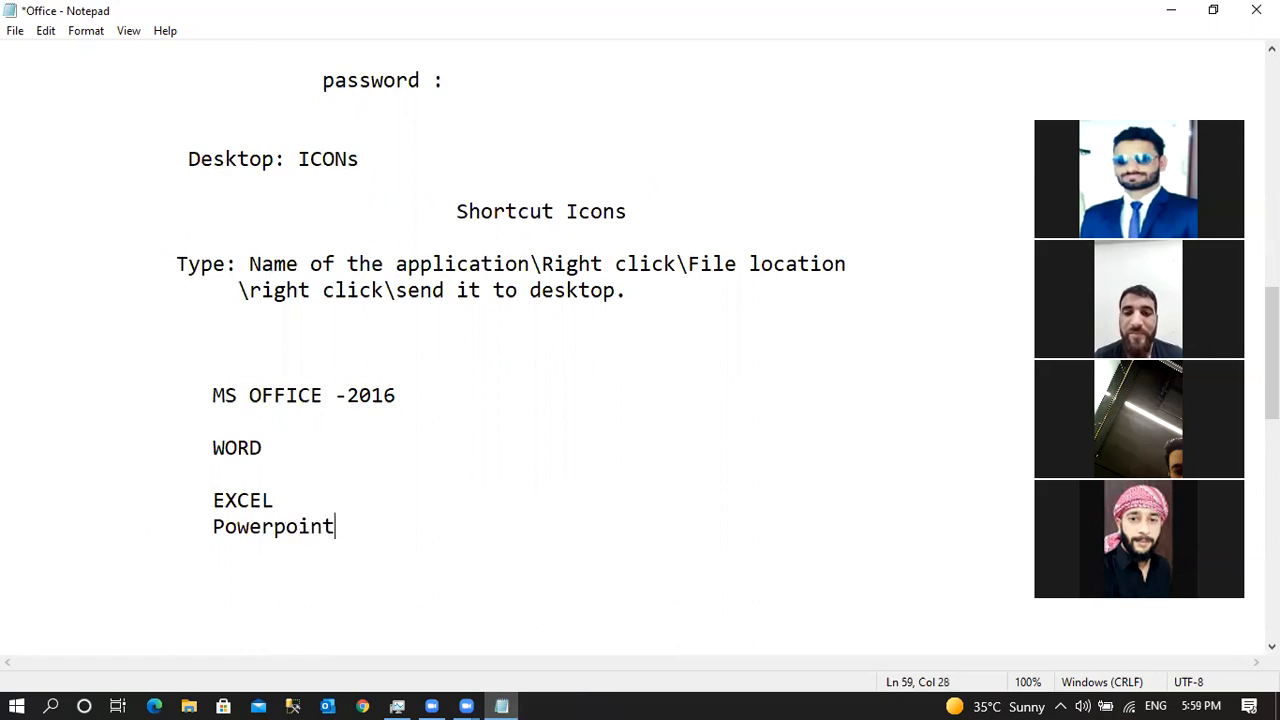
key(Return)
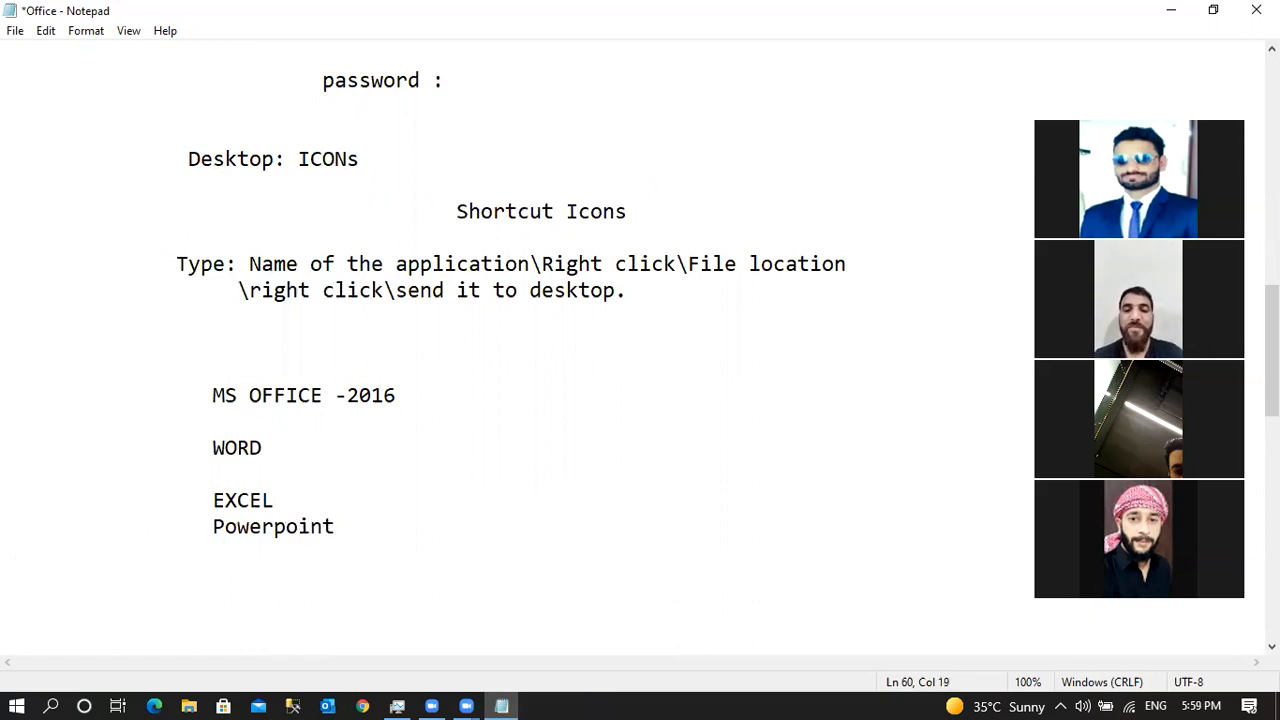
key(BackSpace)
text(Outlook)
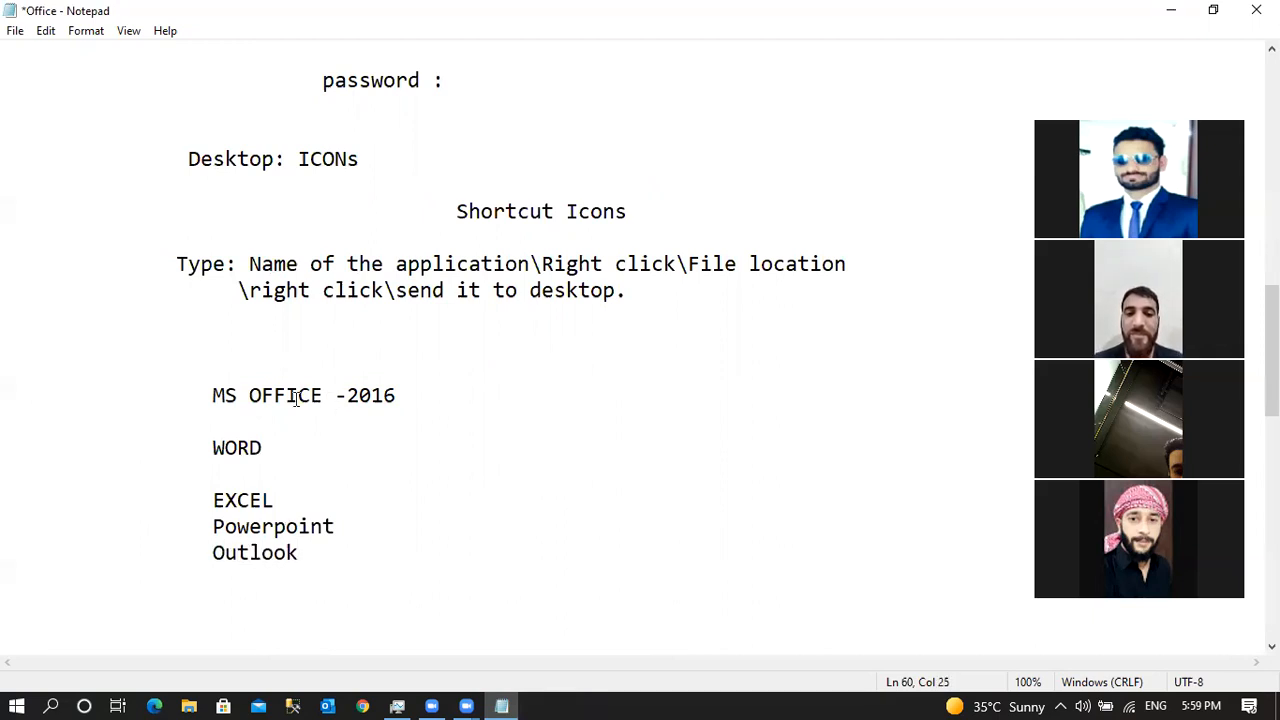
Add blank lines below the list, type 'Word' on a new line, and minimize the notes.
click(208, 449)
shift+click(312, 552)
click(272, 450)
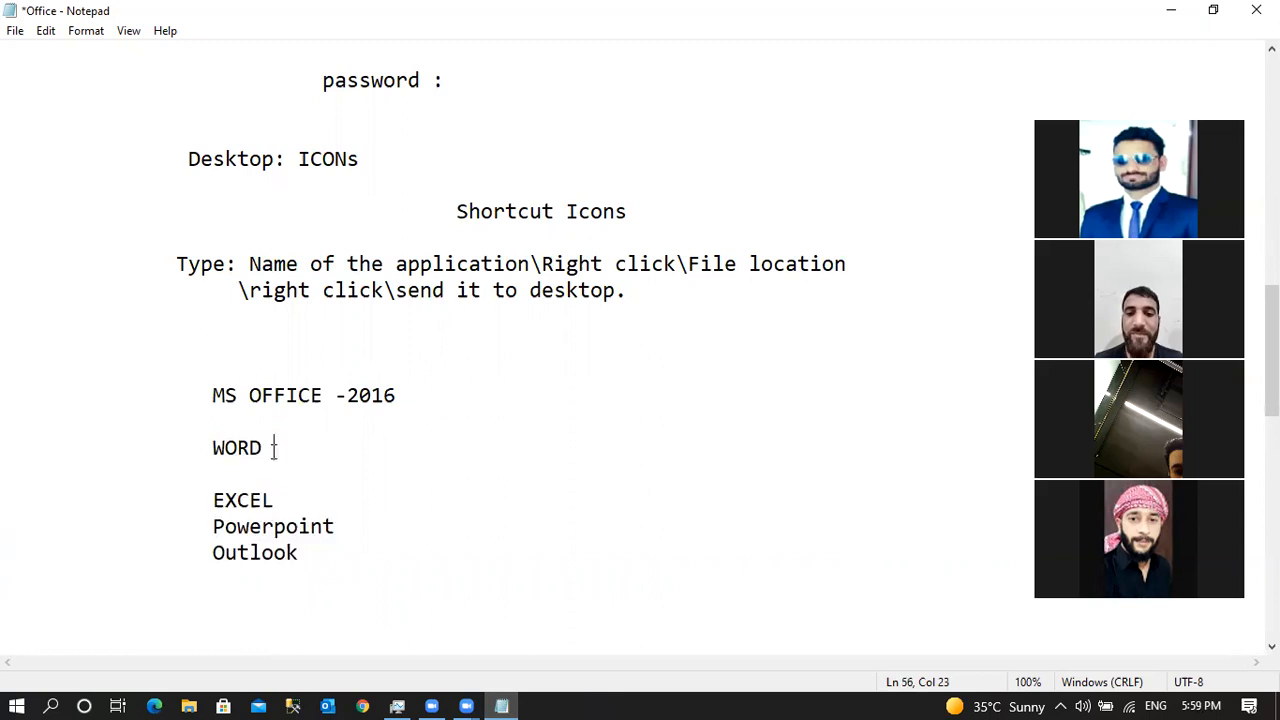
click(311, 581)
key(Return)
key(Return)
key(Return)
key(Return)
key(Return)
key(Return)
key(Return)
key(Return)
key(Return)
key(Return)
key(Return)
key(Return)
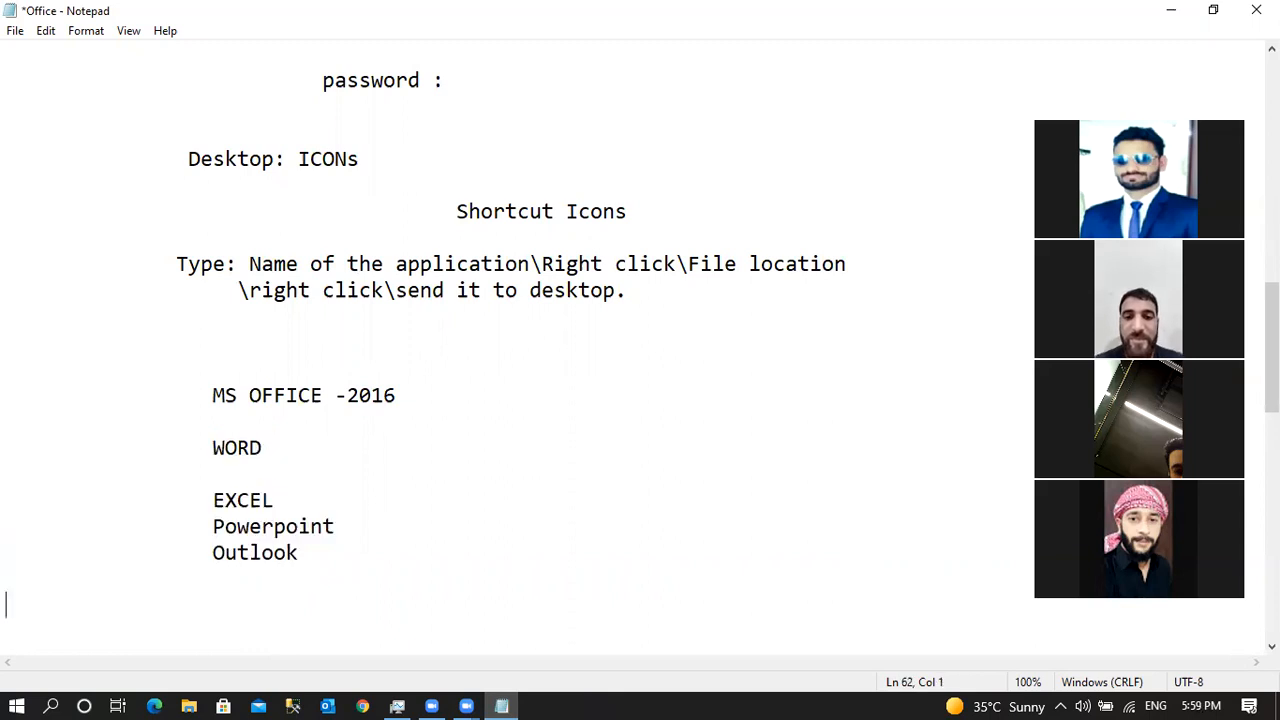
click(260, 341)
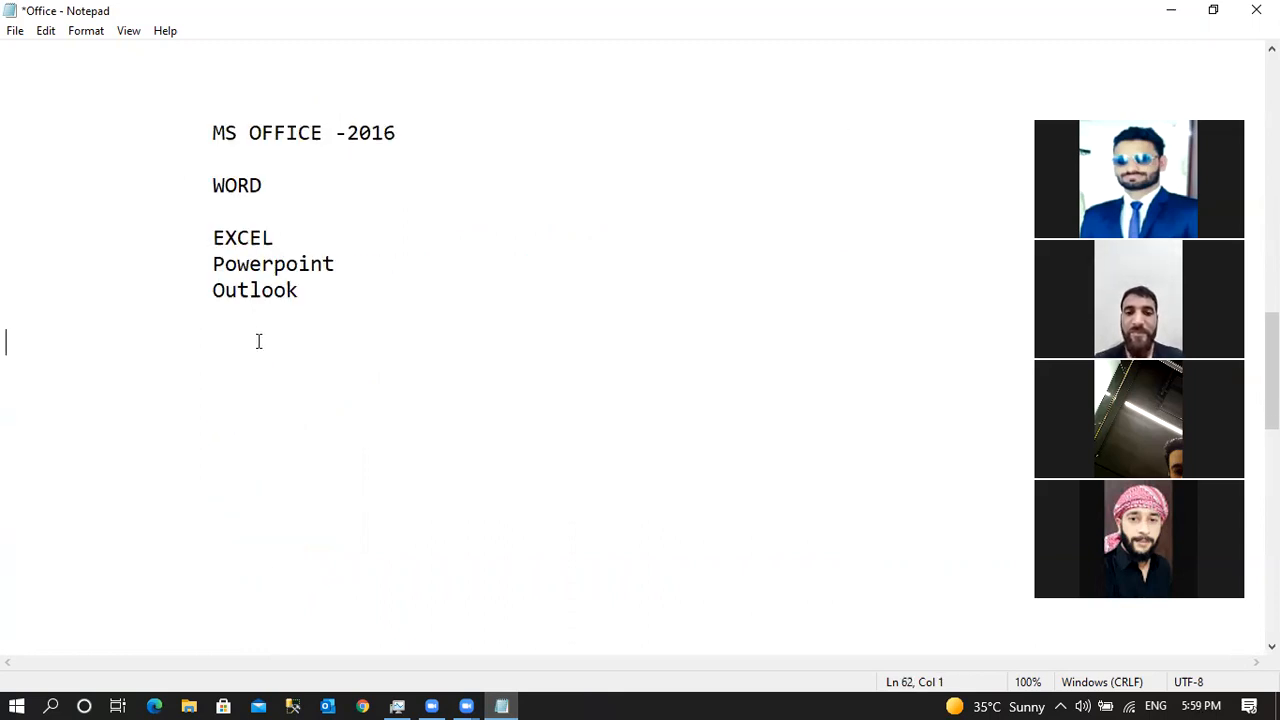
key(Return)
text(Wor)
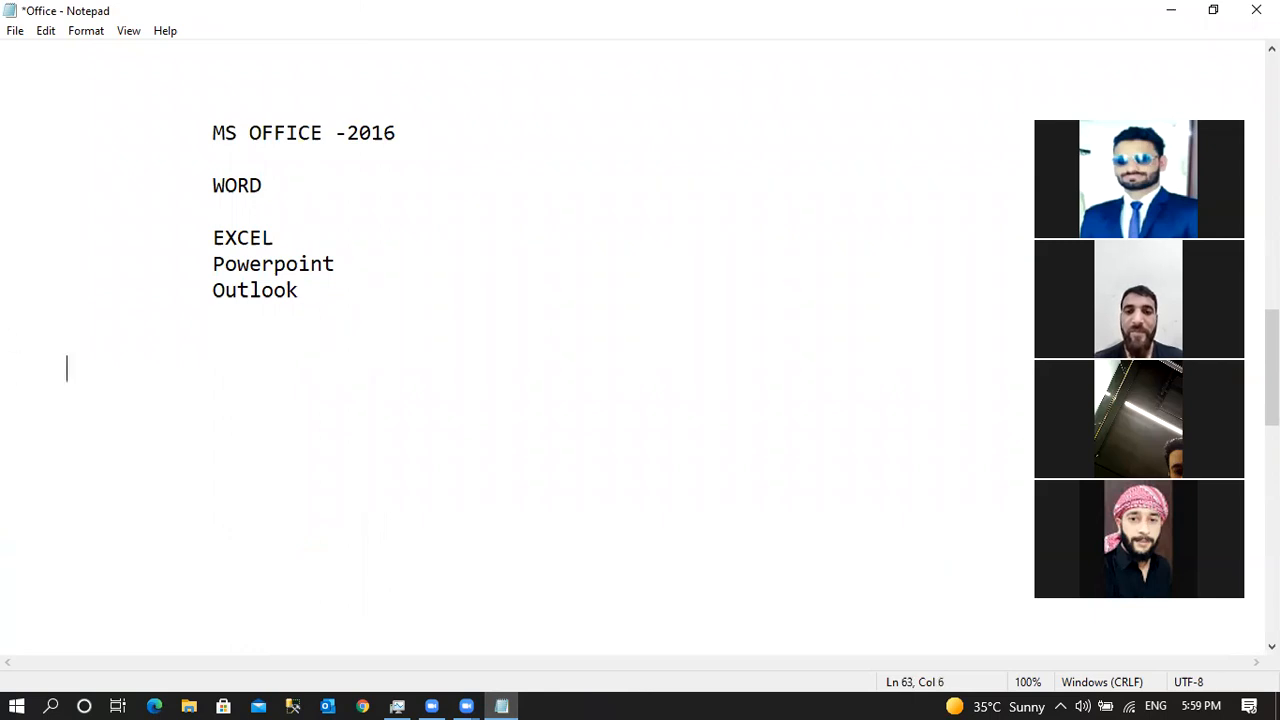
text(d)
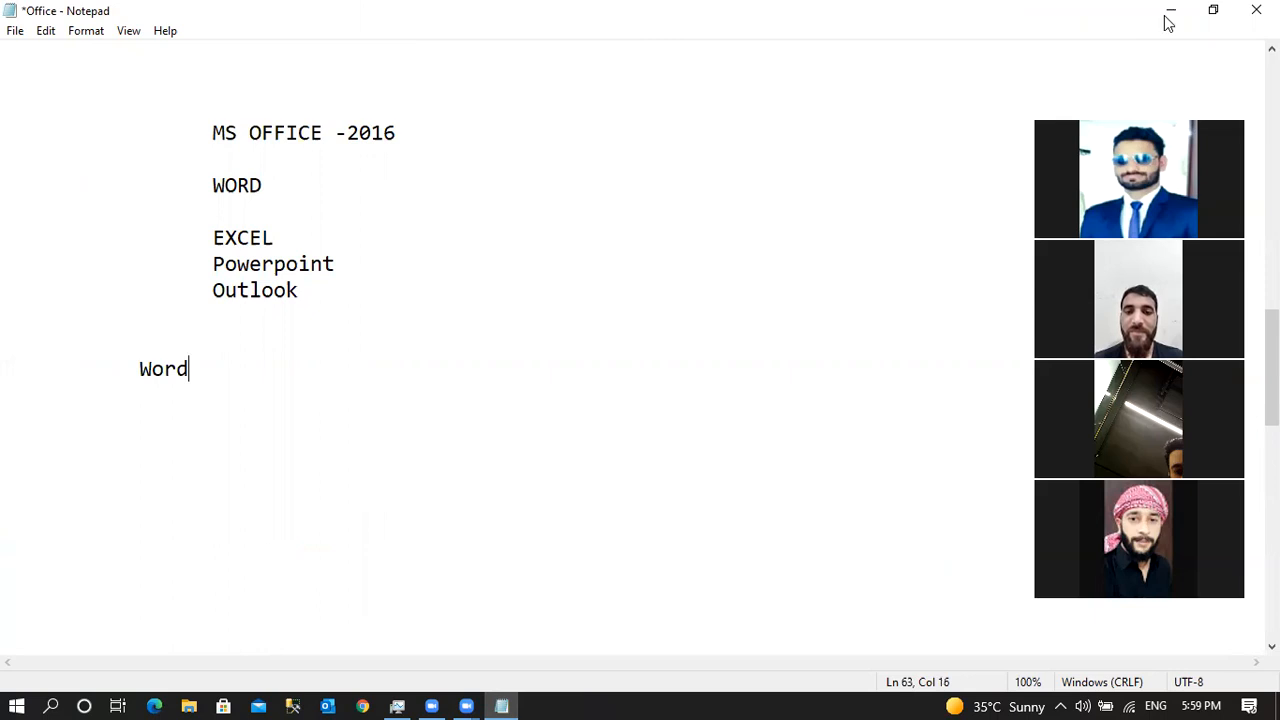
click(1169, 12)
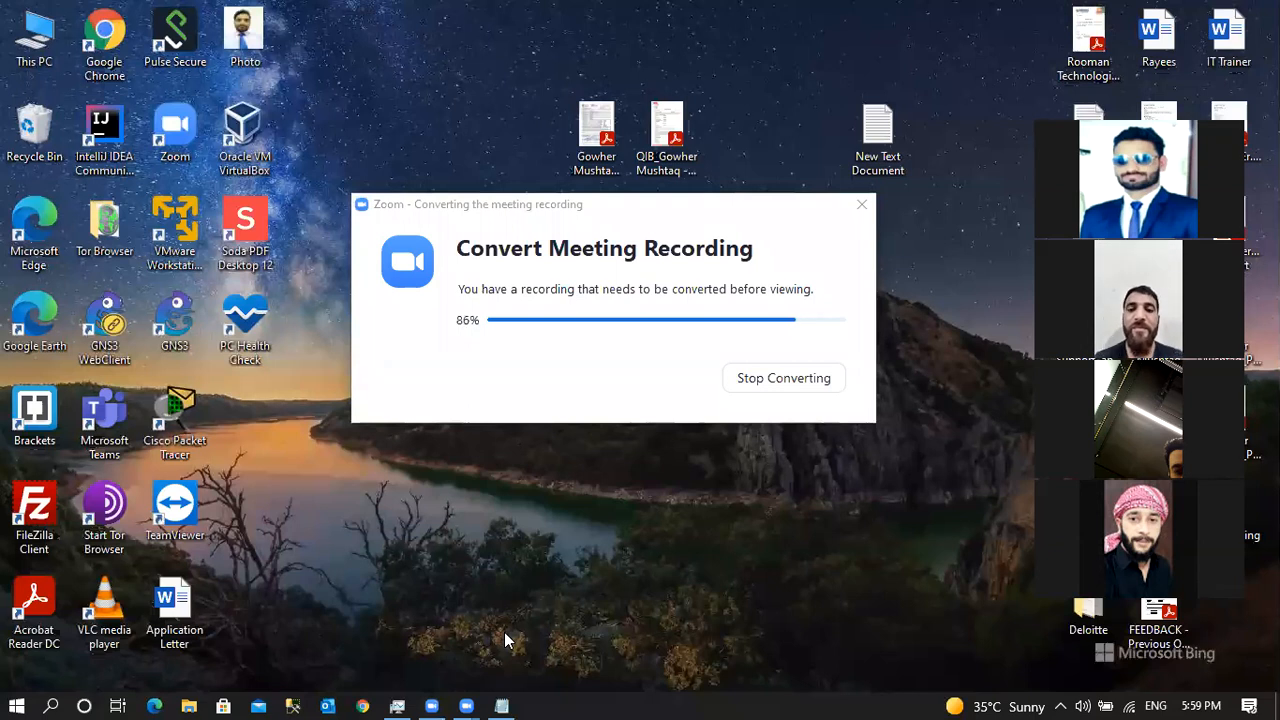
Search Windows for 'word' from the taskbar search box.
click(55, 703)
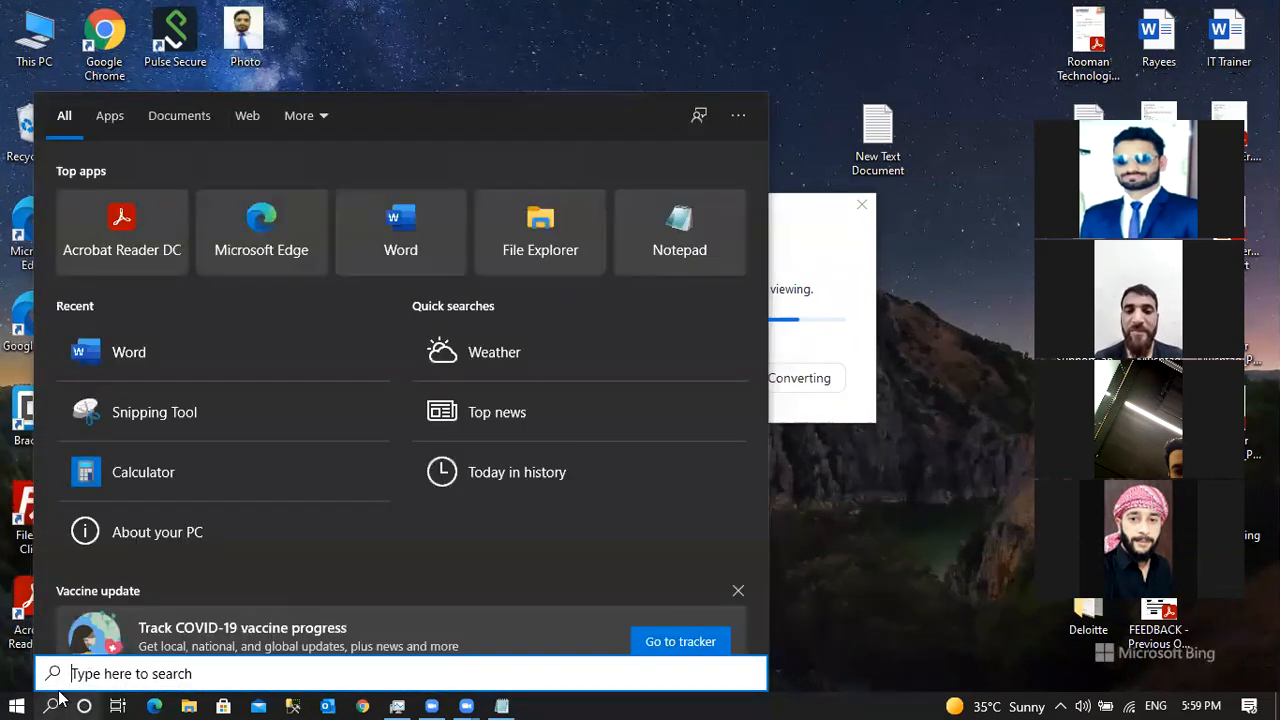
click(43, 700)
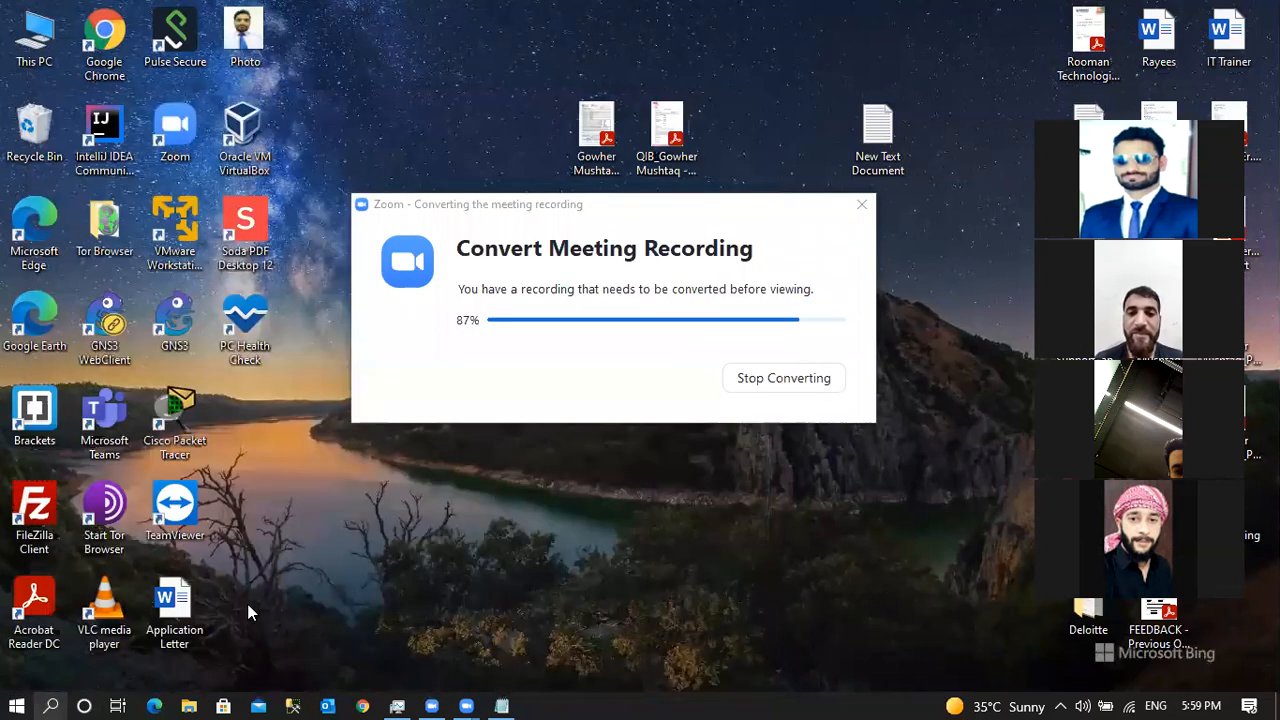
click(51, 703)
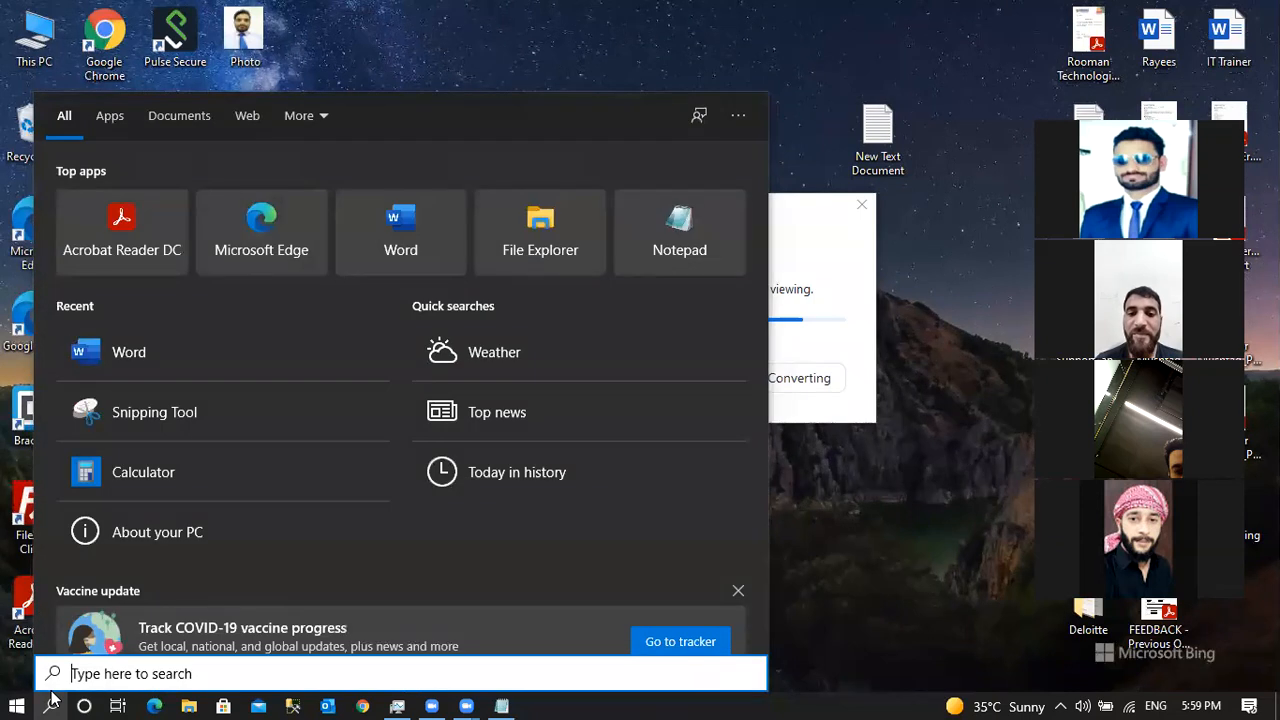
text(word)
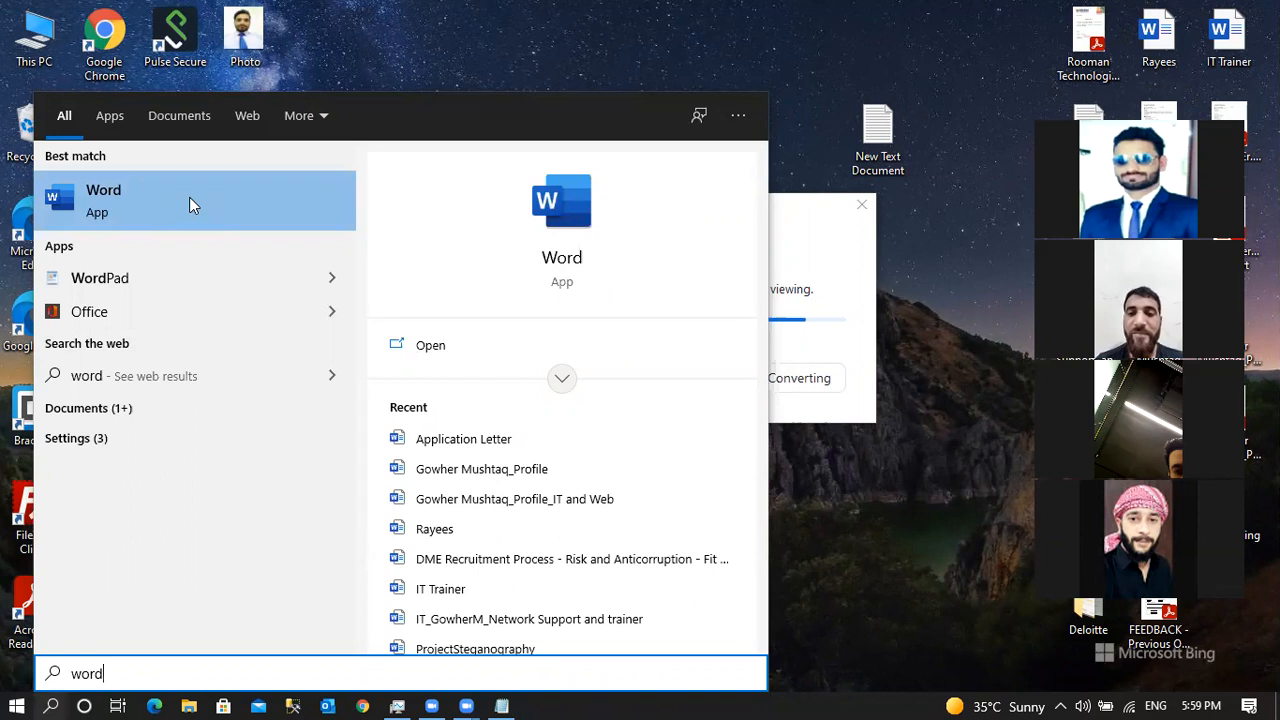
Launch Word from the best match in the search results.
click(163, 201)
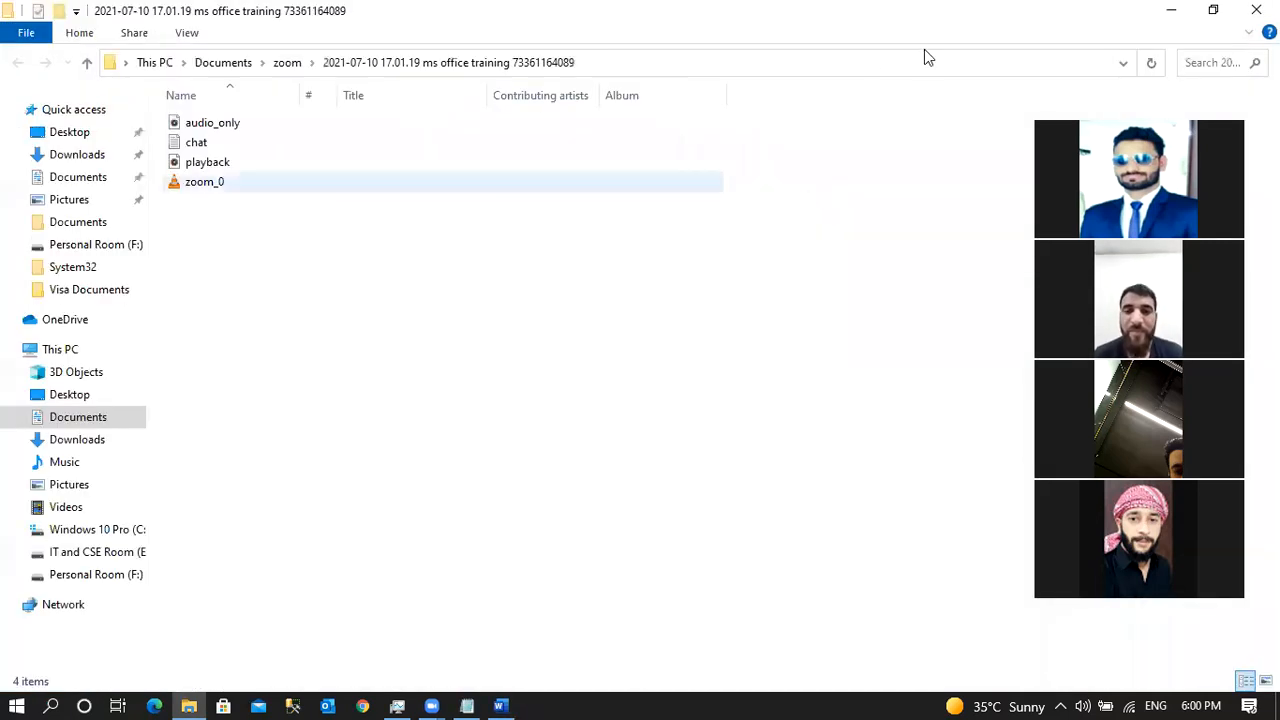
Close the recording folder, create a blank Word document, and dismiss the Get Genuine Office bar.
click(1256, 9)
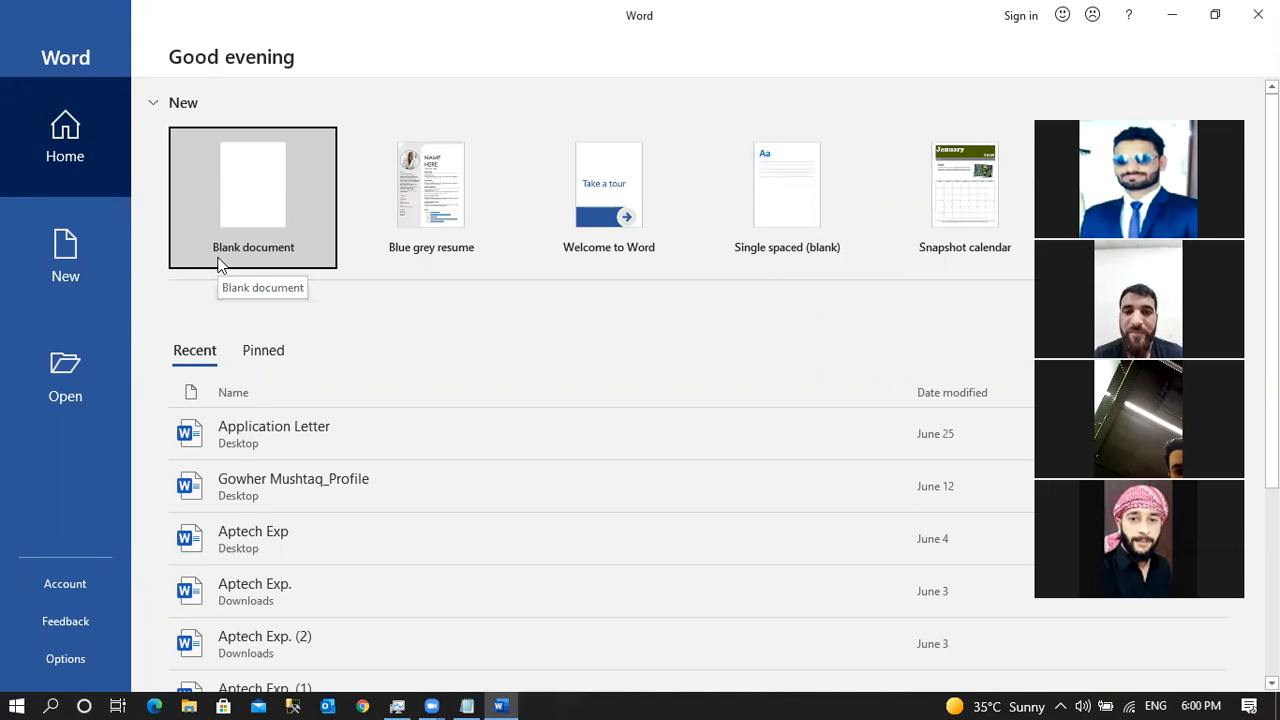
click(260, 218)
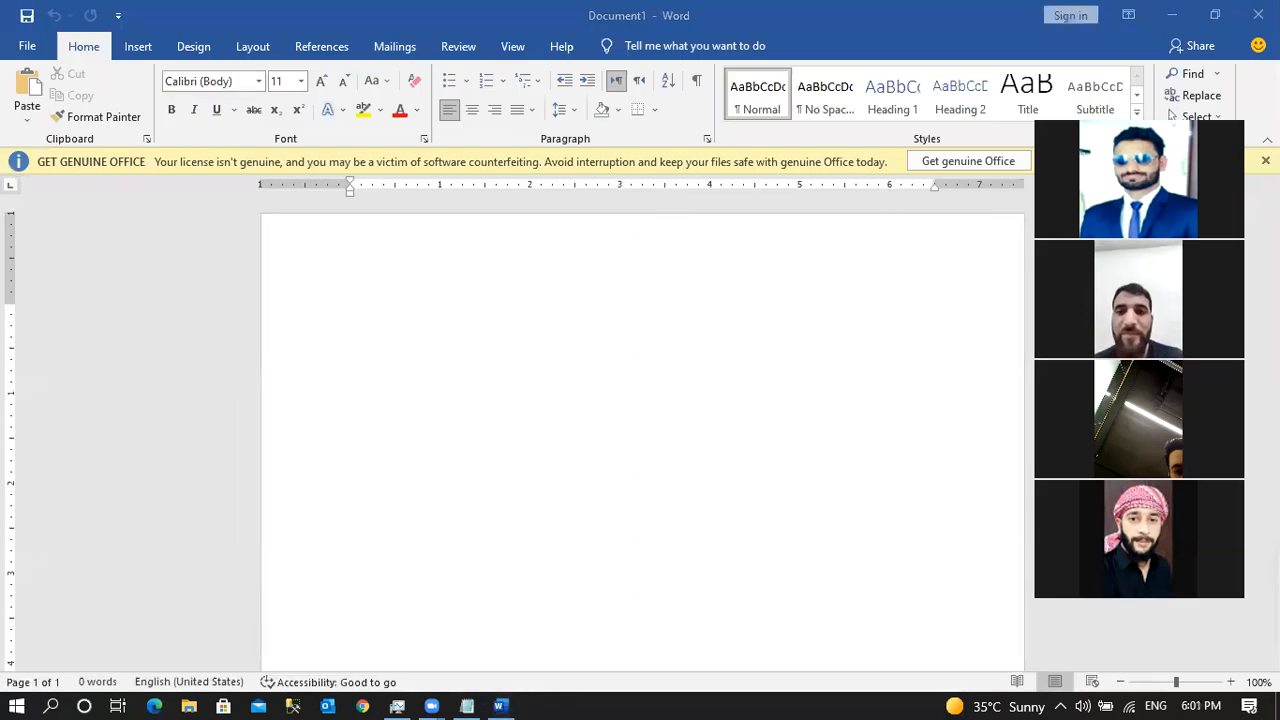
click(1014, 210)
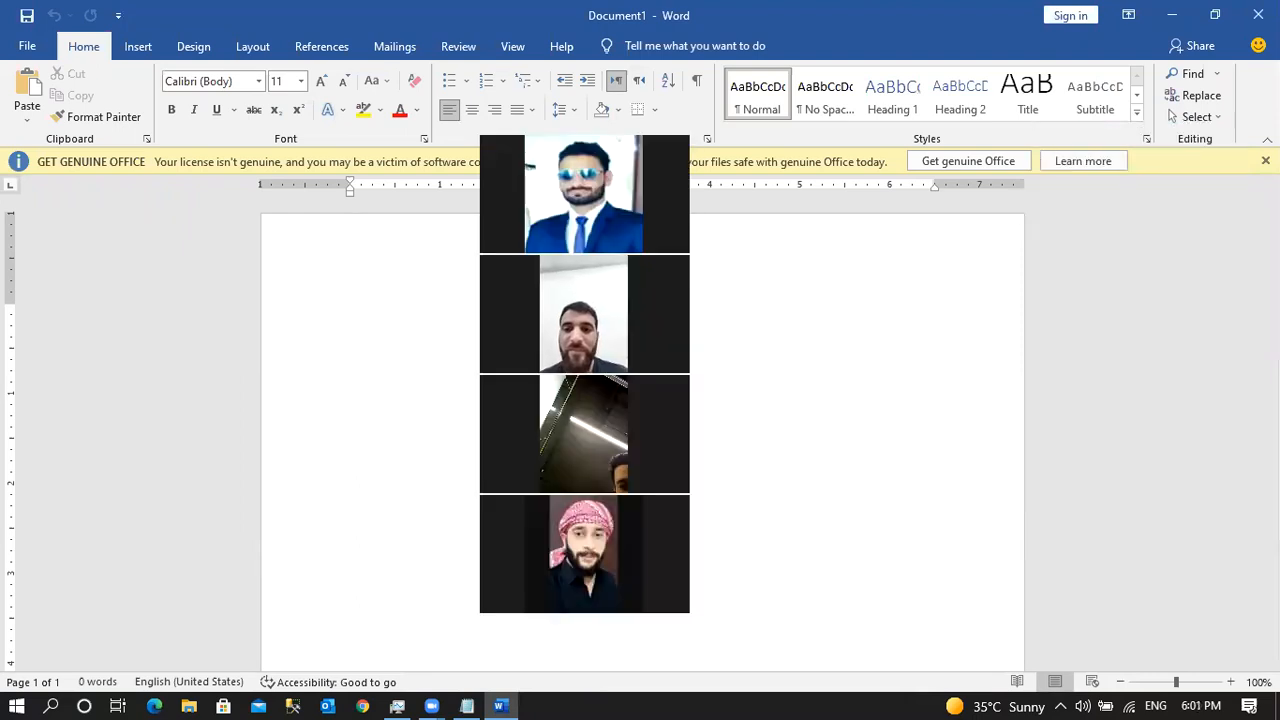
drag(617, 127, 1163, 131)
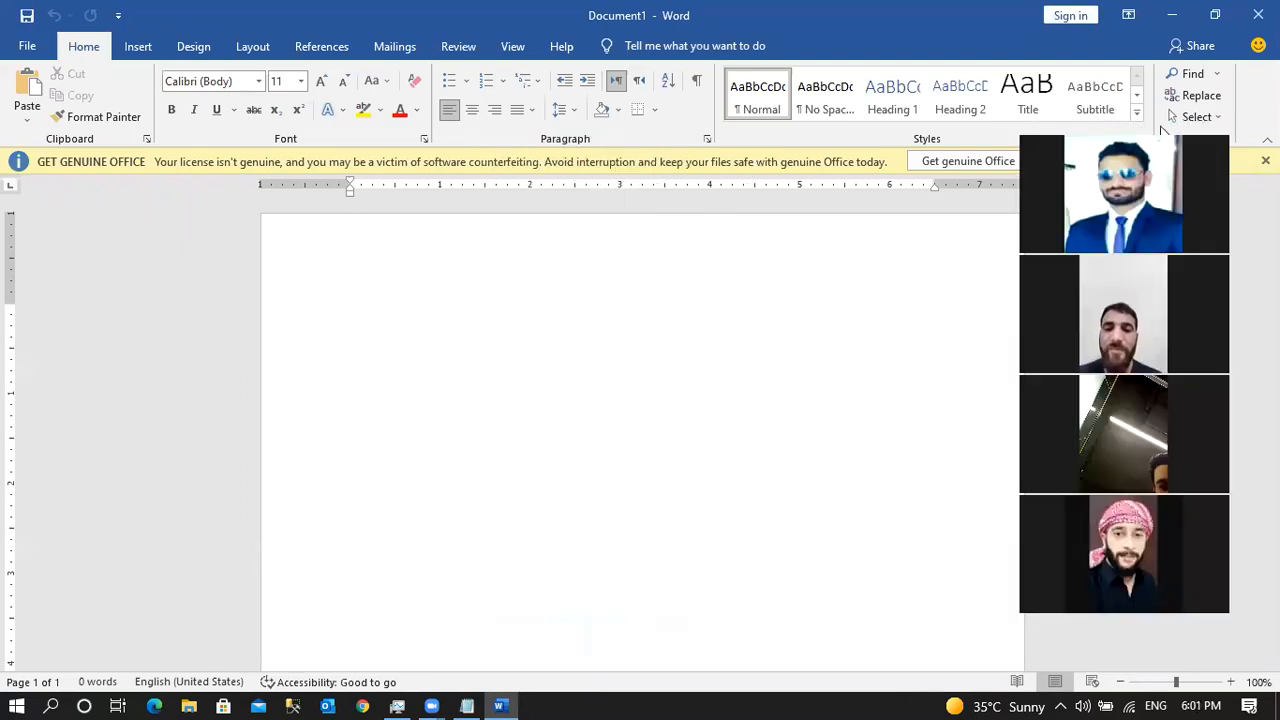
click(360, 296)
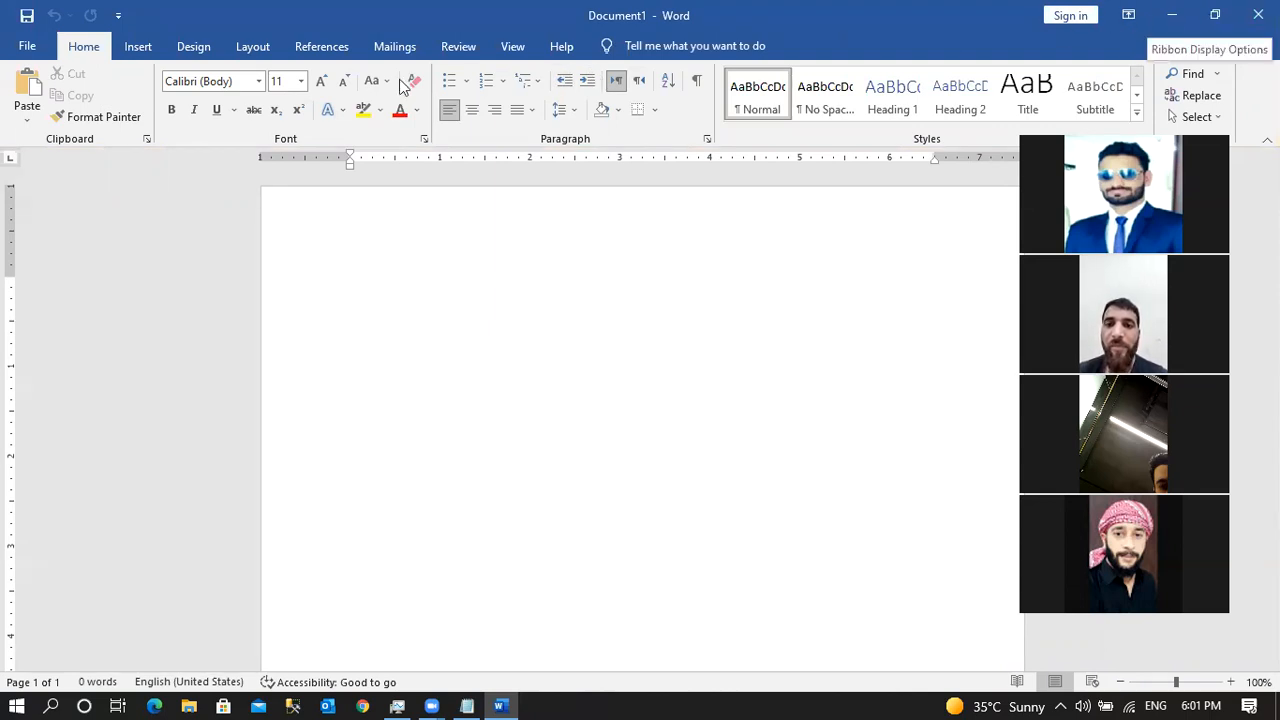
click(139, 47)
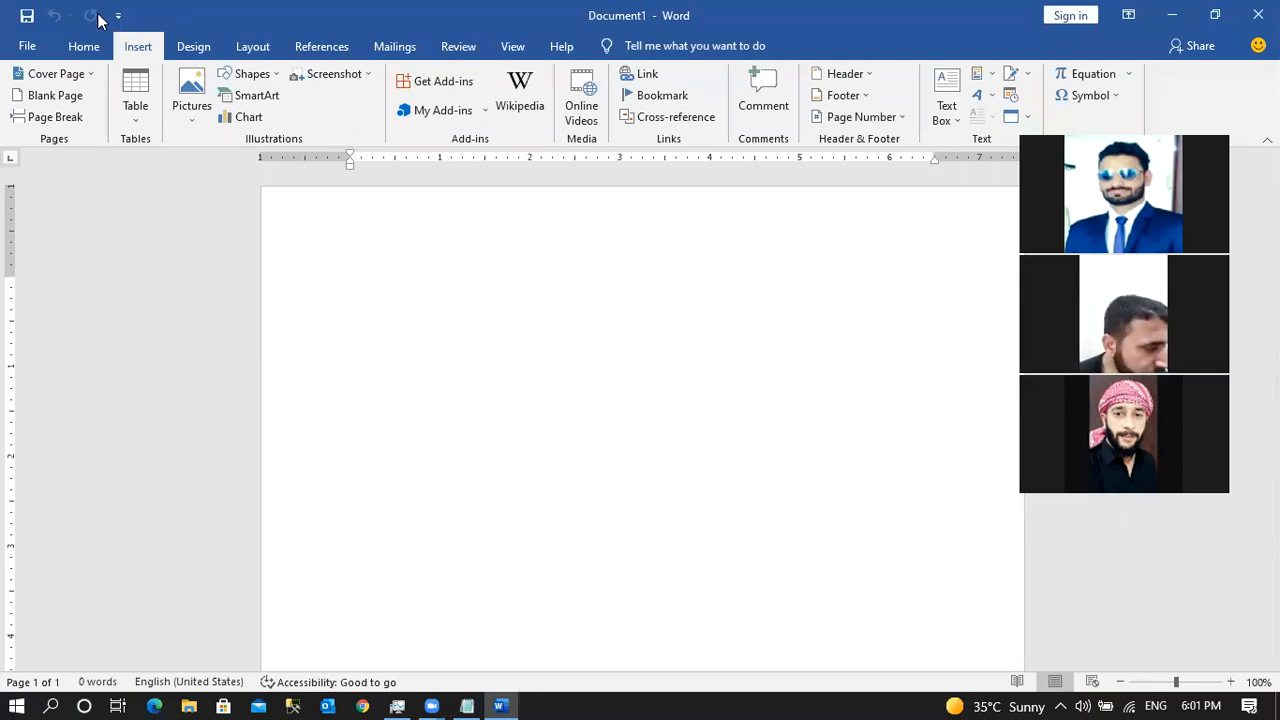
Browse the Design, Insert, Layout, Mailings, Review and View ribbon tabs, then open the File backstage.
click(183, 49)
click(140, 49)
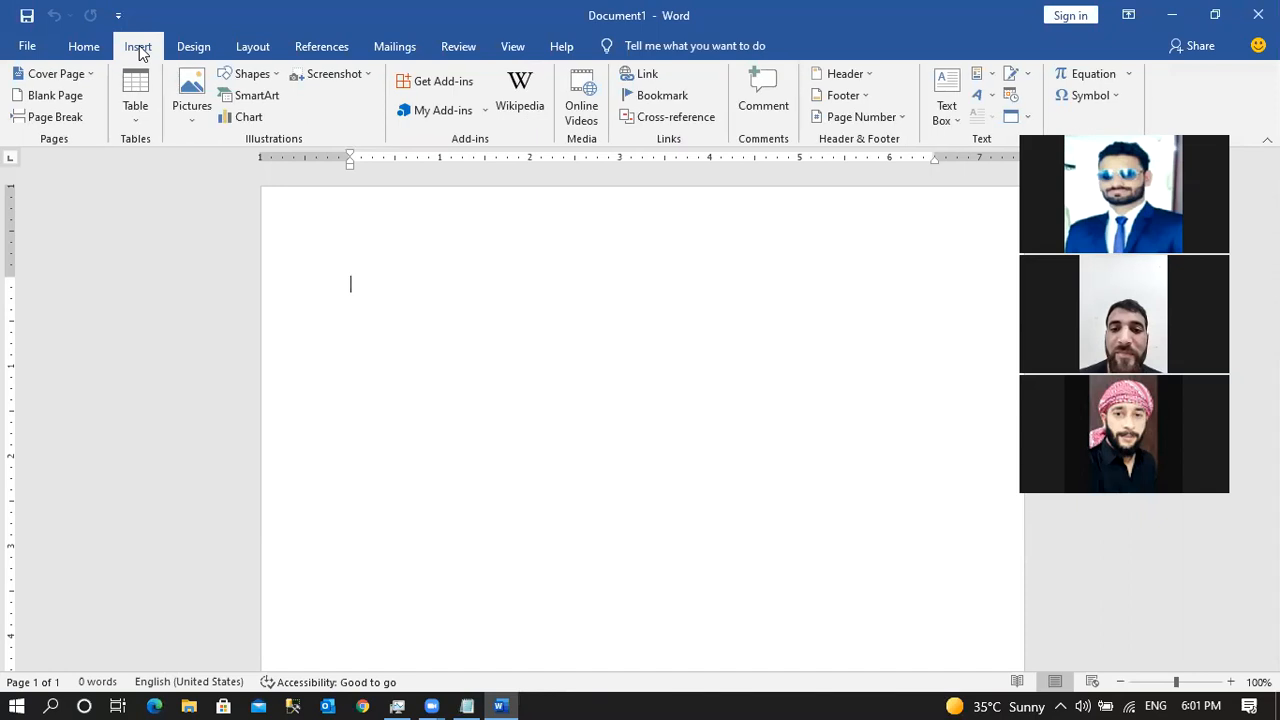
click(84, 51)
click(150, 56)
click(87, 55)
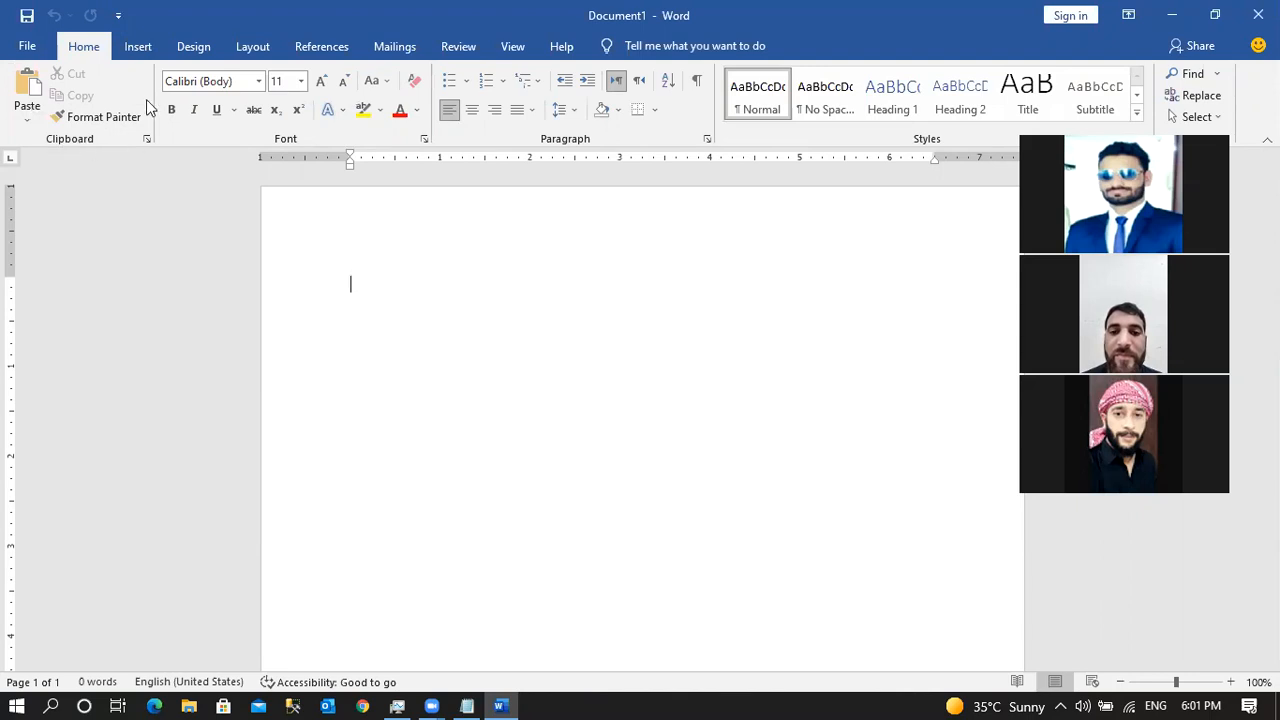
click(135, 50)
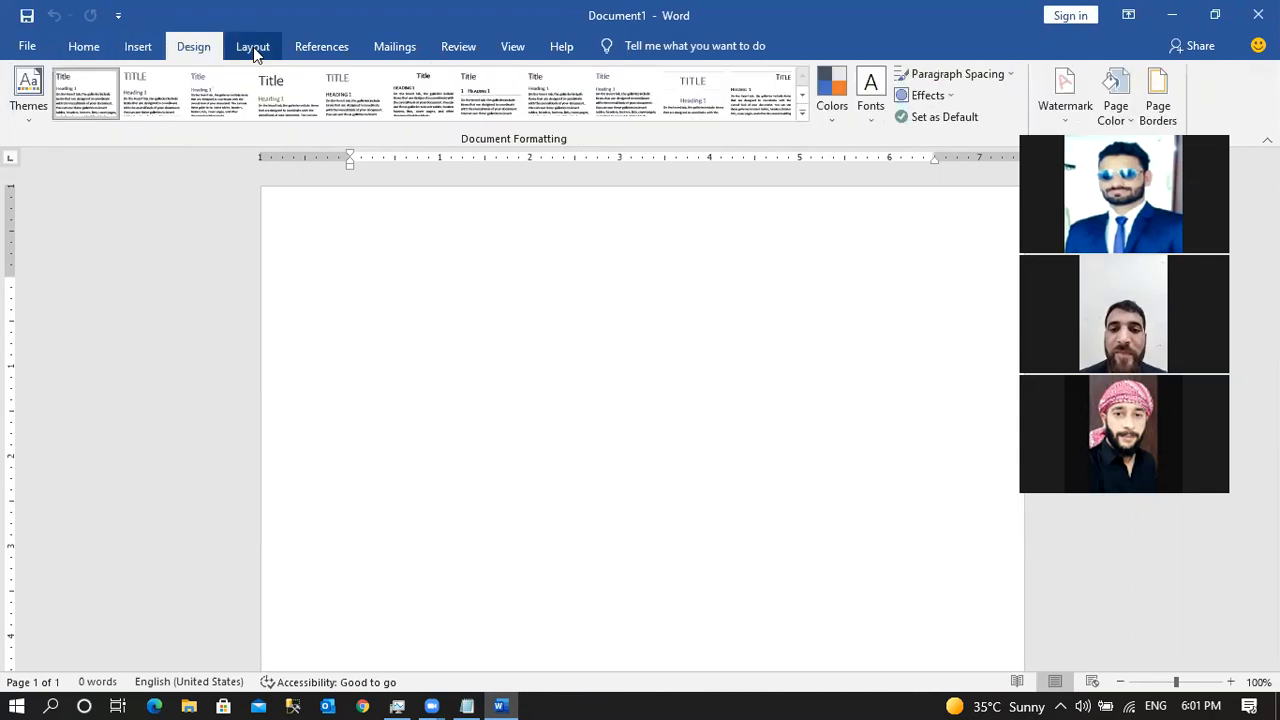
click(330, 48)
click(403, 48)
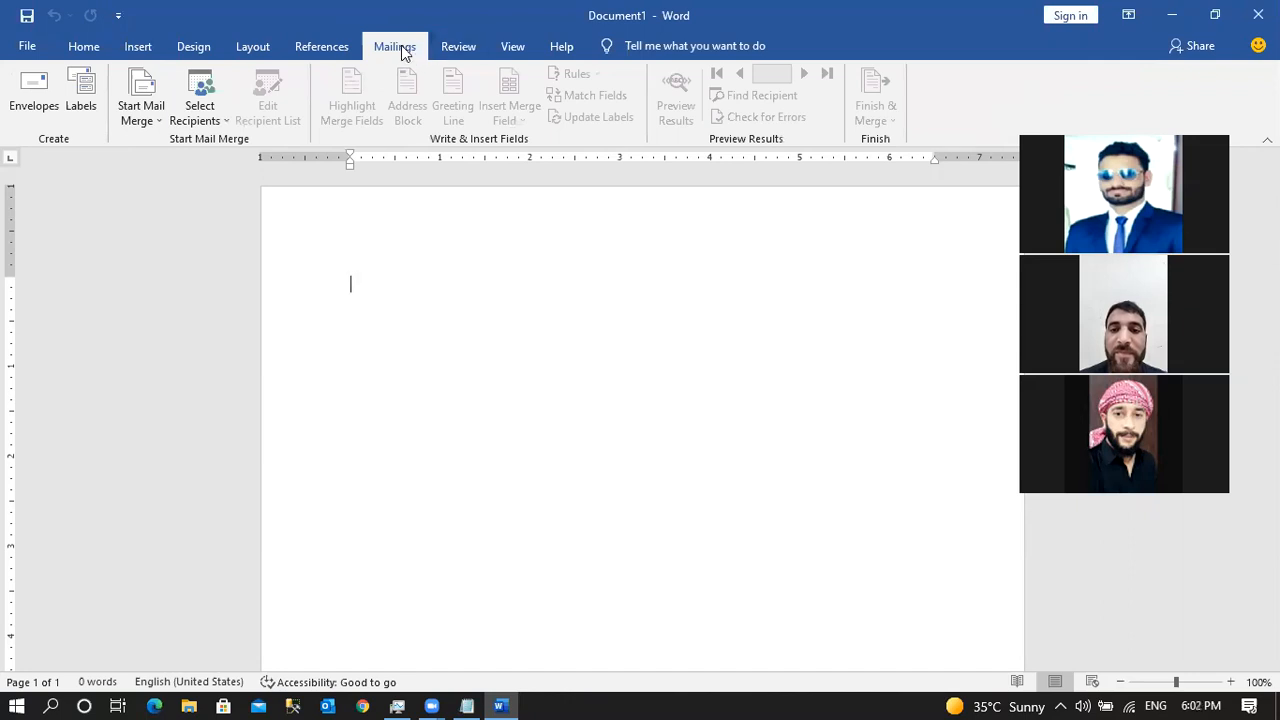
click(458, 47)
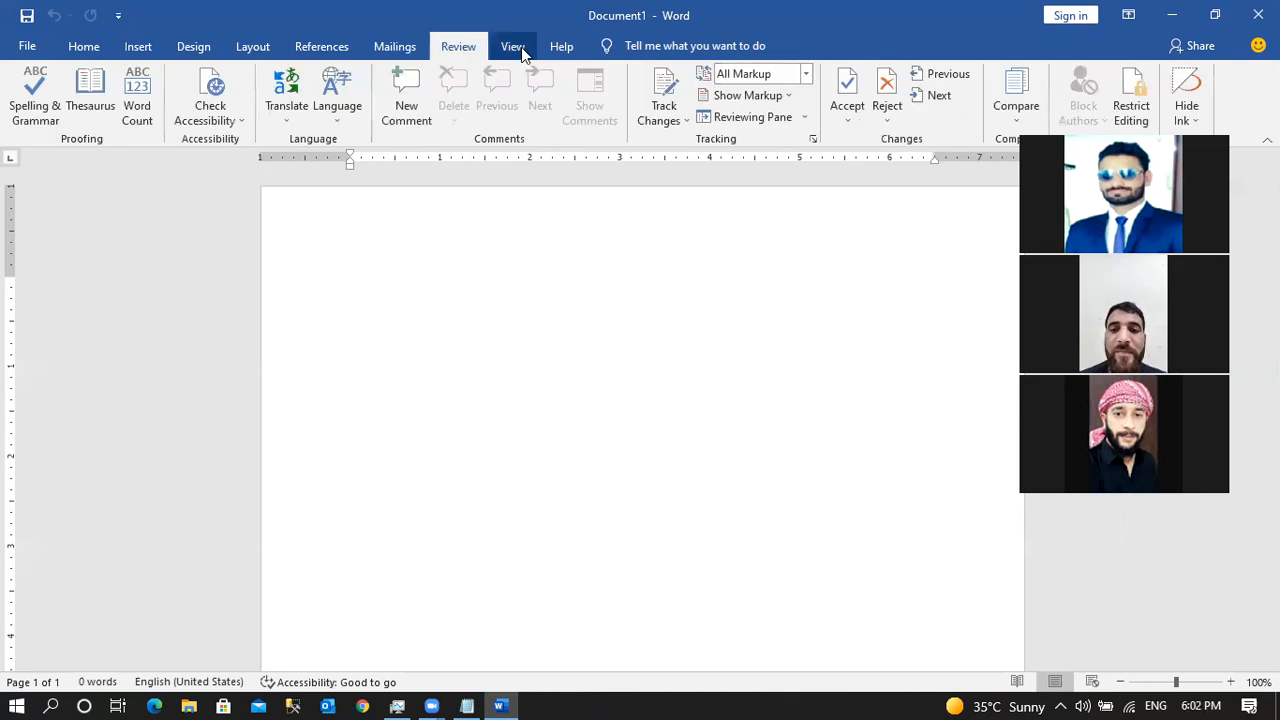
click(512, 47)
click(92, 52)
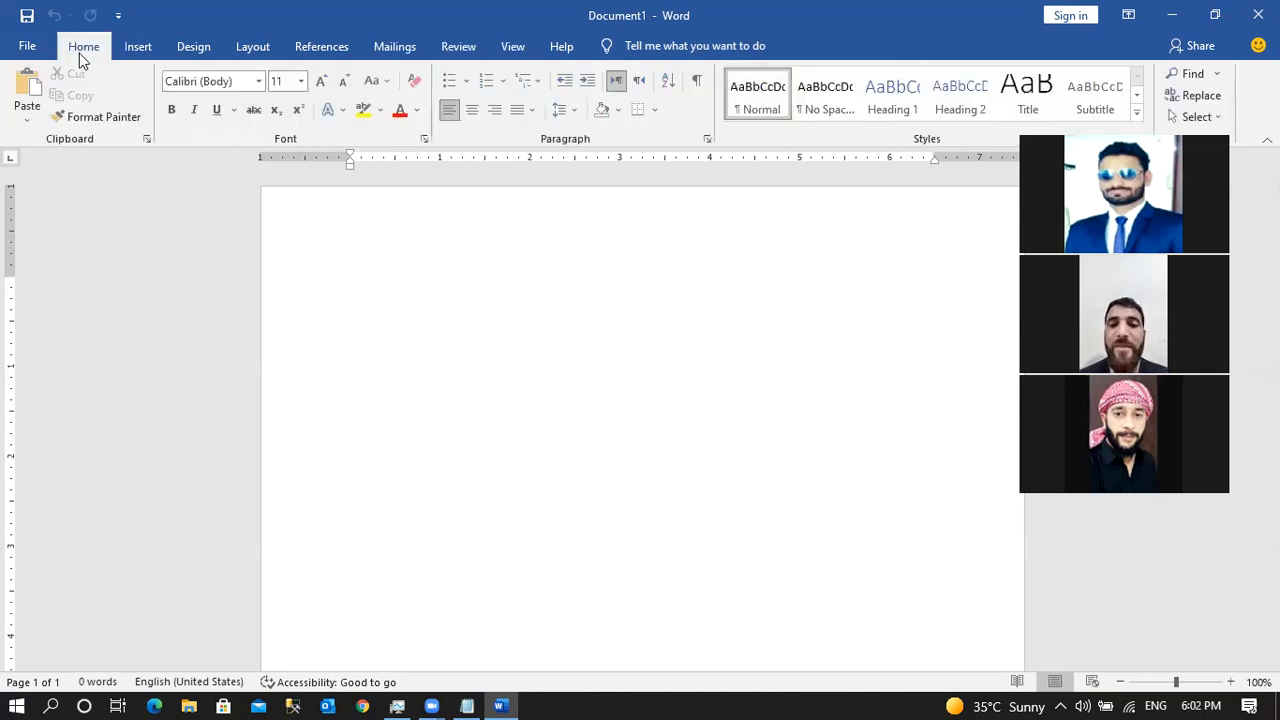
click(26, 46)
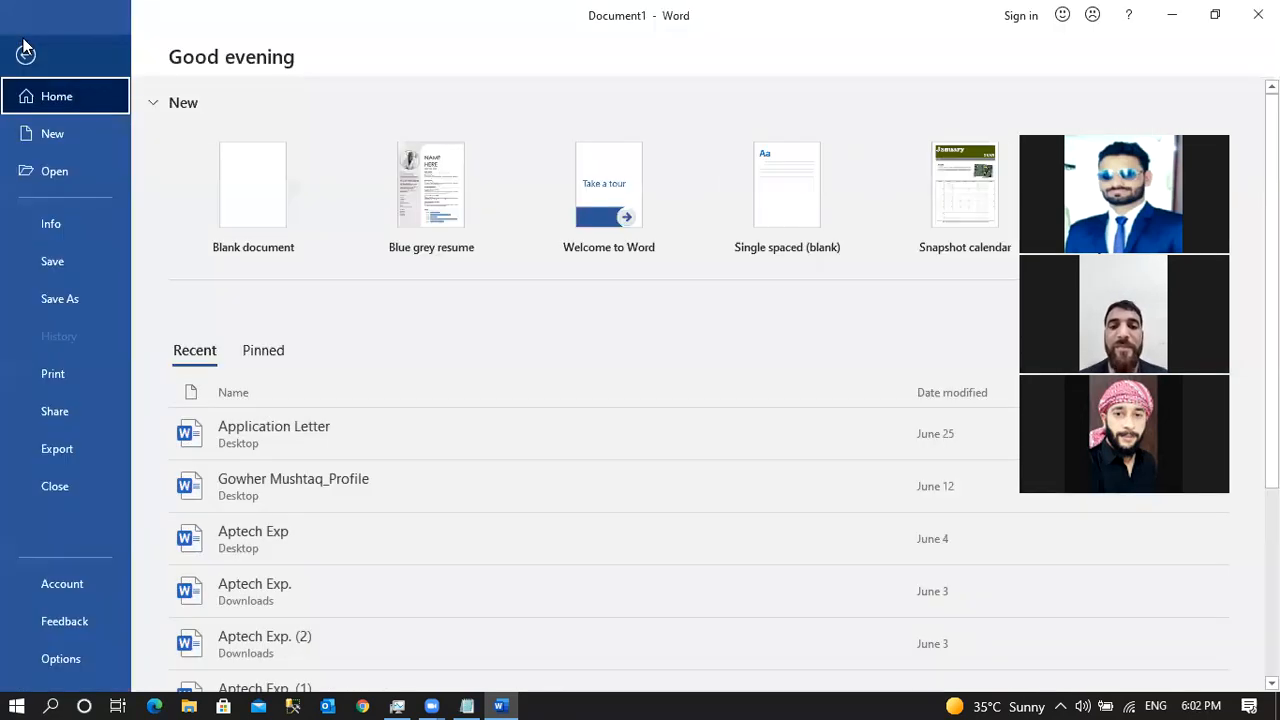
Leave the File backstage for blank Document1, glance at Insert, and return to the Home tab.
click(26, 56)
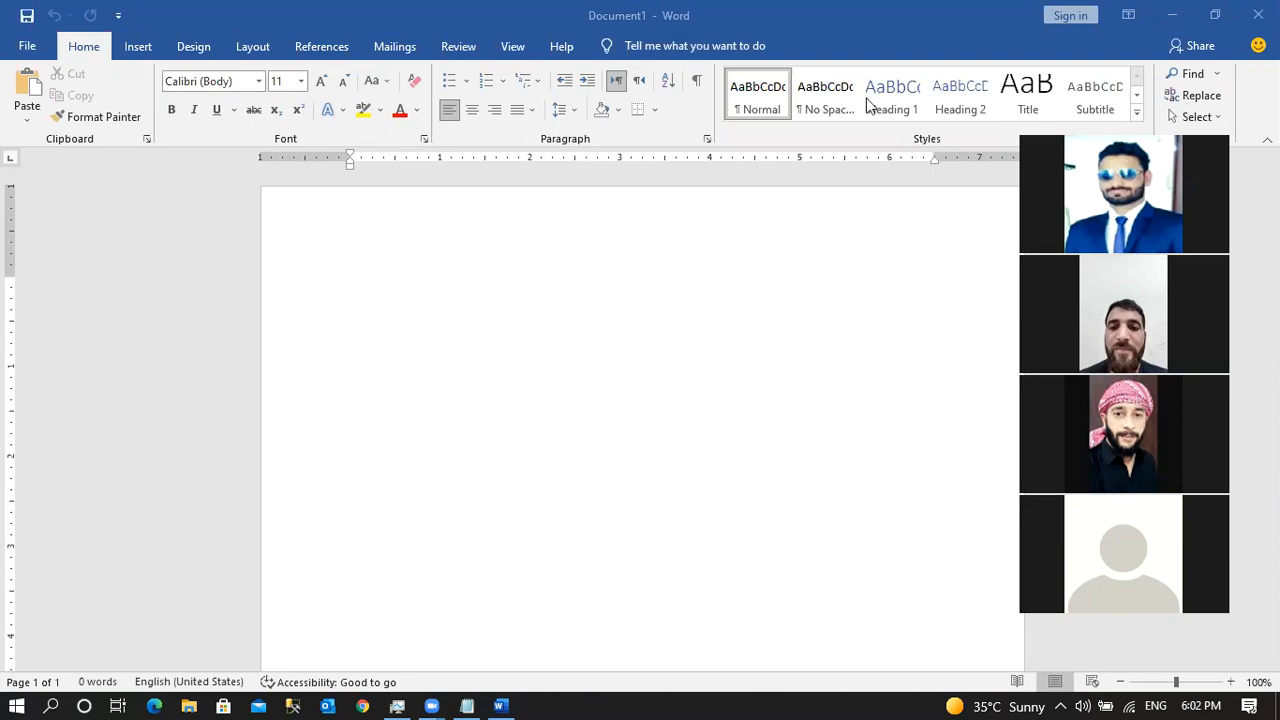
click(137, 47)
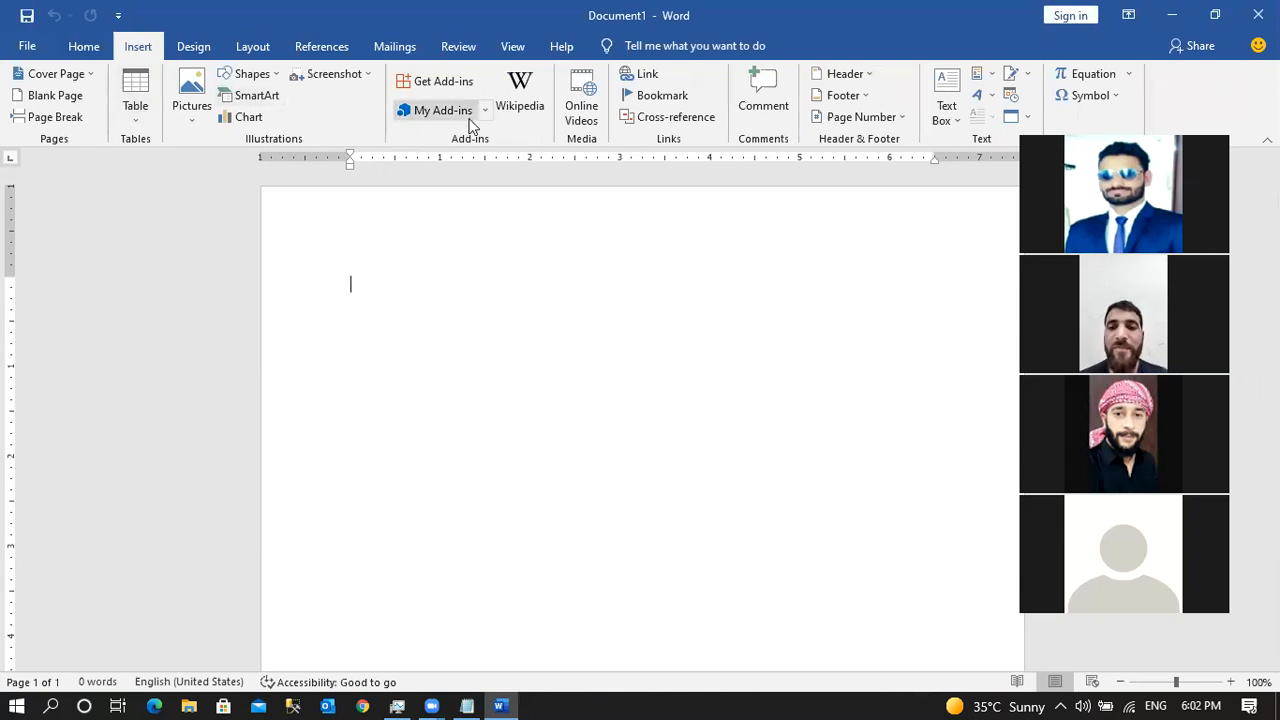
click(88, 48)
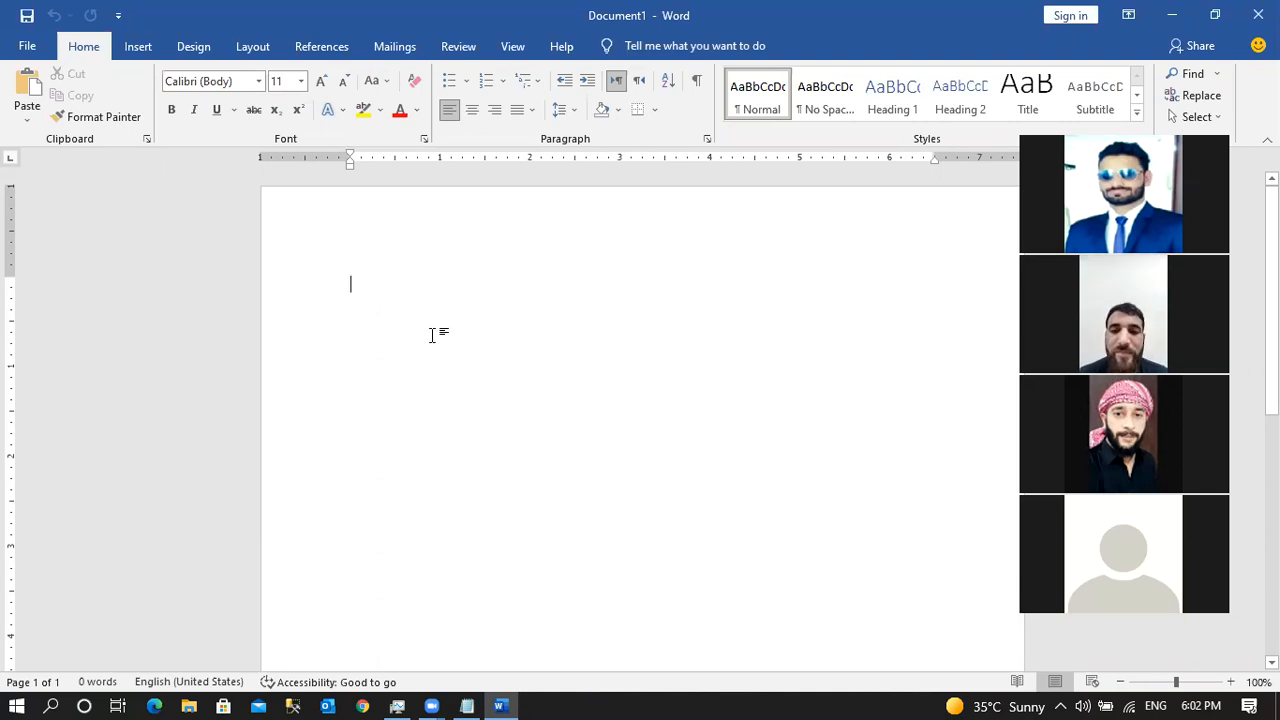
Type the greeting 'Dear Sir/Madam,' followed by a blank line before the body.
text(Dae)
key(BackSpace)
key(BackSpace)
text(ear Sir/M)
key(BackSpace)
text(Mad)
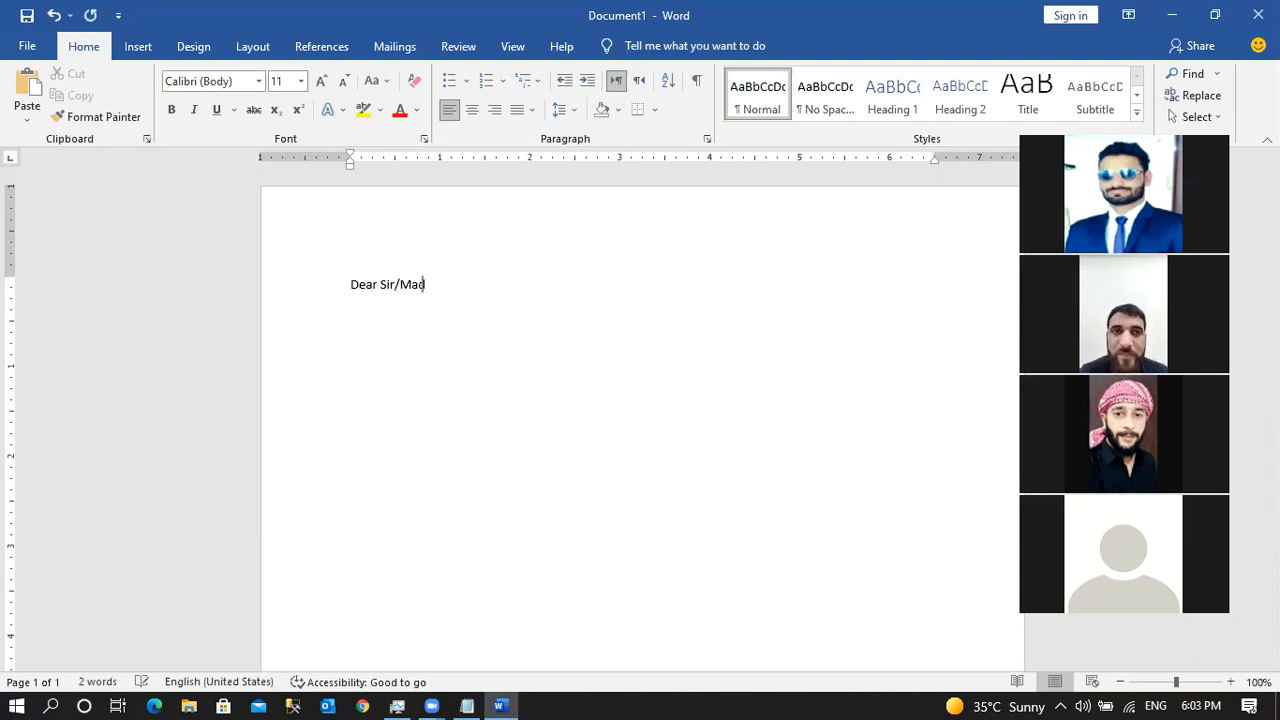
text(am)
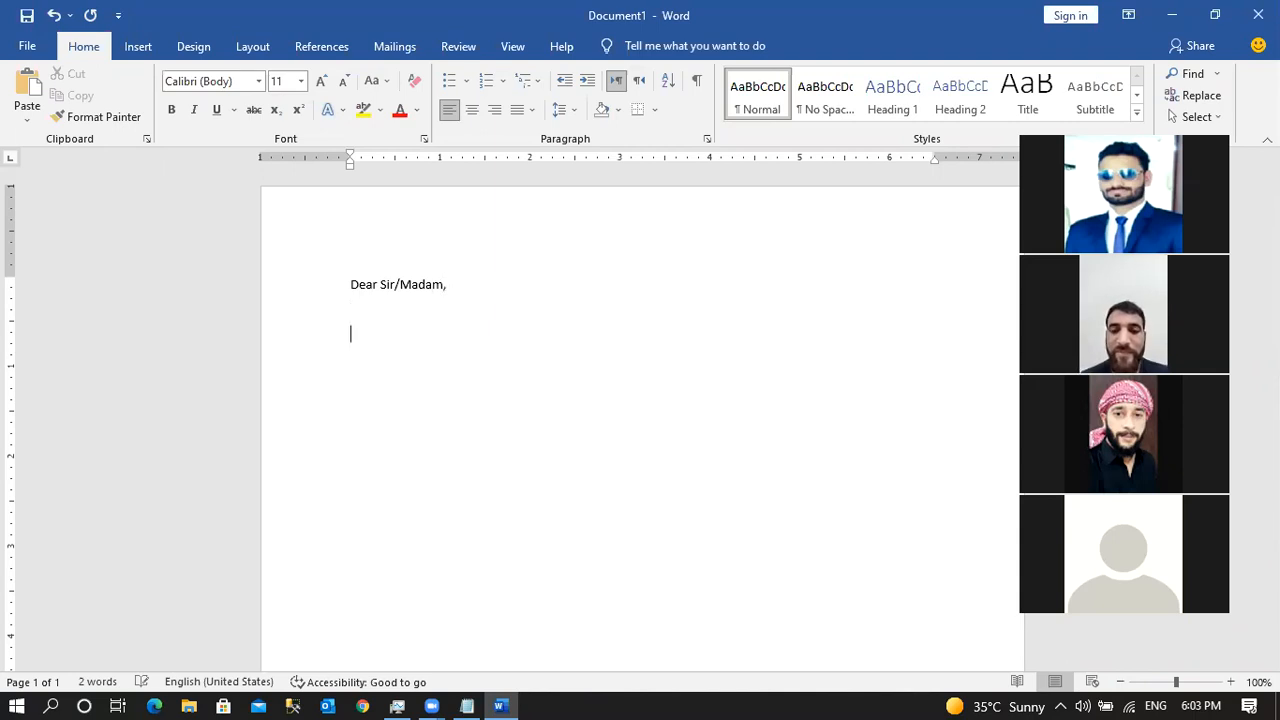
text(,)
key(Return)
key(Return)
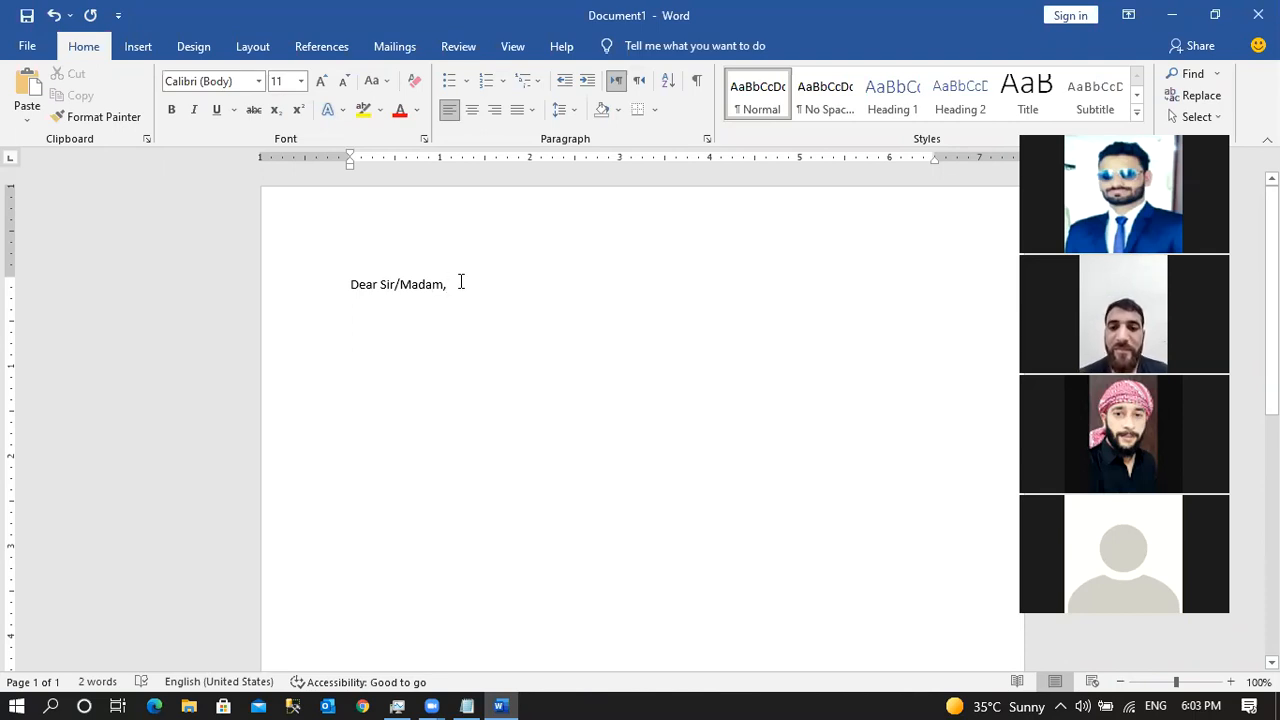
key(Return)
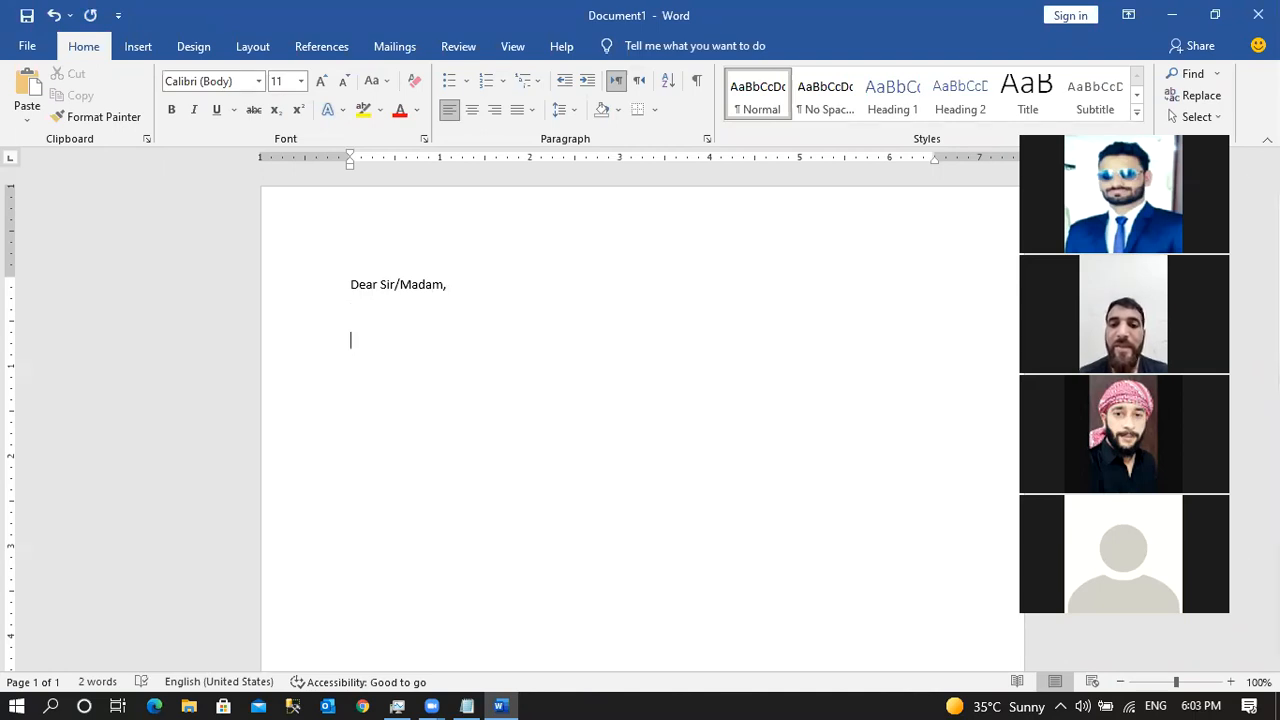
Type the body about an August vacation, asking permission to travel this month.
text(This is t)
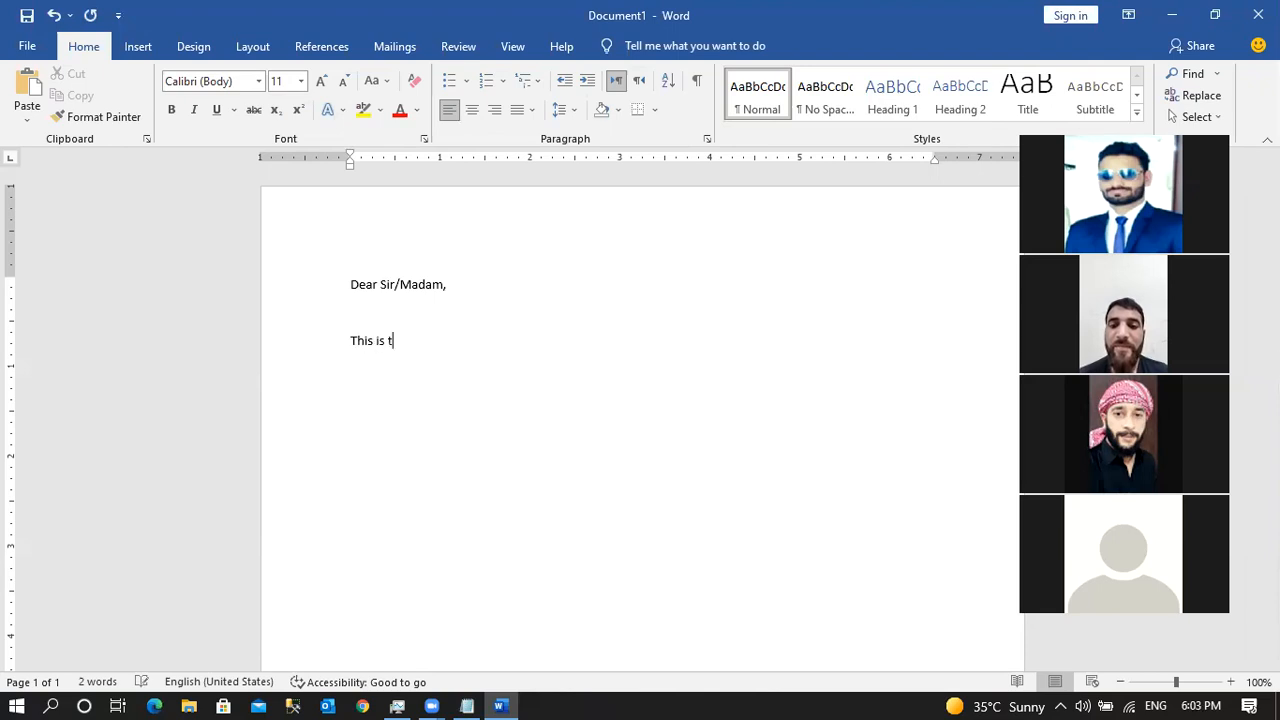
text(o inform)
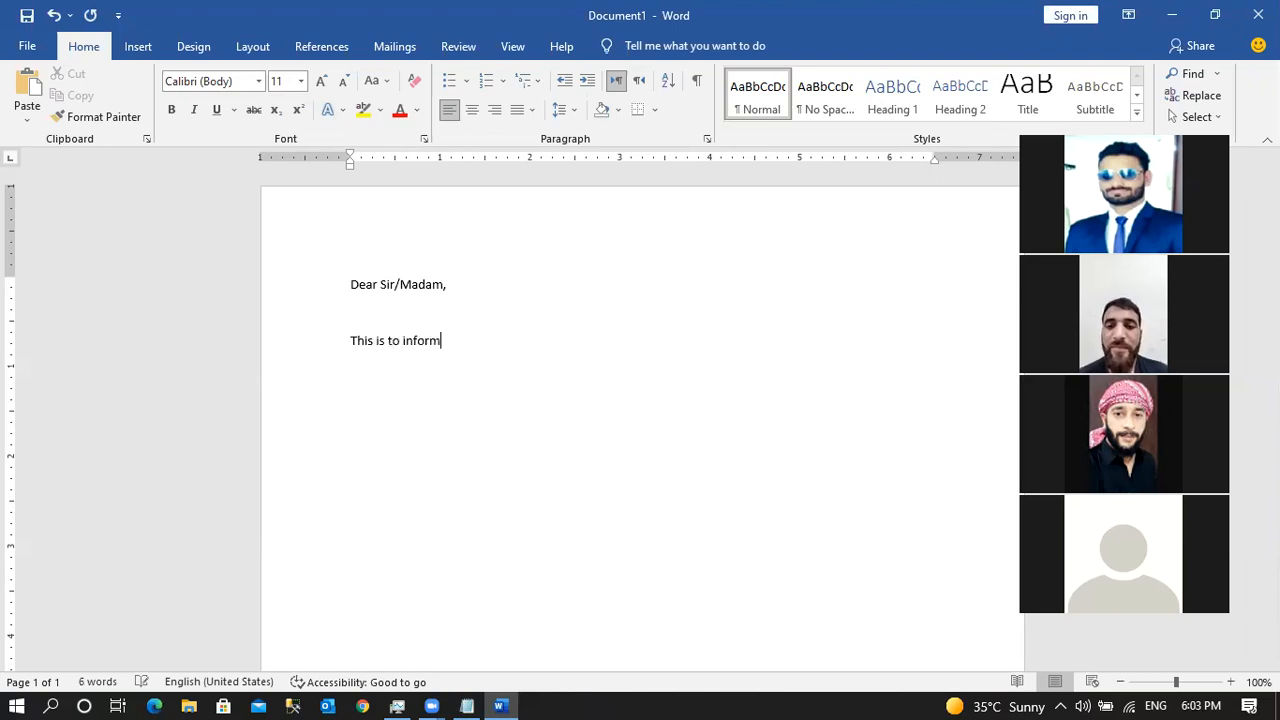
text( you a)
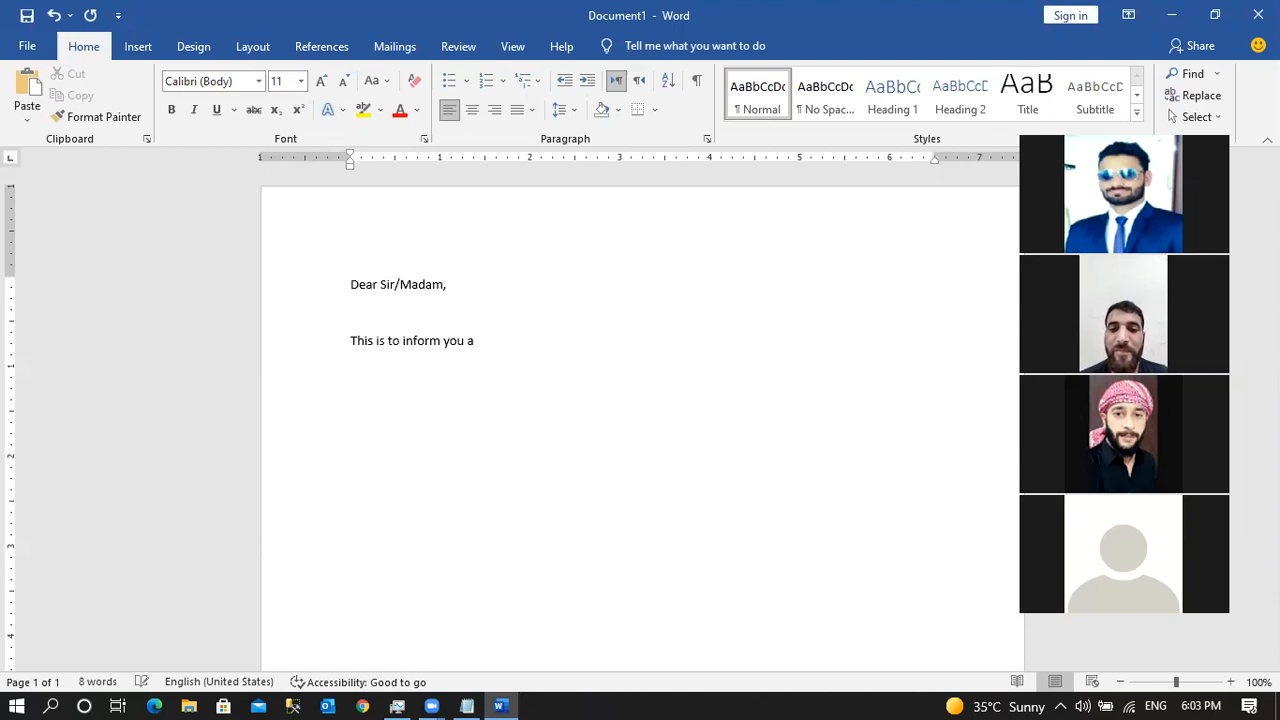
key(BackSpace)
text(that )
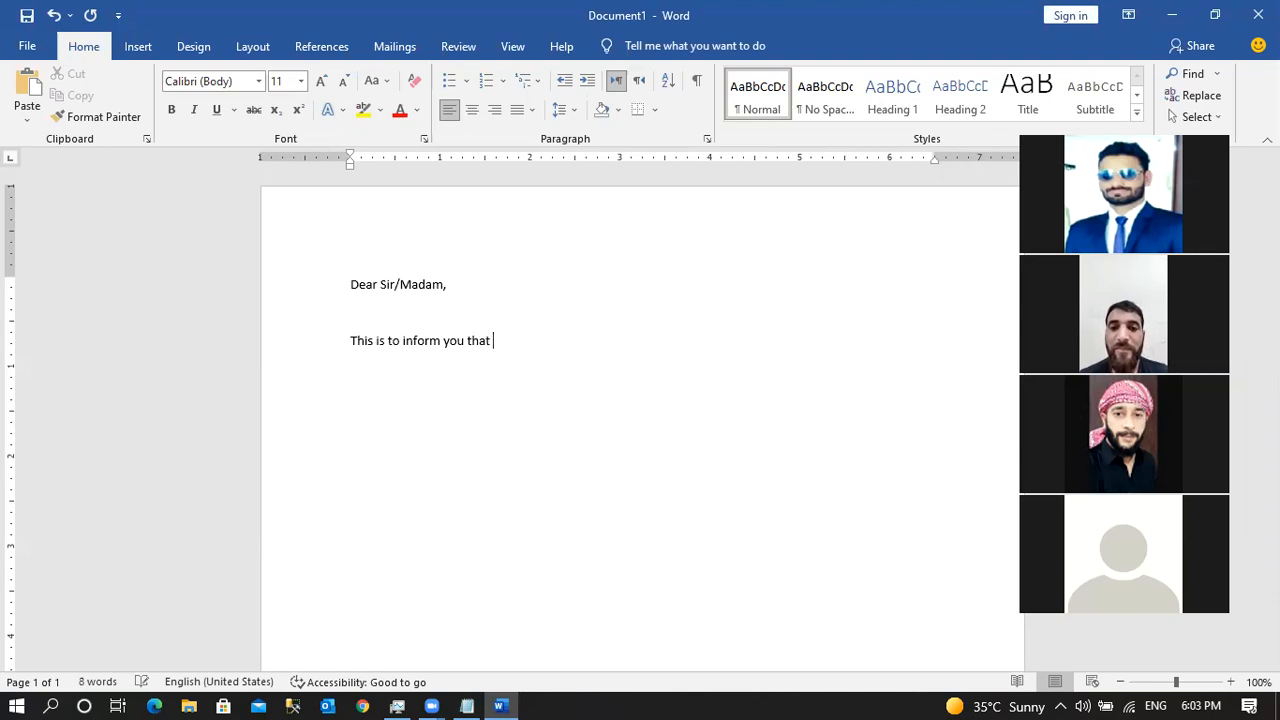
text(I am )
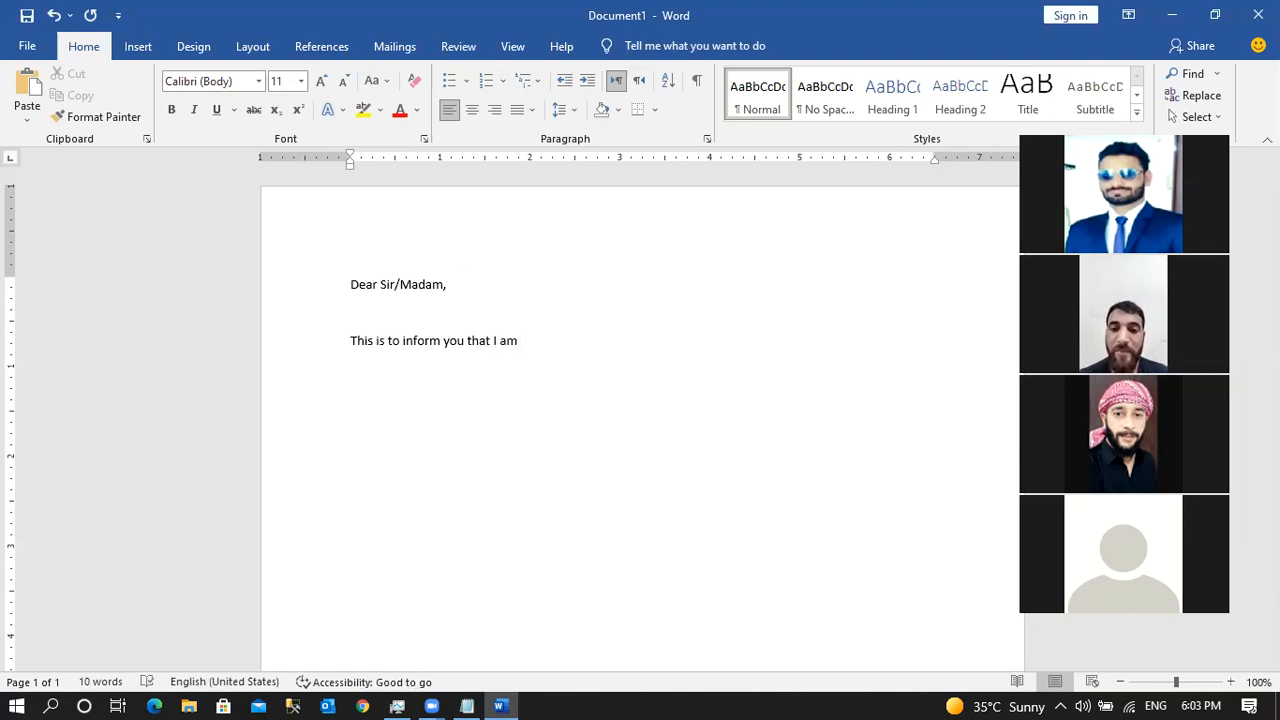
text(going a )
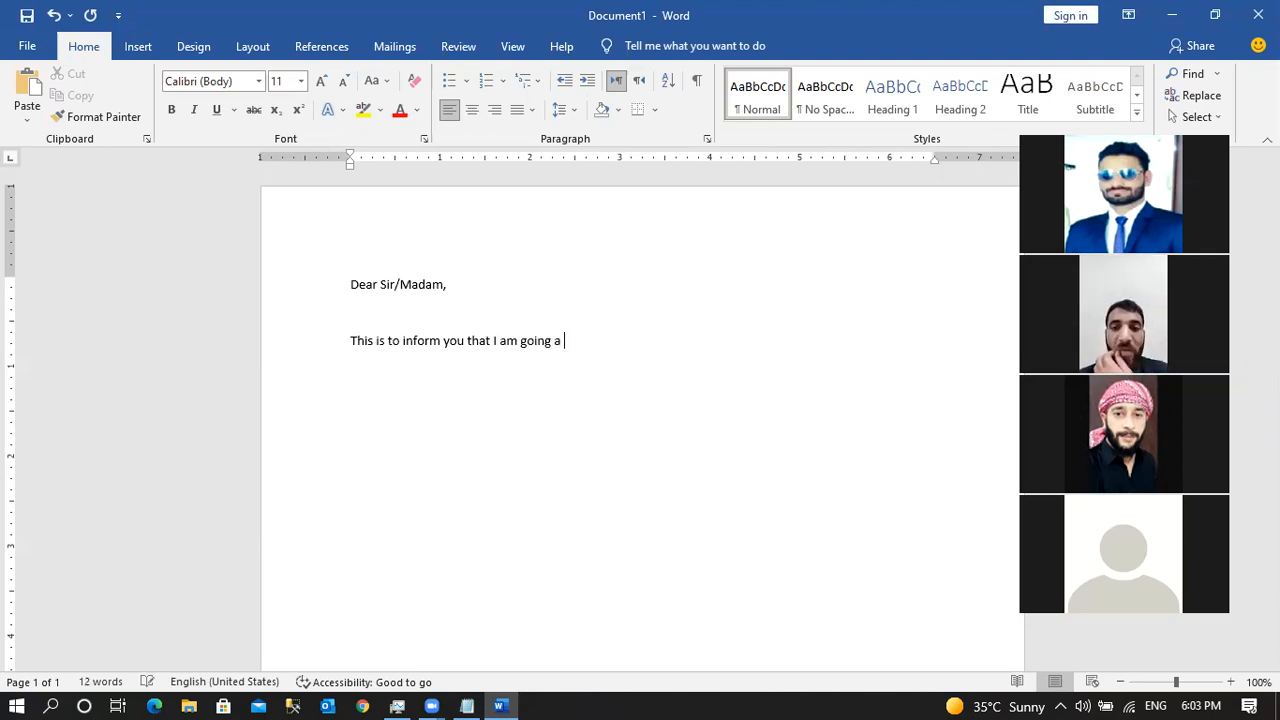
key(BackSpace)
key(BackSpace)
text(on avac)
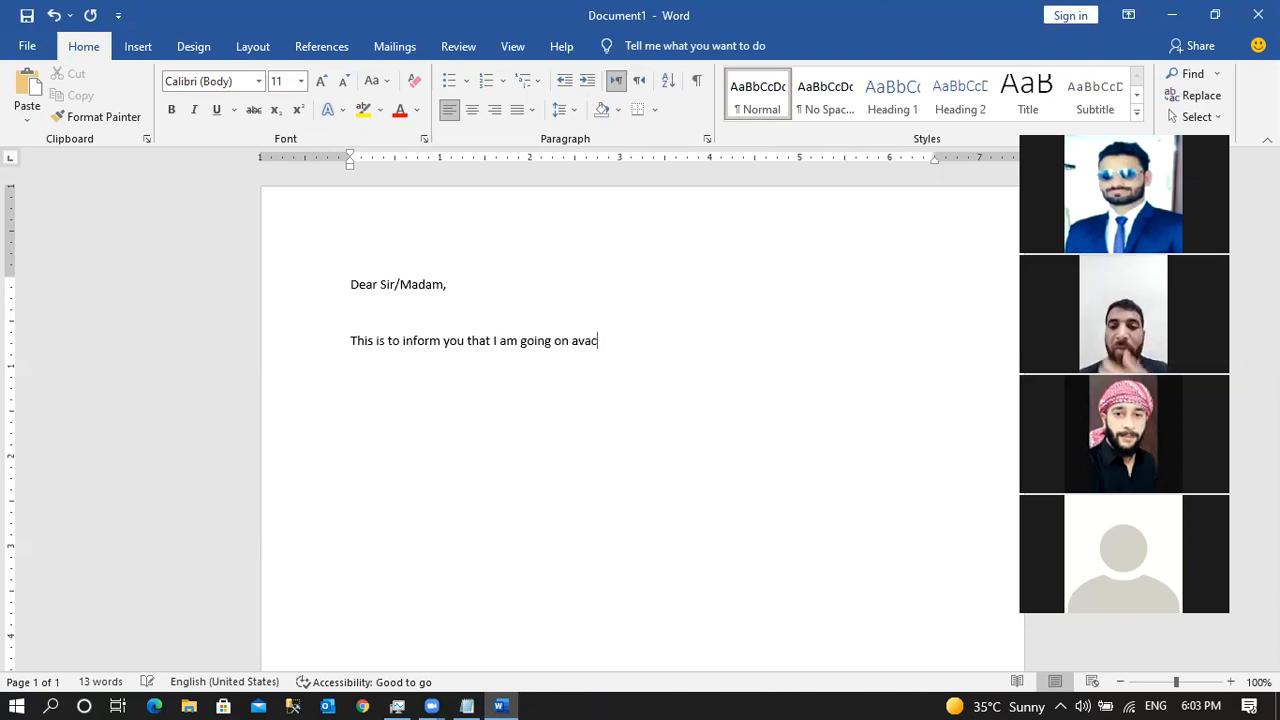
key(BackSpace)
key(BackSpace)
key(BackSpace)
text(a ca)
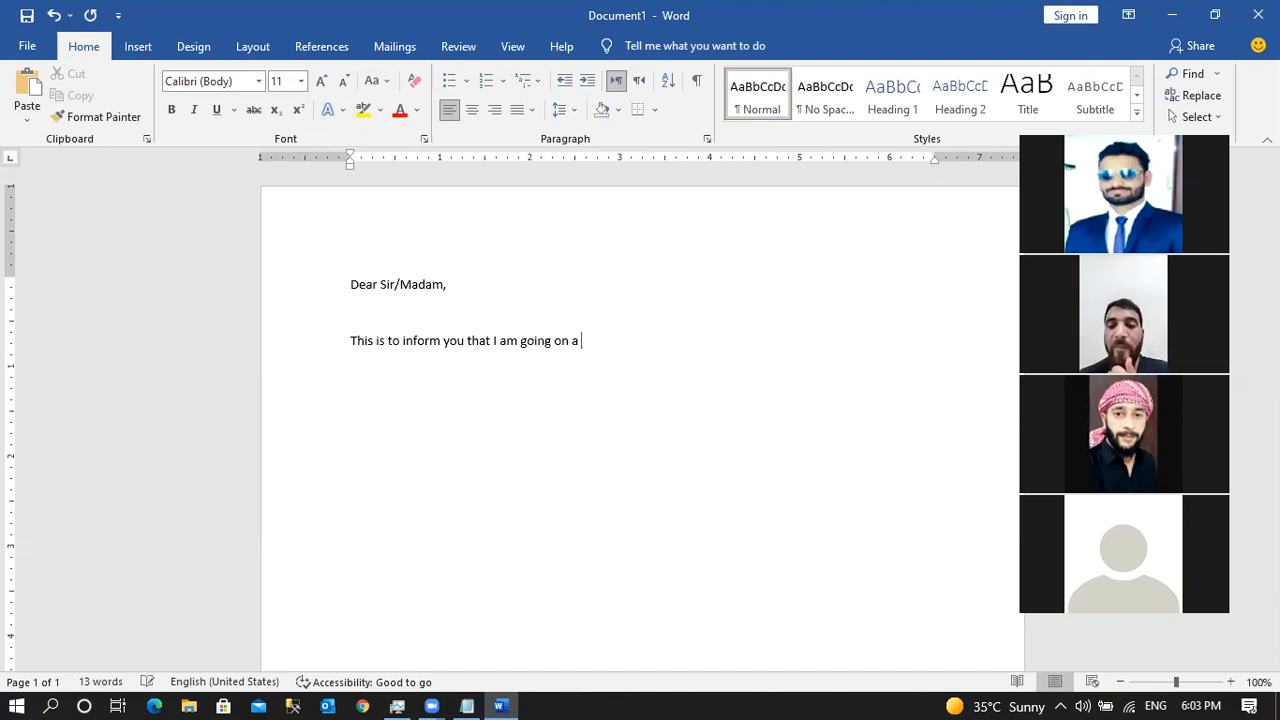
key(BackSpace)
key(BackSpace)
text(va)
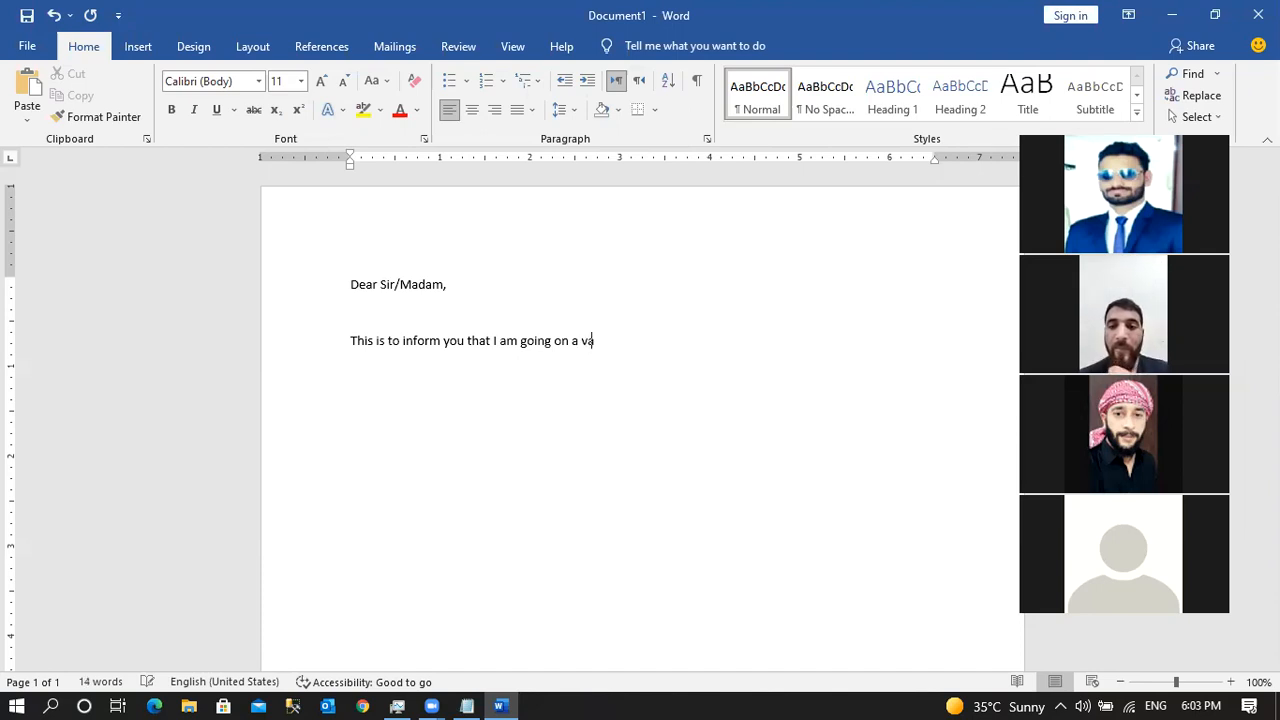
text(cation in the mo)
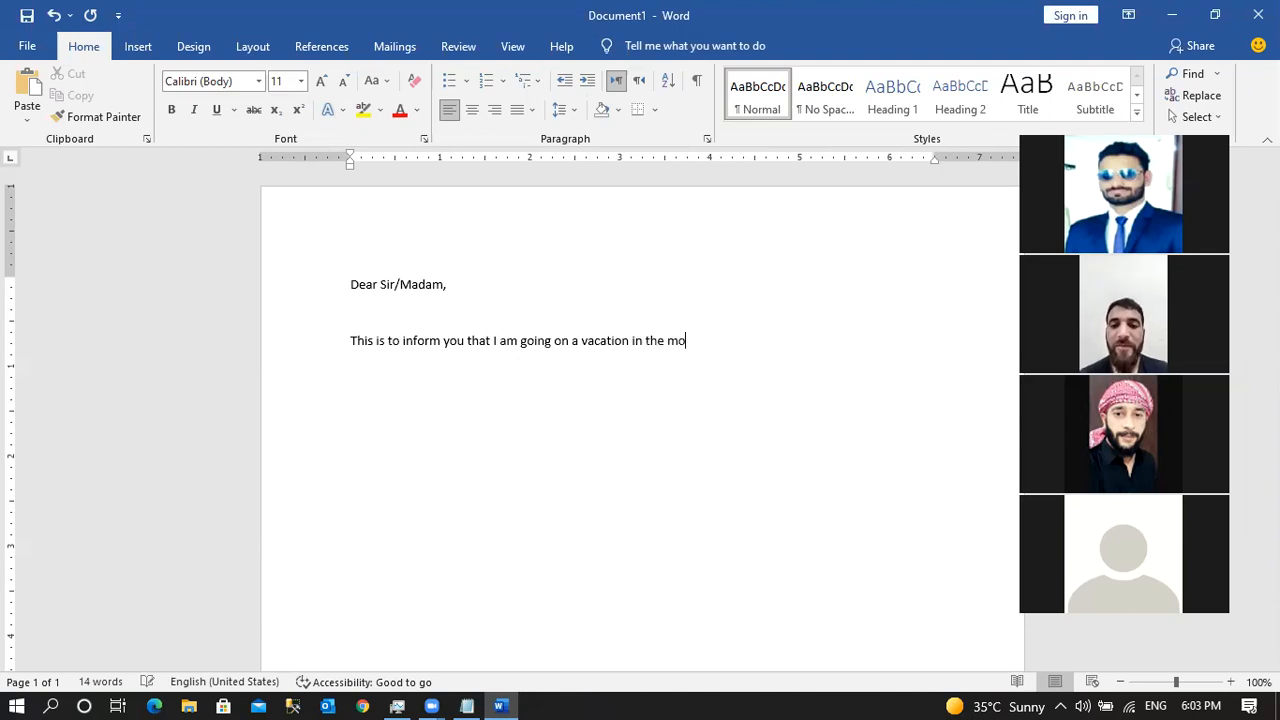
text(nth of August)
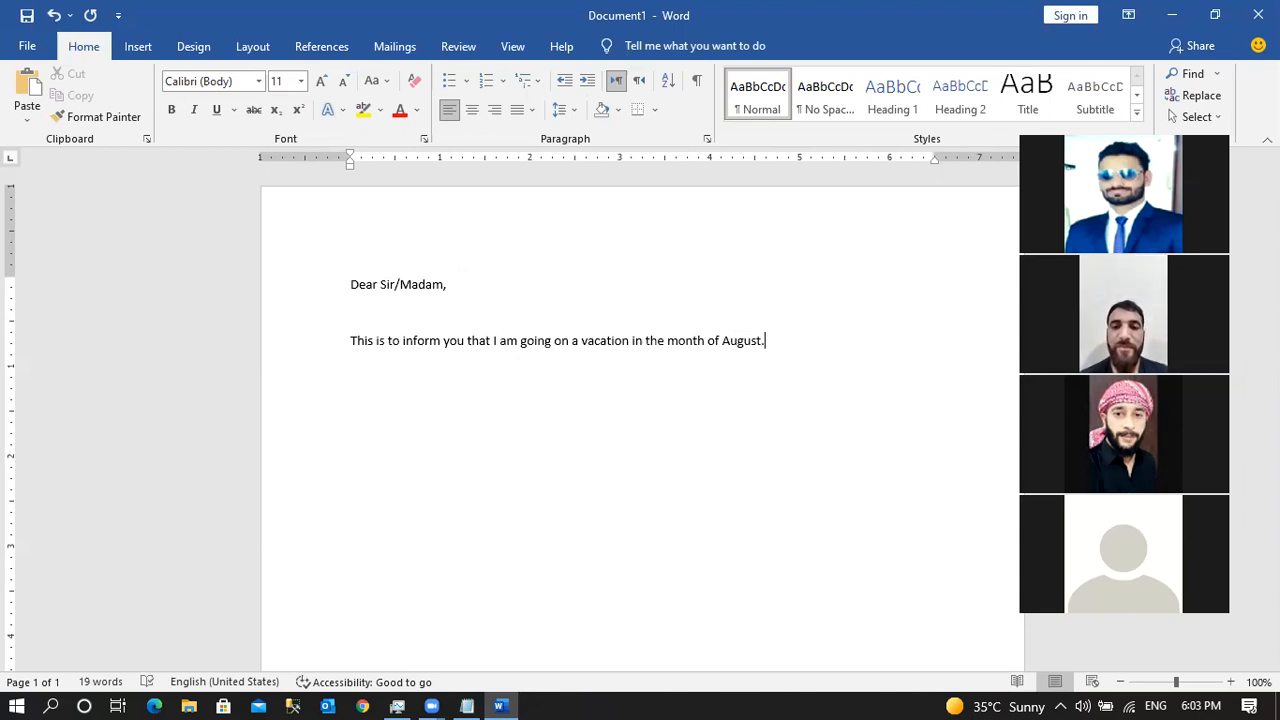
text(. I )
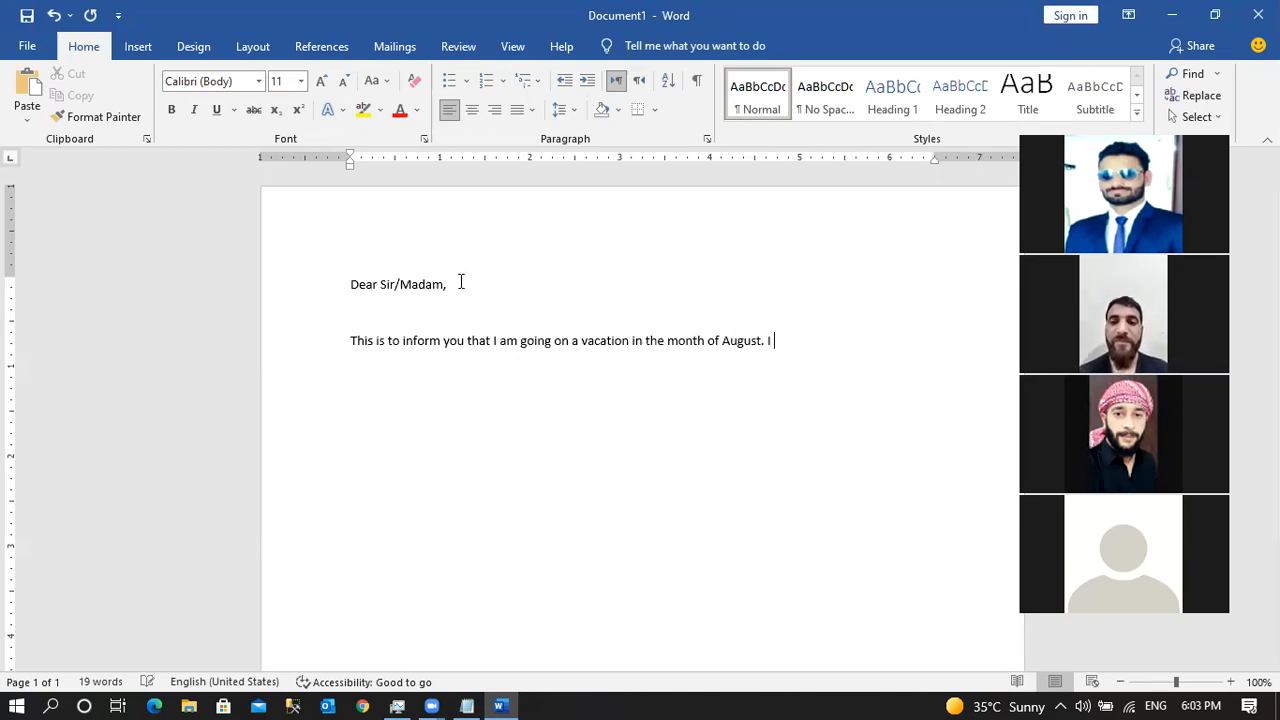
text(request you t)
key(BackSpace)
text(you to pleas)
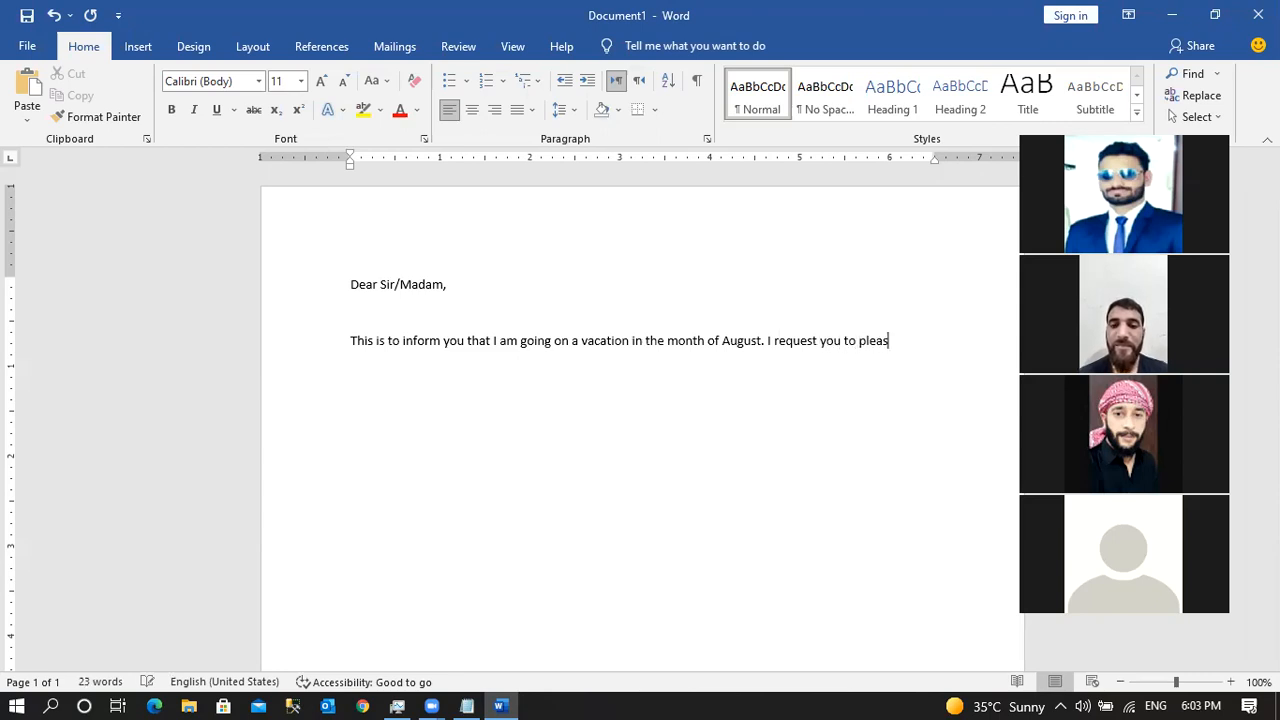
text(e allow)
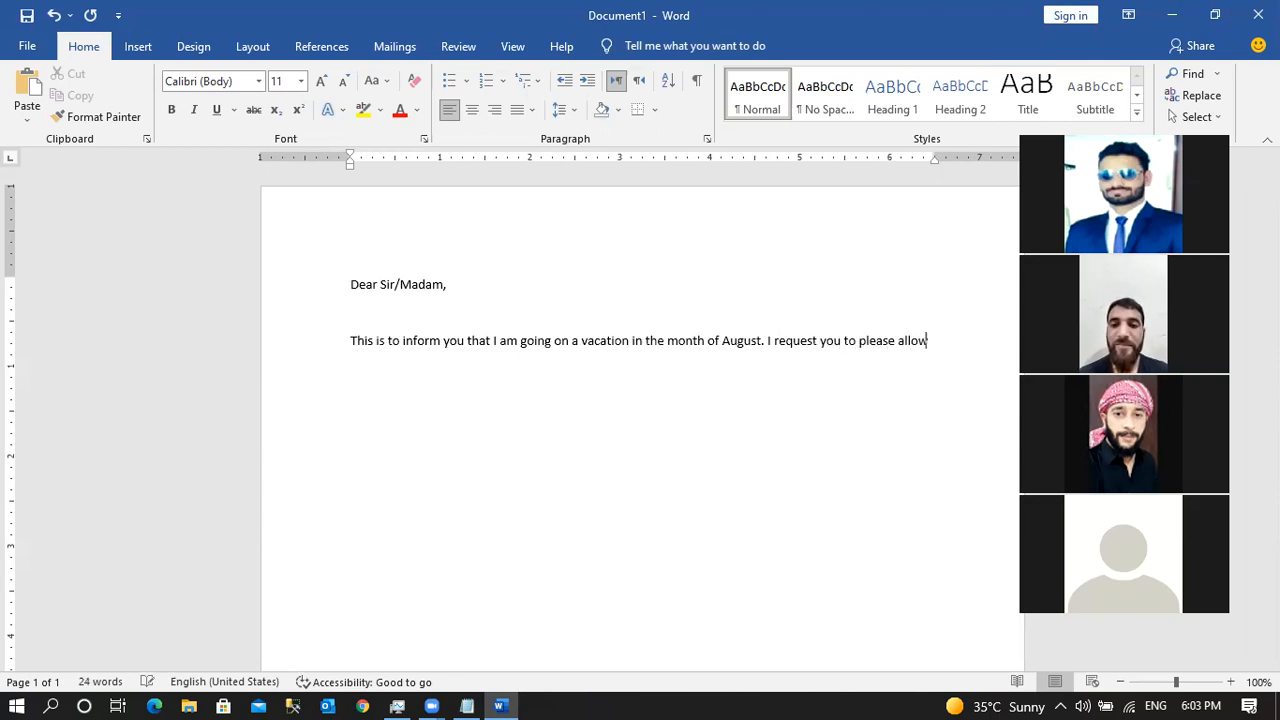
text( me to tra)
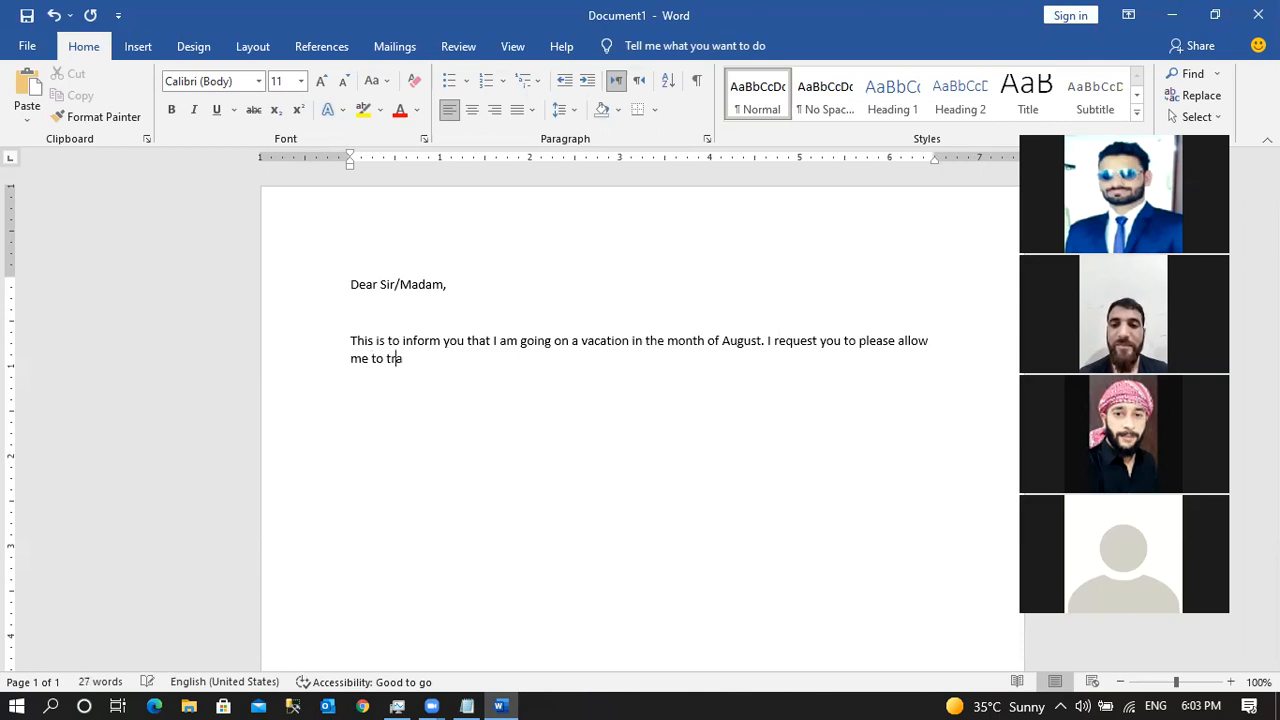
text(vel in th)
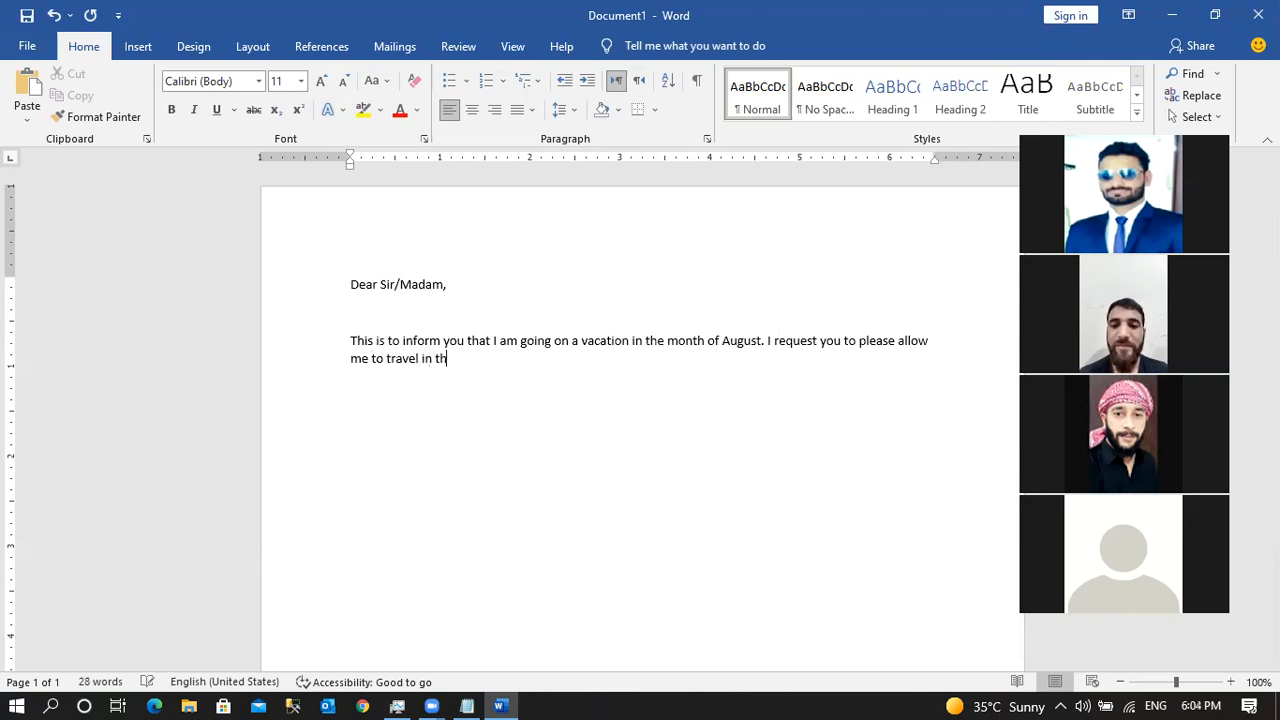
text(is month.)
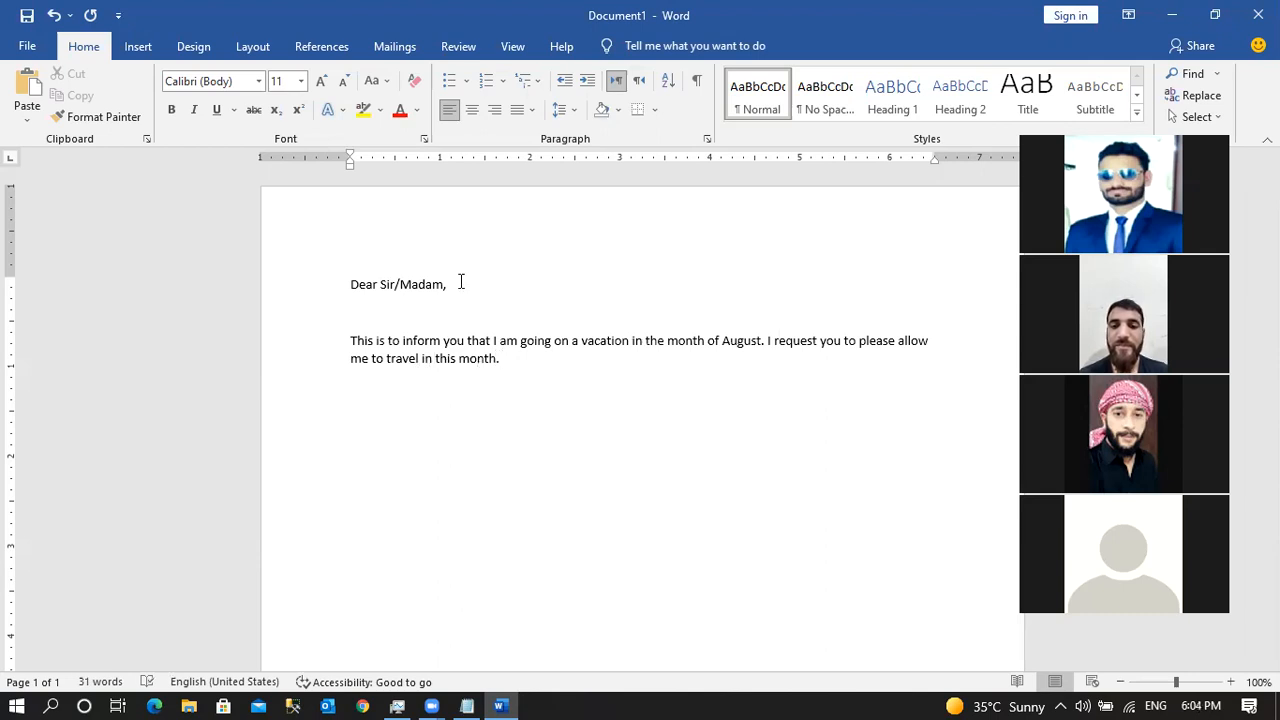
text( The re)
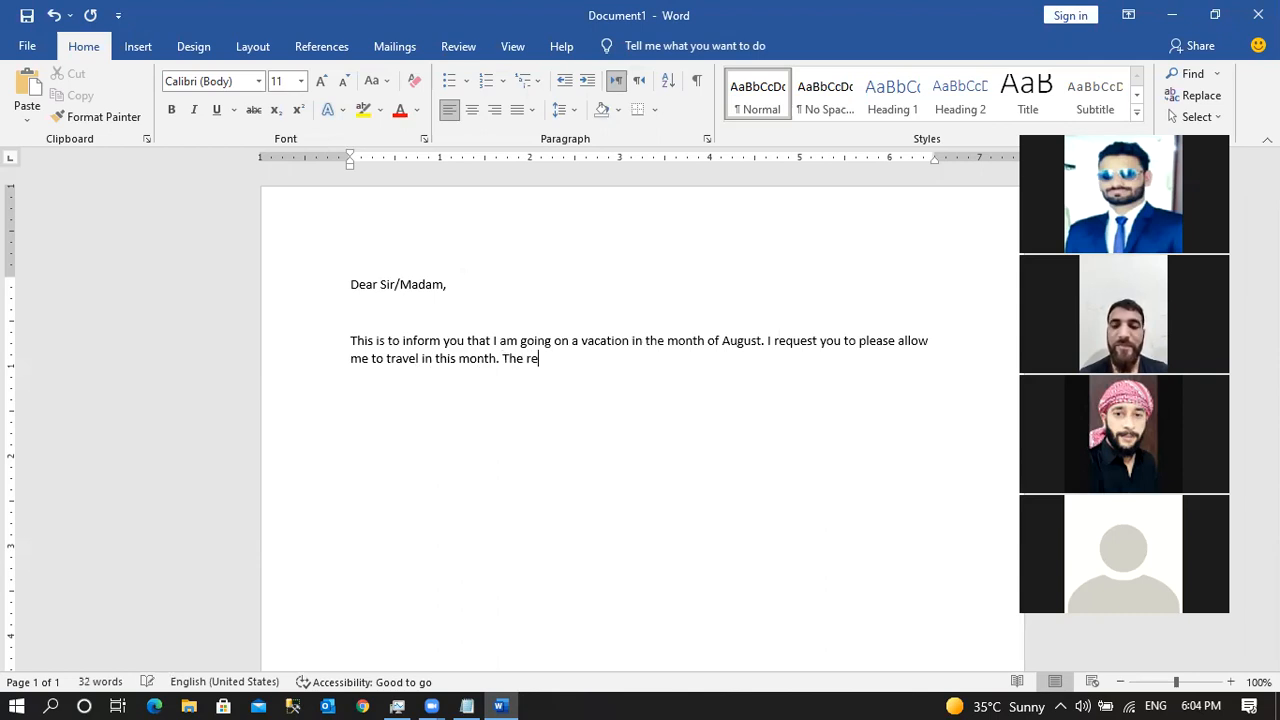
text(quired date )
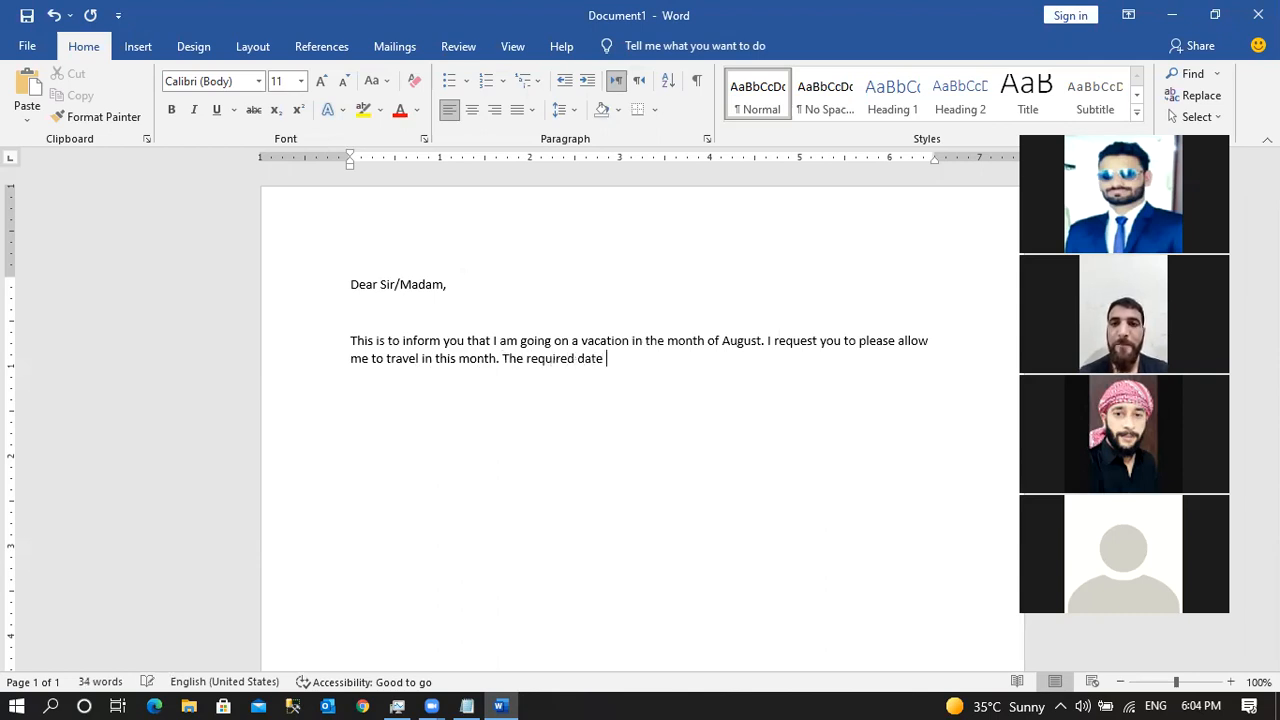
text(is not fixed)
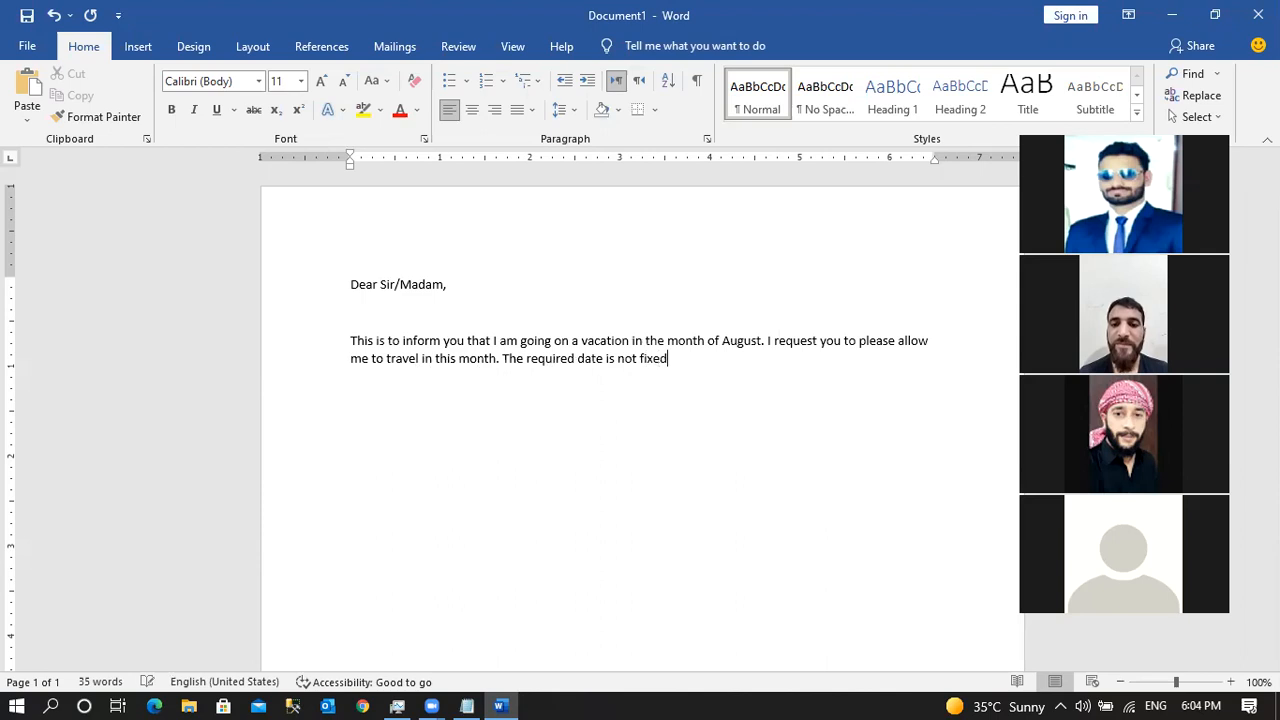
text( yet I will )
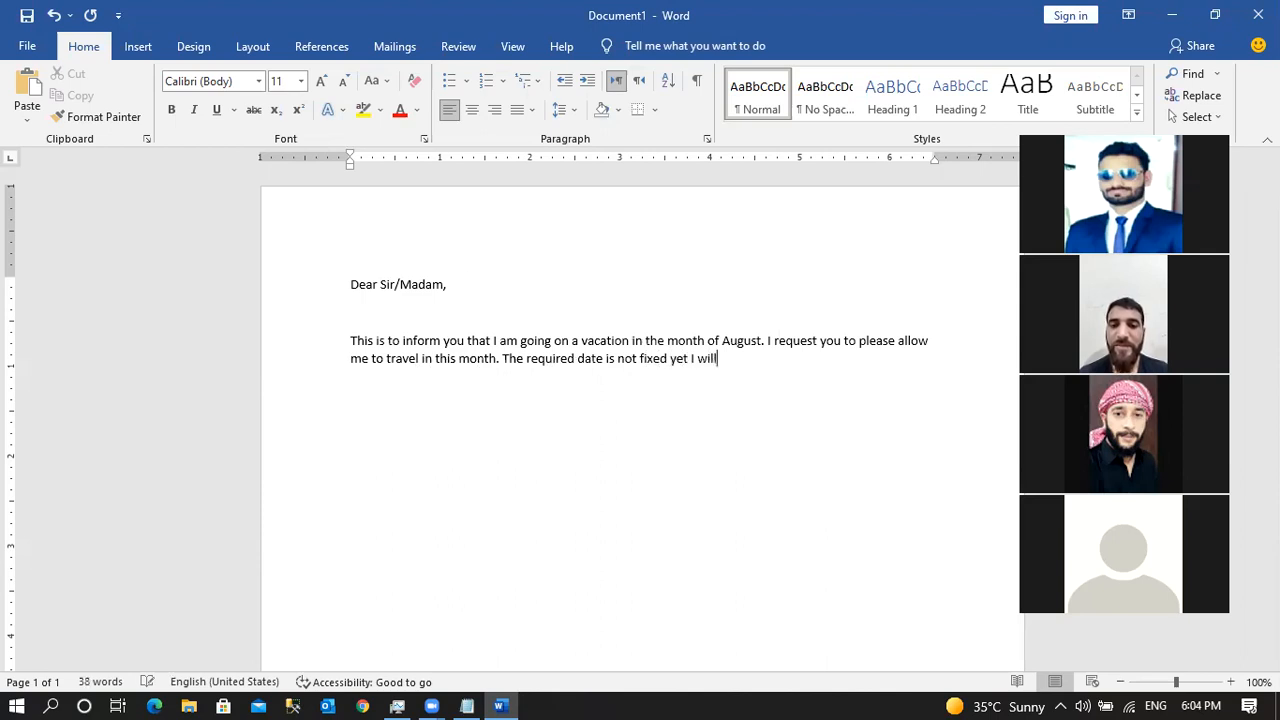
text(uodate)
Finish the paragraph so it ends 'update you about it later on.'.
key(BackSpace)
key(BackSpace)
key(BackSpace)
key(BackSpace)
key(BackSpace)
text(pd)
text(you)
key(BackSpace)
key(BackSpace)
text(o)
key(BackSpace)
text(ou about it later or)
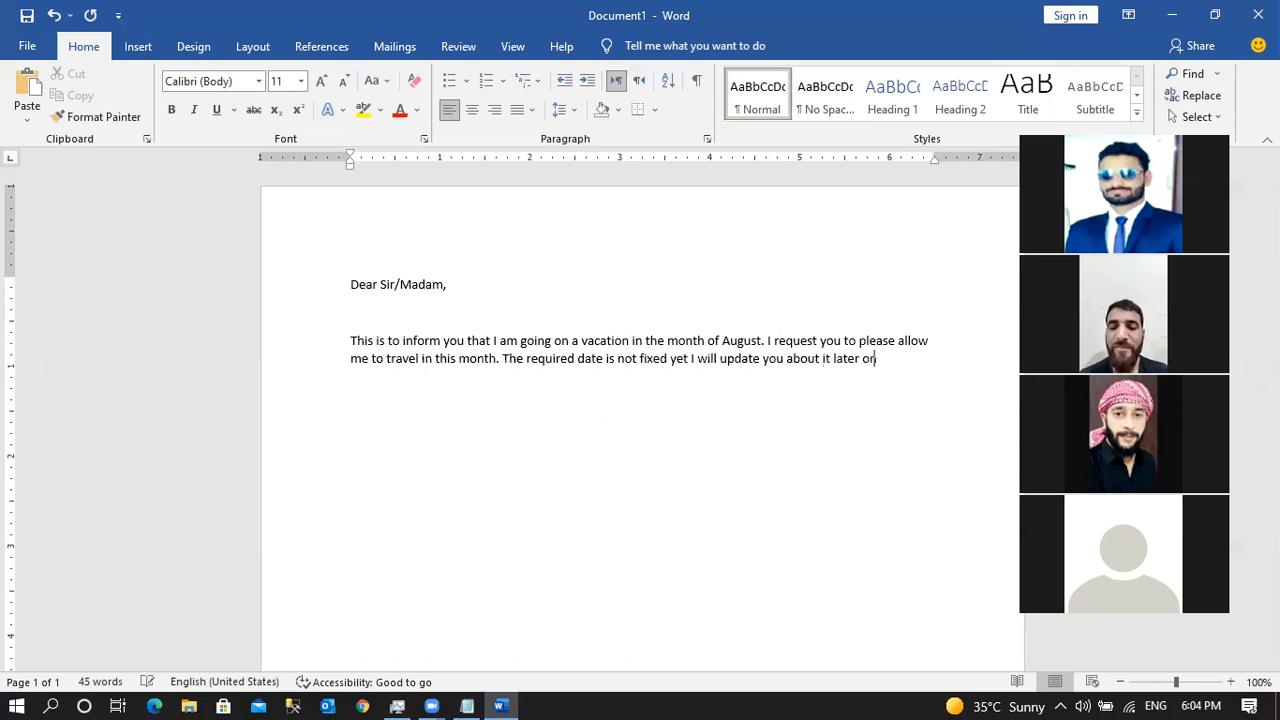
key(BackSpace)
Add the closing 'Thanks You' with the sender's name on the line below.
text(n.   )
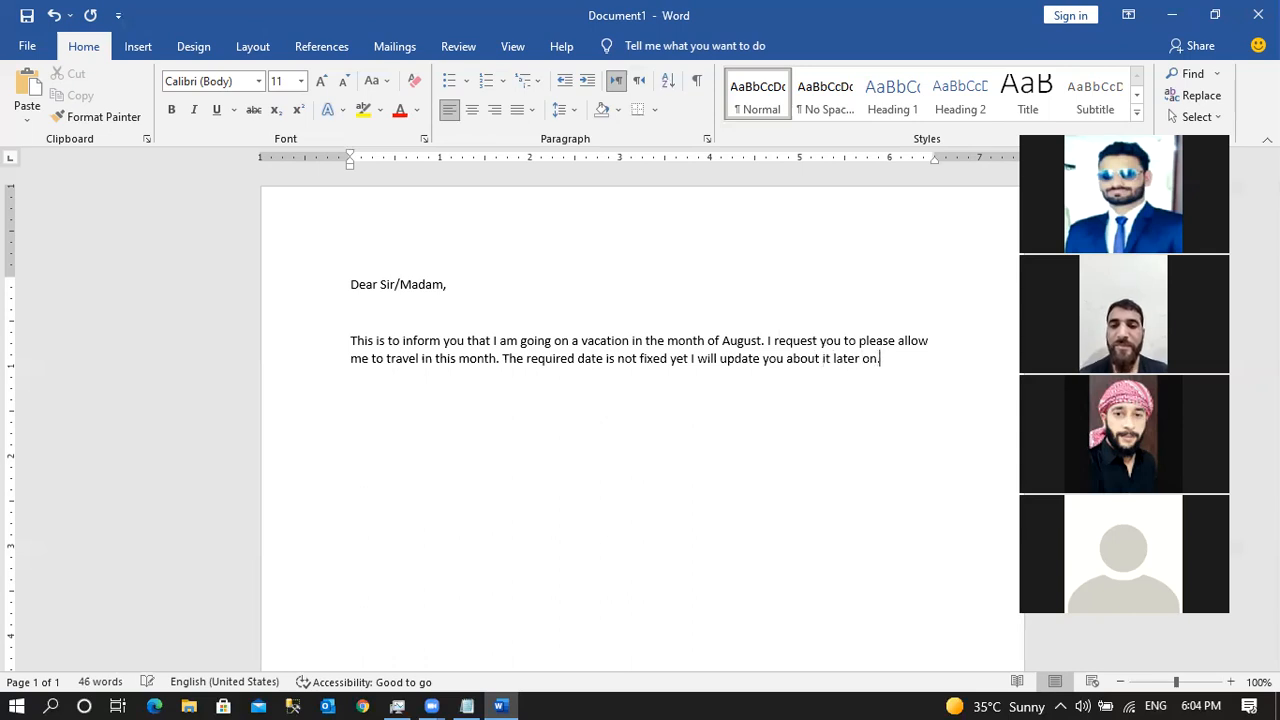
text(Th)
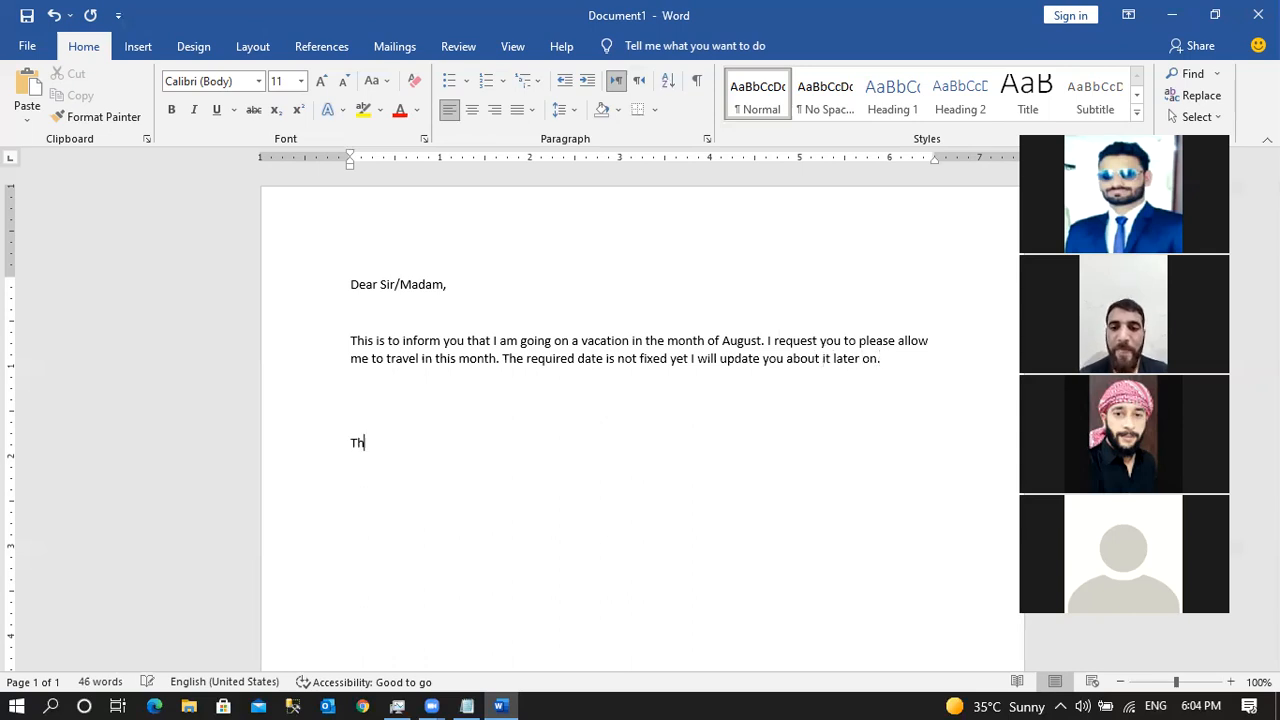
text(anks You)
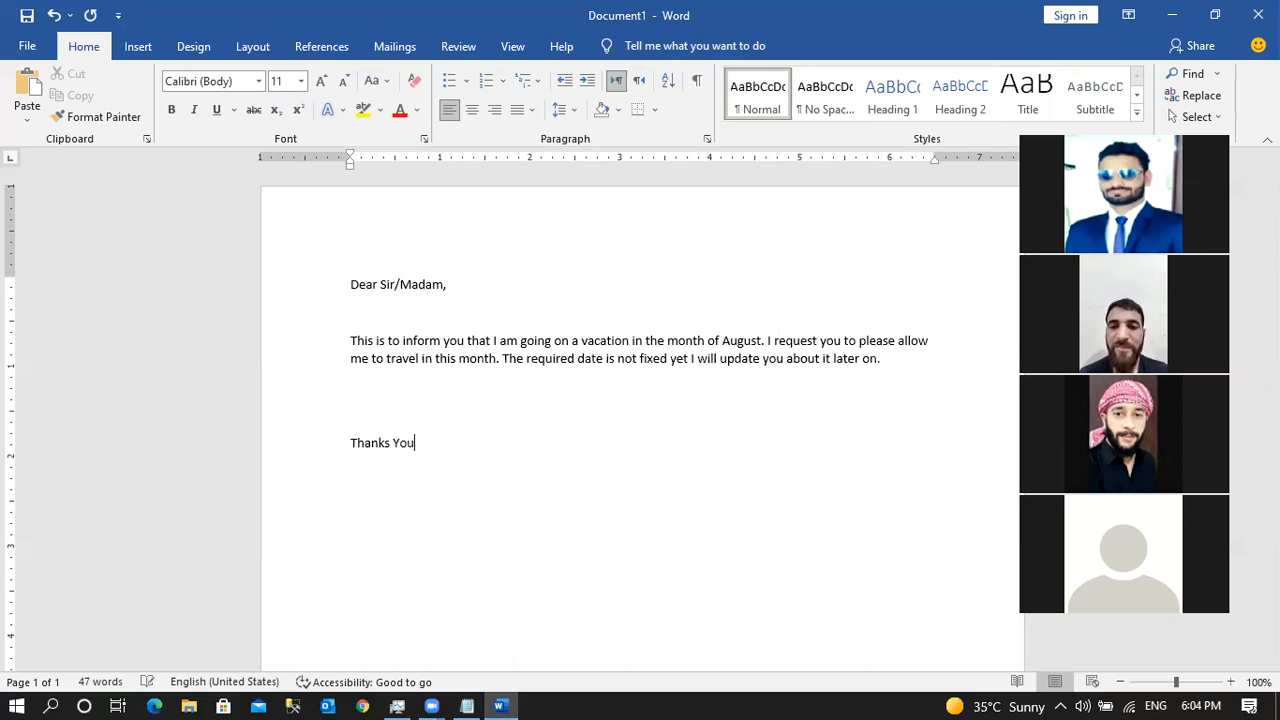
key(Return)
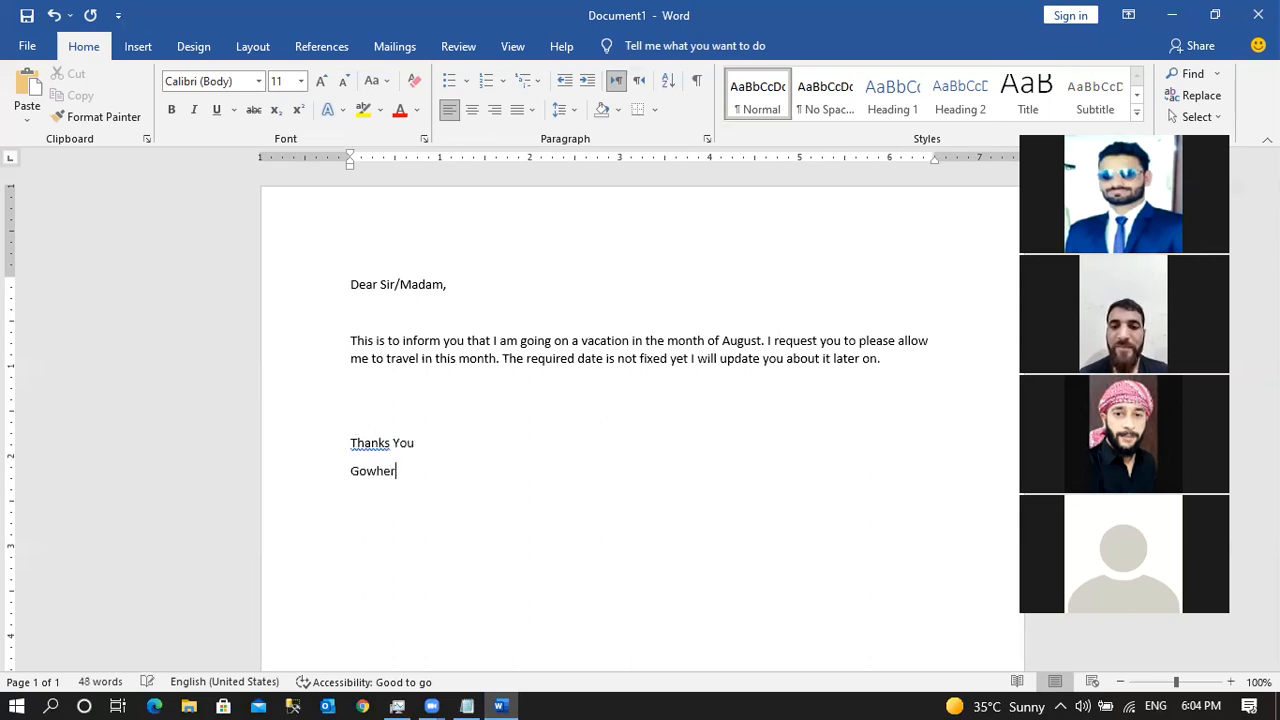
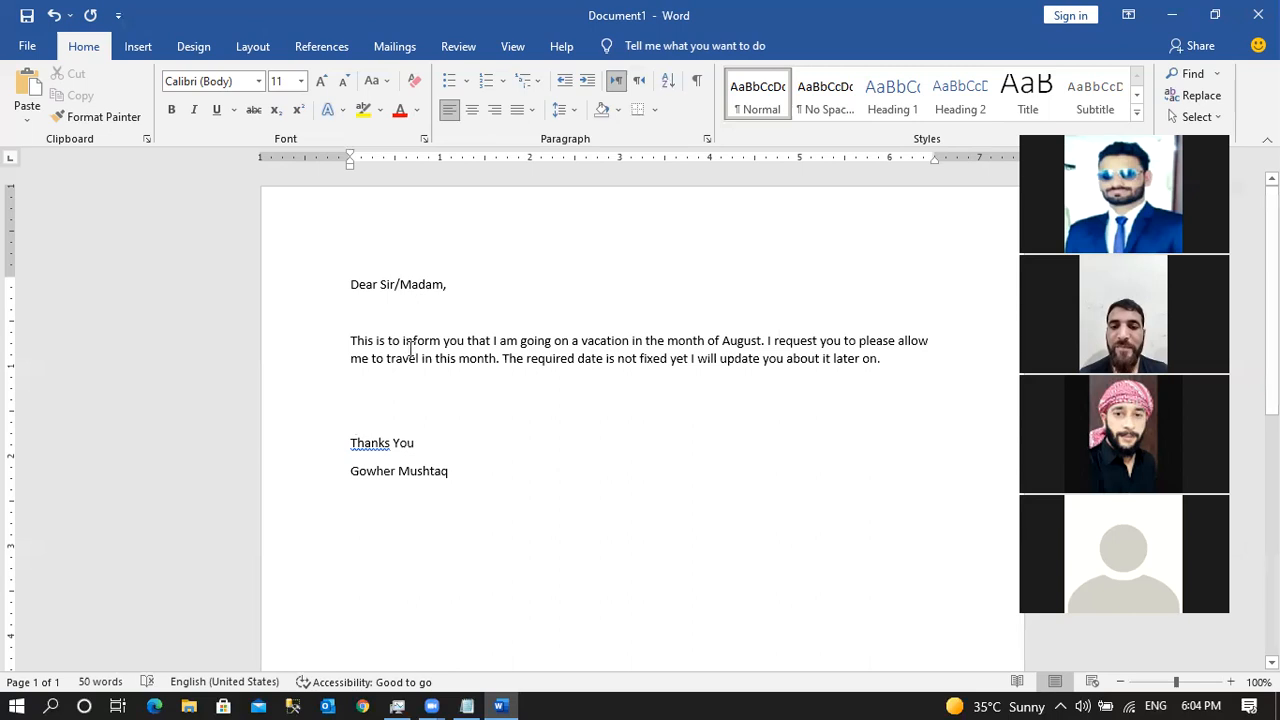
Correct the closing word 'Thanks' to 'Thank'.
right_click(372, 442)
key(Escape)
click(391, 443)
key(BackSpace)
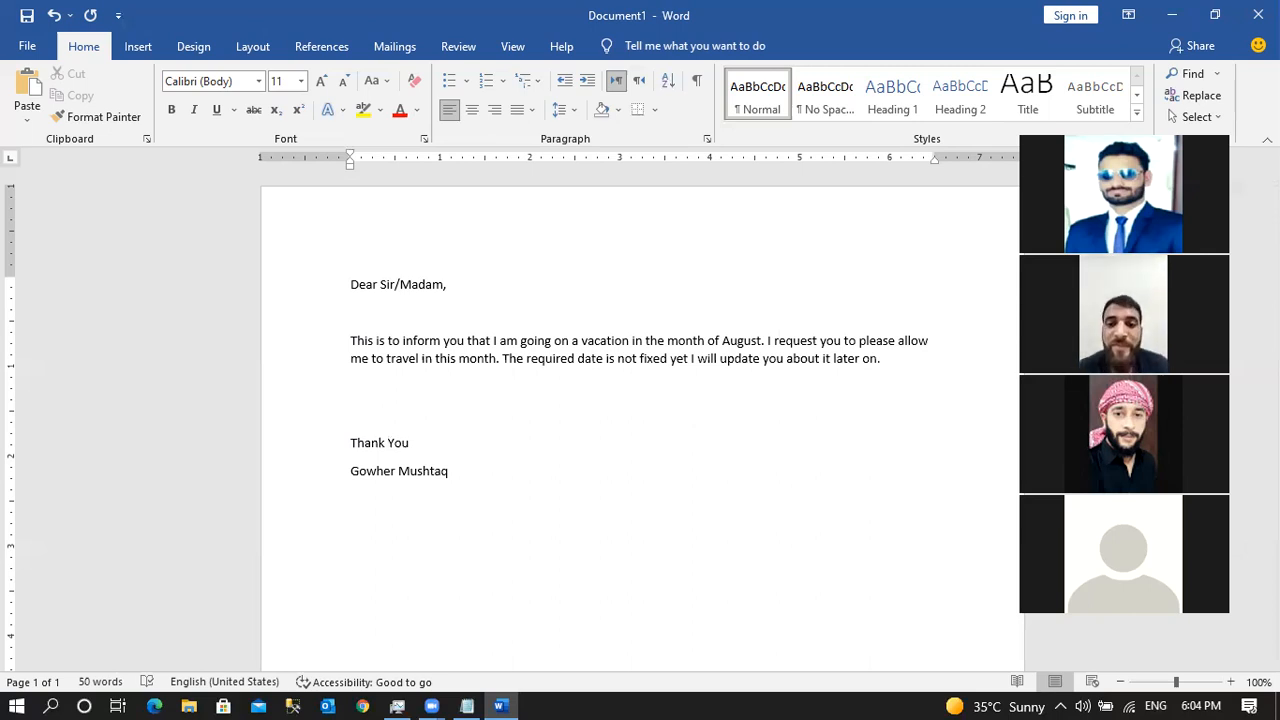
Retype the final 'm' of 'Madam' in the greeting.
click(457, 285)
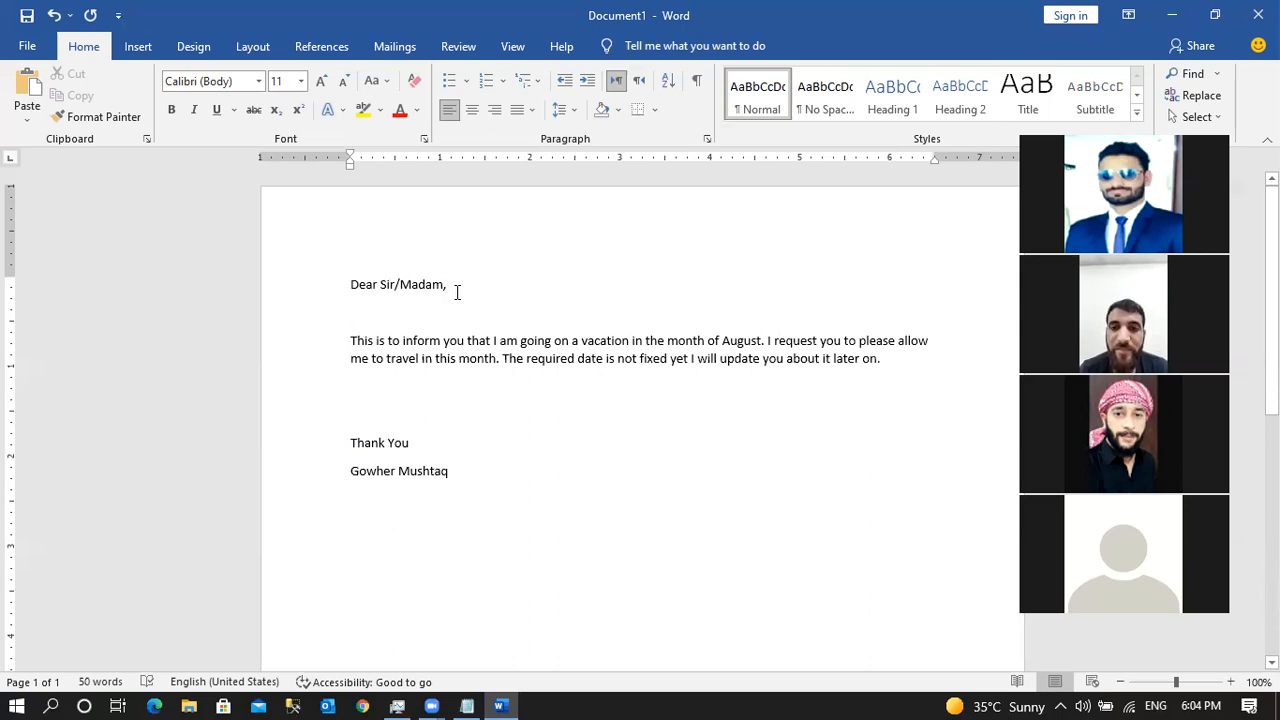
key(Down)
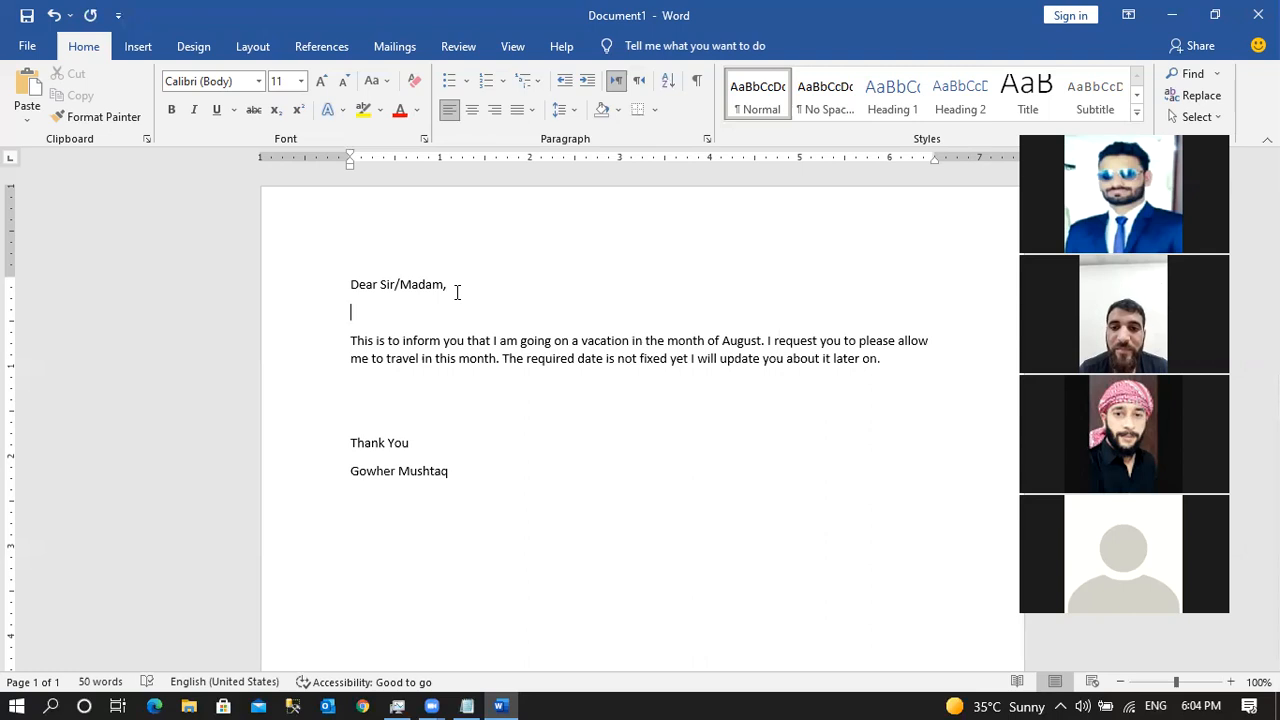
key(Down)
key(Down)
key(Down)
key(Down)
key(Up)
key(Up)
key(Up)
key(Up)
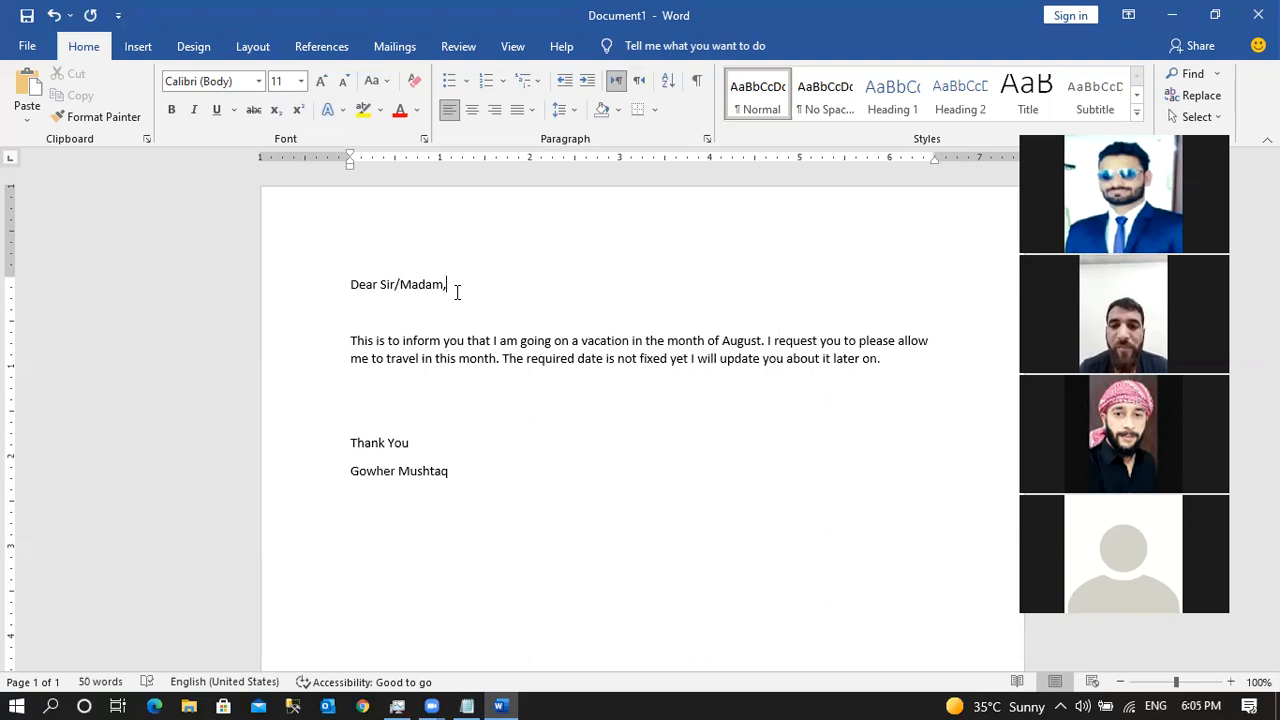
key(Left)
key(BackSpace)
text(m)
Replace the closing 'Thank You' with 'Best Regards,'.
key(Down)
key(Down)
key(Down)
key(Down)
key(Down)
key(Down)
key(End)
key(Down)
key(Up)
key(Up)
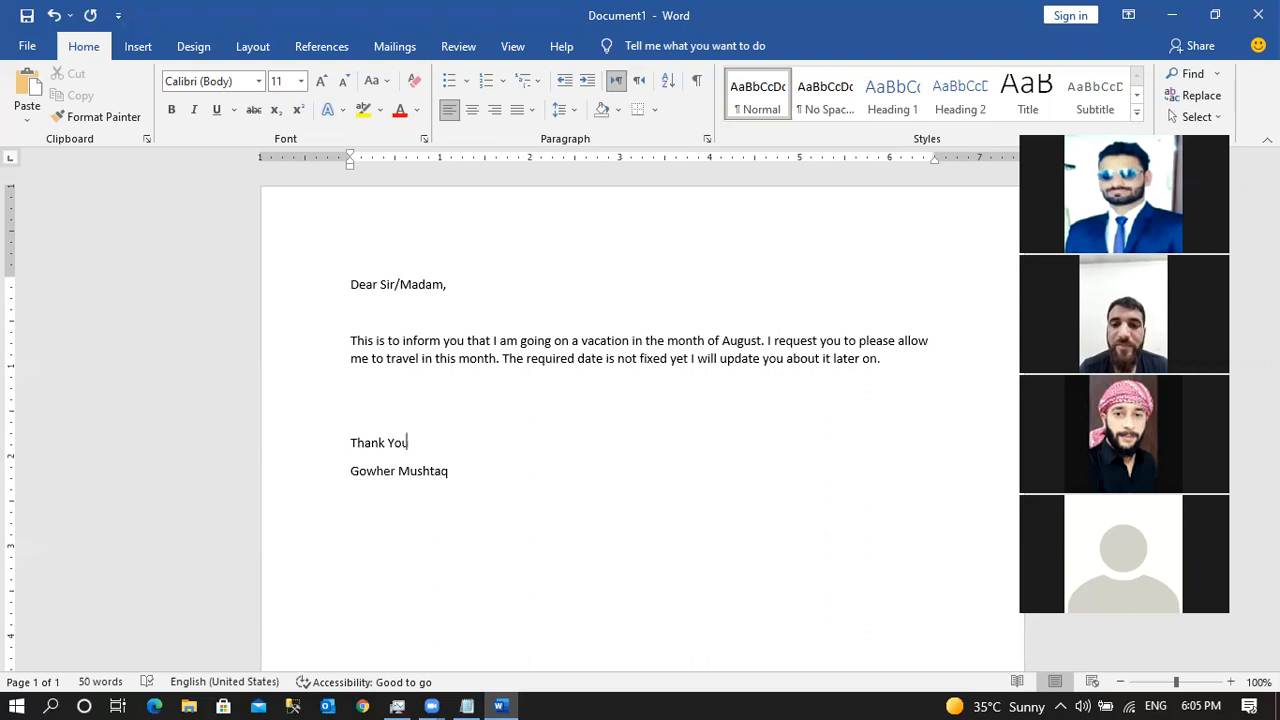
key(BackSpace)
key(BackSpace)
key(BackSpace)
key(BackSpace)
key(BackSpace)
key(BackSpace)
key(BackSpace)
key(BackSpace)
key(BackSpace)
text(Best Regards,)
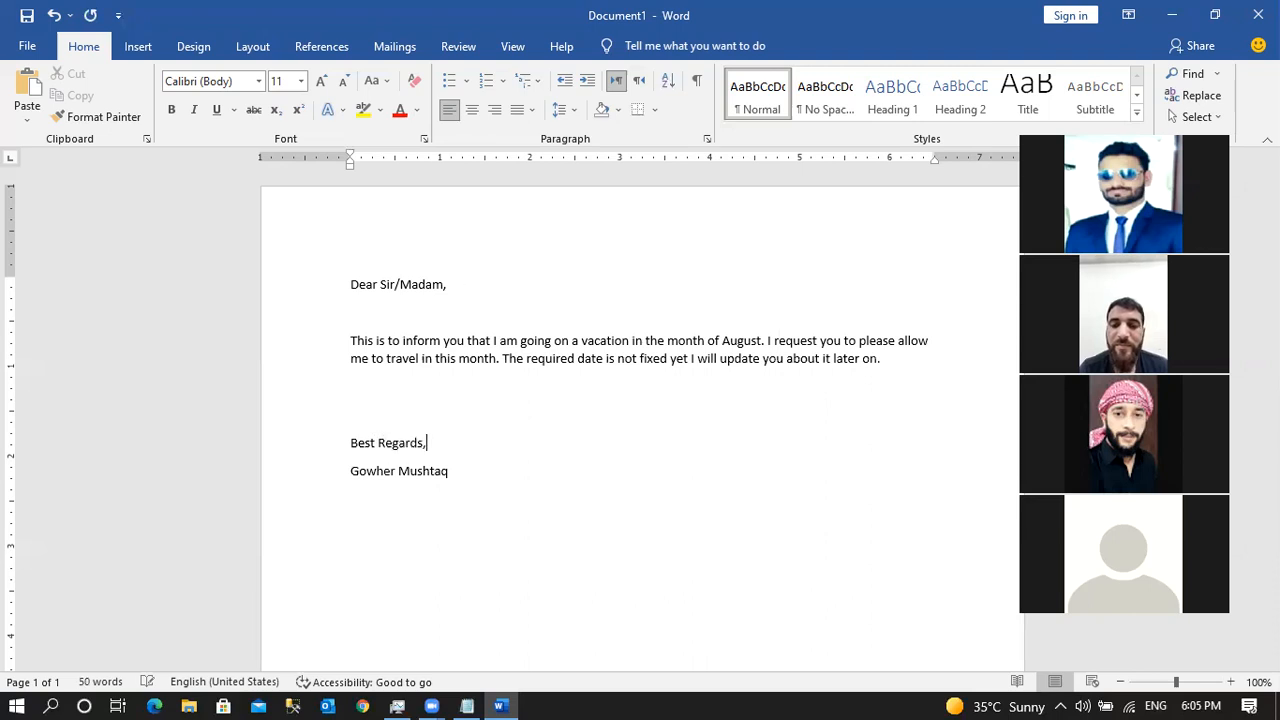
key(Down)
key(Down)
key(Down)
key(Up)
key(Down)
key(Down)
key(Down)
key(Up)
key(Up)
key(Up)
key(Up)
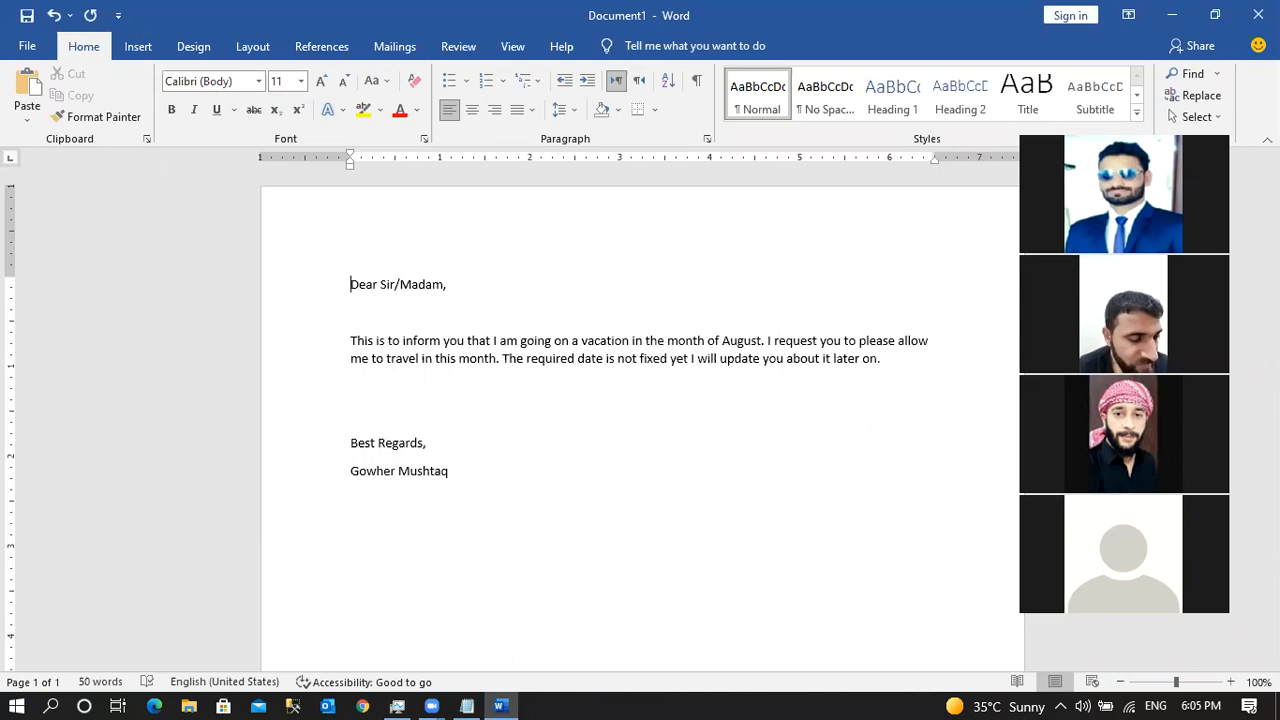
click(515, 437)
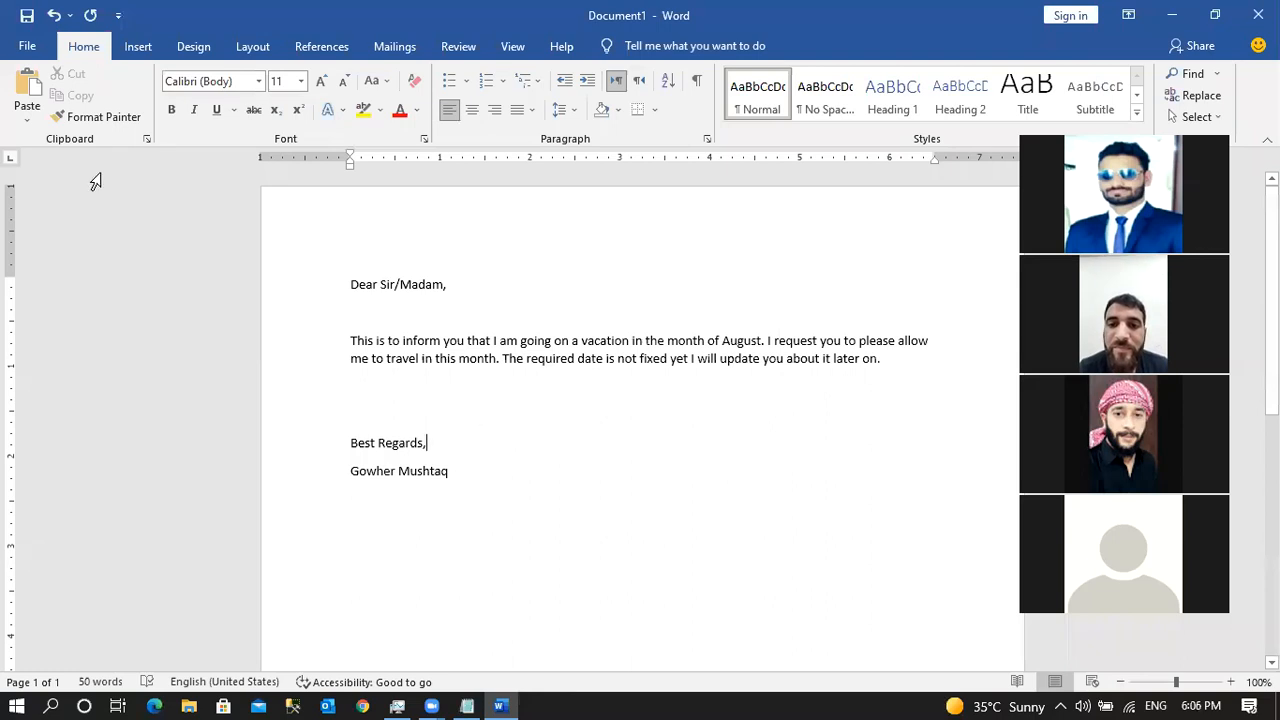
Open the full Save As dialog via File > Save > This PC.
click(28, 47)
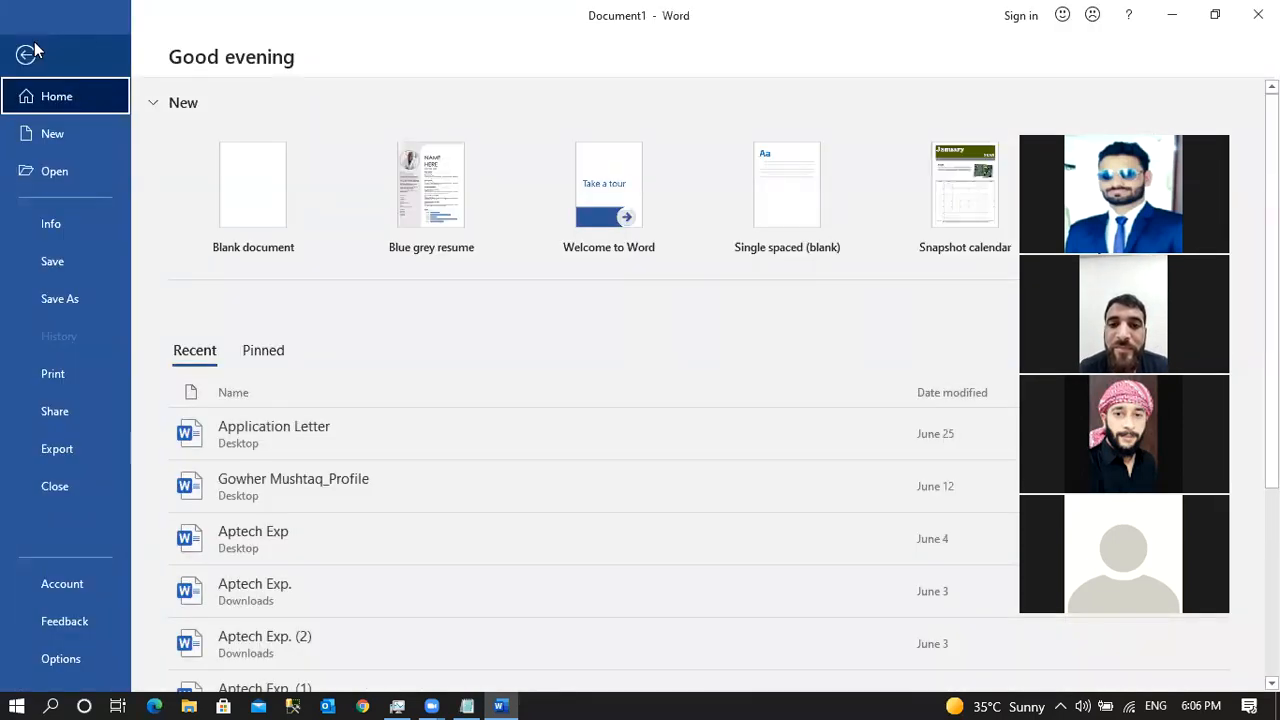
click(69, 262)
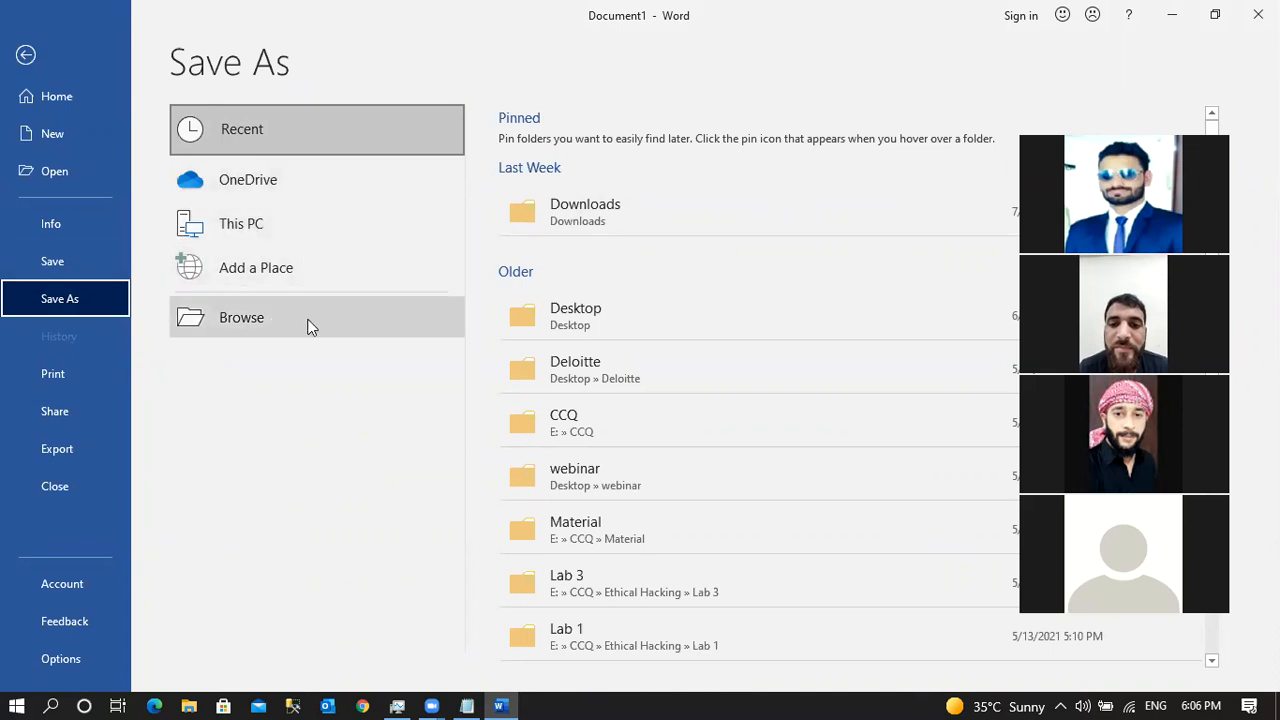
click(257, 226)
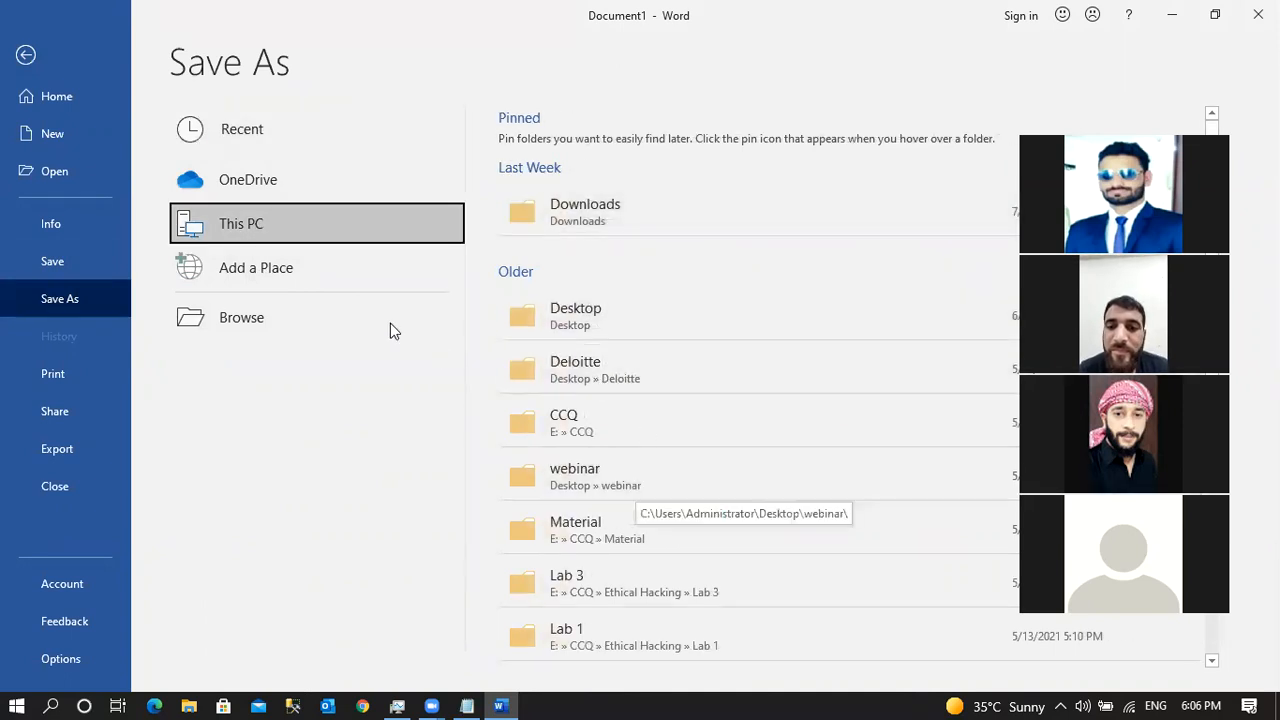
click(291, 319)
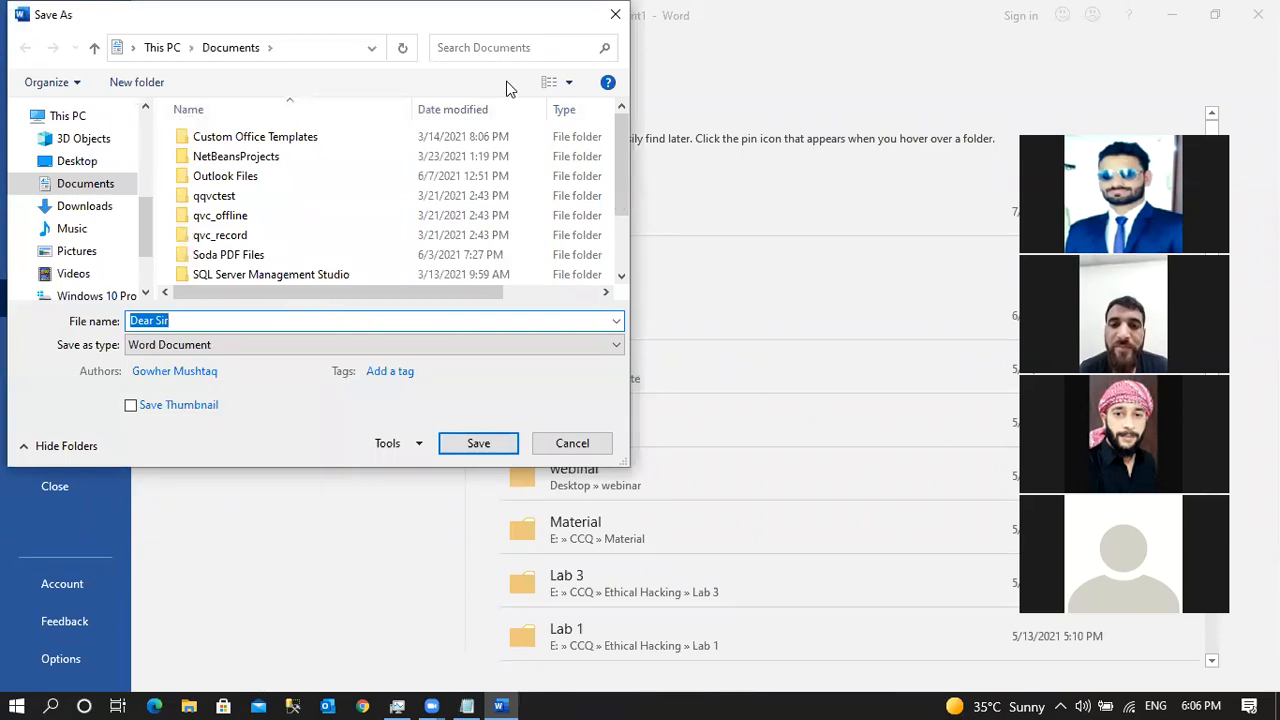
Create a new folder named 'Training Ms Office' inside Documents.
click(95, 186)
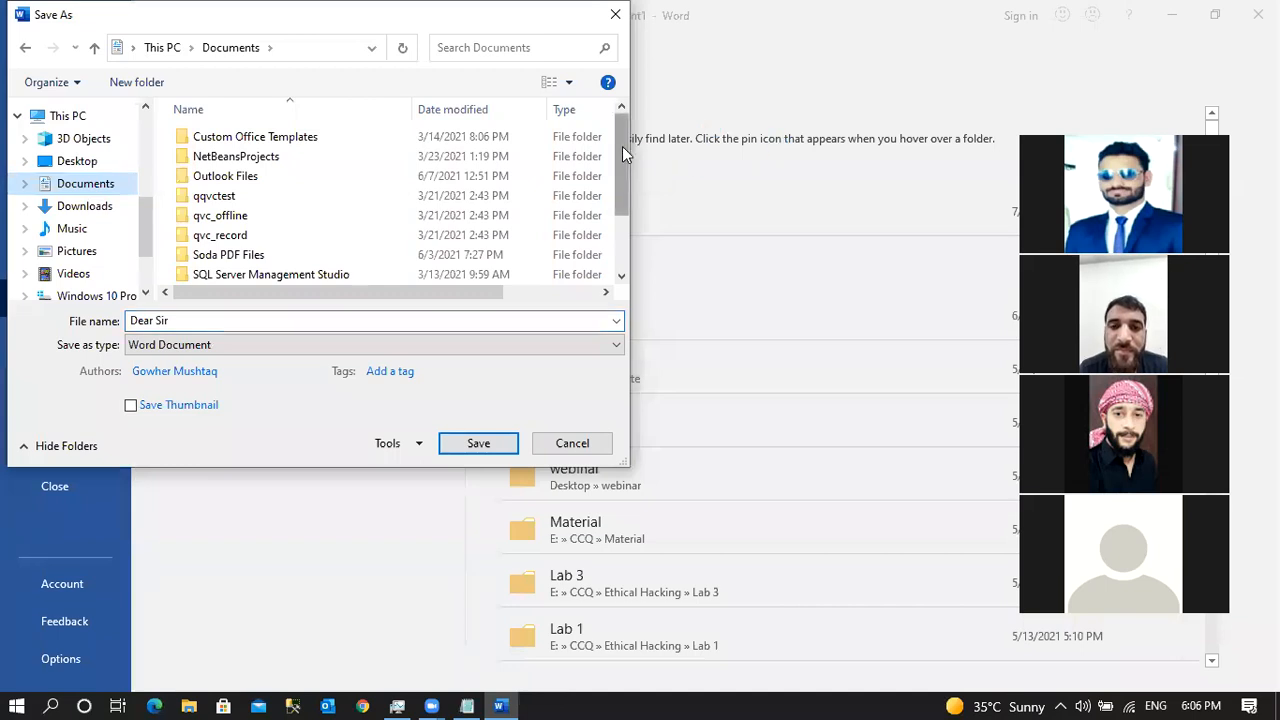
drag(622, 146, 604, 234)
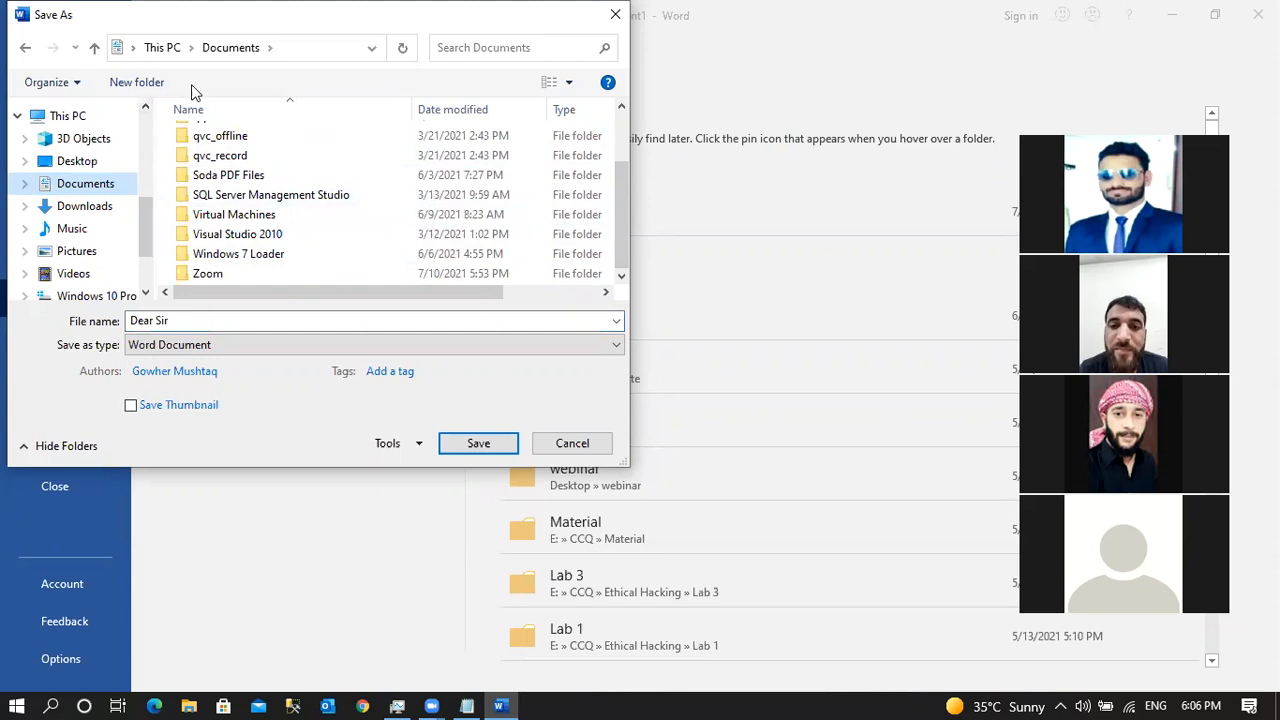
click(145, 90)
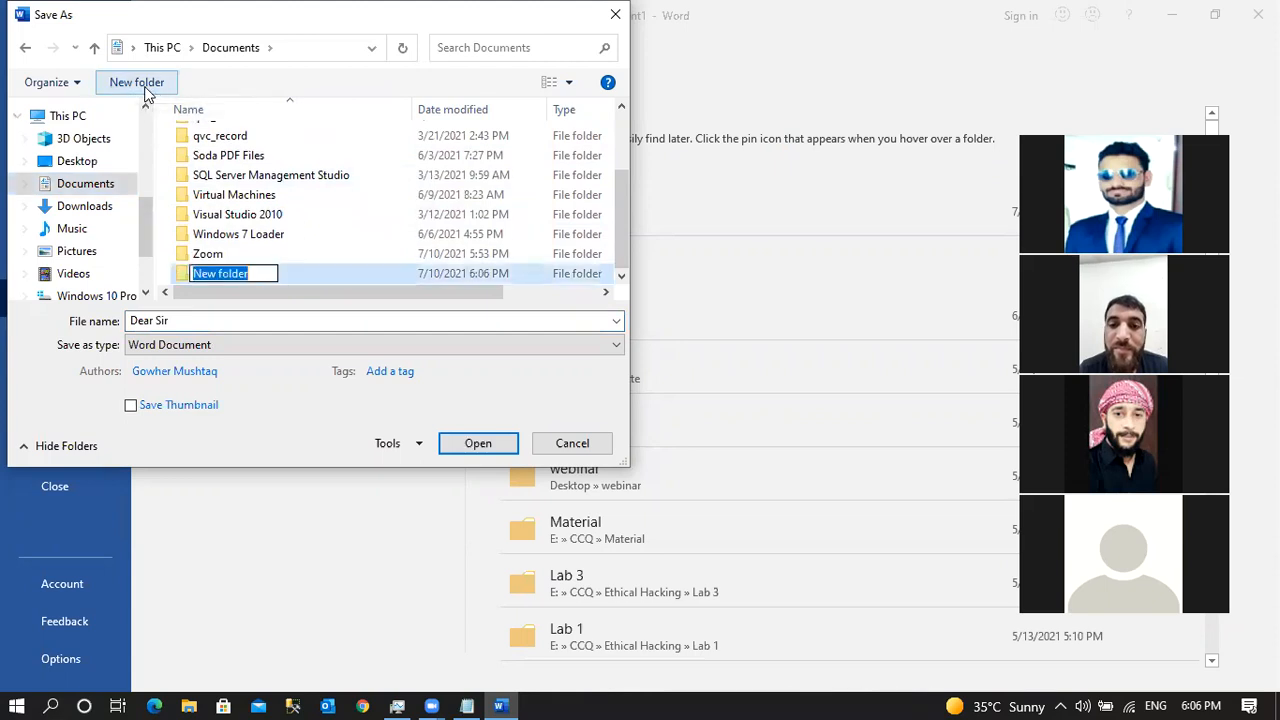
text(Trainig)
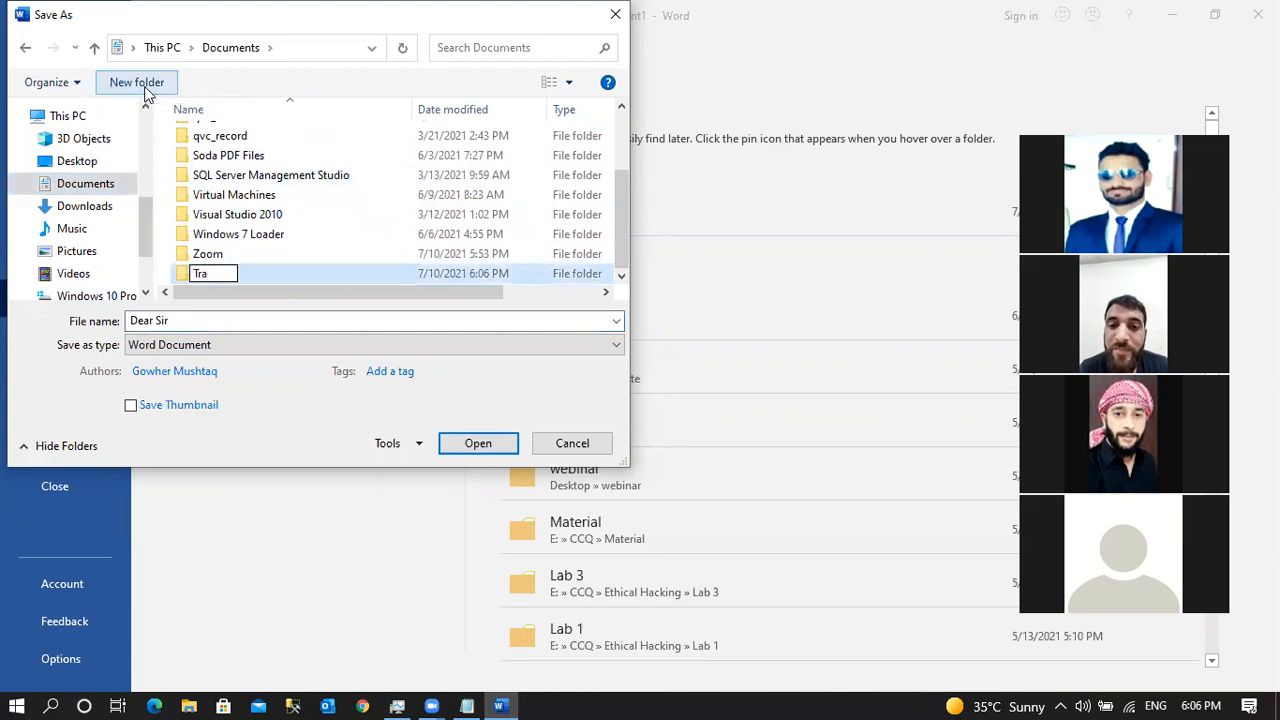
key(BackSpace)
key(BackSpace)
text(ing)
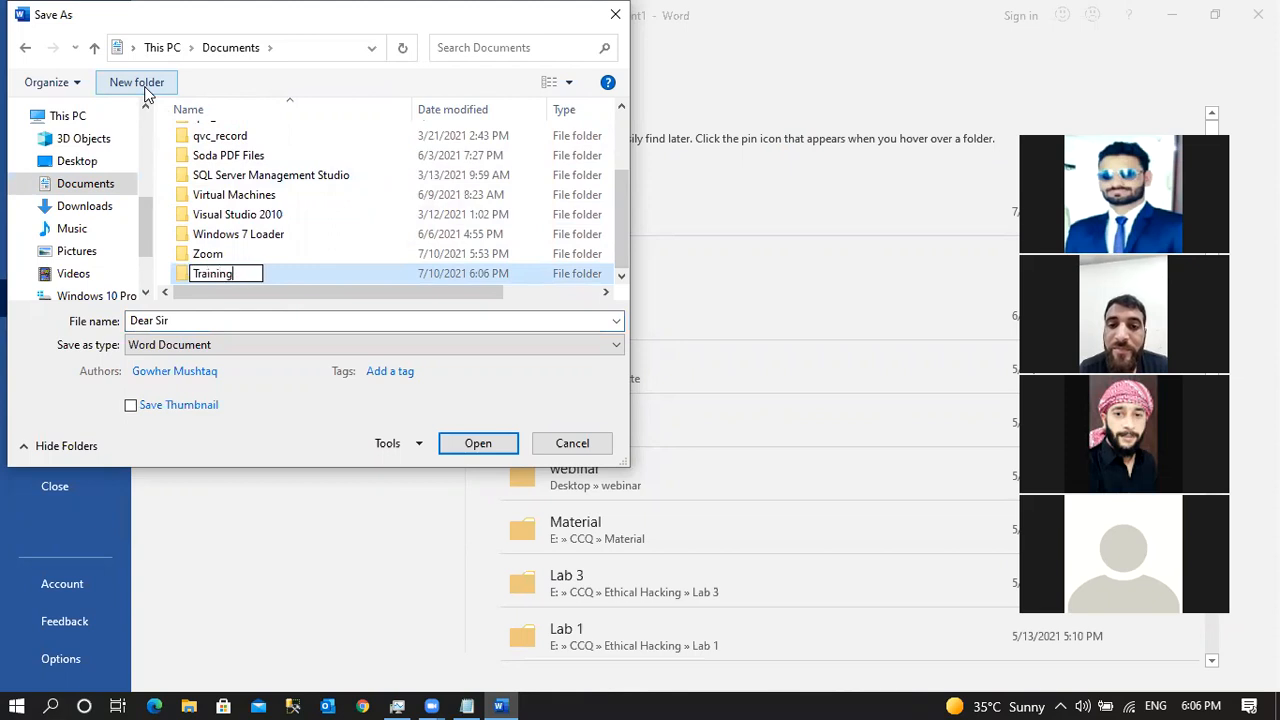
text( Ms Office)
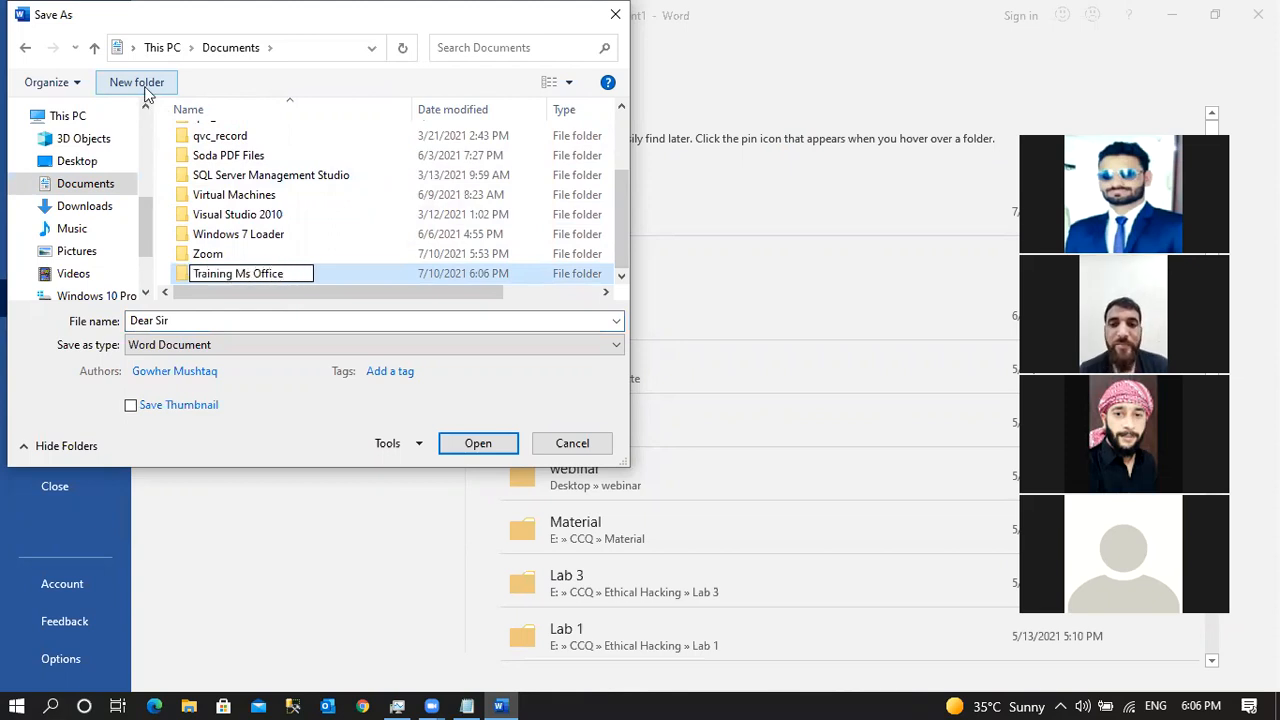
key(Return)
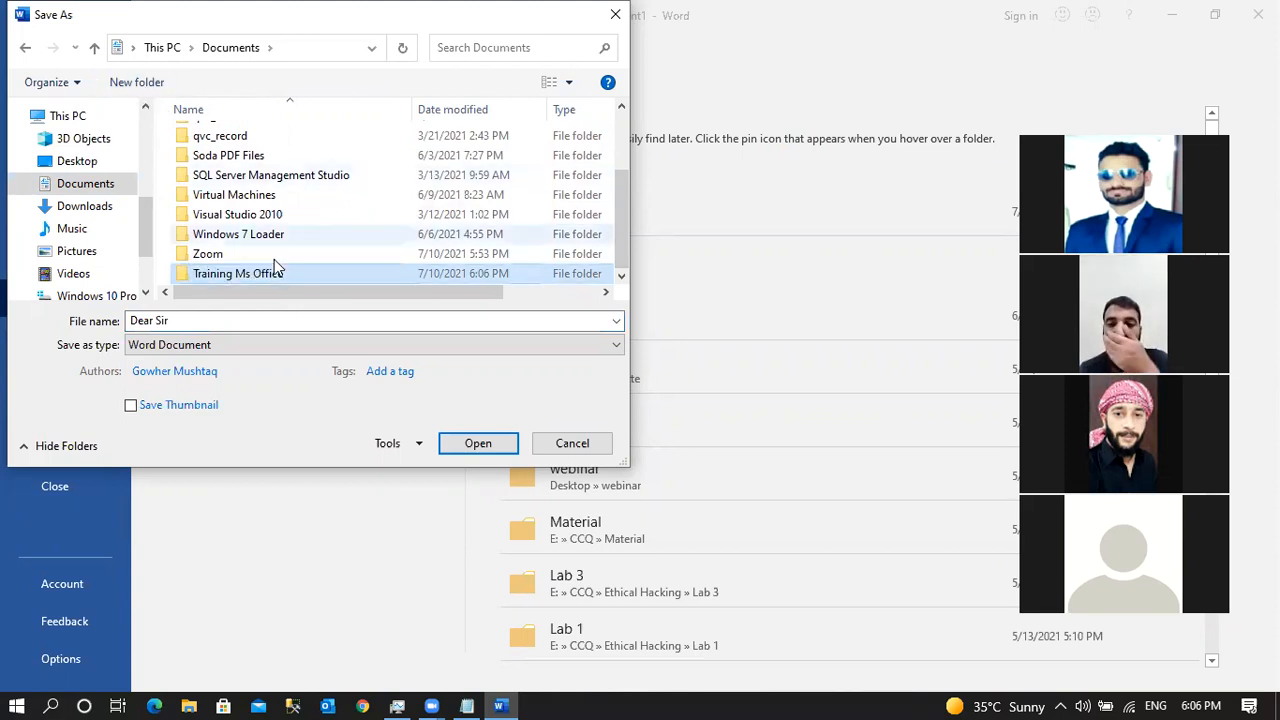
Open the Training Ms Office folder and select the file name box.
click(275, 272)
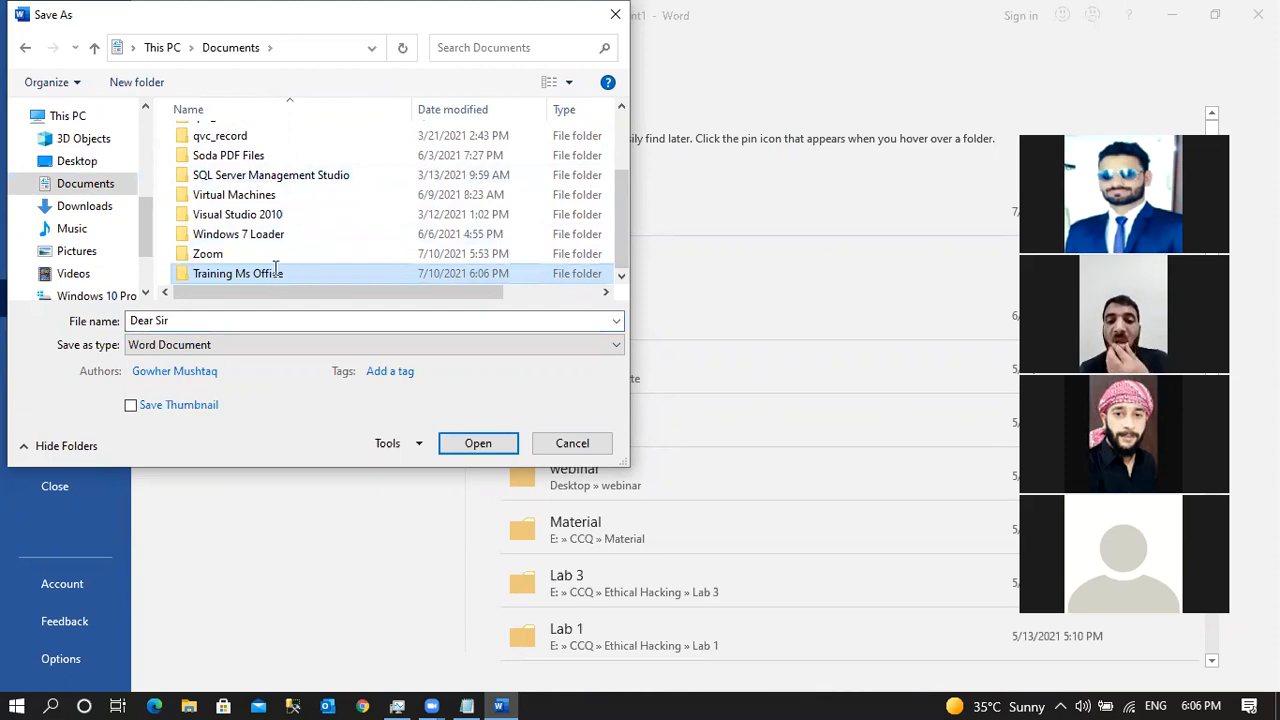
click(338, 281)
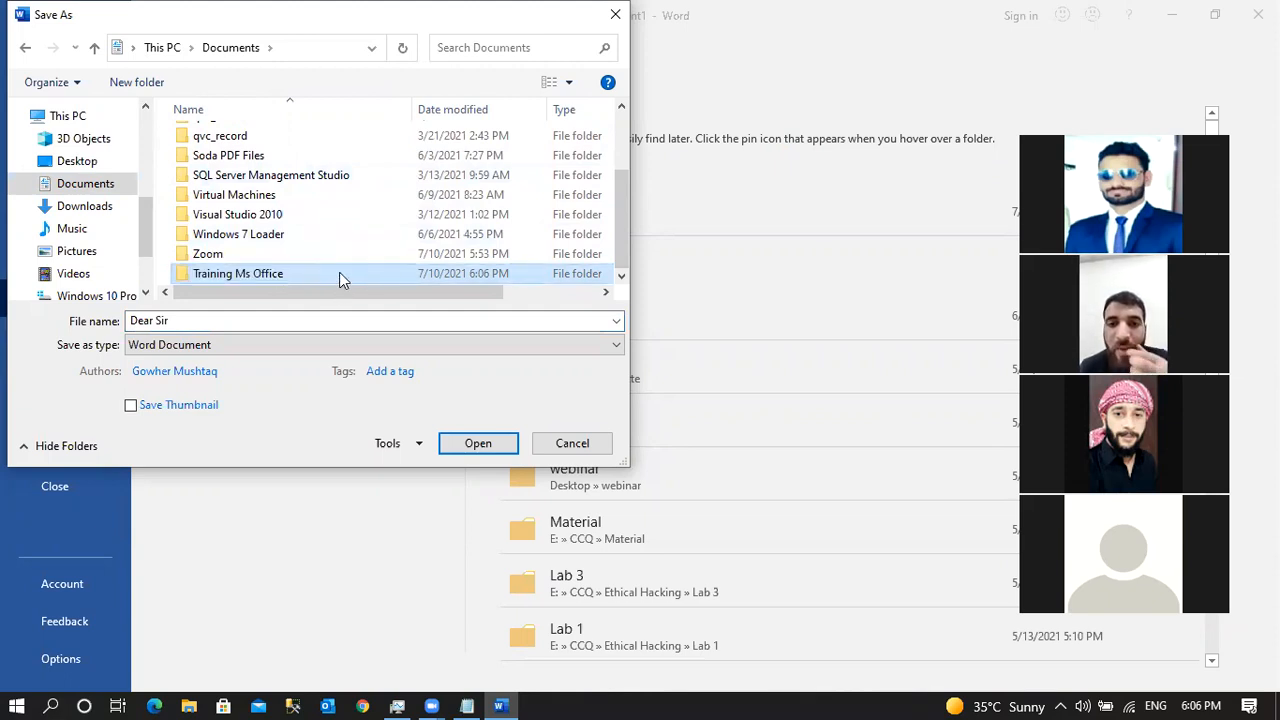
double_click(339, 273)
click(173, 323)
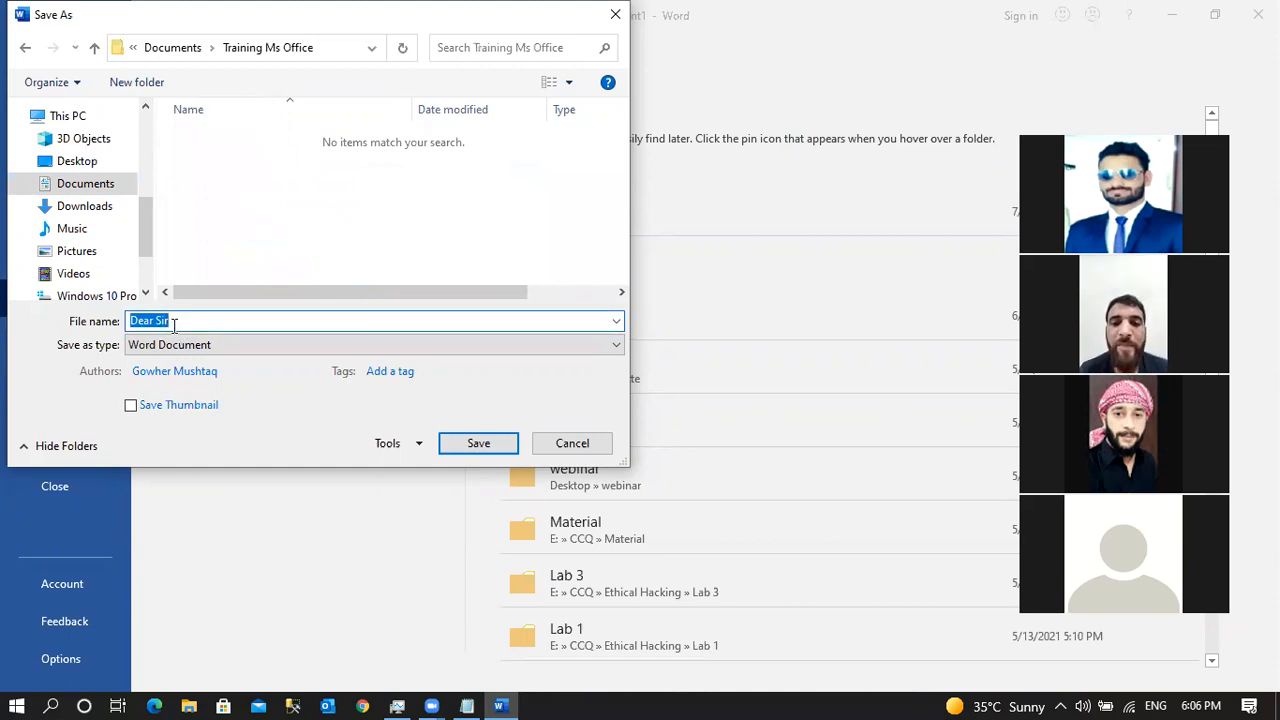
Save the letter as 'First_Tut' in Documents\Training Ms Office.
text(First_Tut)
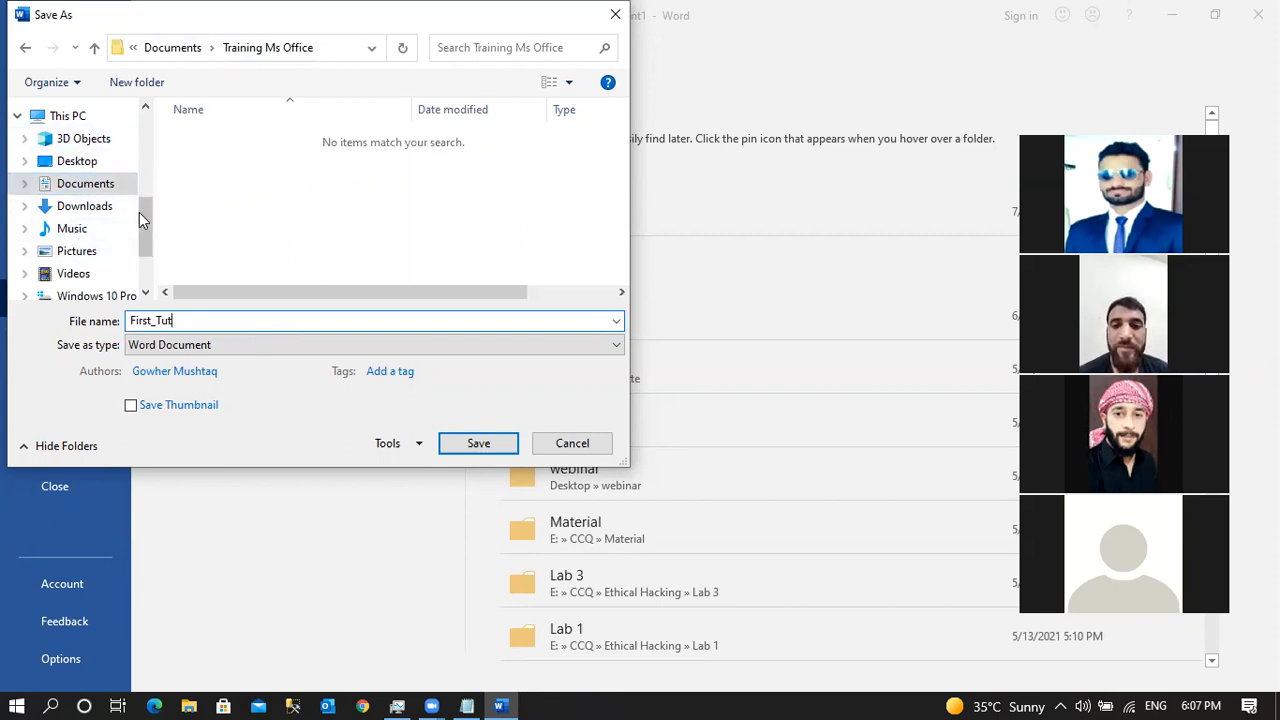
click(83, 164)
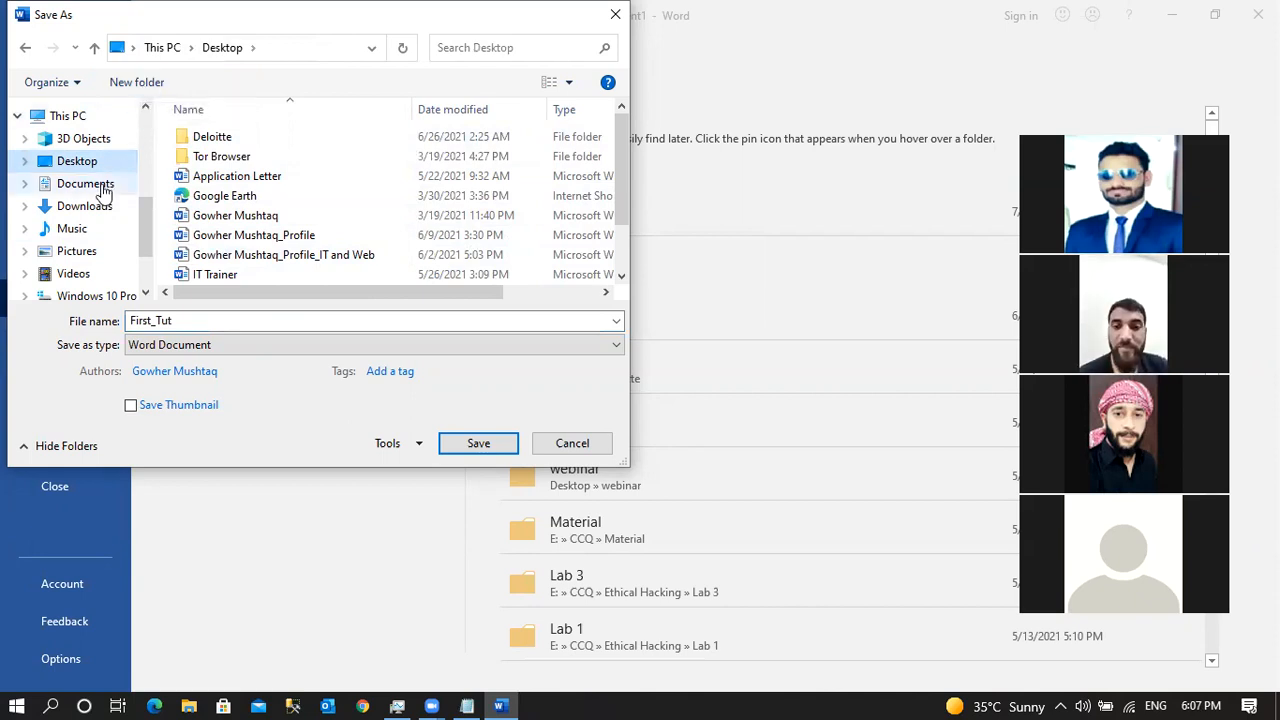
click(70, 184)
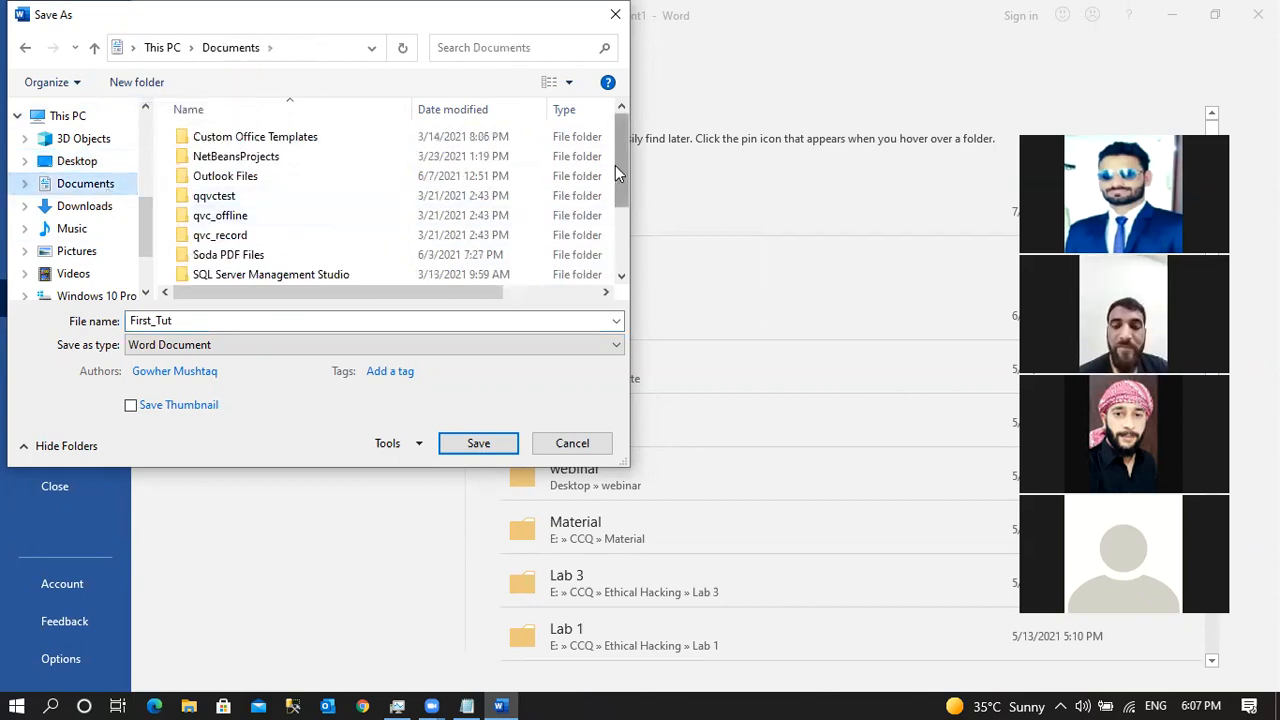
drag(615, 163, 611, 309)
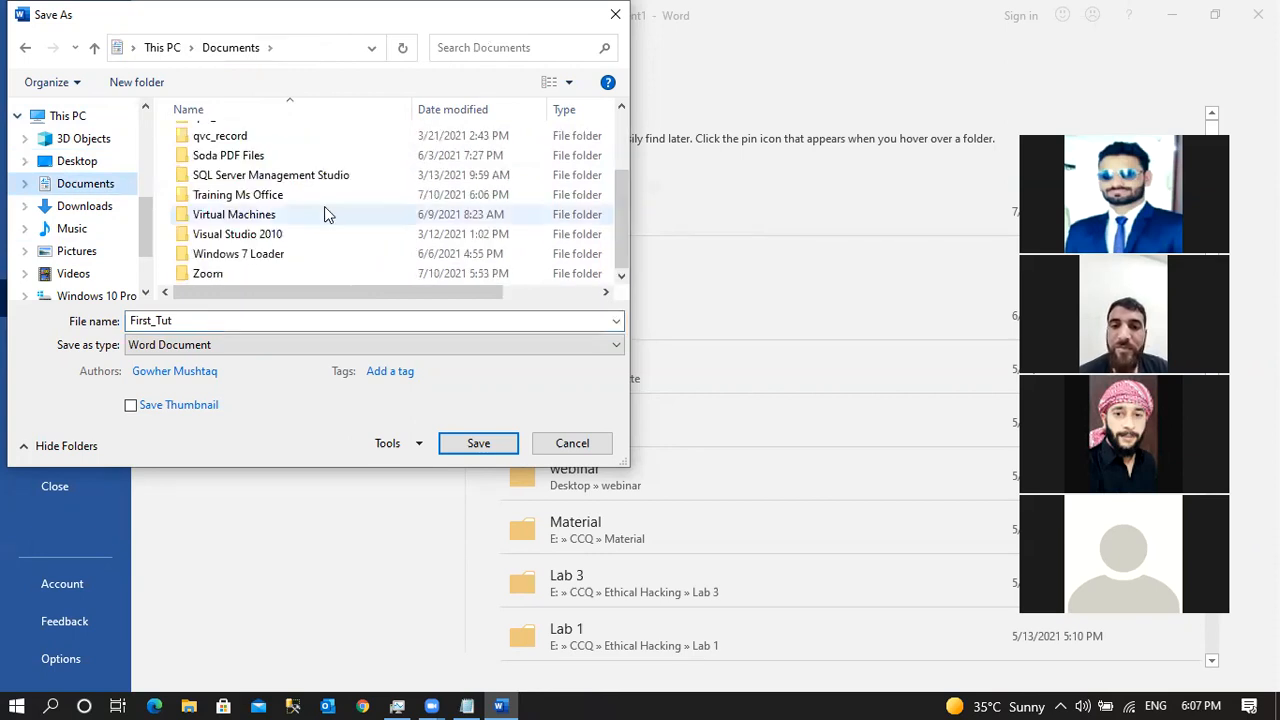
click(266, 196)
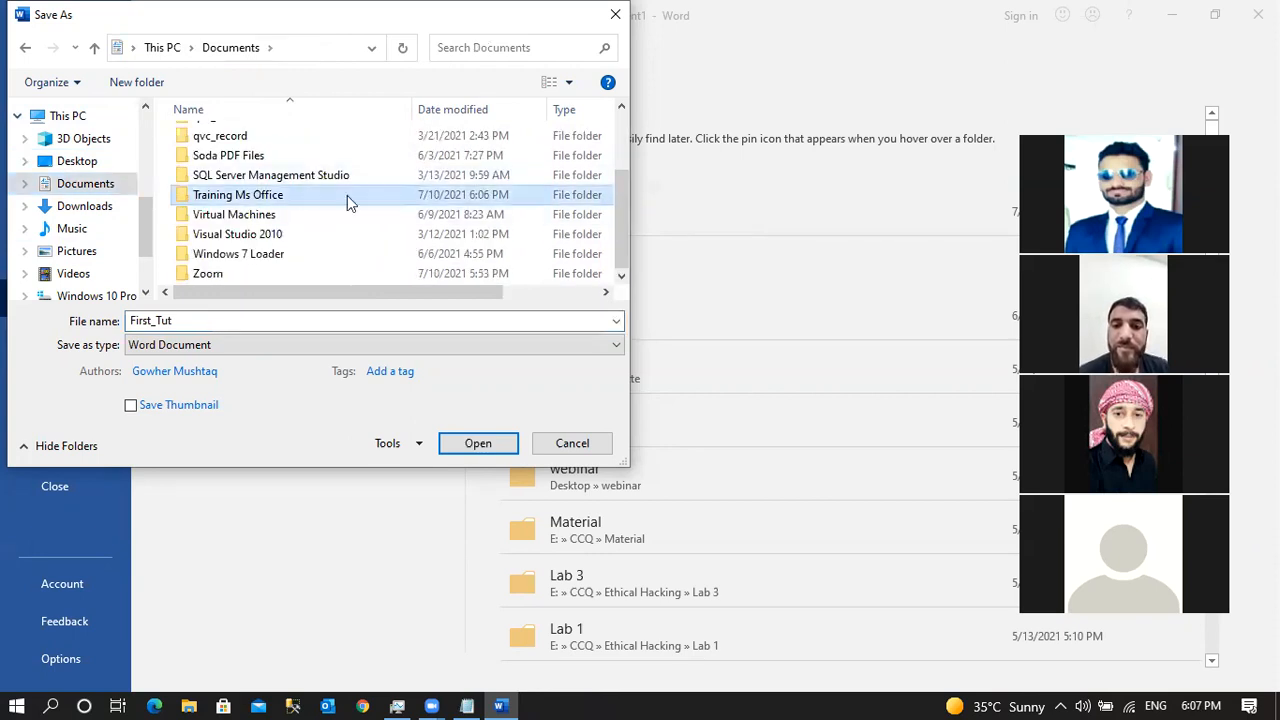
double_click(272, 203)
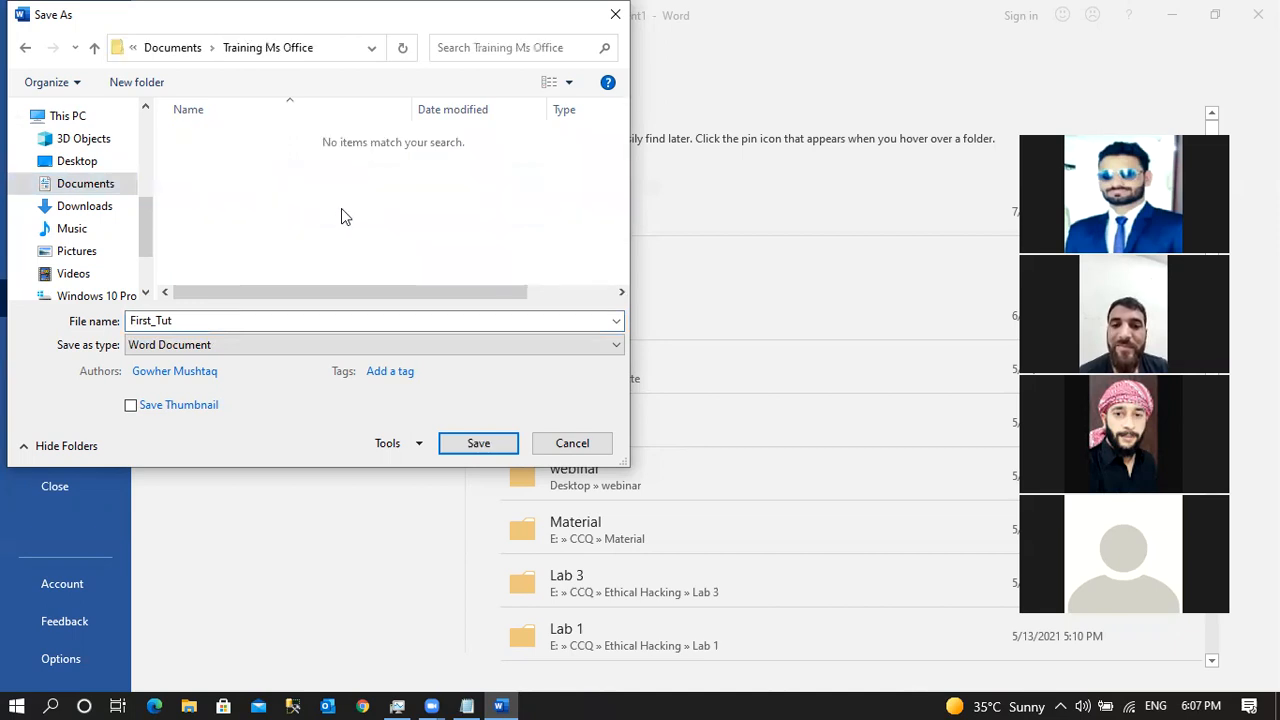
double_click(205, 322)
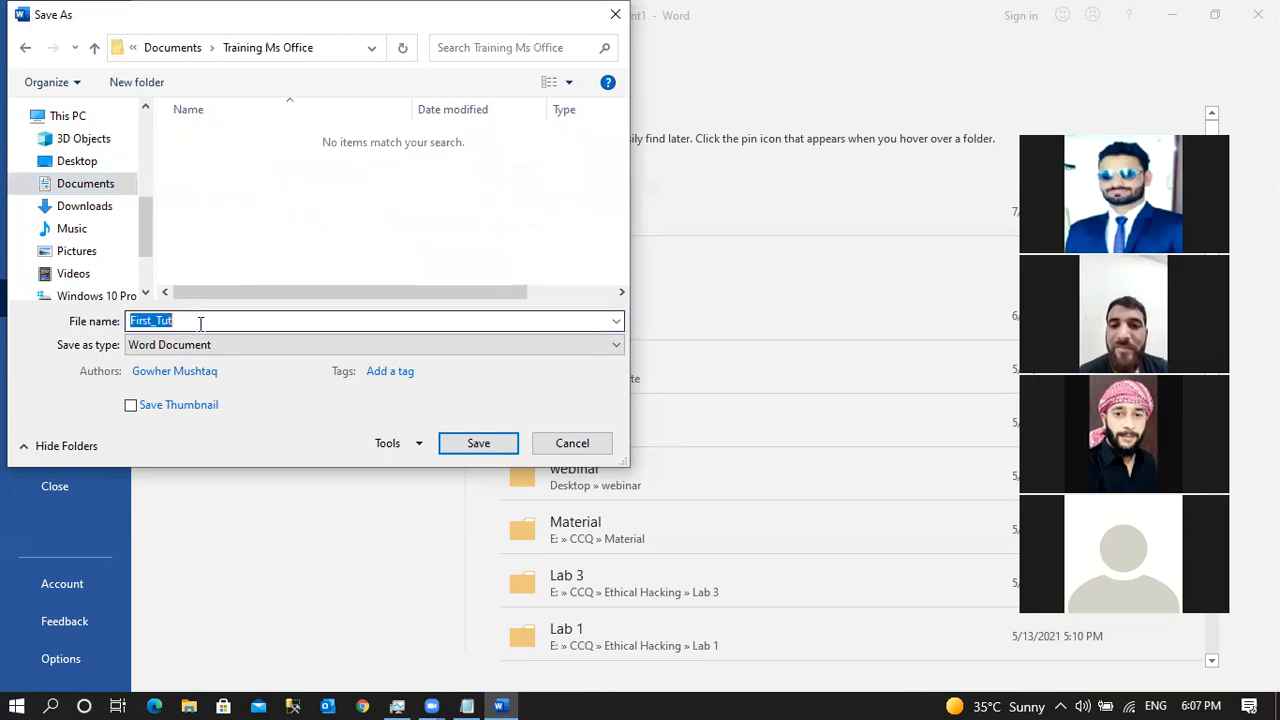
click(479, 443)
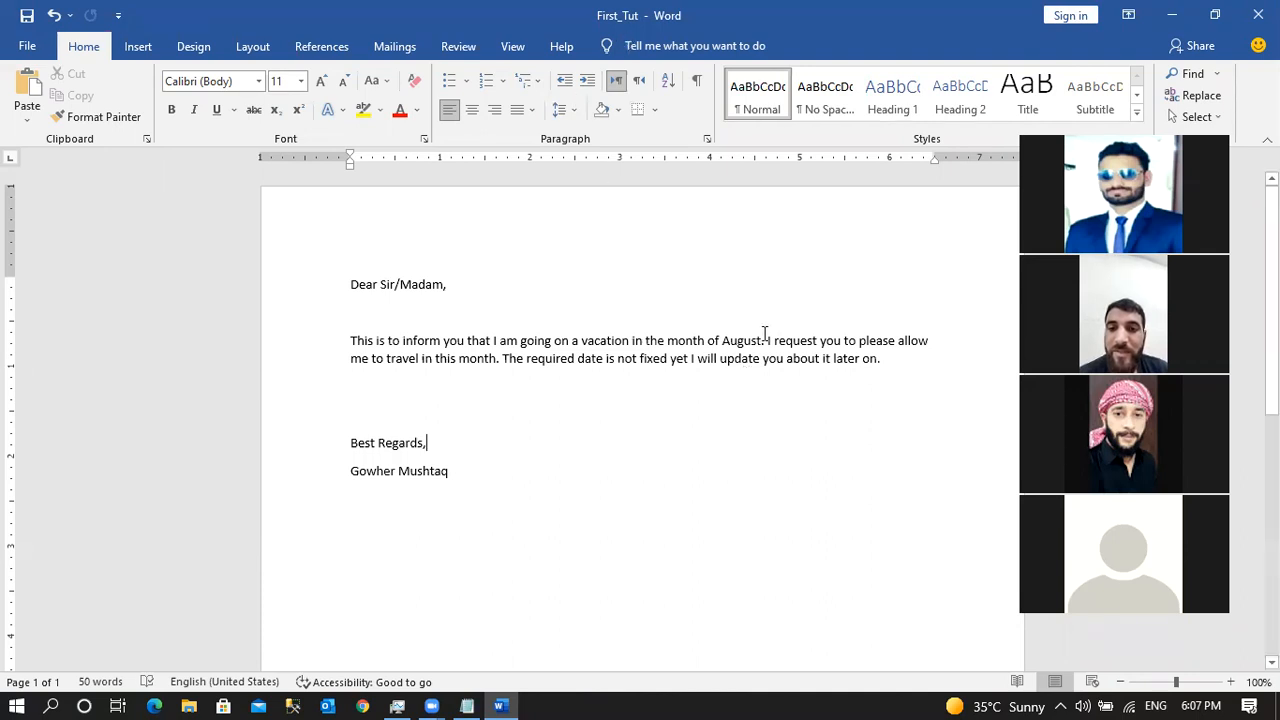
Select the whole letter from 'Dear Sir/Madam,' down to the signature.
click(467, 431)
click(444, 442)
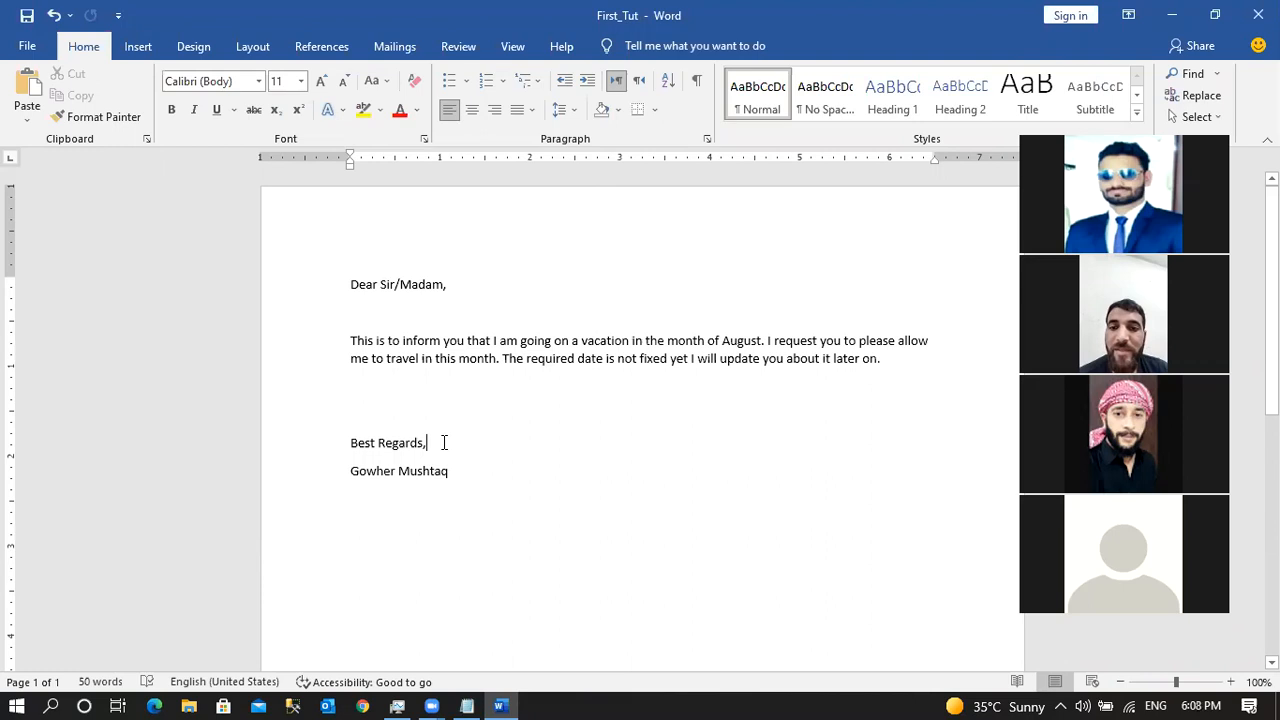
click(390, 391)
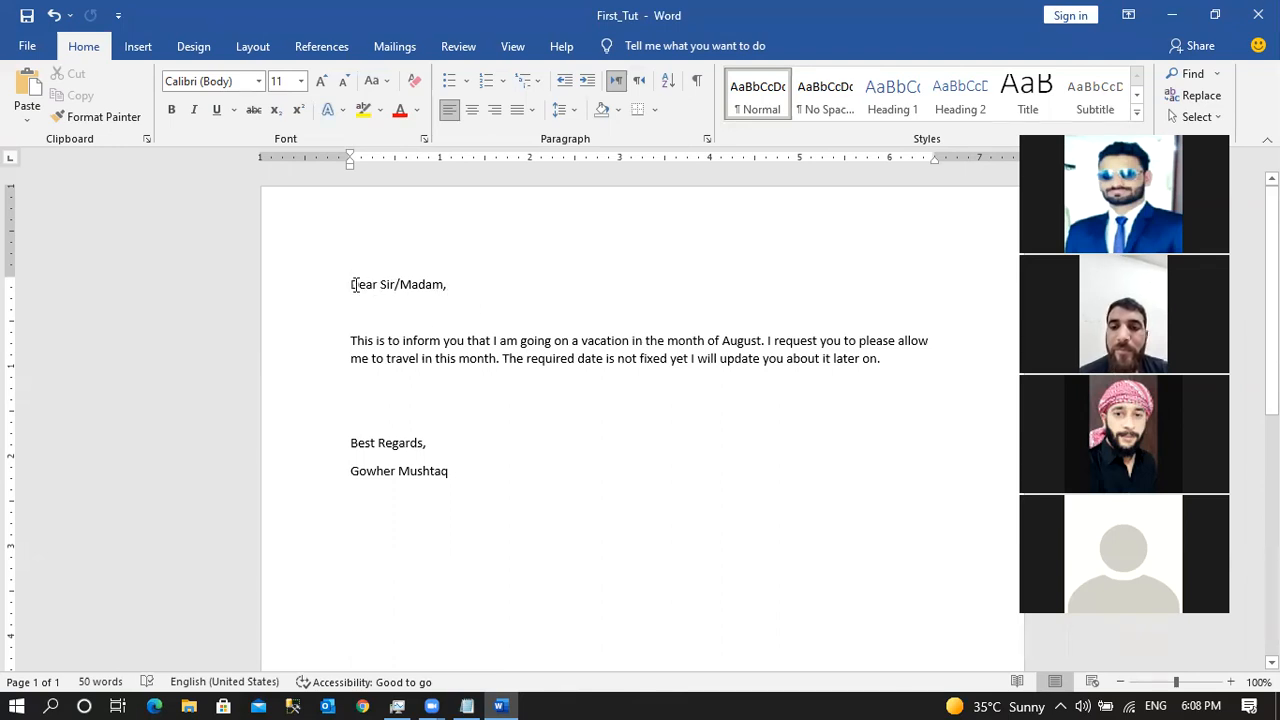
drag(352, 285, 435, 362)
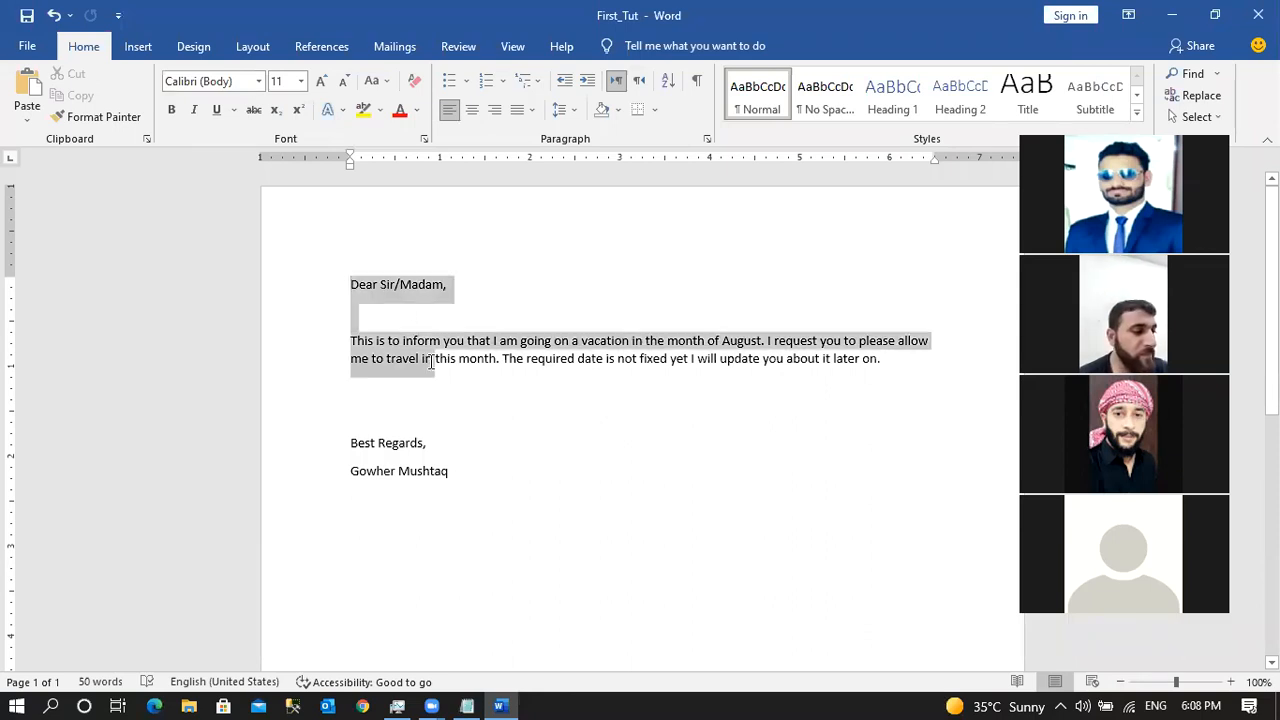
click(494, 427)
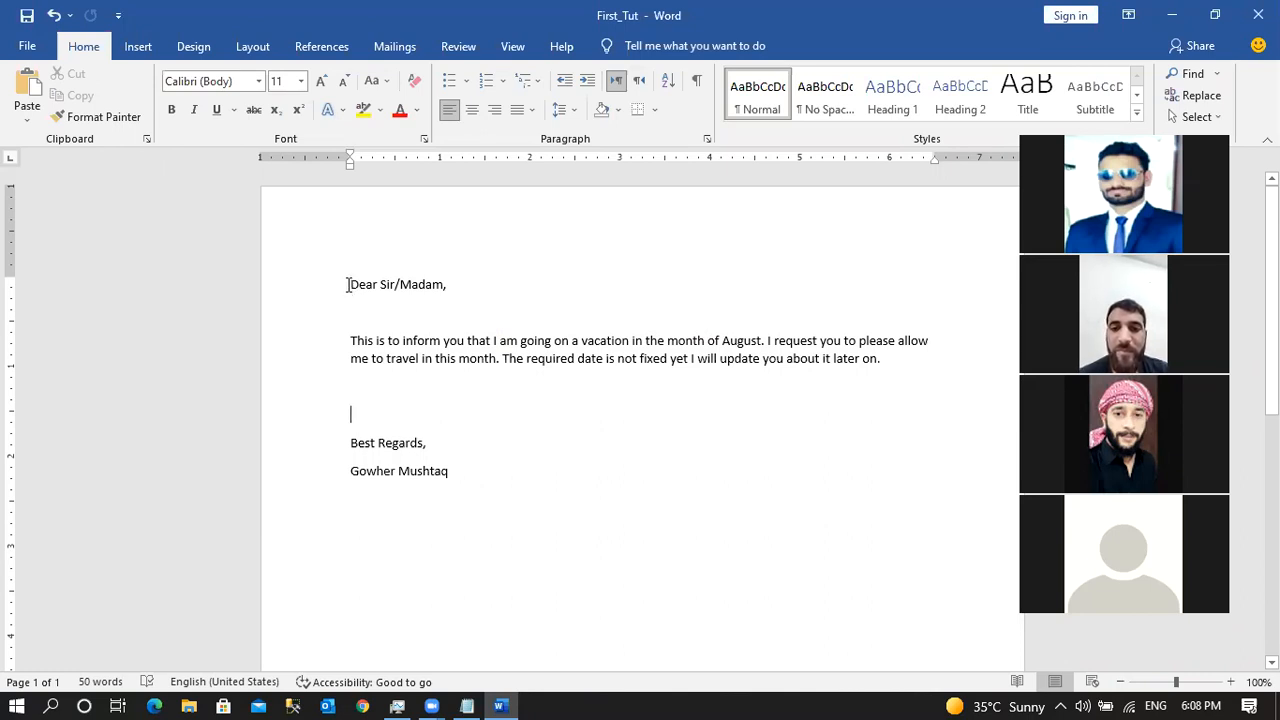
drag(351, 284, 506, 474)
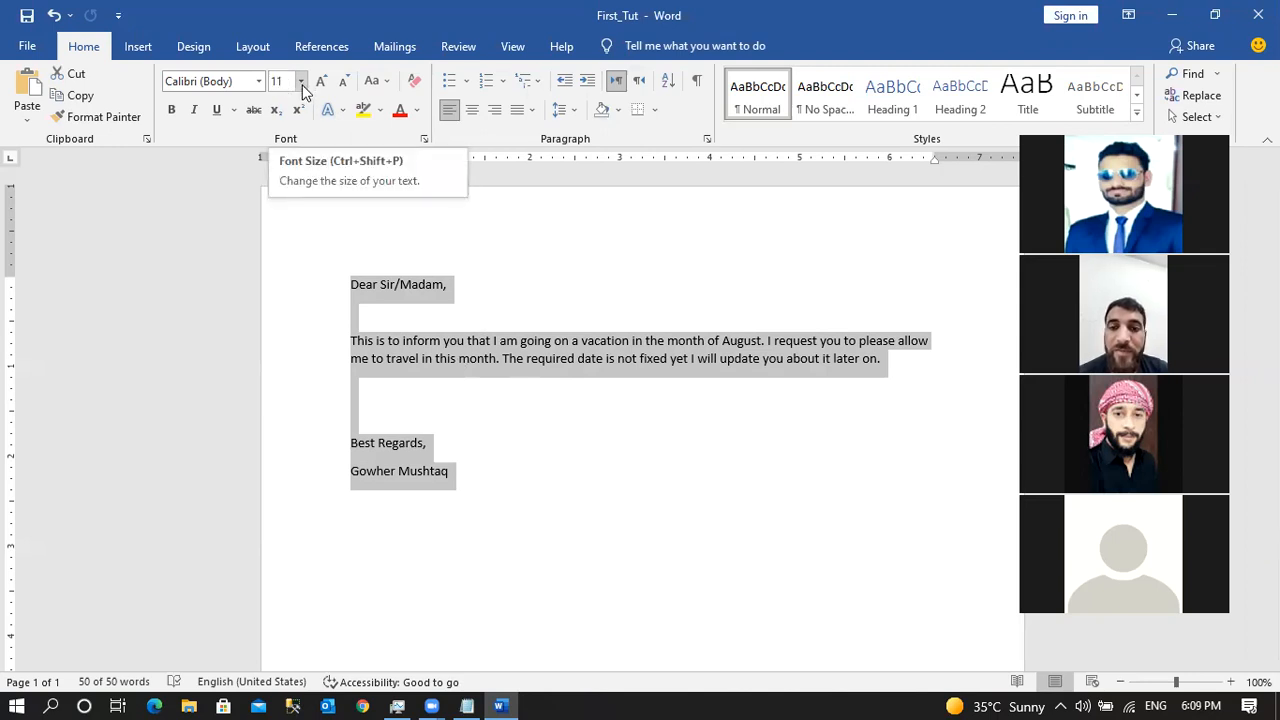
click(301, 82)
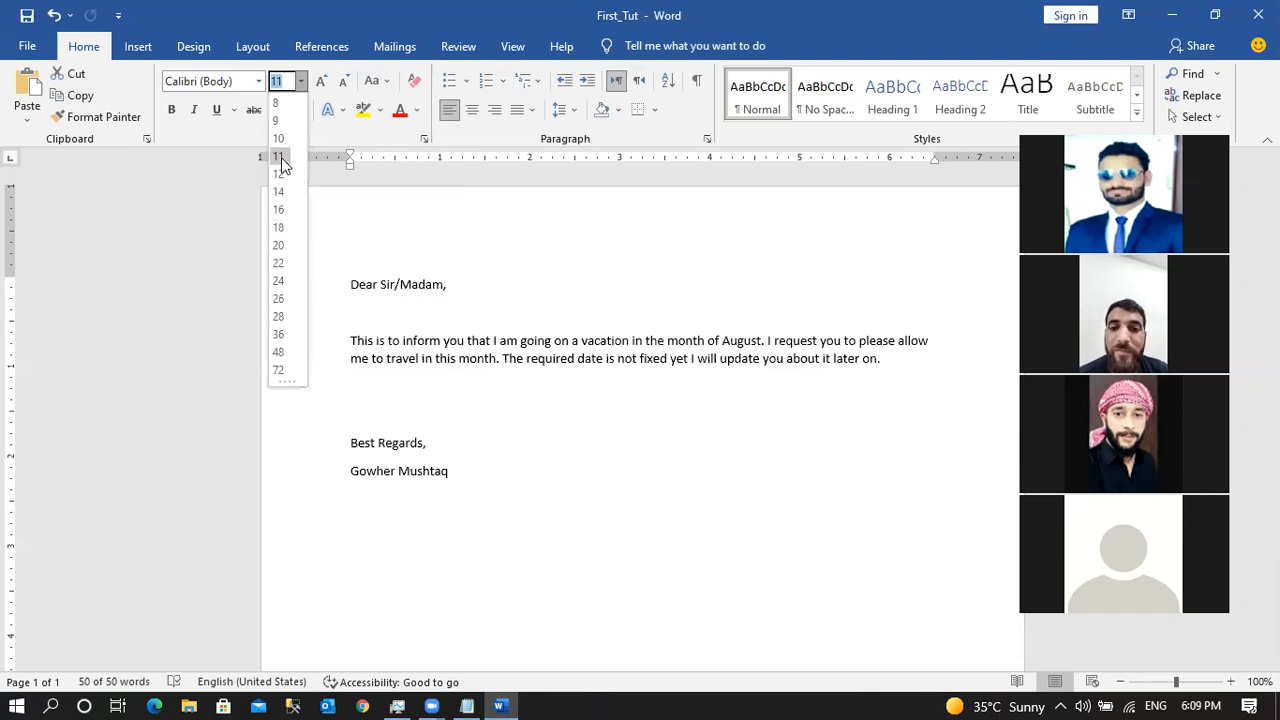
Set the selected letter text to font size 20.
click(280, 246)
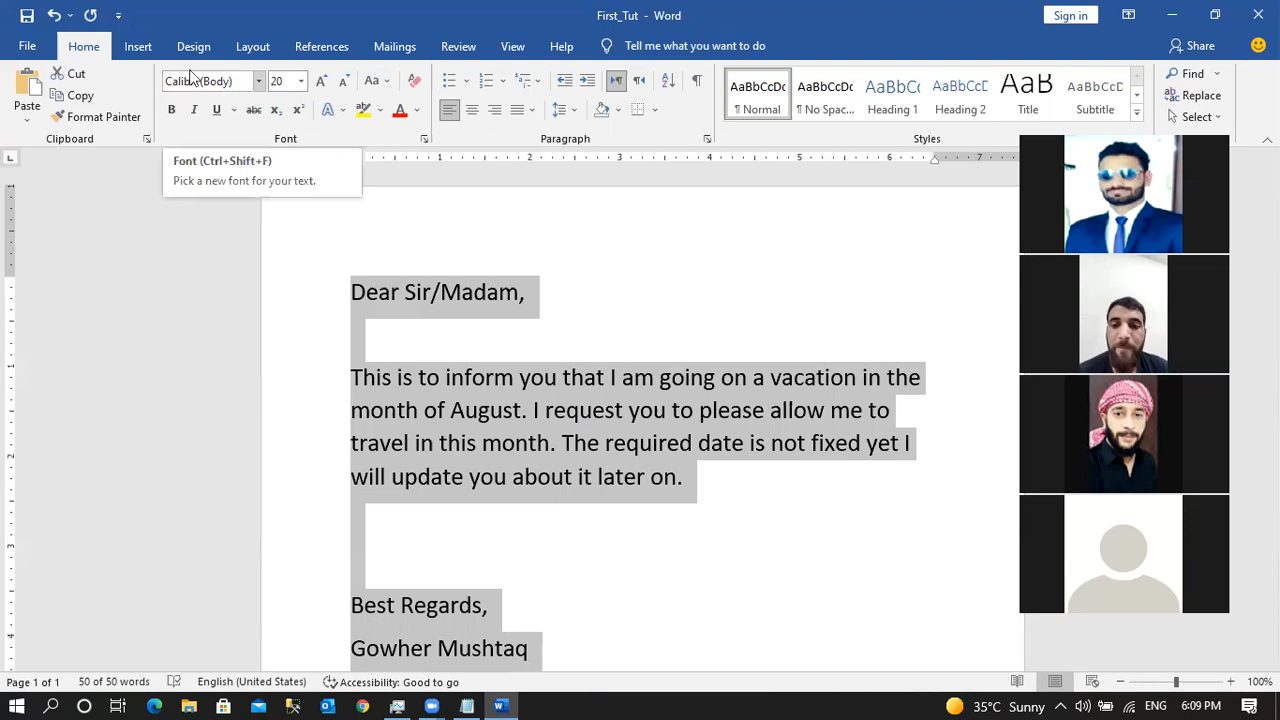
Apply the Times New Roman font to the whole selected letter.
click(262, 82)
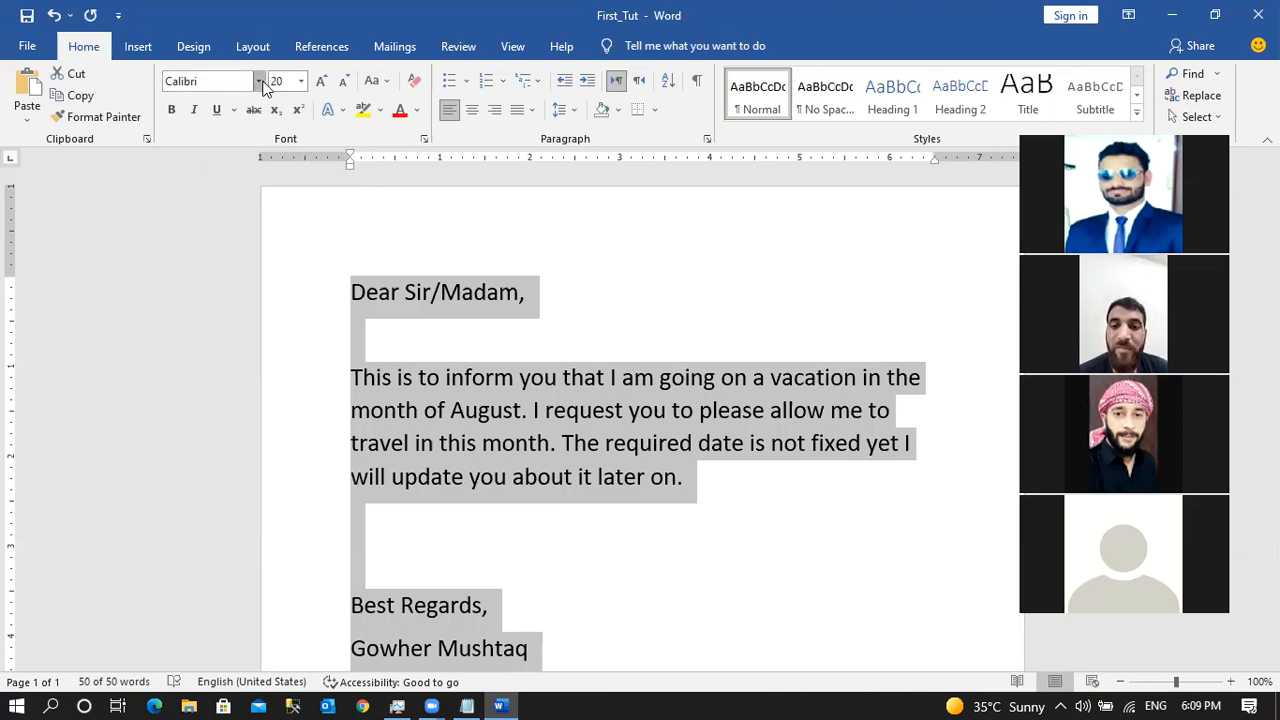
click(261, 83)
drag(414, 135, 418, 234)
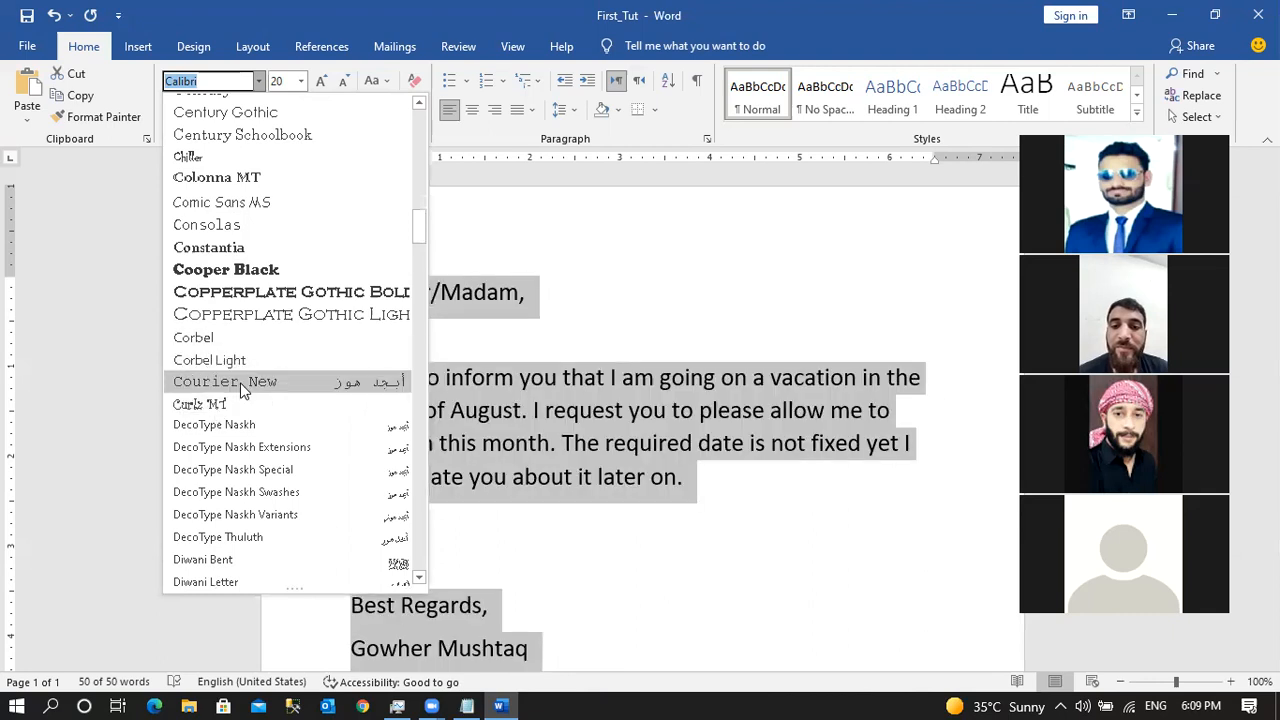
drag(420, 225, 418, 120)
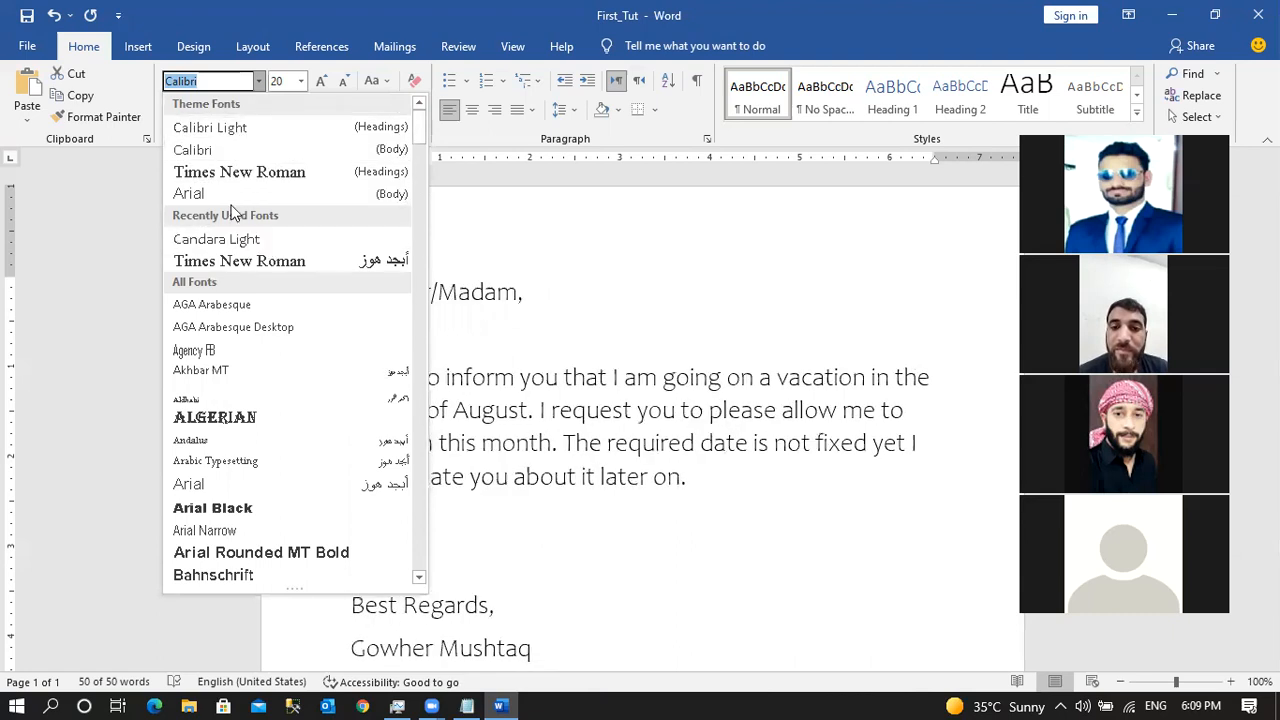
click(322, 271)
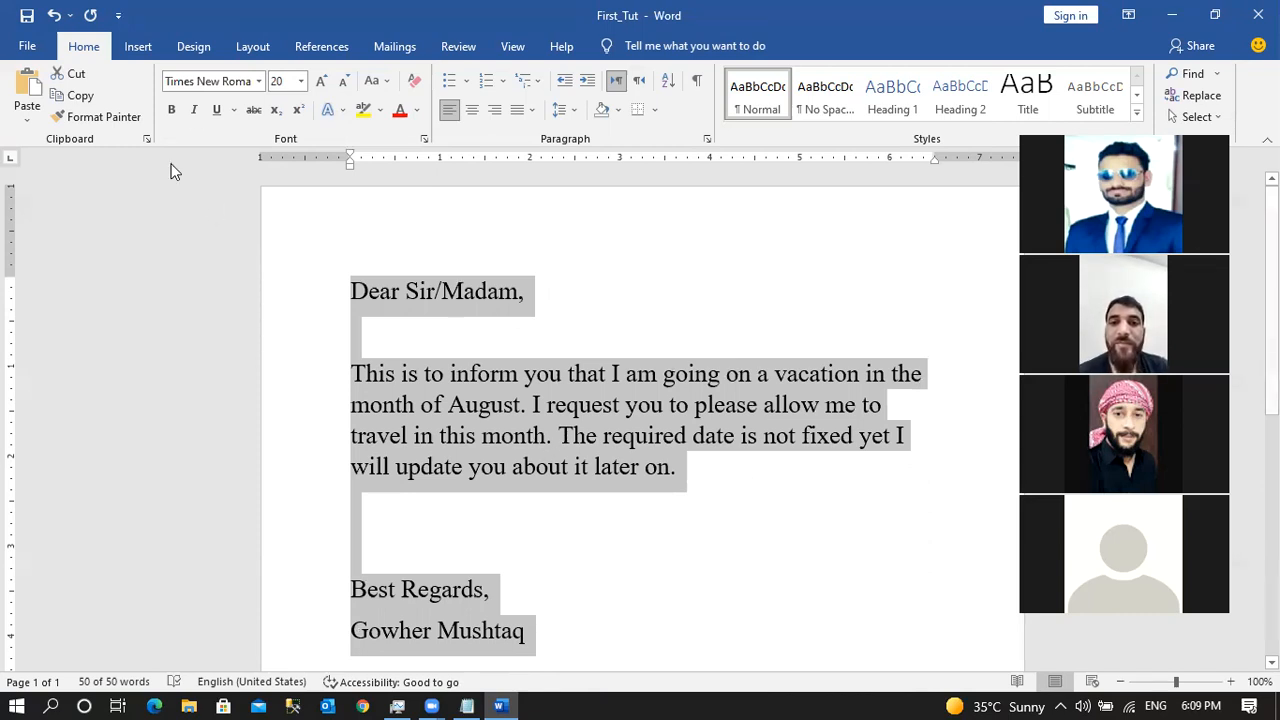
Make the entire letter bold with no italics, then save via File > Save.
click(171, 109)
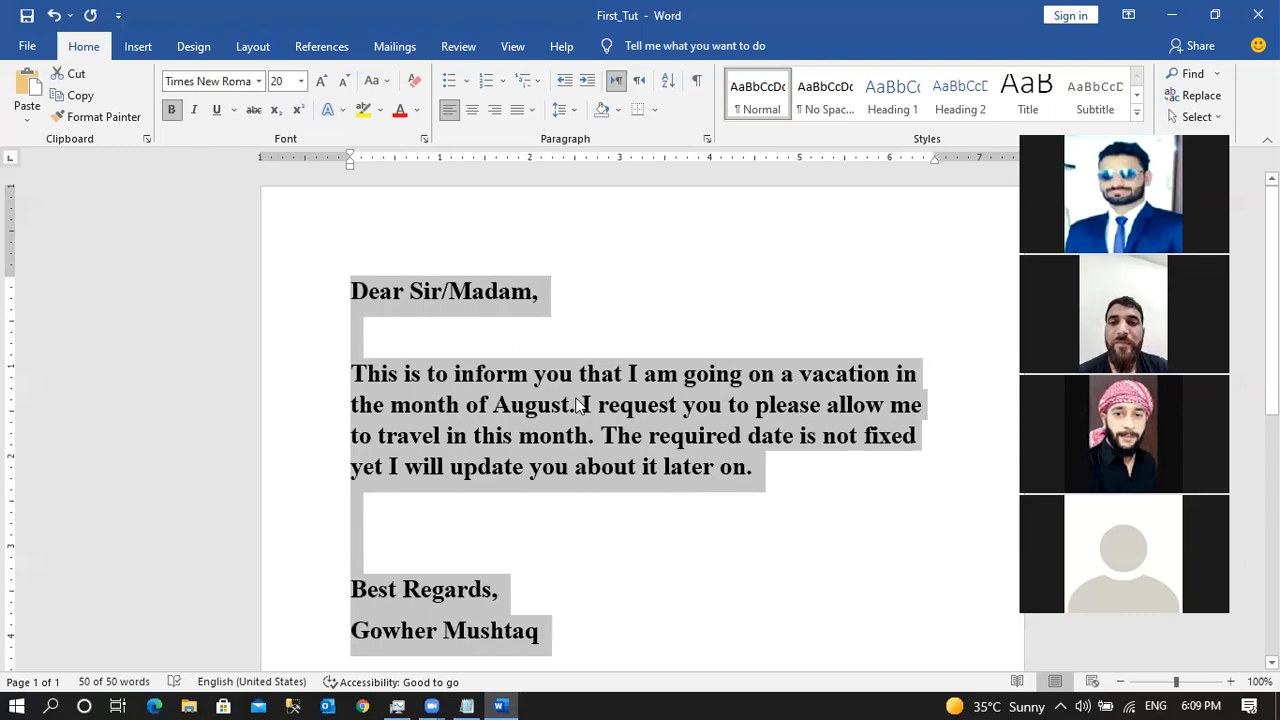
click(195, 112)
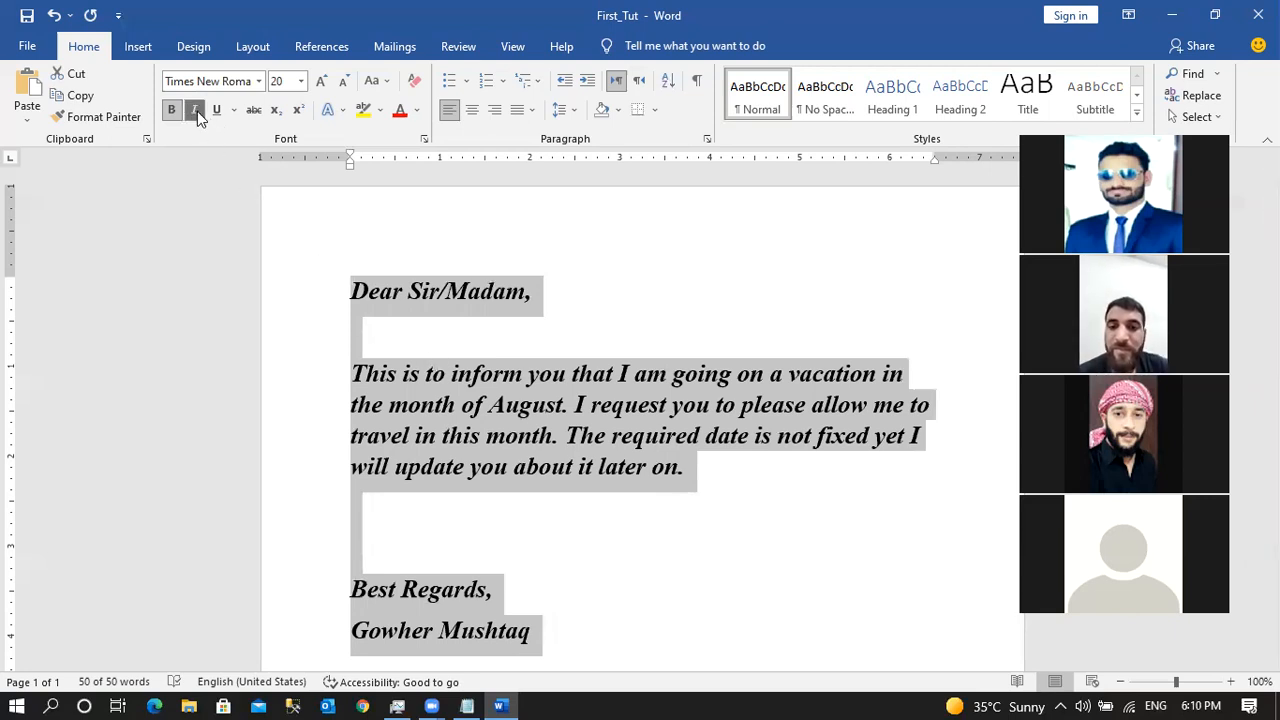
click(195, 111)
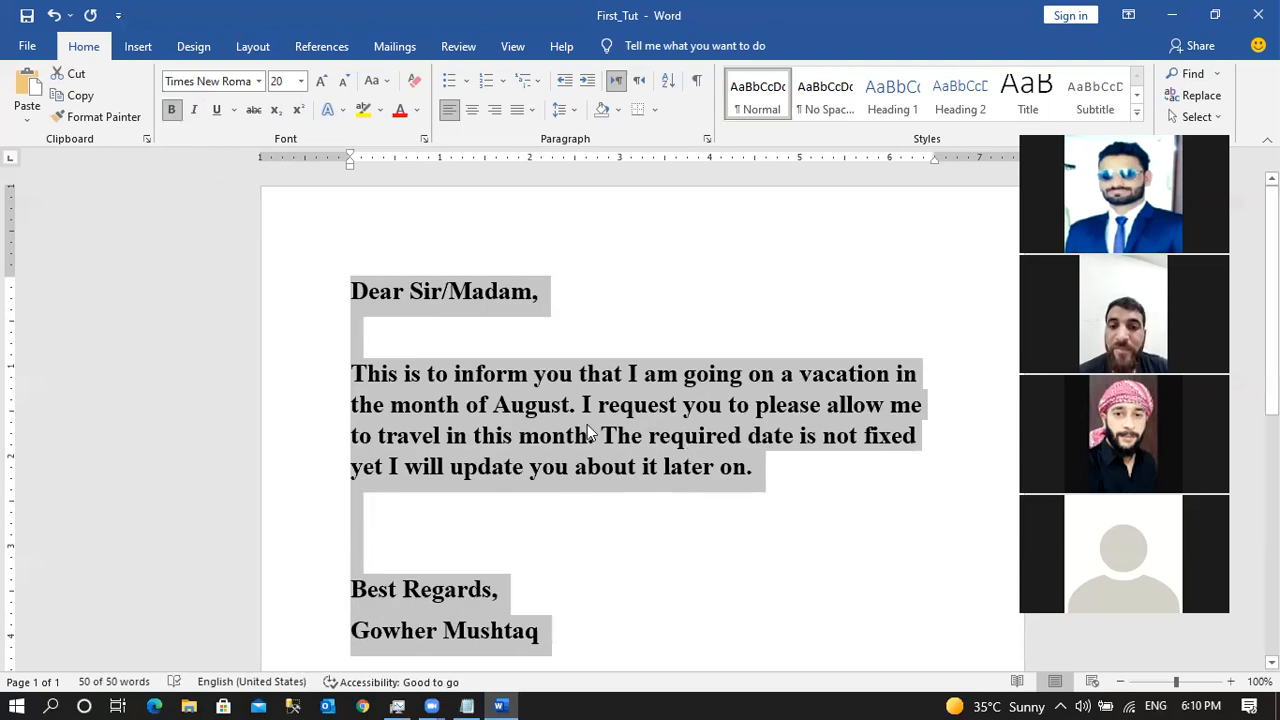
click(620, 554)
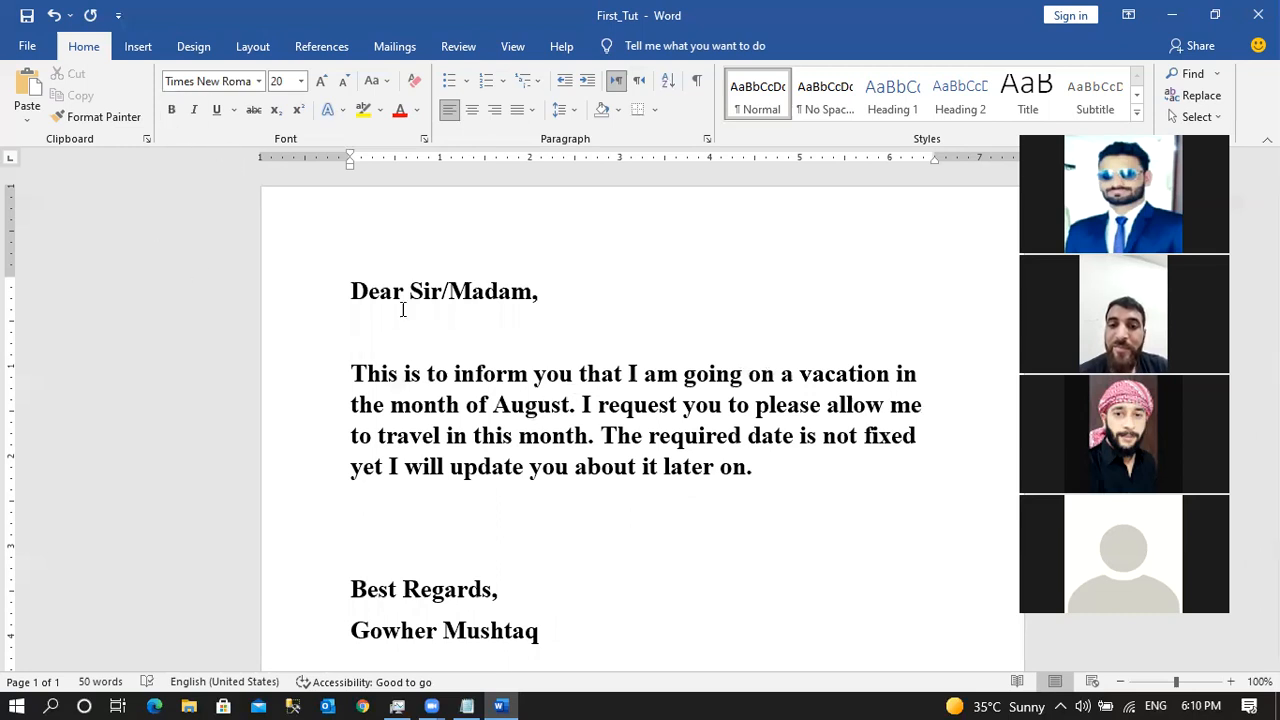
drag(350, 290, 549, 630)
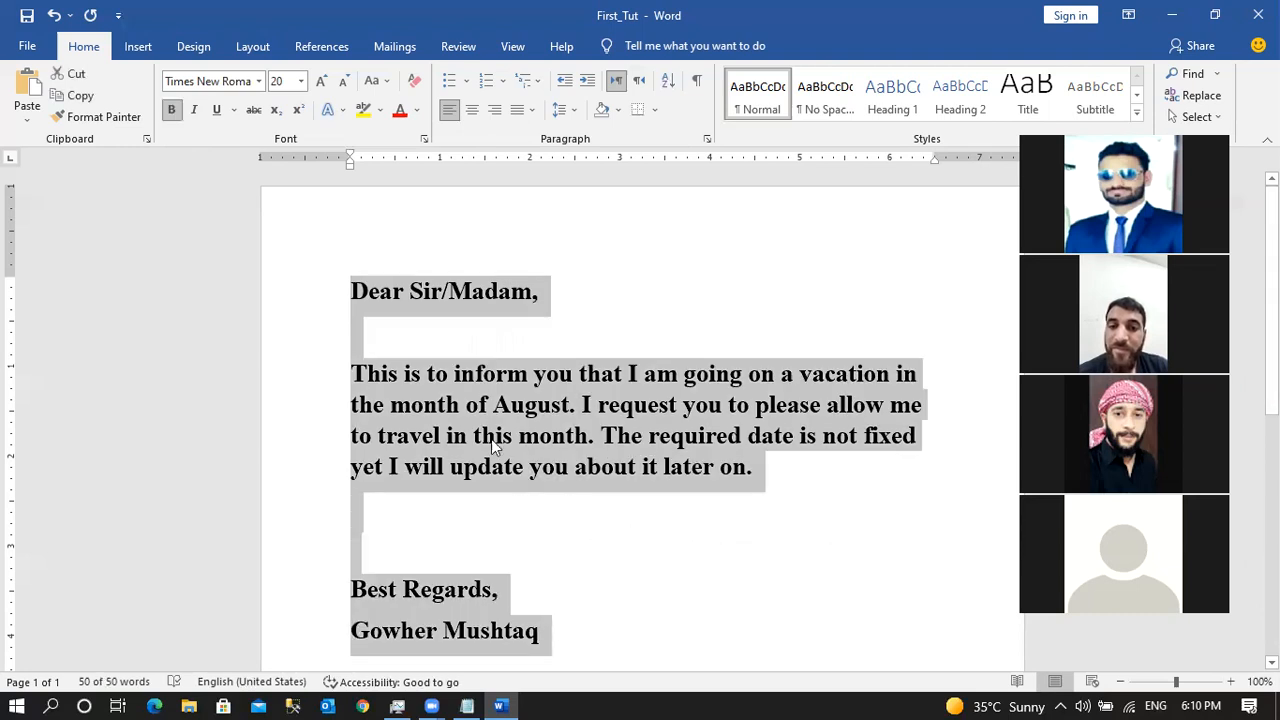
click(171, 109)
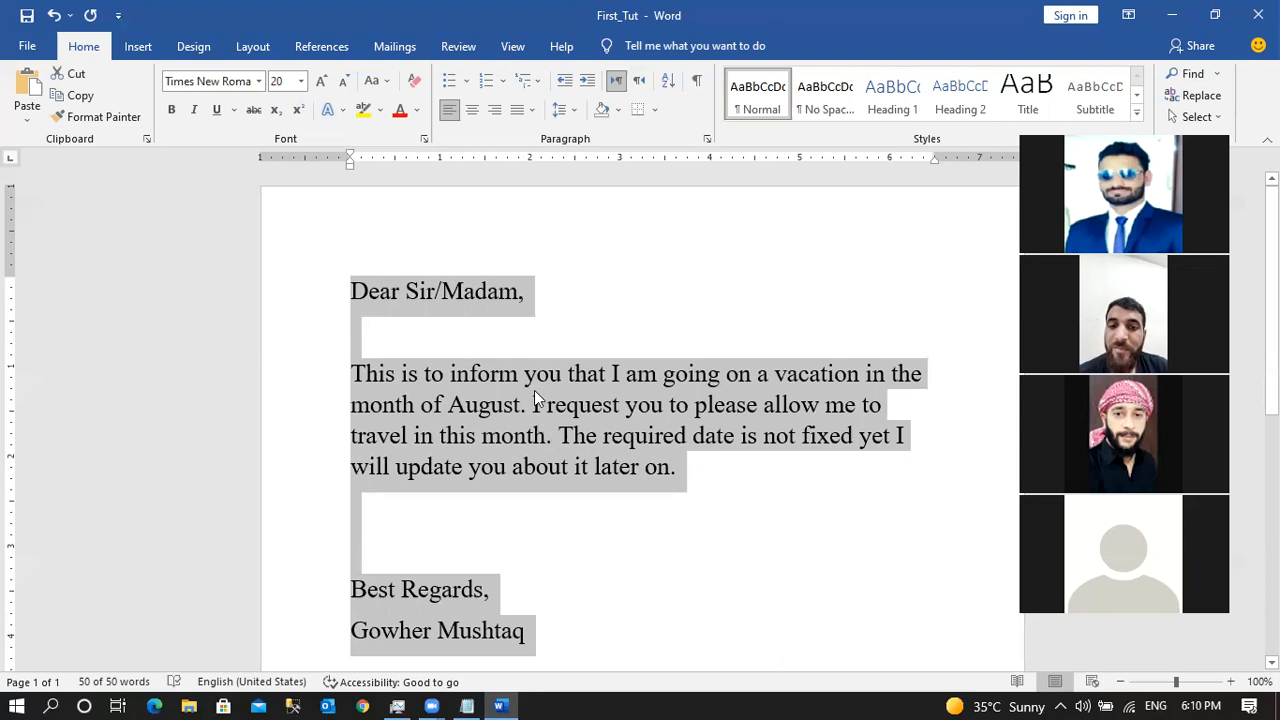
click(173, 115)
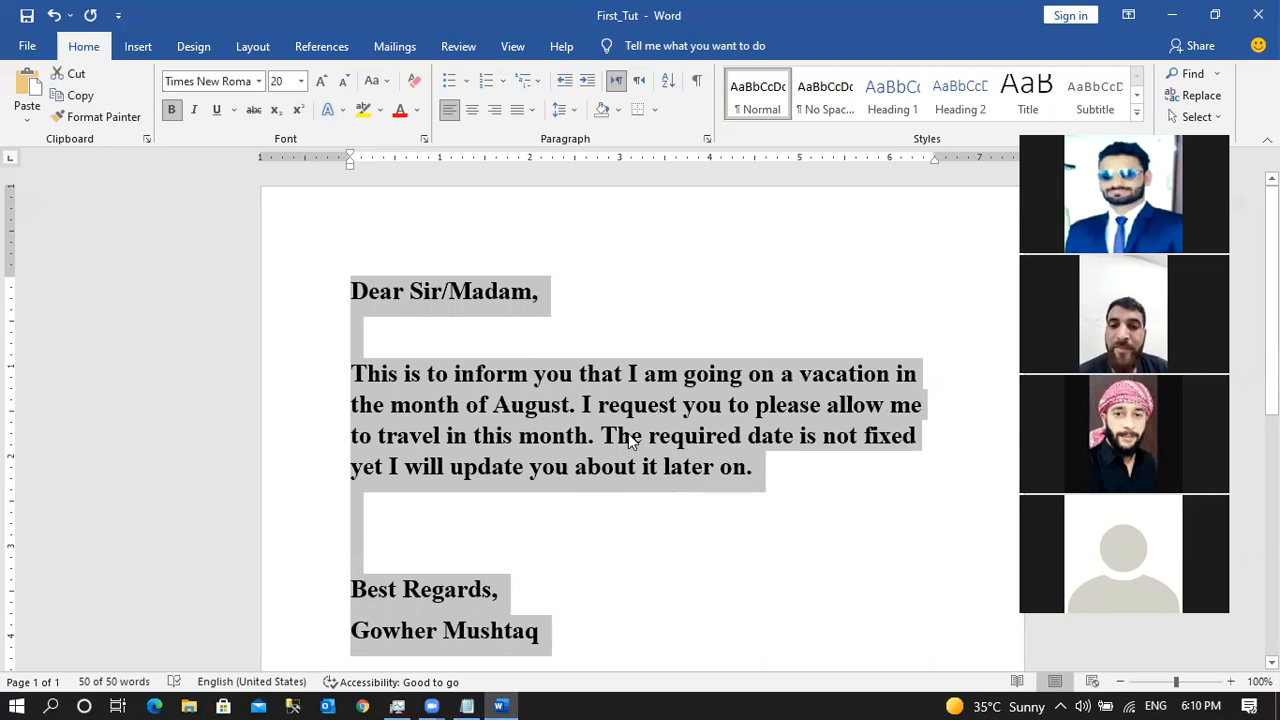
click(741, 534)
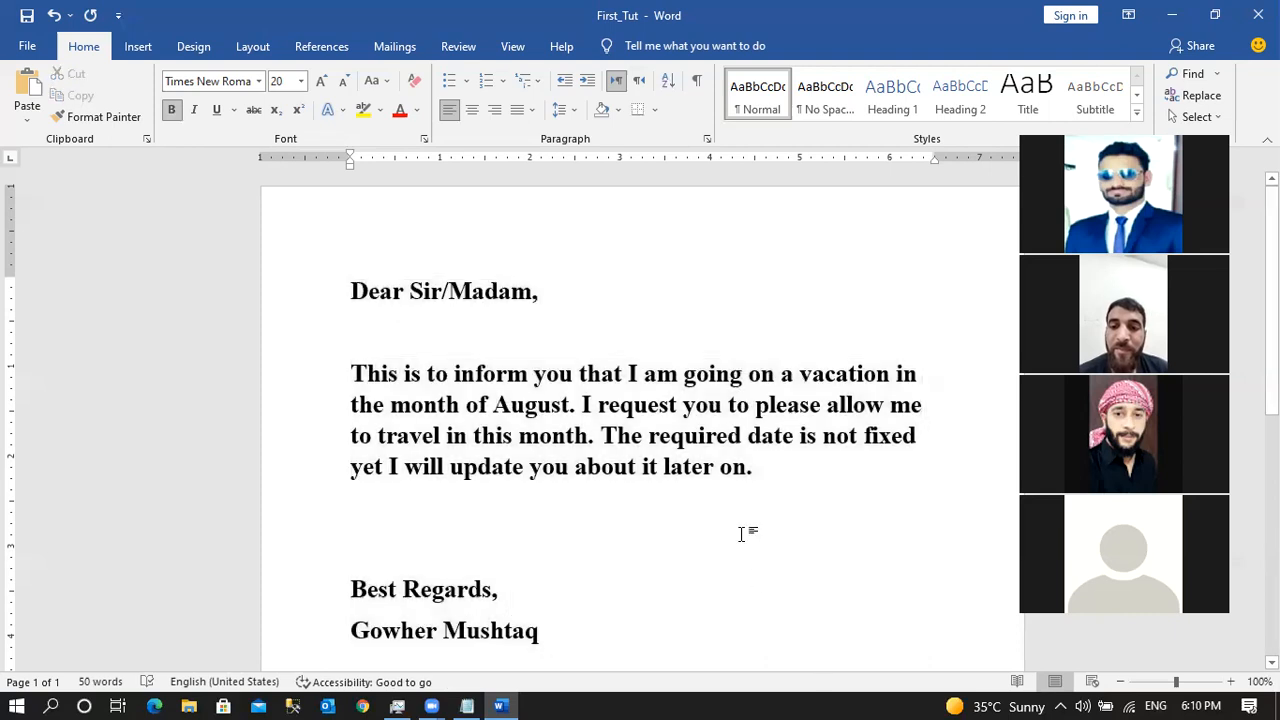
click(30, 48)
click(88, 262)
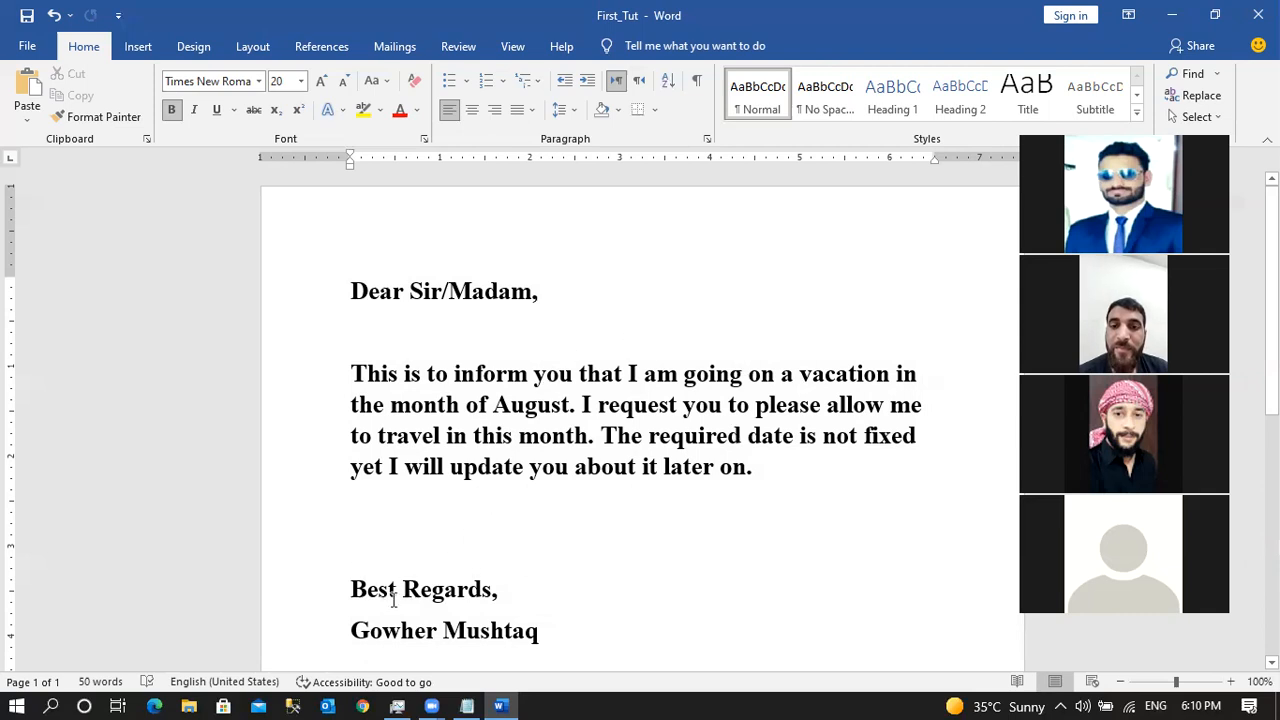
Select the sender's name line and apply the dotted underline style.
drag(355, 585, 512, 588)
drag(352, 630, 535, 630)
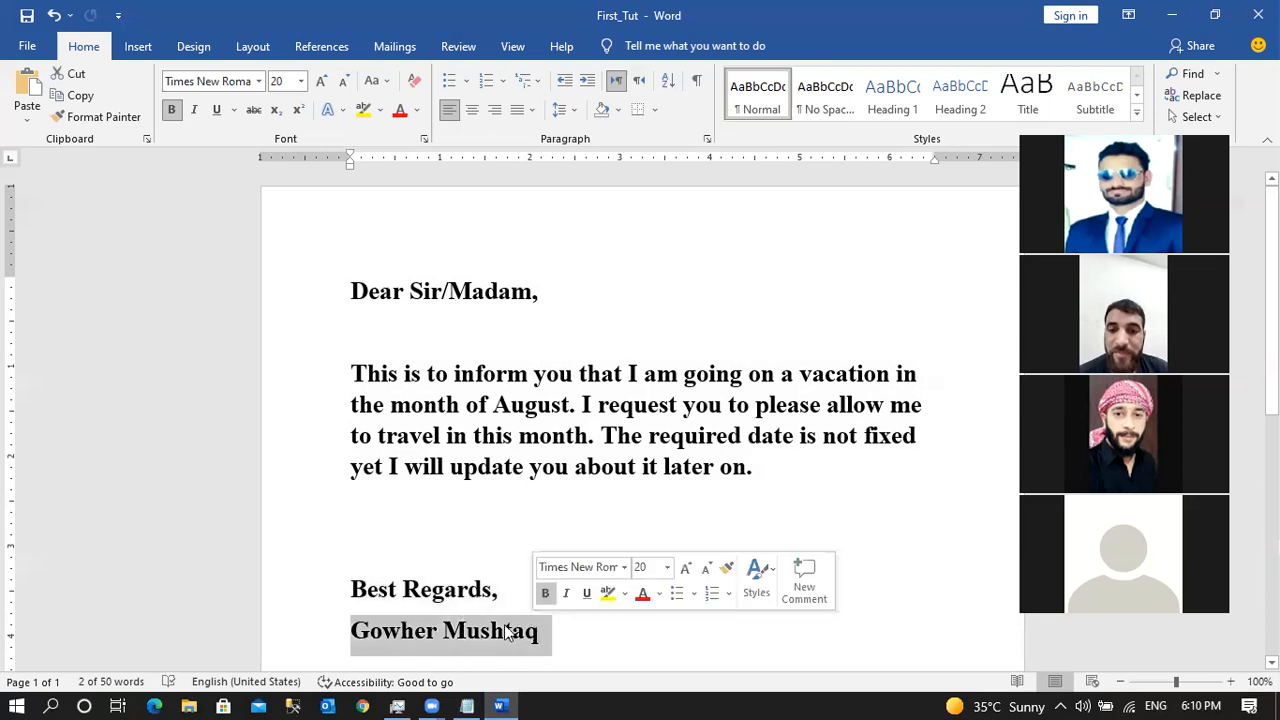
click(234, 110)
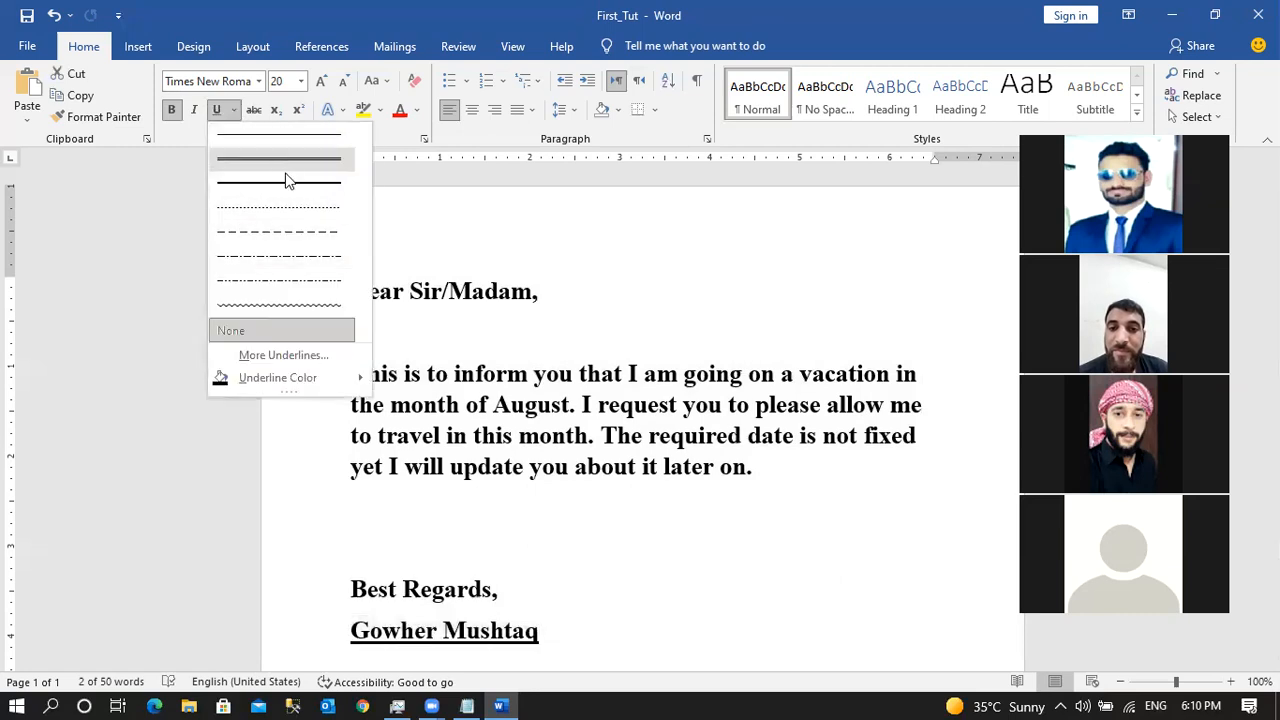
click(219, 110)
click(217, 110)
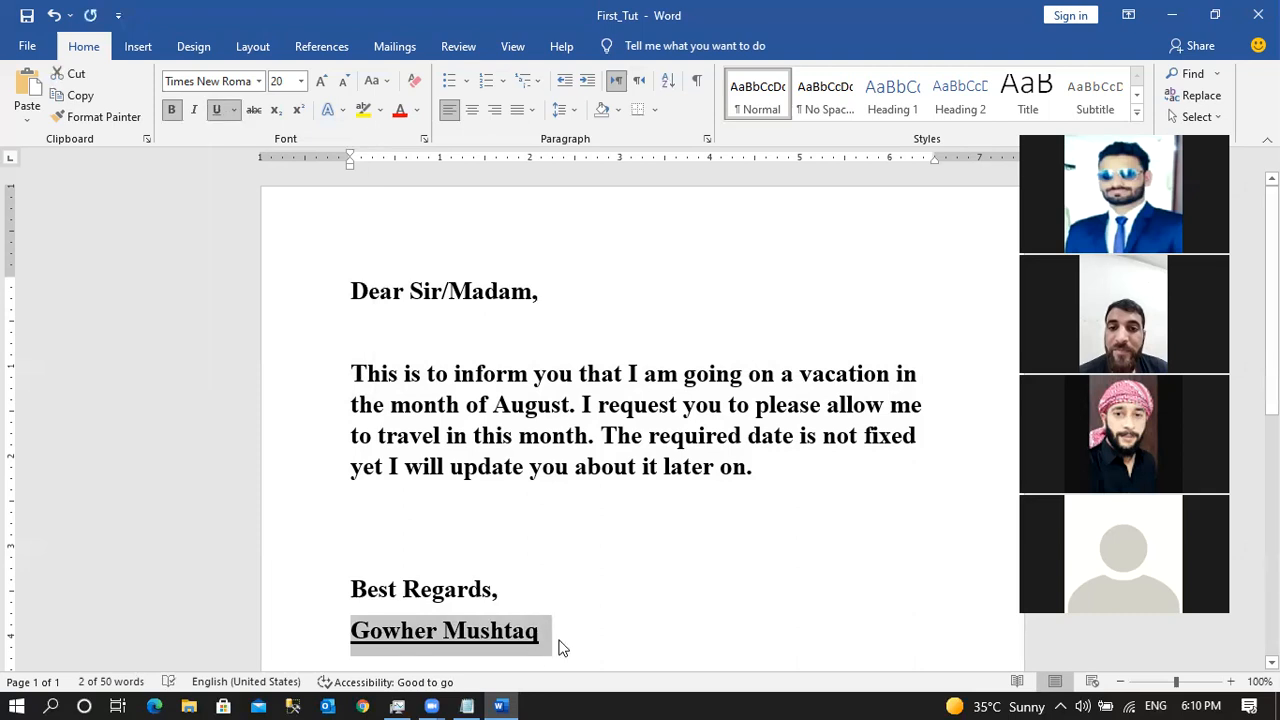
click(235, 112)
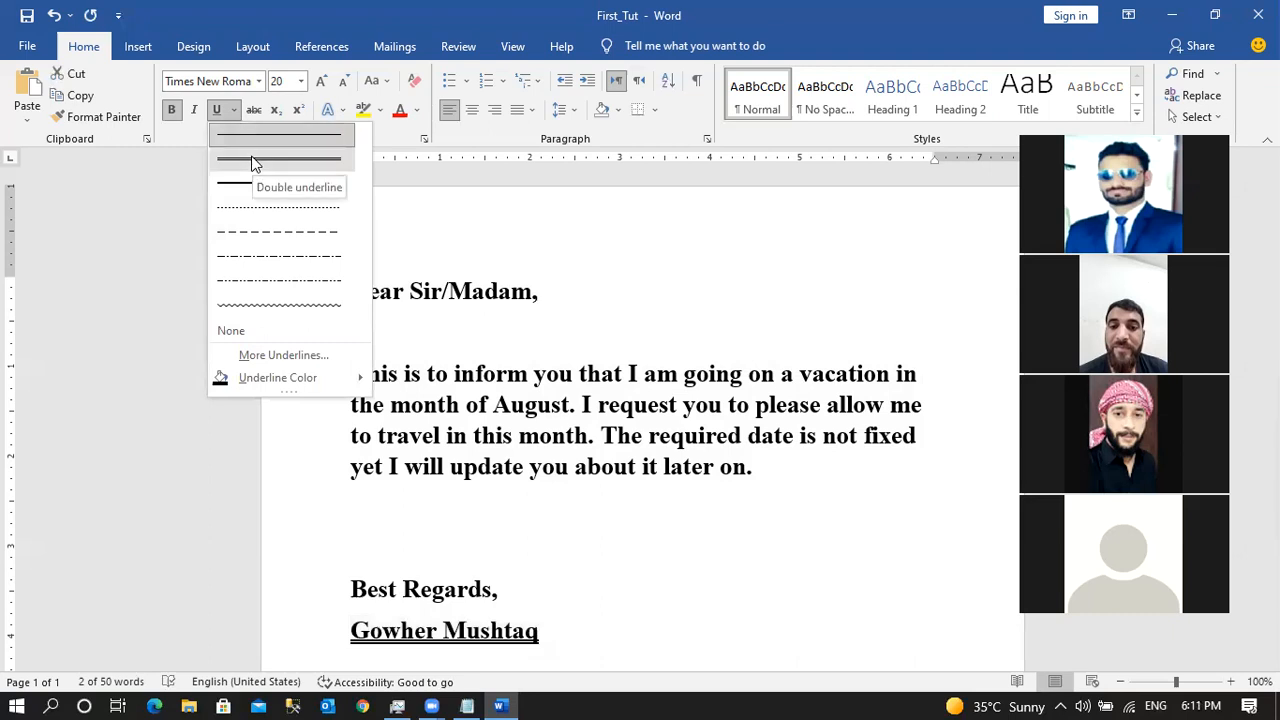
click(279, 212)
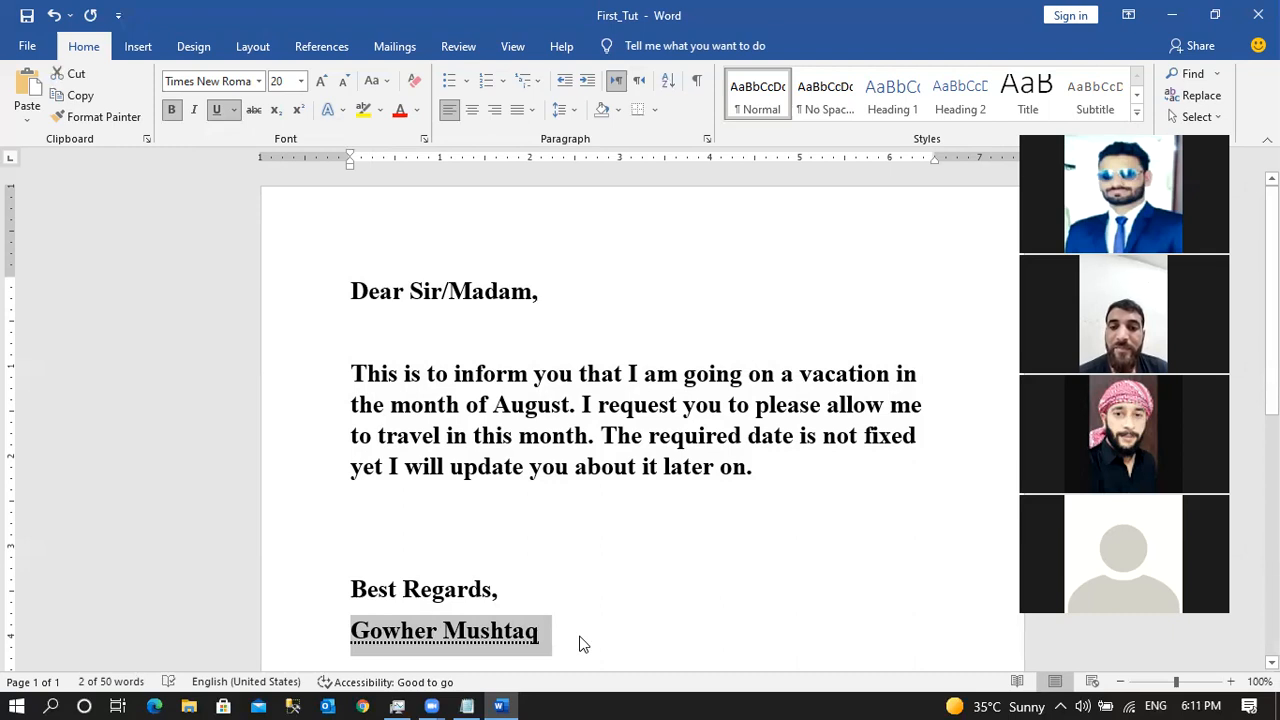
click(382, 344)
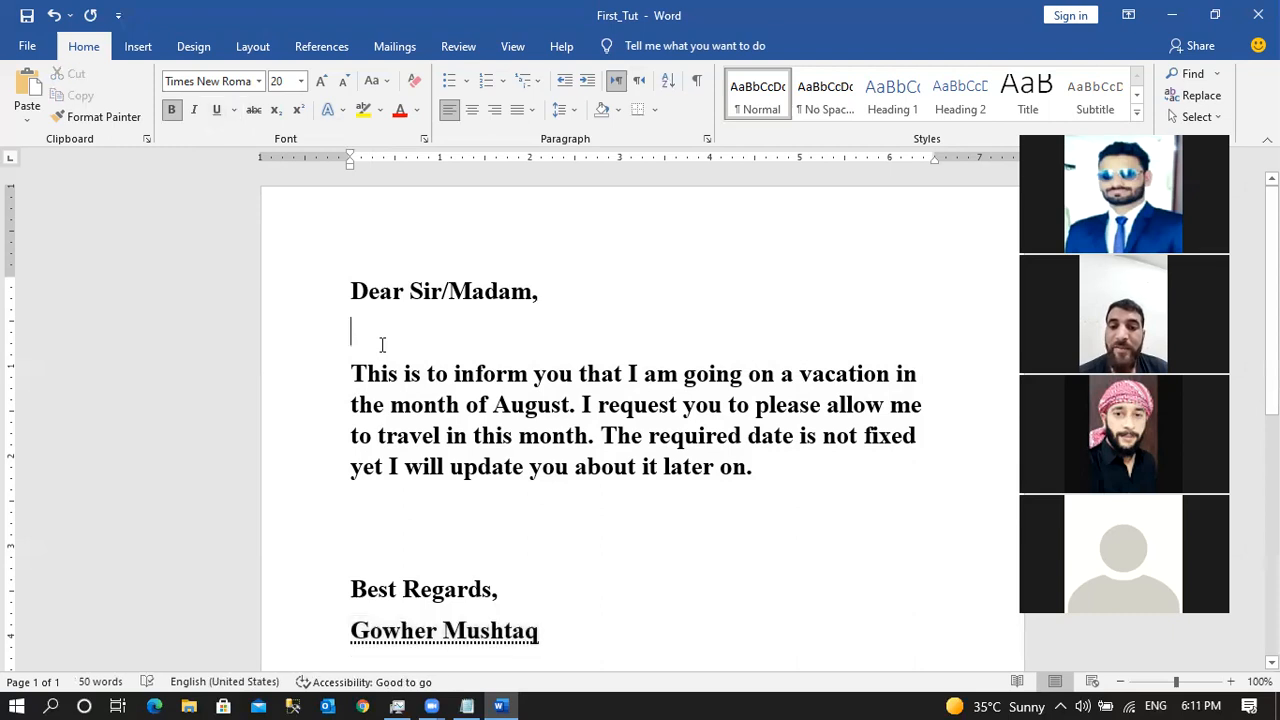
Type the subject line 'Suject: Leave application' on a new line below the greeting.
text(Suje)
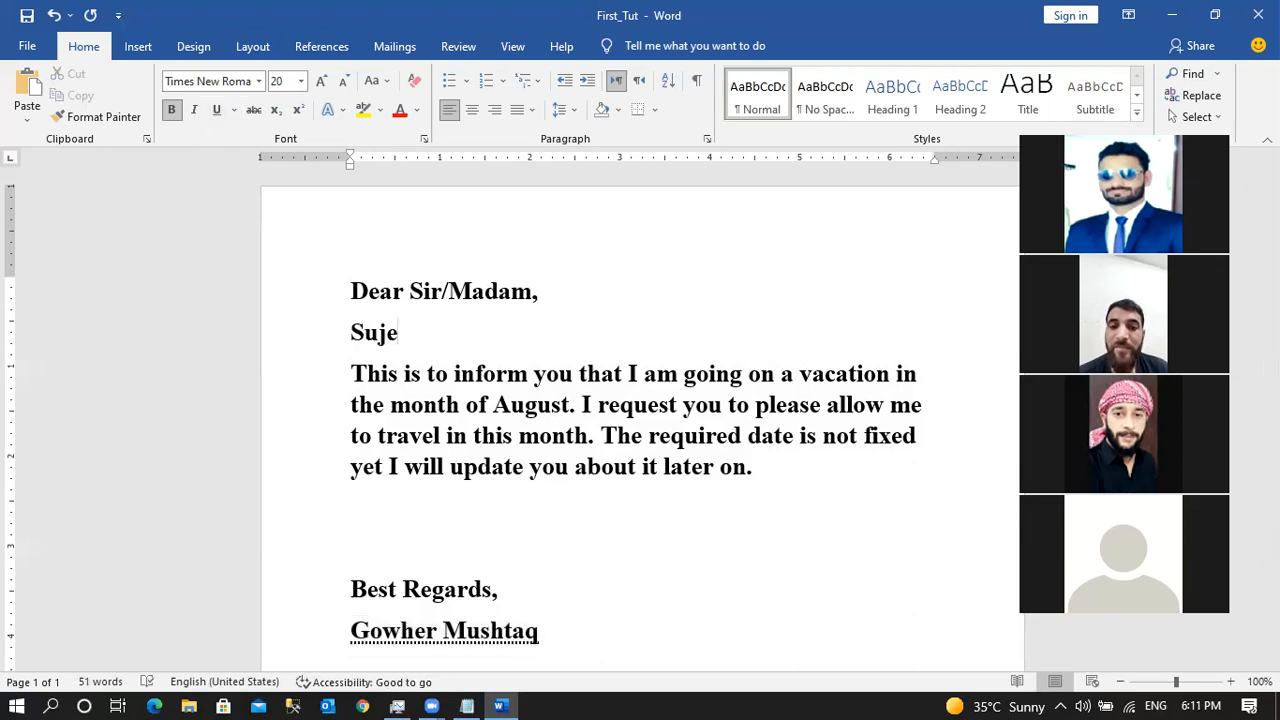
text(cte)
key(BackSpace)
click(540, 291)
key(Return)
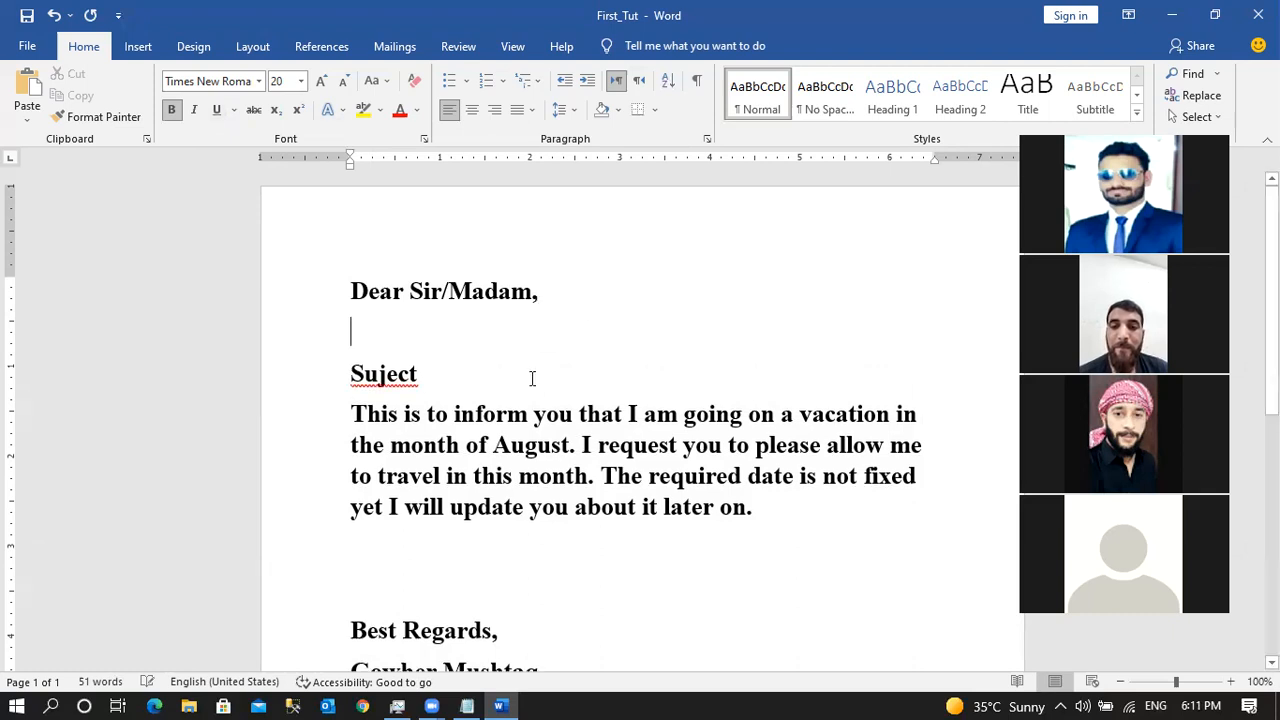
key(Left)
key(Left)
key(Left)
text(: Leave app)
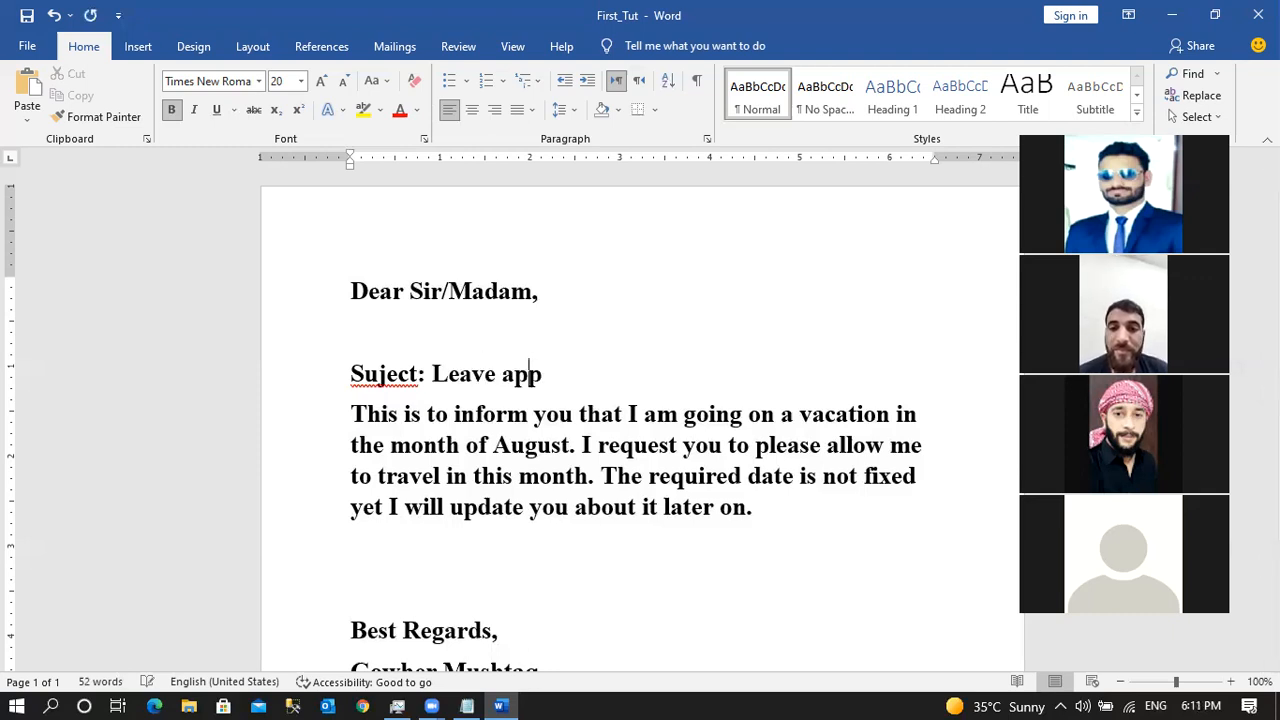
text(lication)
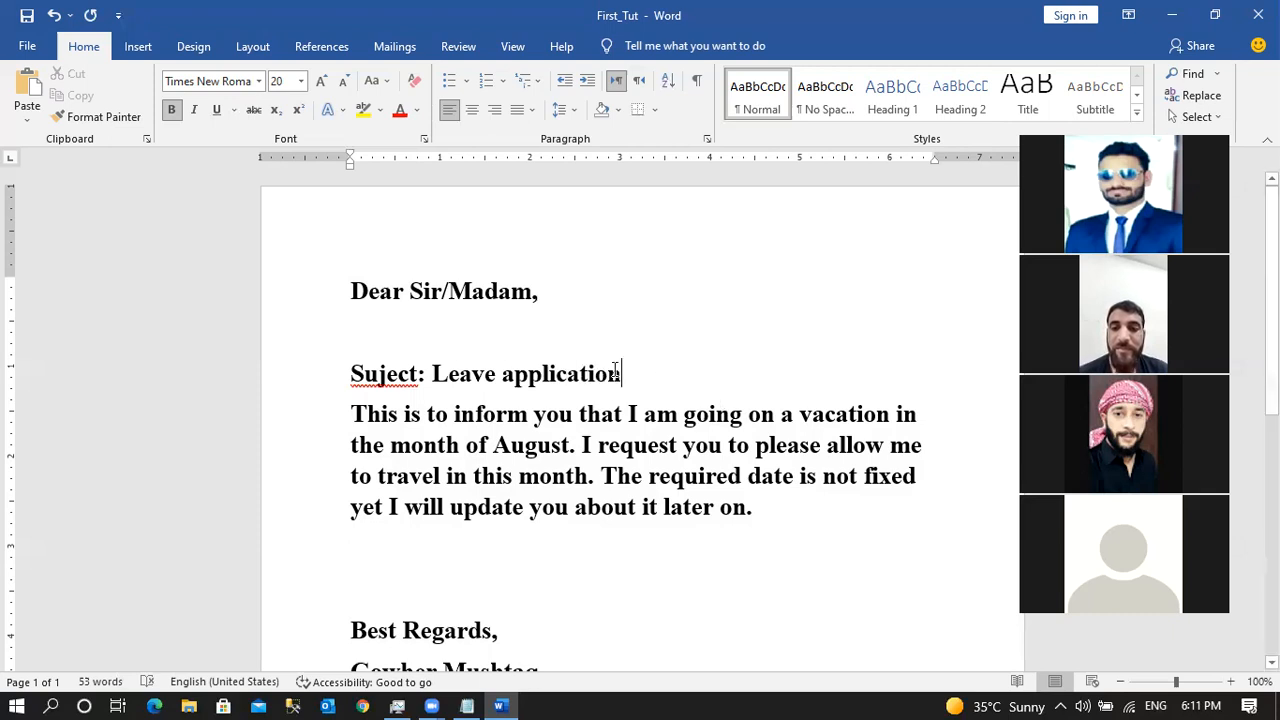
Underline the subject line and add blank lines beneath it.
drag(622, 374, 365, 363)
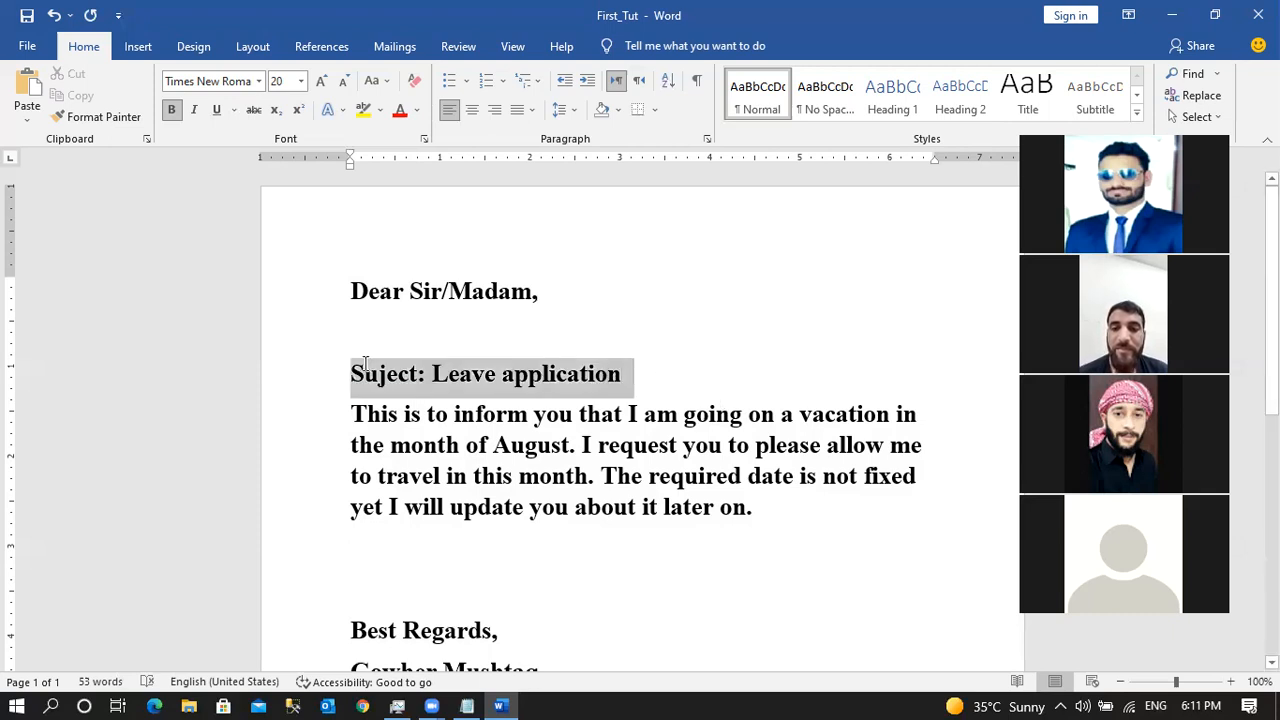
click(217, 110)
click(666, 383)
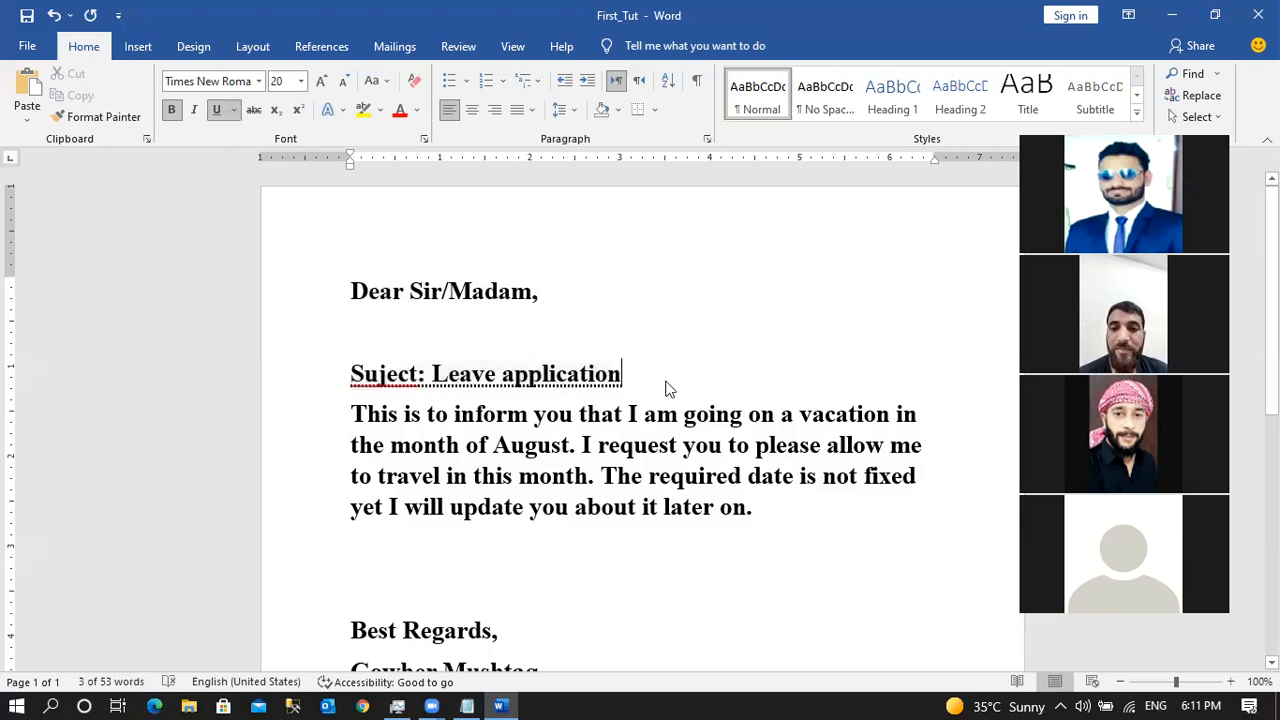
key(Return)
key(Return)
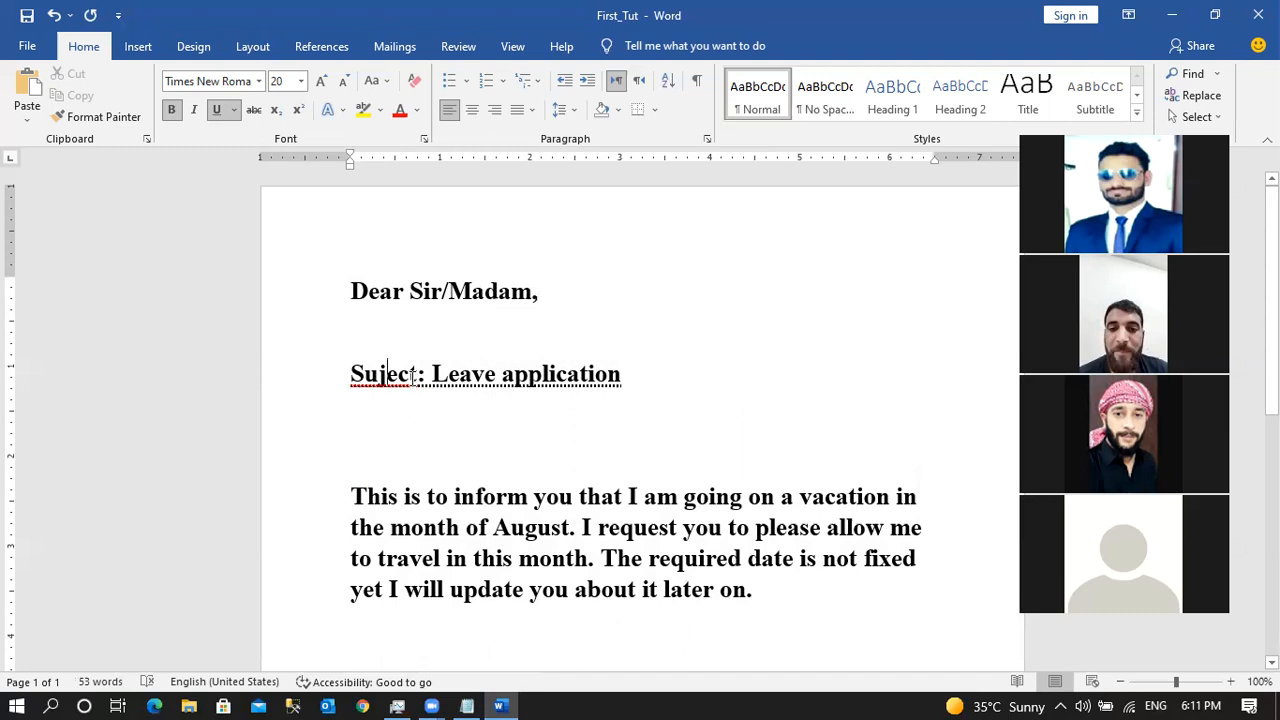
Replace the misspelled 'Suject' with 'Subject' using the spelling suggestions.
right_click(410, 374)
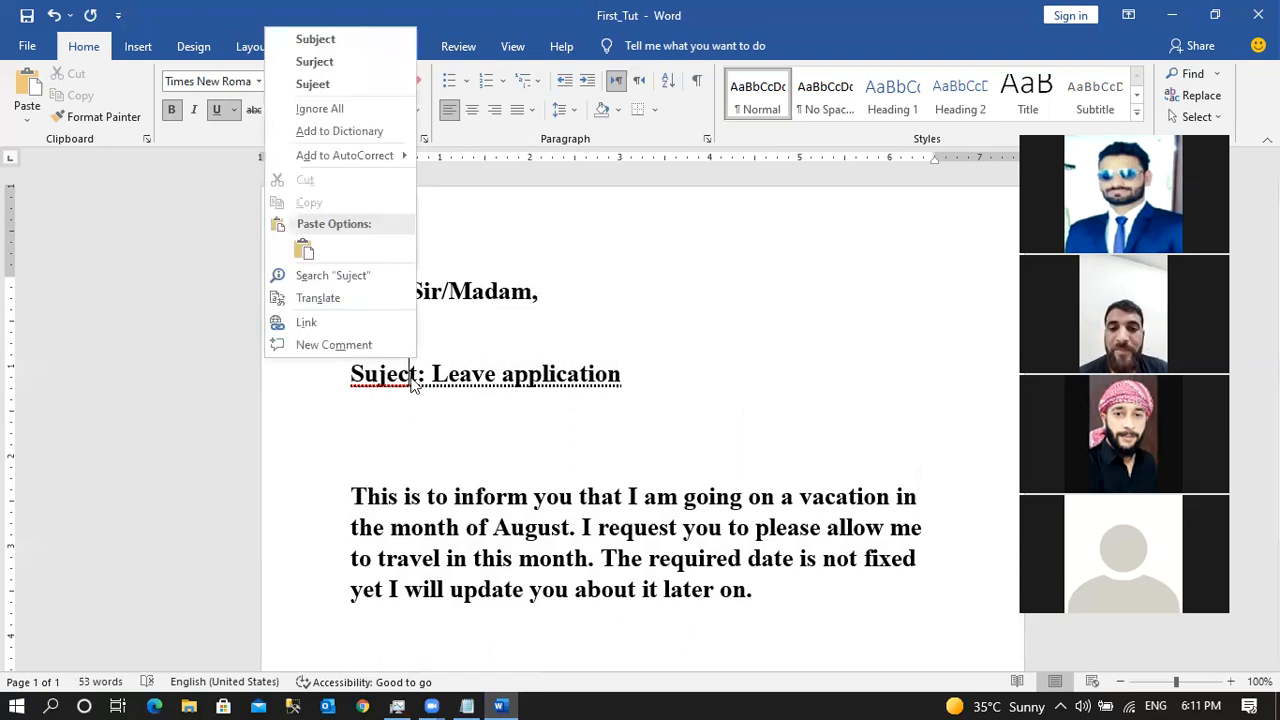
click(333, 41)
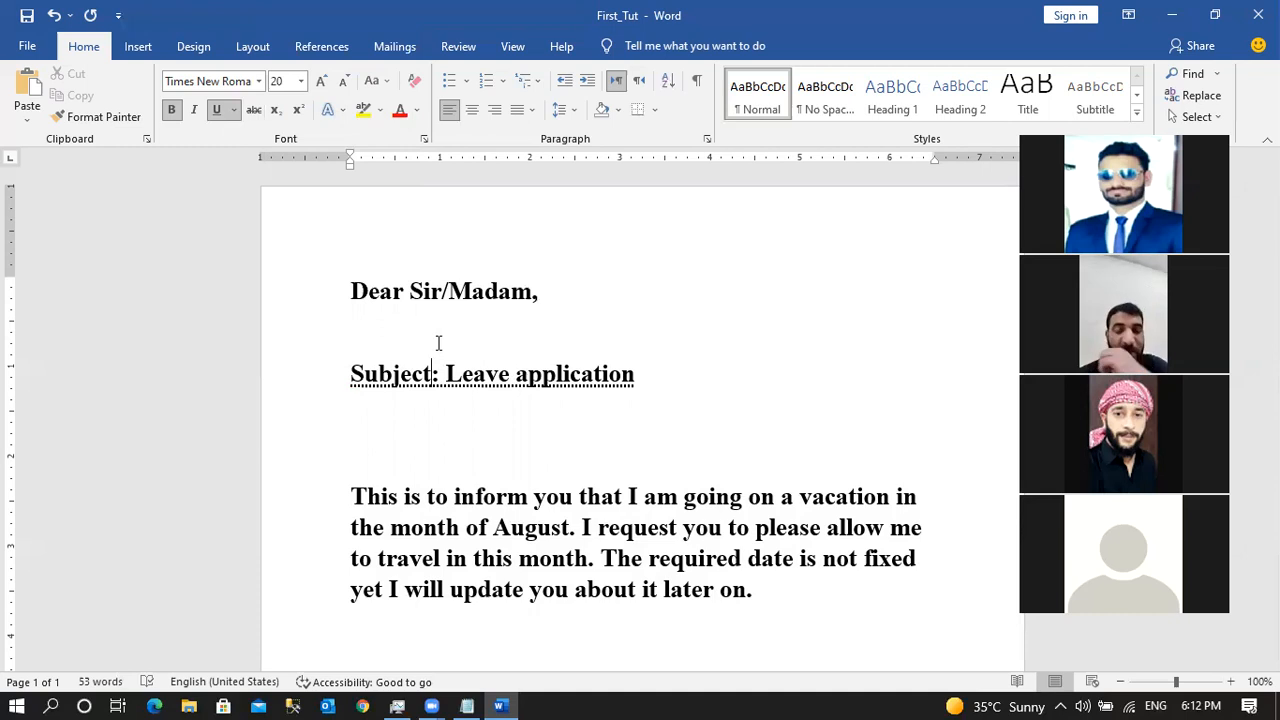
right_click(397, 376)
key(Escape)
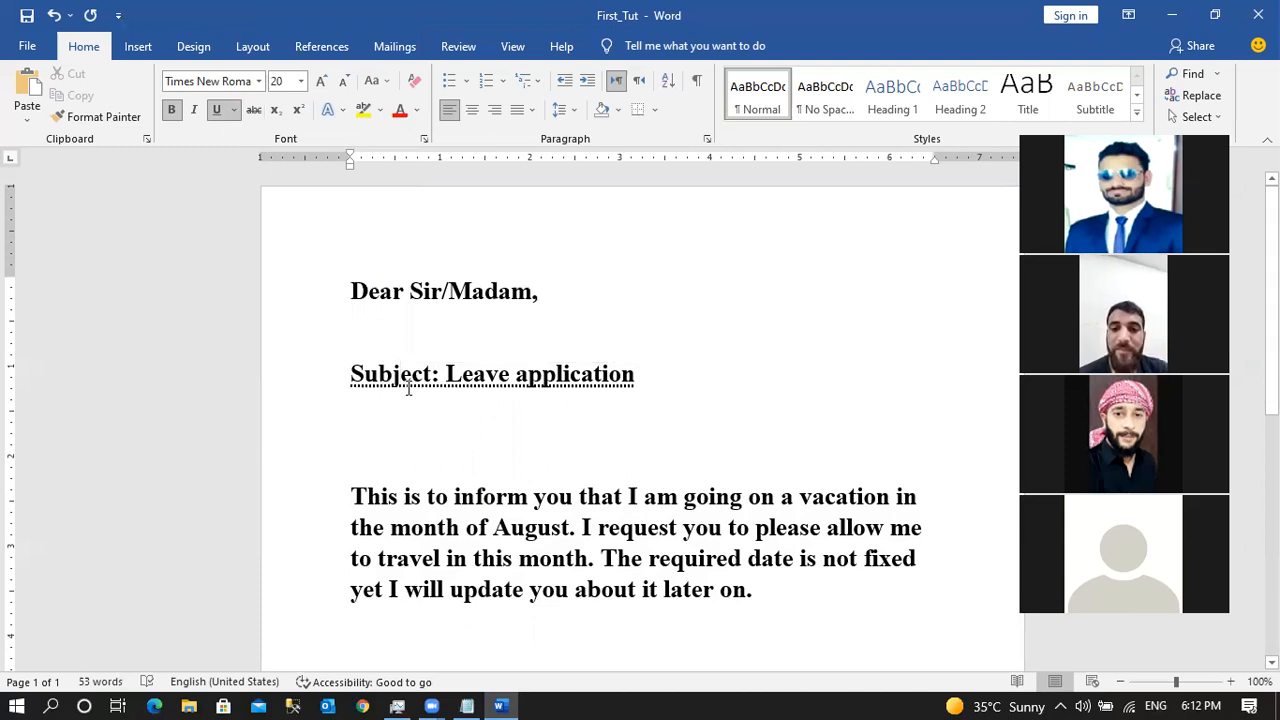
drag(420, 374, 610, 375)
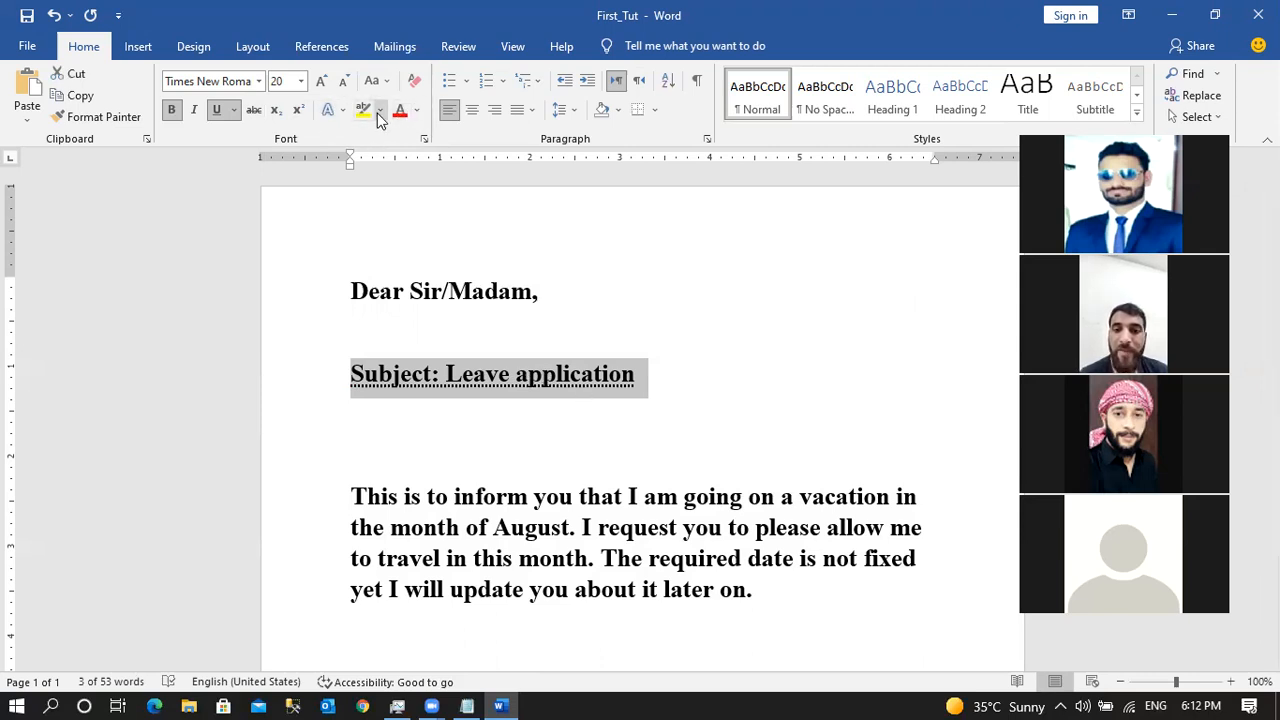
Color the 'Subject: Leave application' line Dark Blue.
click(418, 114)
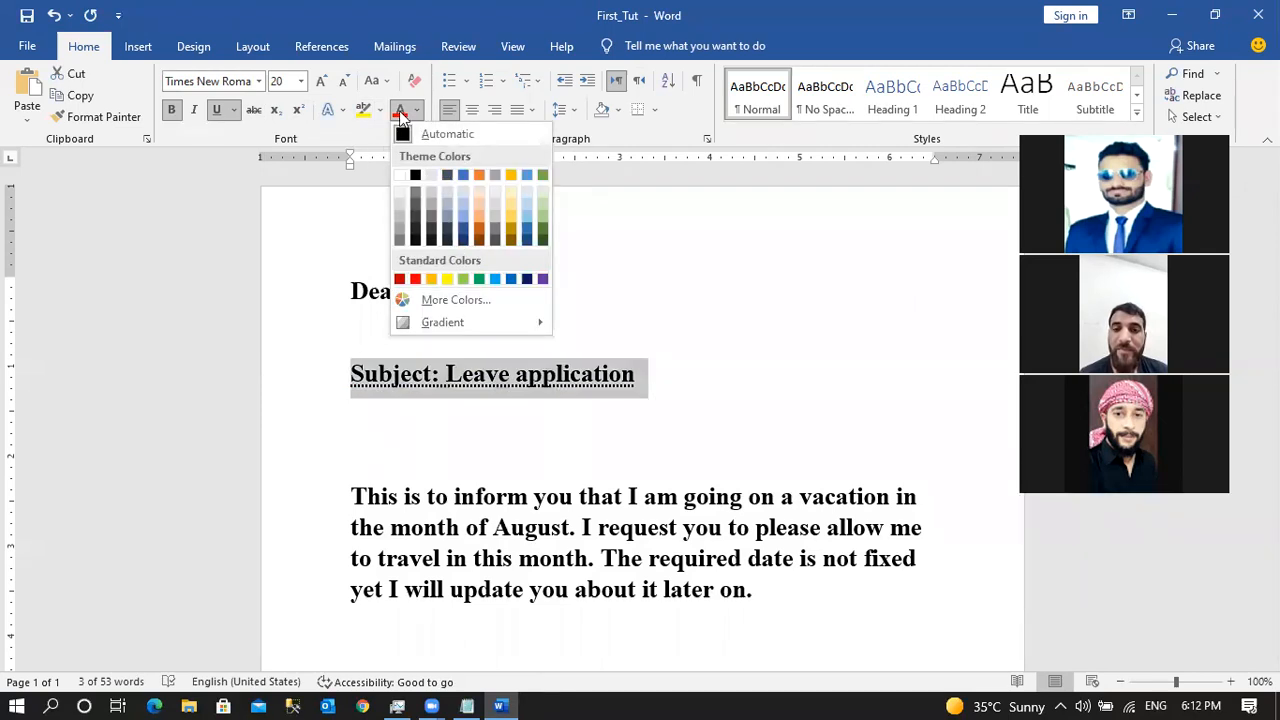
click(663, 261)
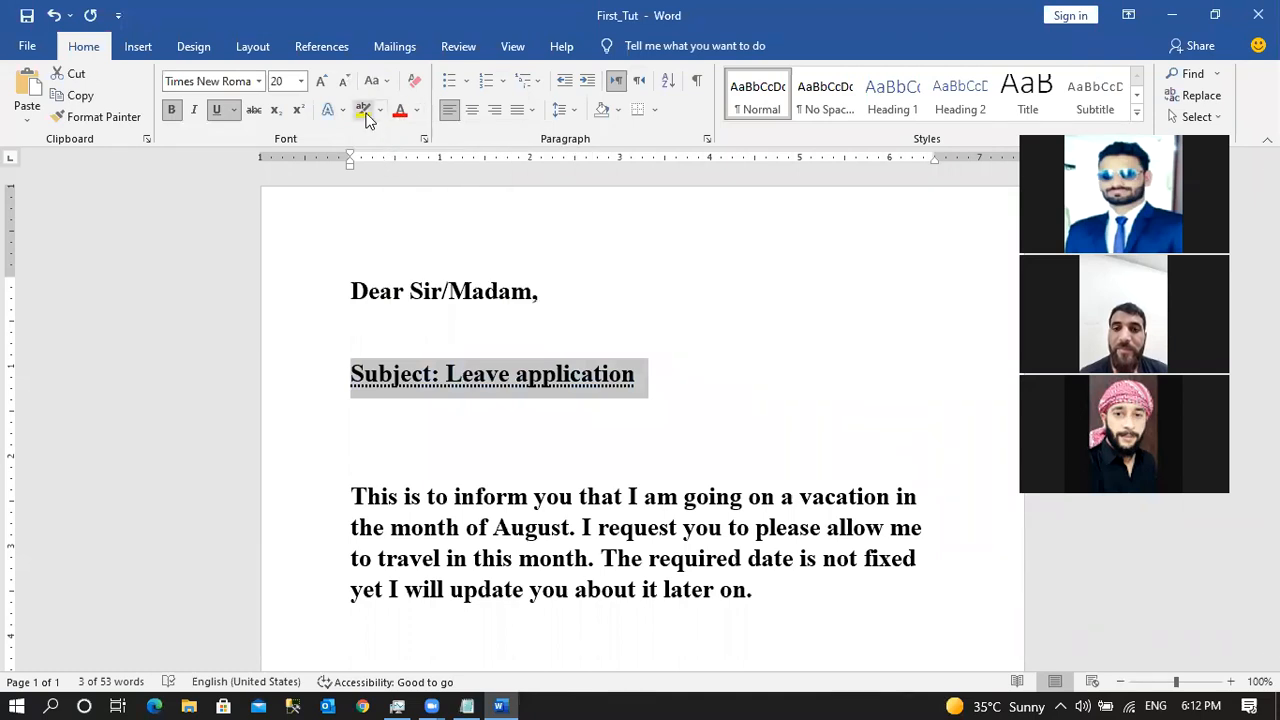
click(683, 265)
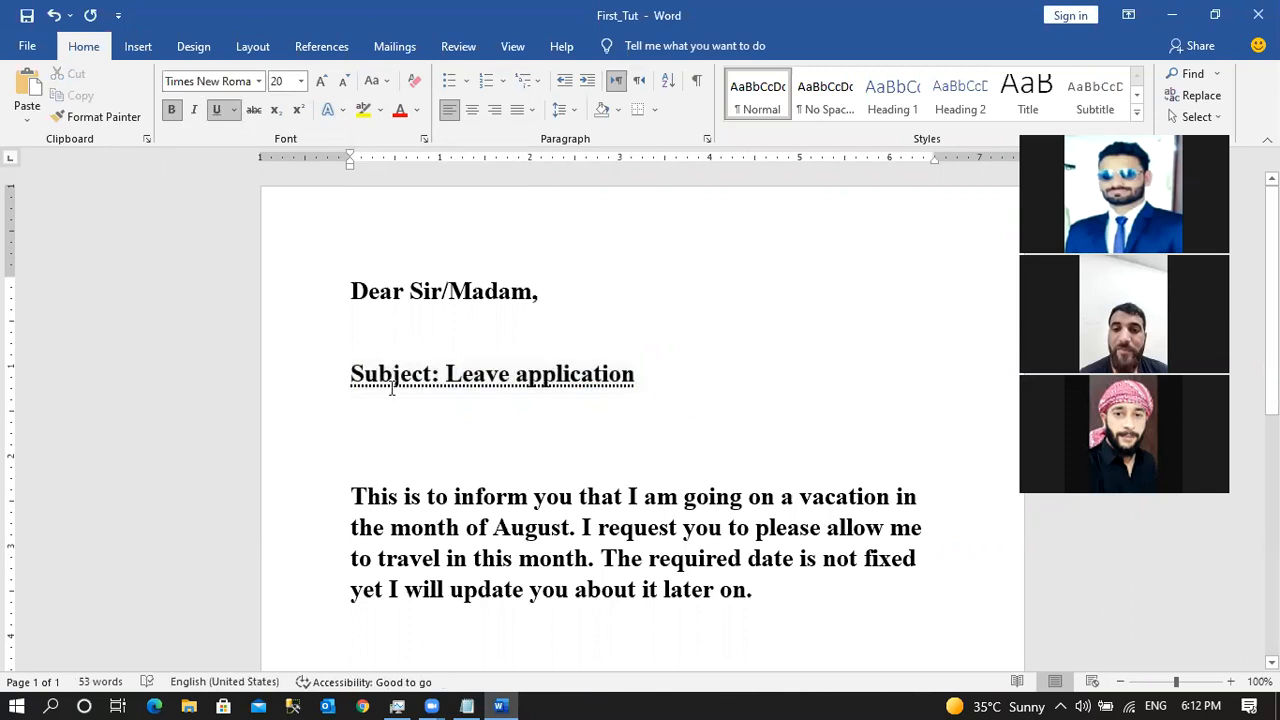
drag(354, 372, 615, 381)
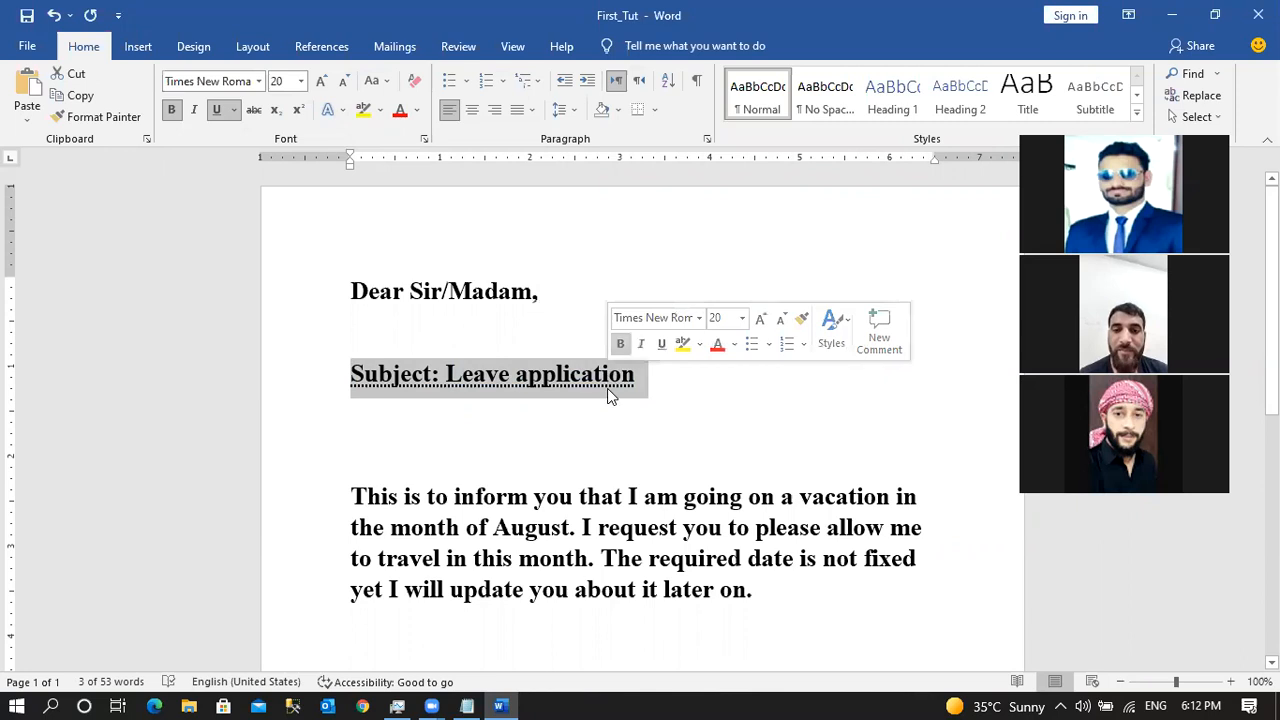
click(607, 388)
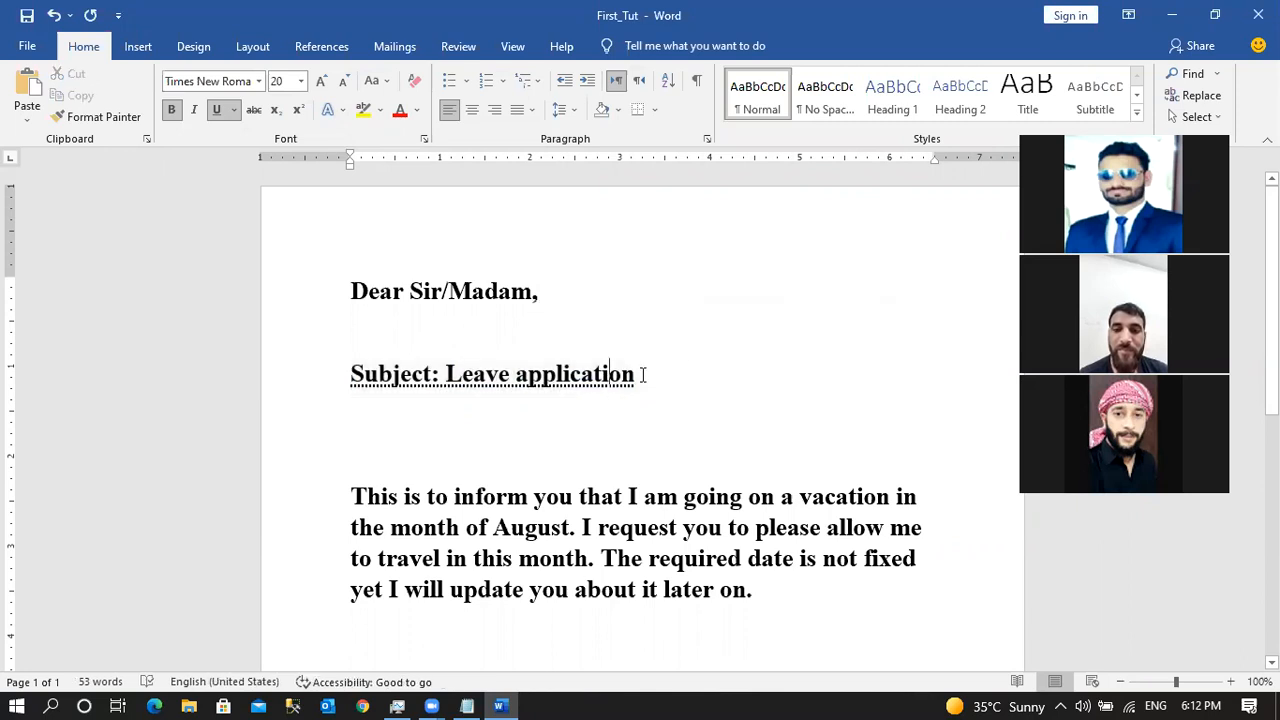
drag(524, 376, 329, 371)
click(491, 414)
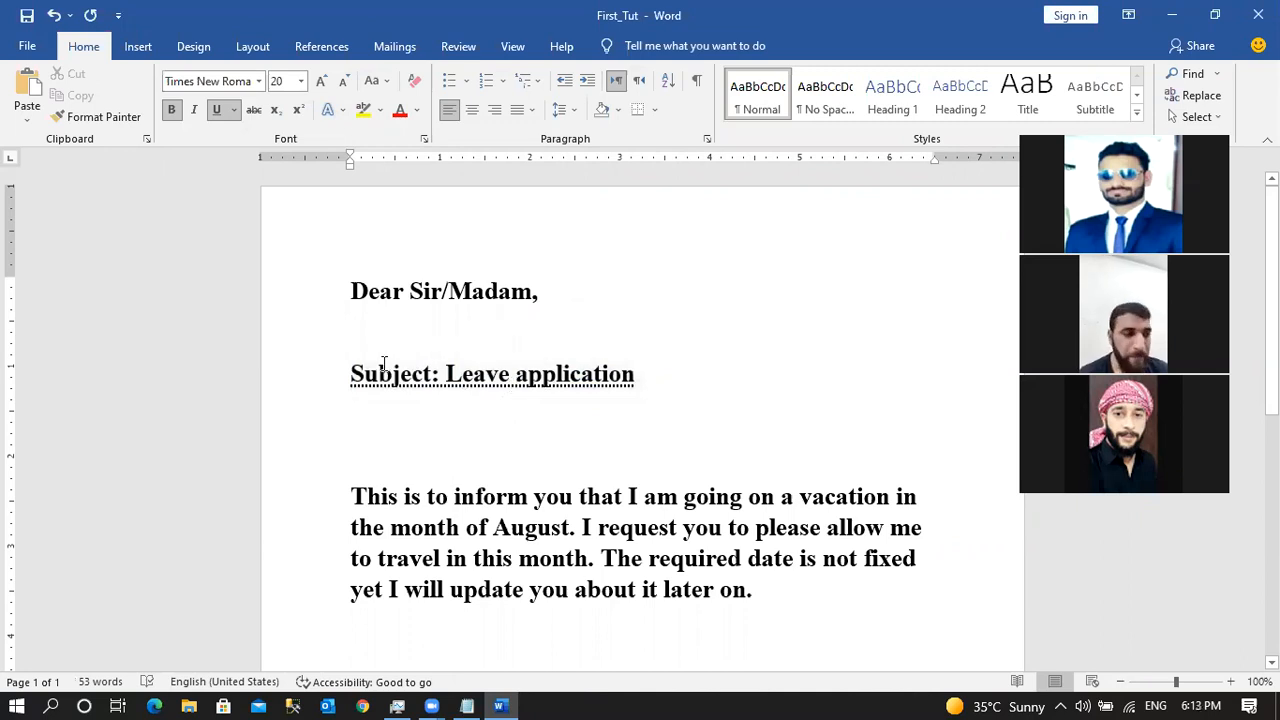
drag(352, 373, 663, 370)
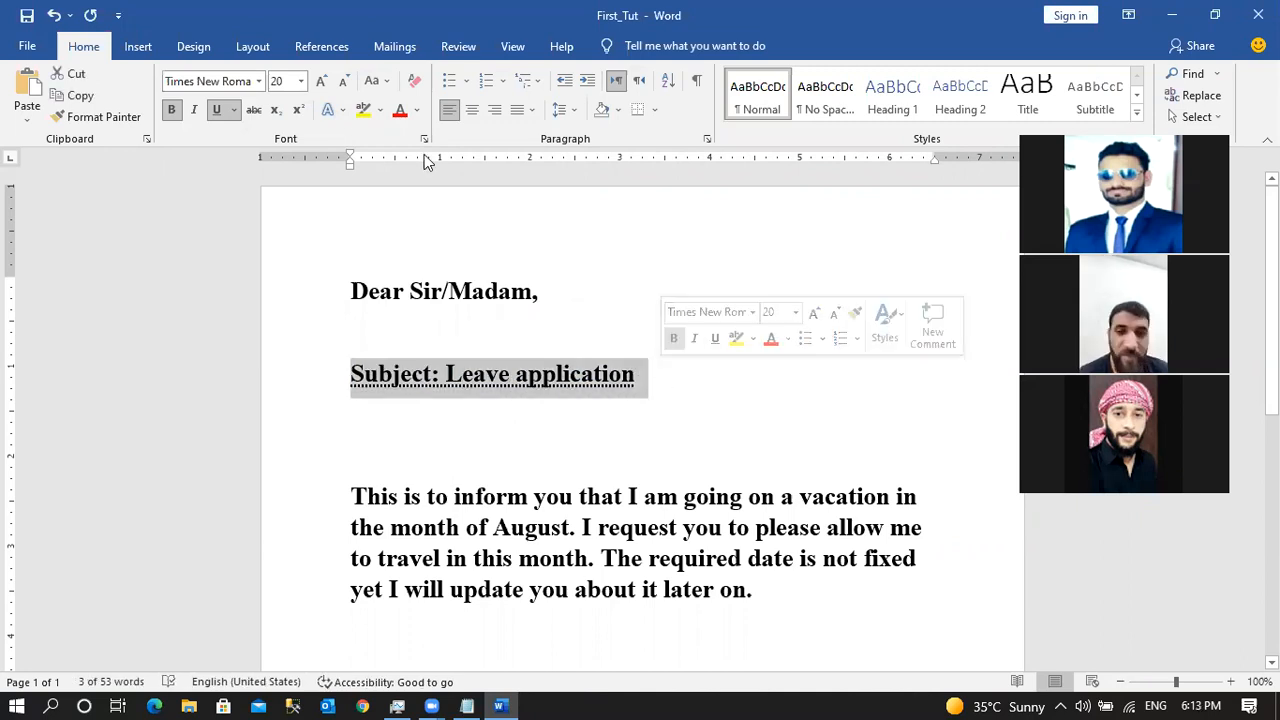
click(417, 110)
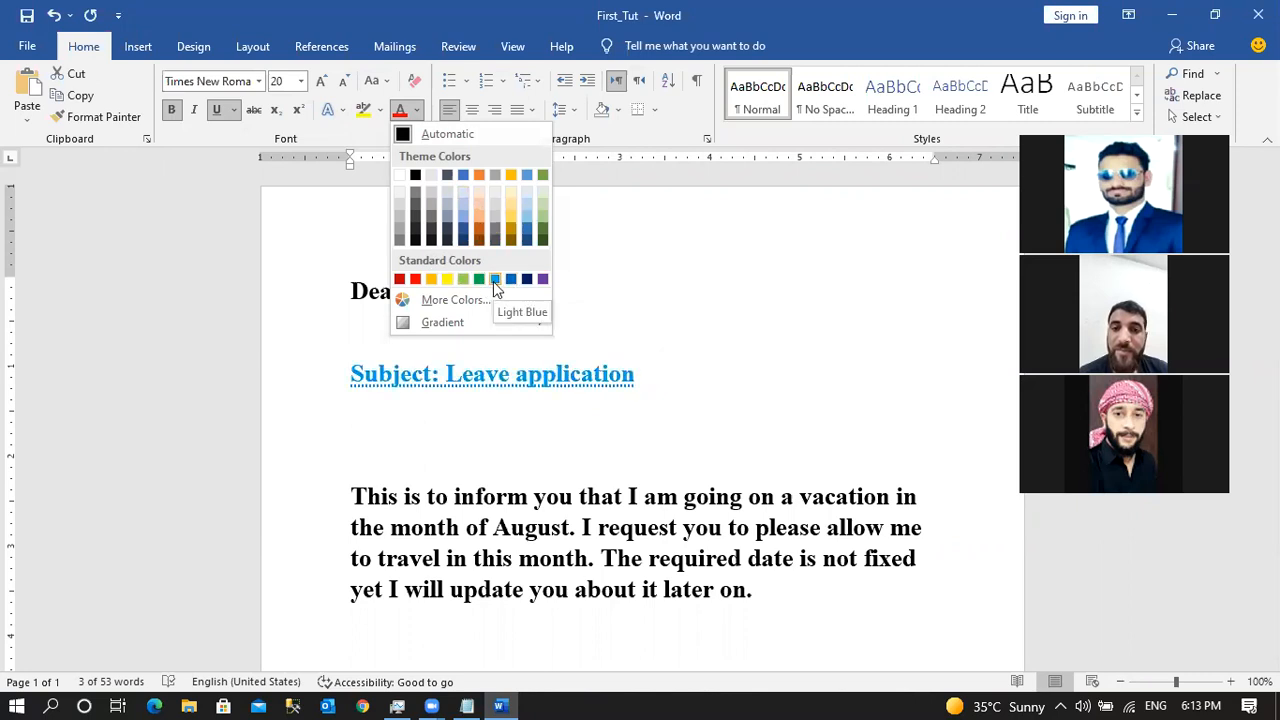
click(527, 279)
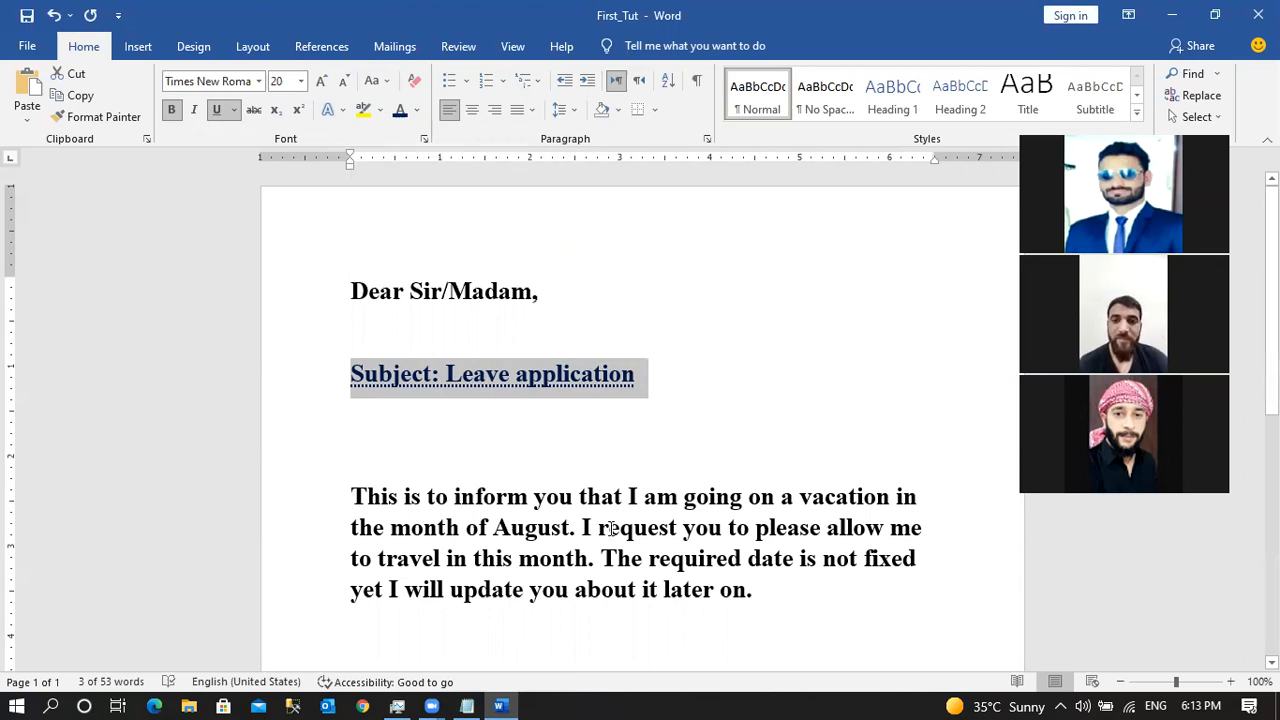
drag(496, 527, 570, 536)
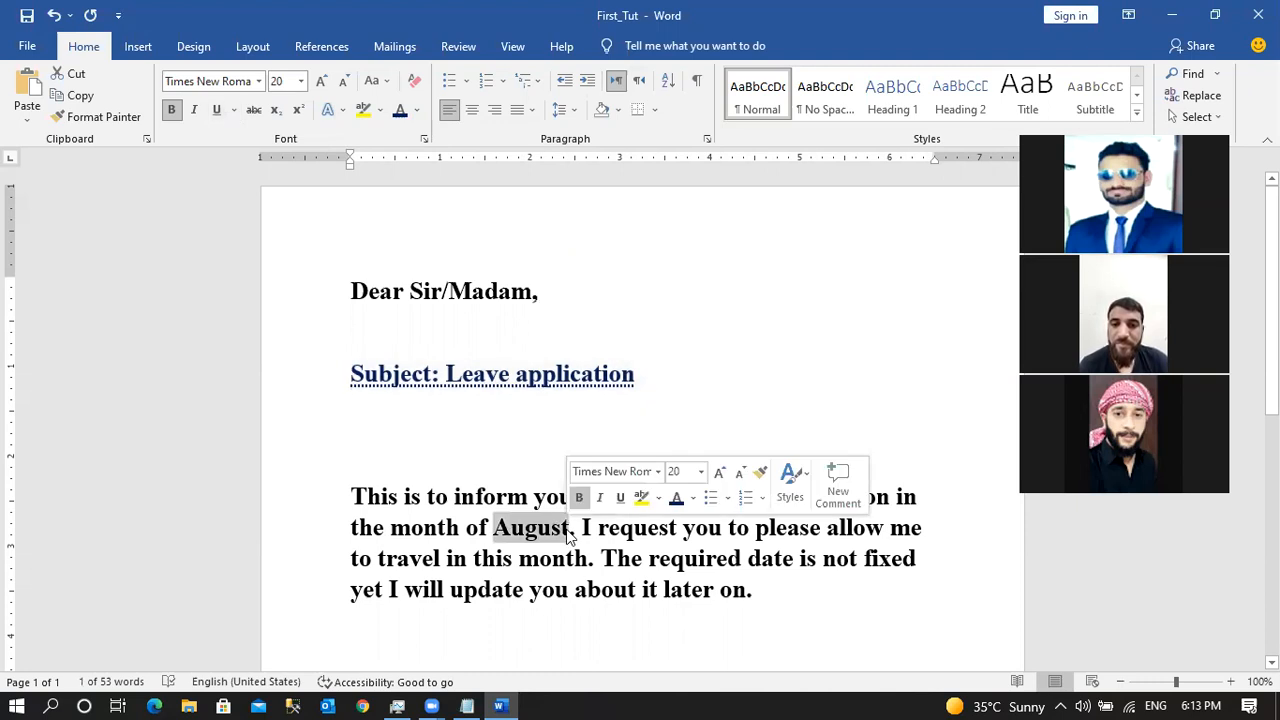
Give the word 'August' in the body paragraph a yellow highlight.
click(380, 110)
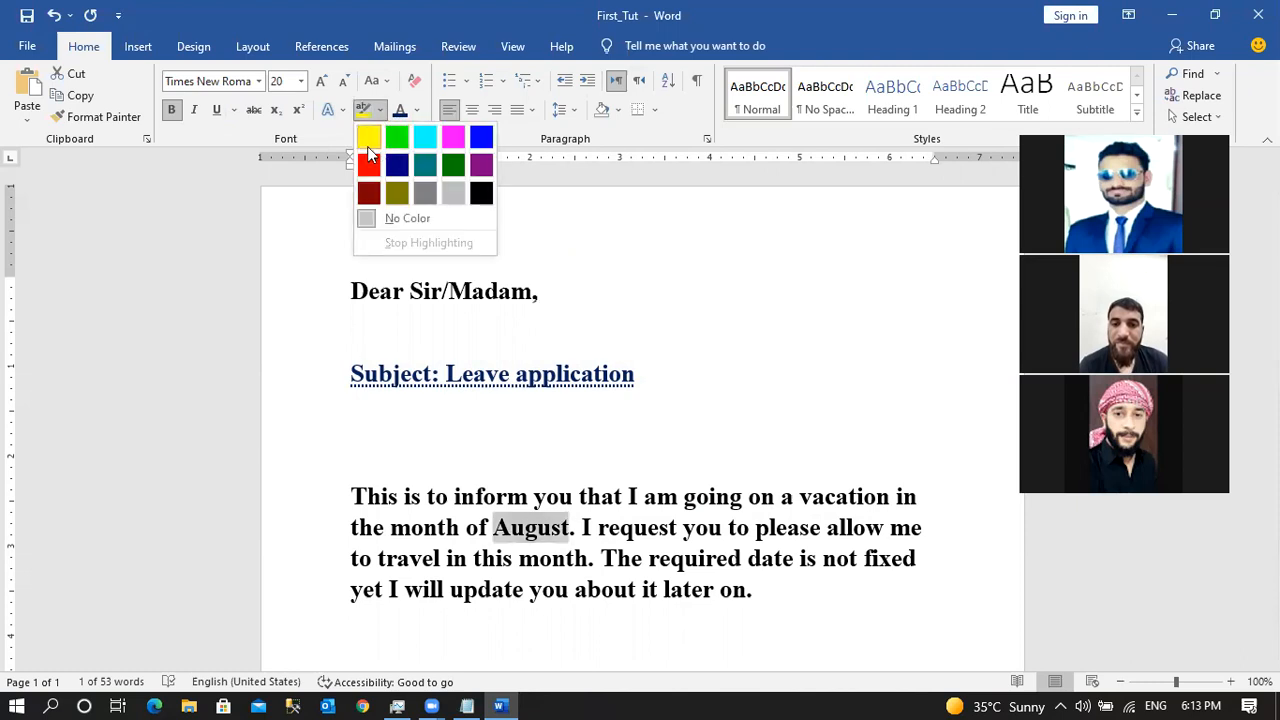
click(368, 138)
click(566, 530)
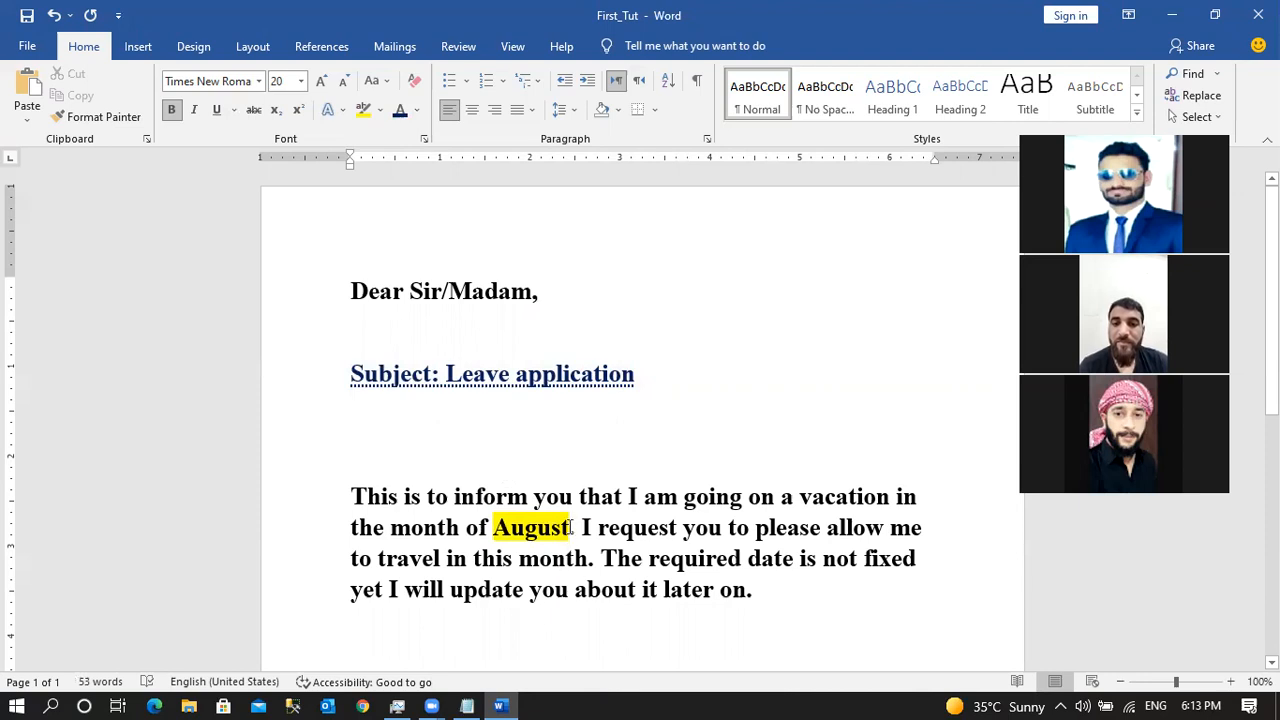
drag(570, 528, 493, 528)
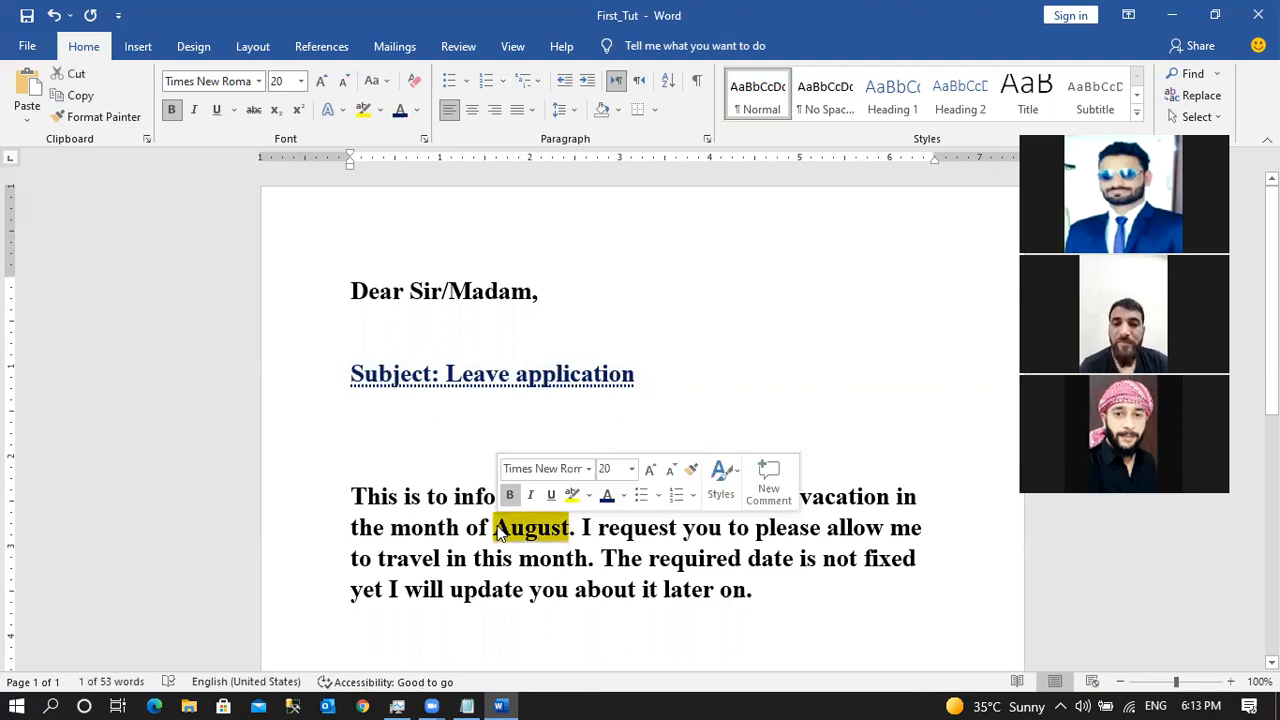
click(561, 380)
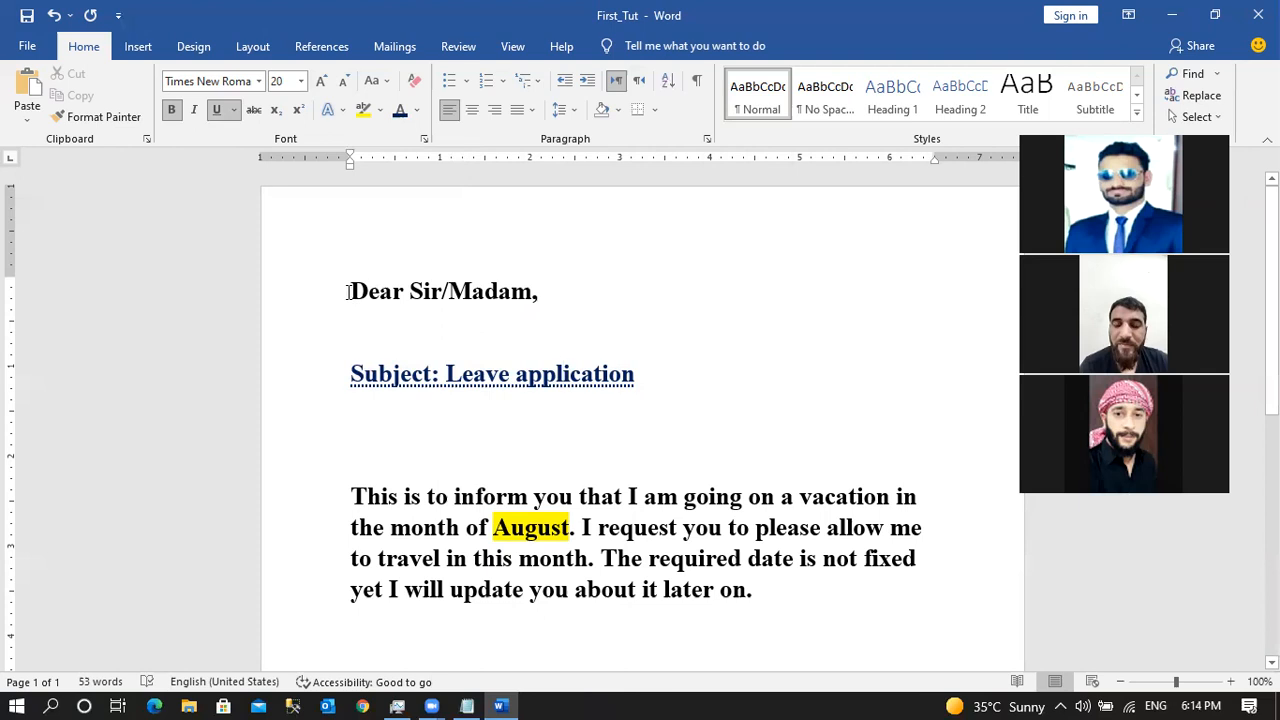
drag(562, 478, 632, 591)
Set the selected letter text to an 18 pt font size.
scroll(514, 557, down, 3)
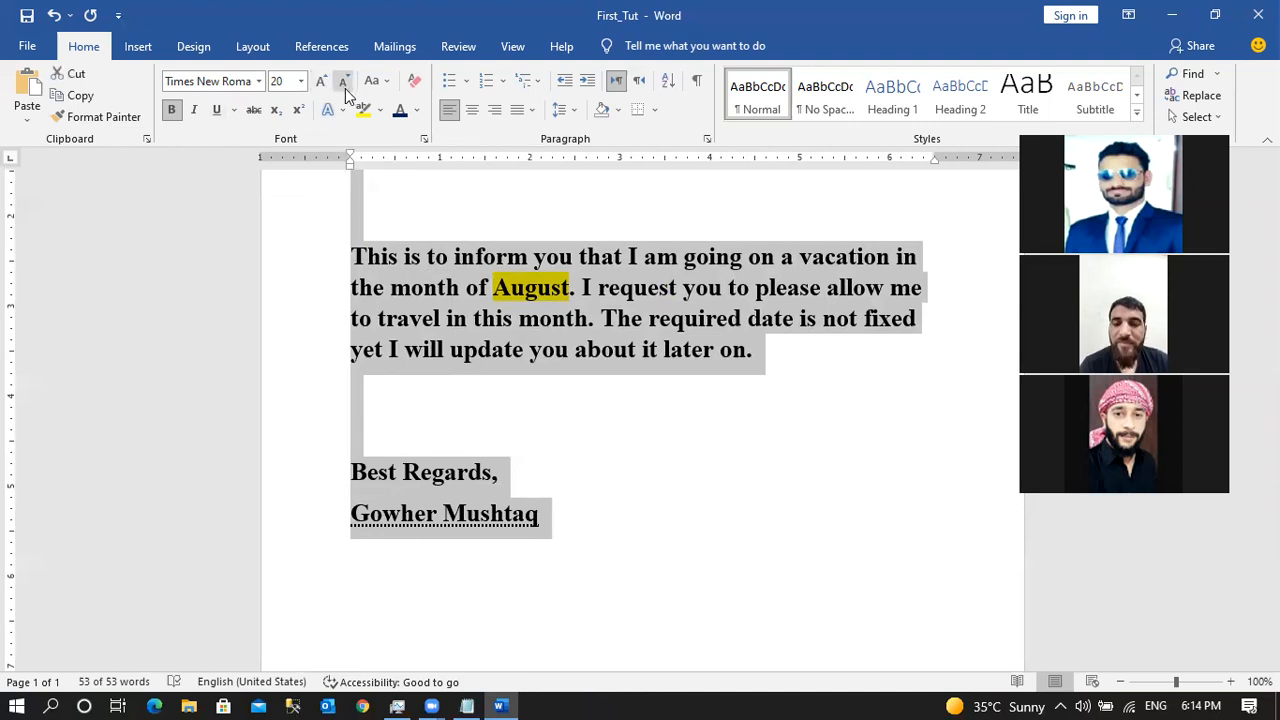
click(341, 86)
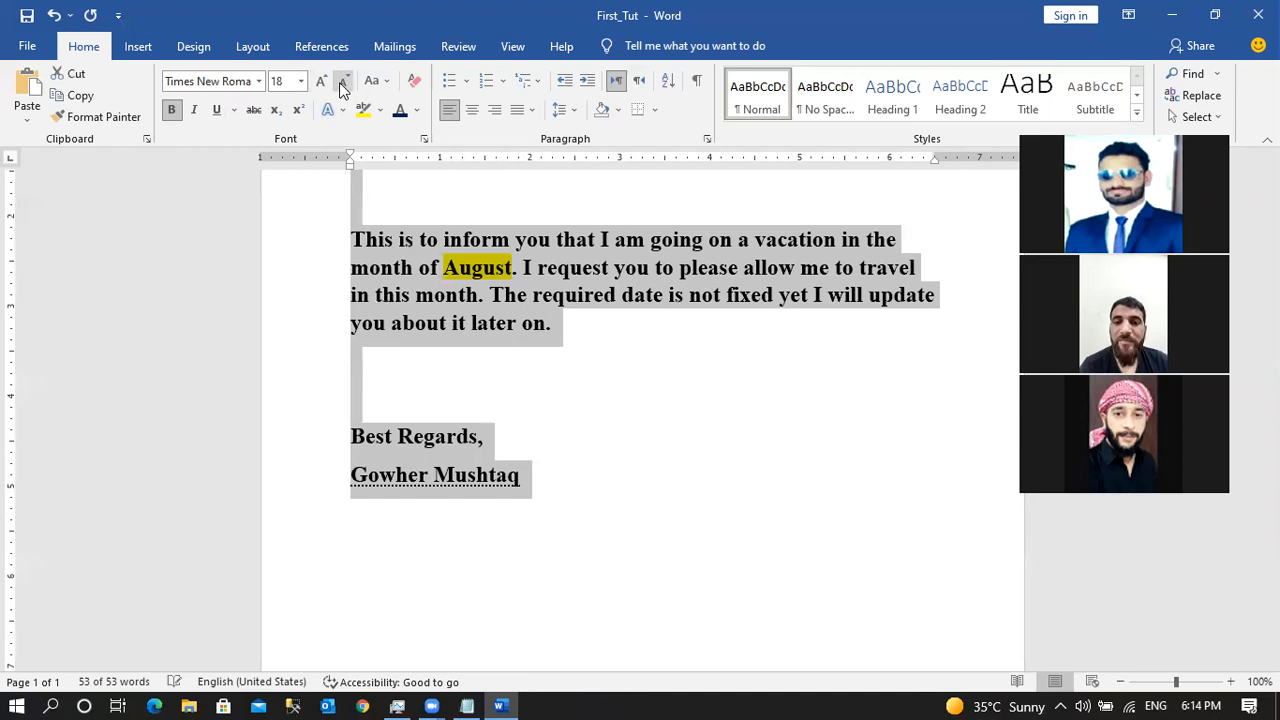
click(326, 86)
click(326, 86)
click(326, 86)
click(326, 86)
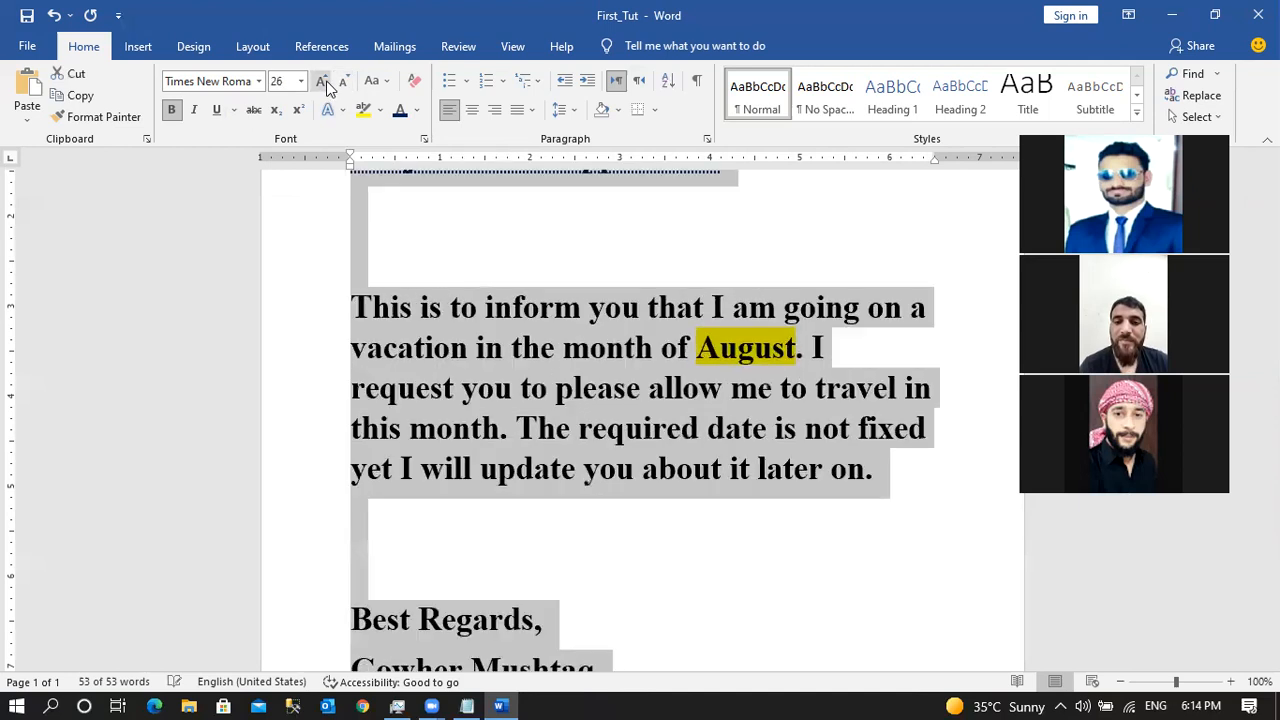
click(341, 86)
click(341, 86)
click(341, 86)
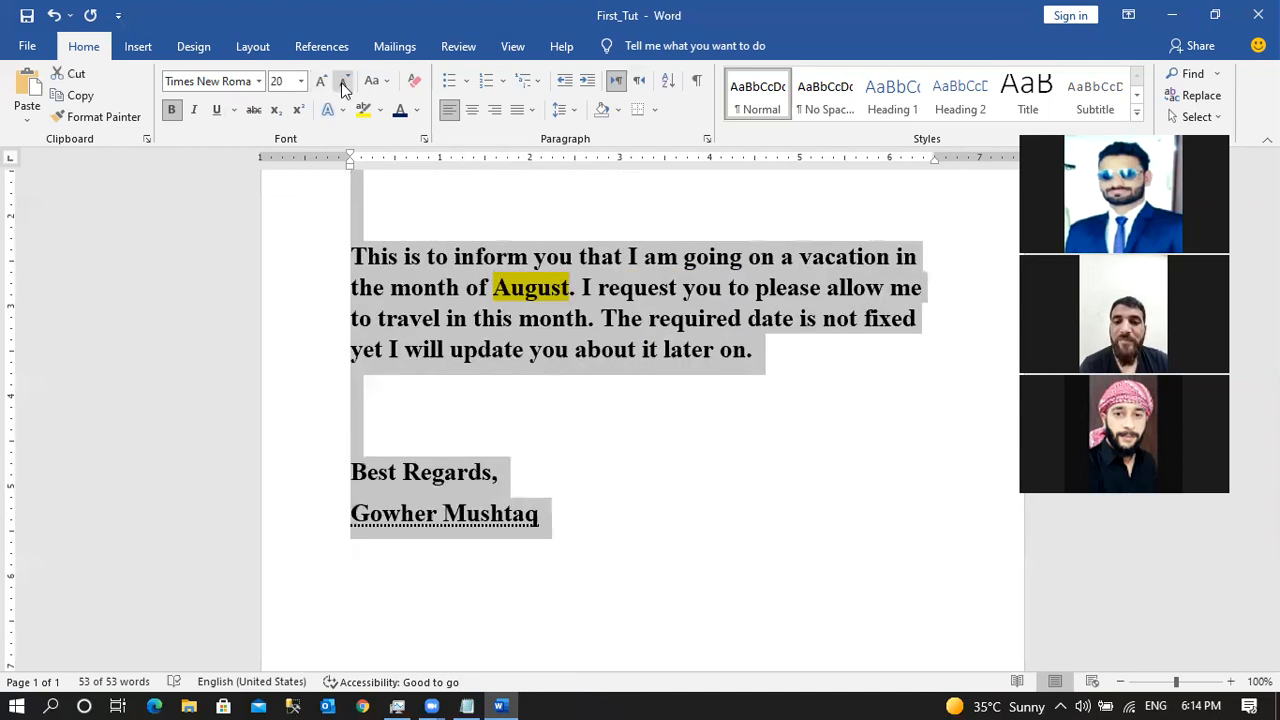
click(341, 86)
click(322, 84)
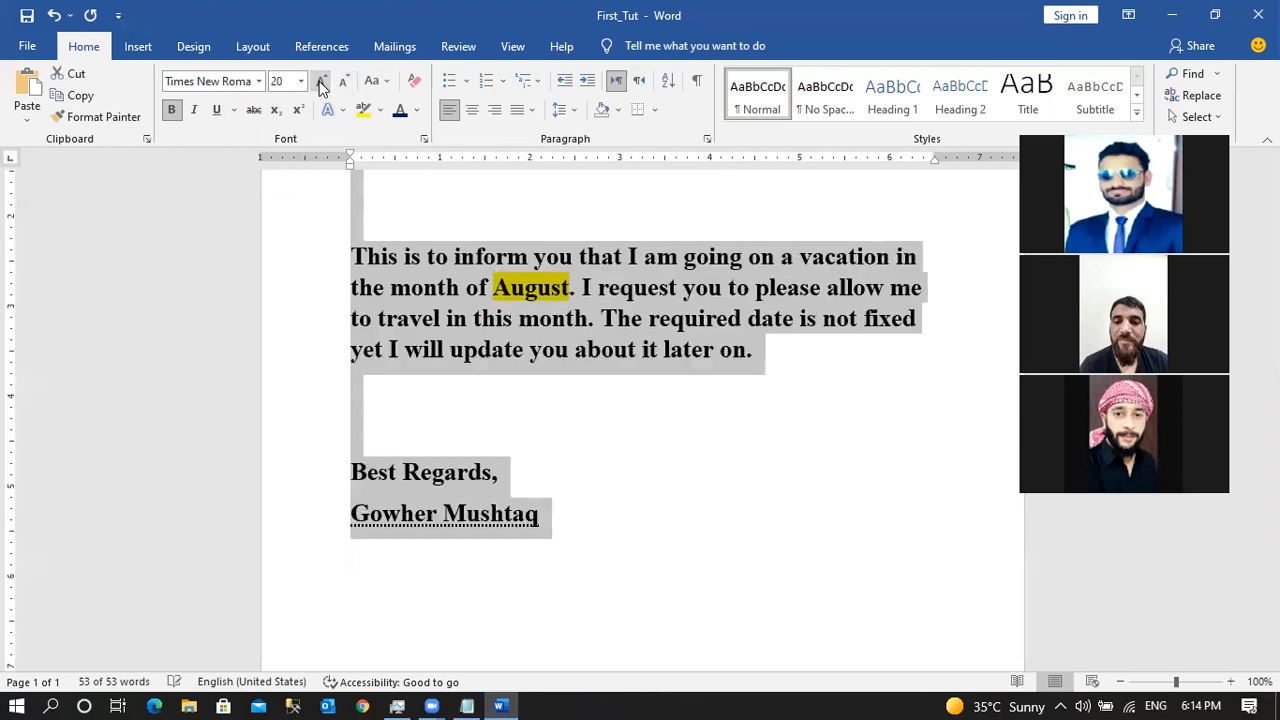
click(341, 86)
click(322, 84)
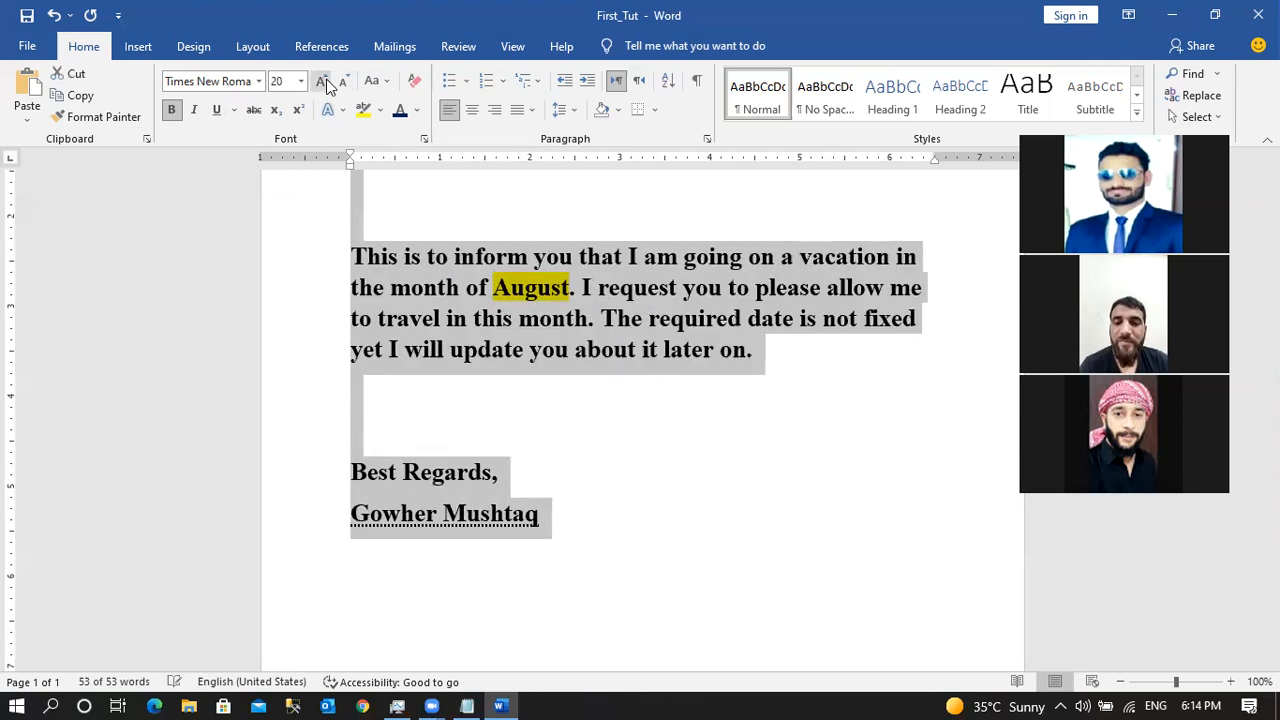
click(342, 86)
click(341, 87)
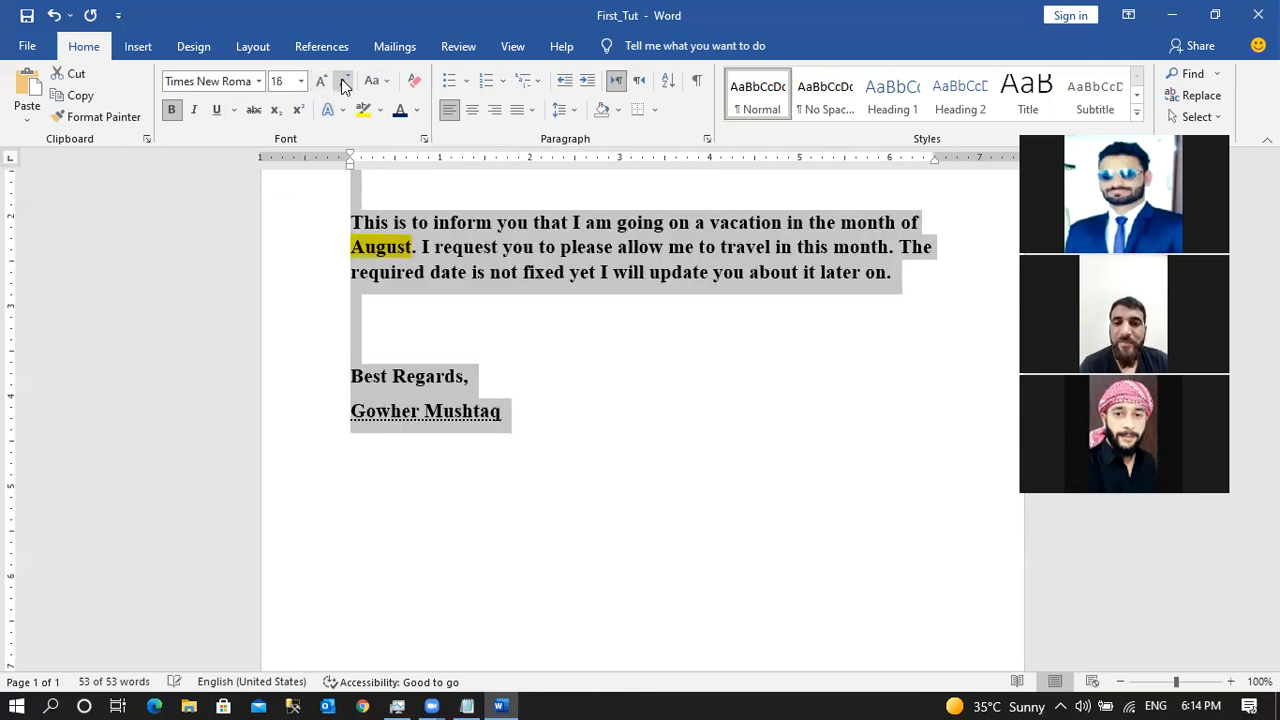
click(322, 82)
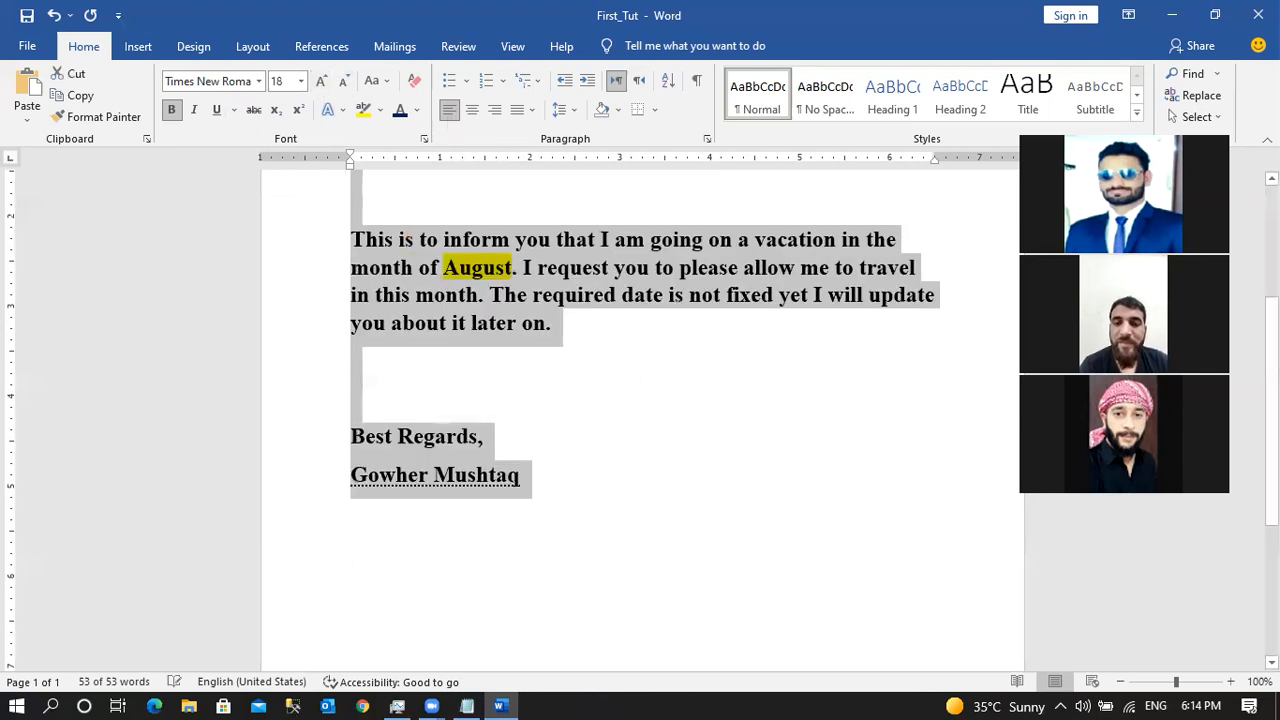
Scroll back up to the greeting and select the 'Subject: Leave application' line.
scroll(617, 470, up, 3)
click(617, 481)
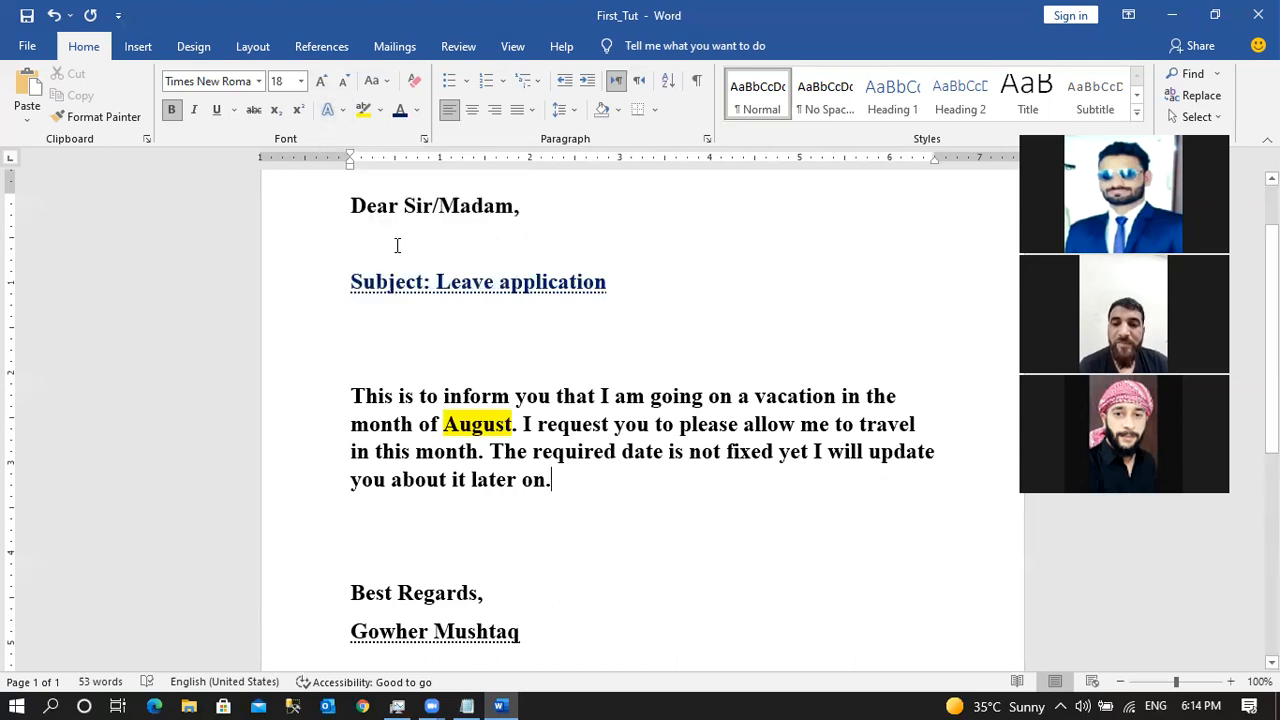
click(416, 335)
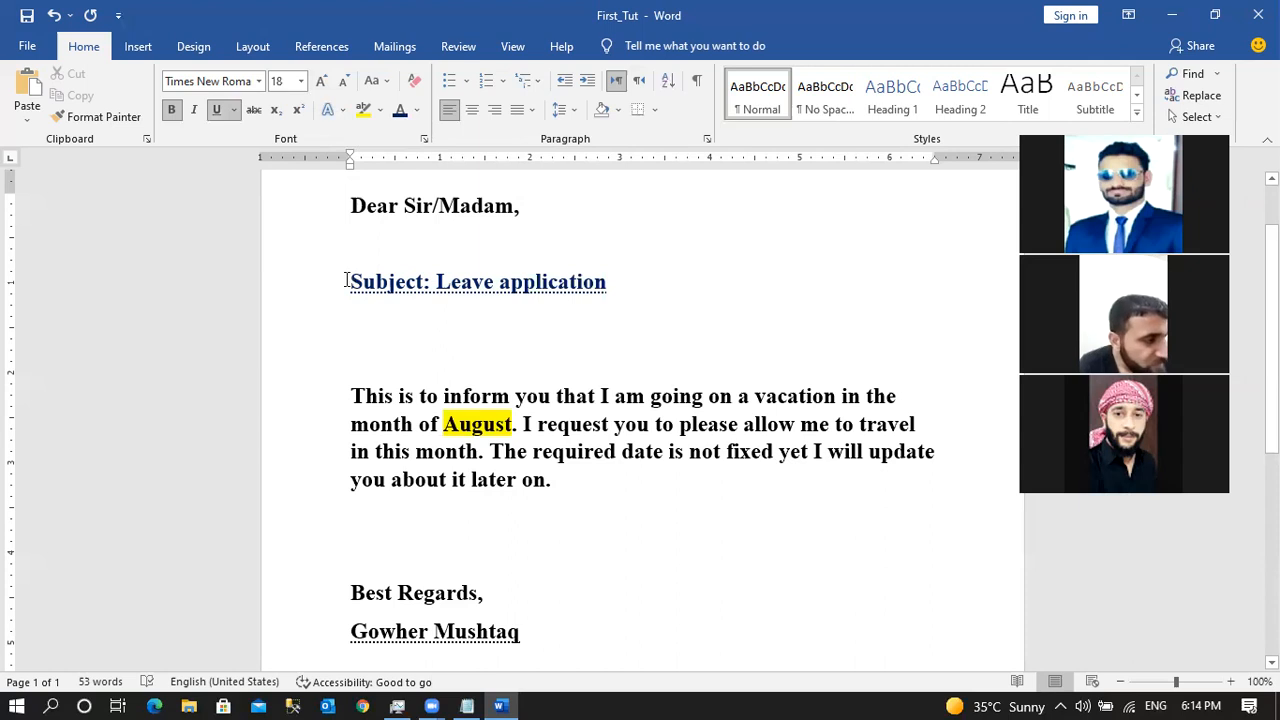
drag(365, 281, 587, 291)
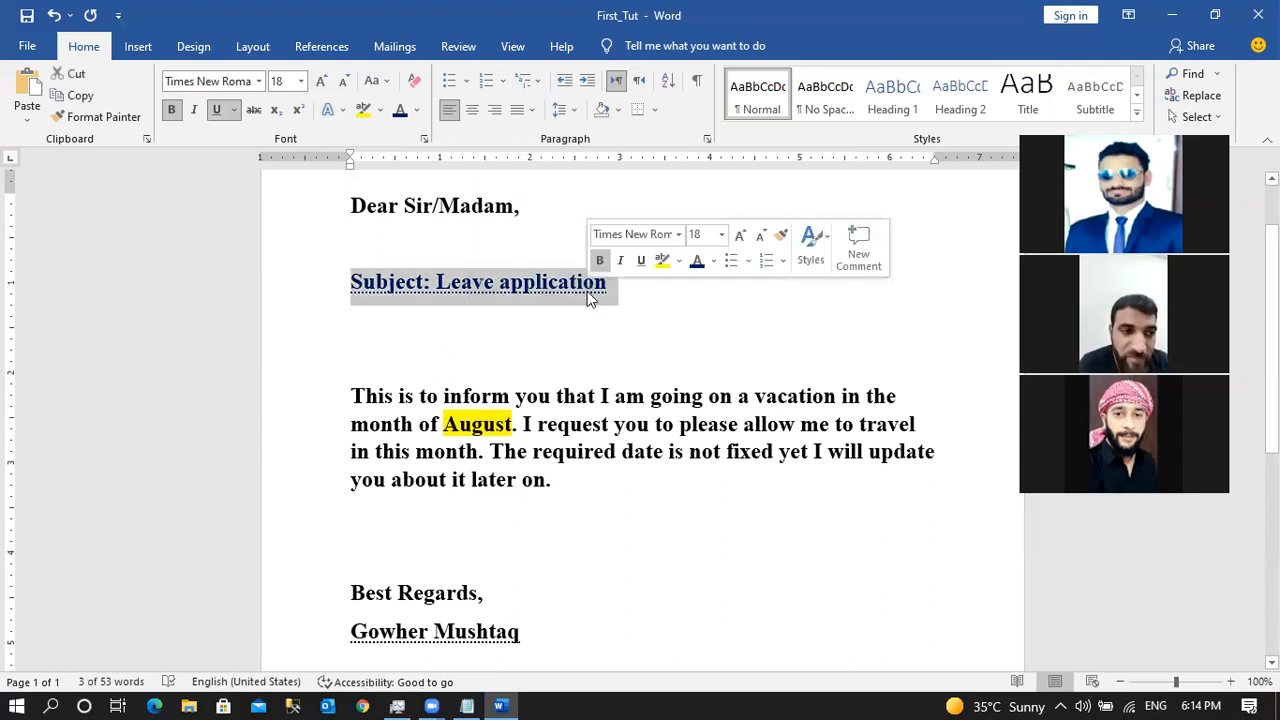
Apply a grey shadowed text effect to the Subject line.
click(341, 112)
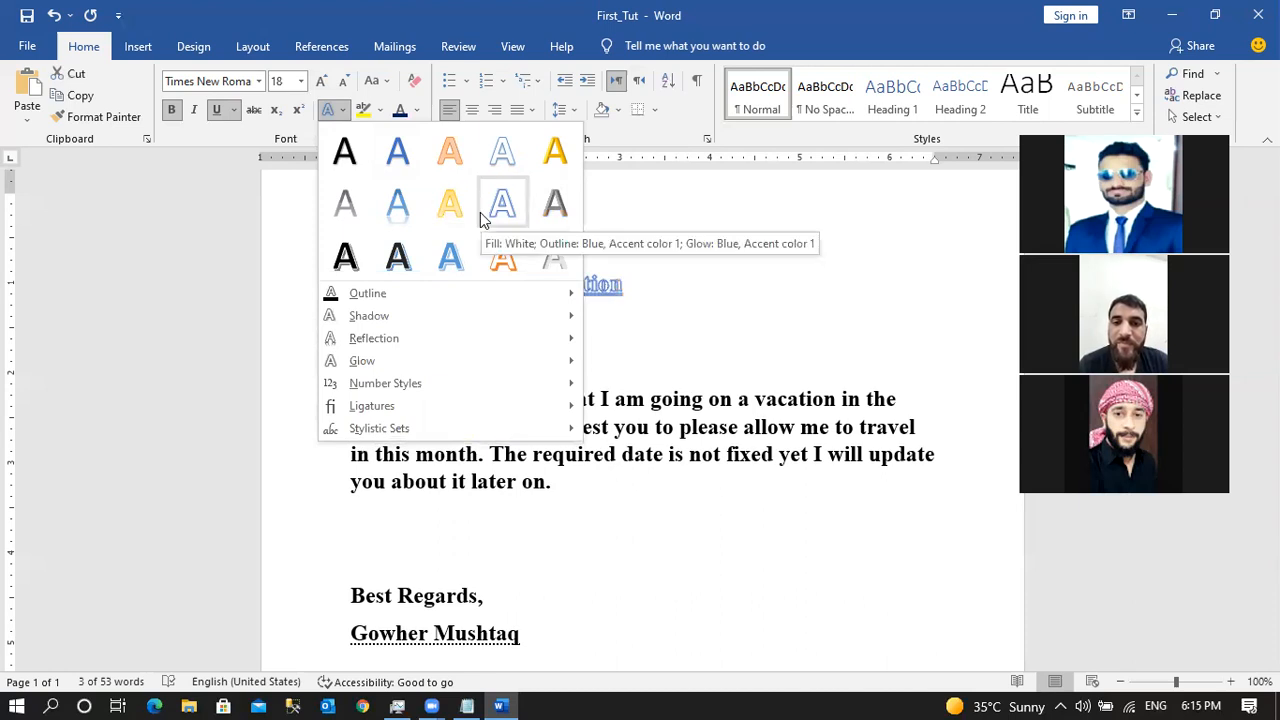
click(555, 205)
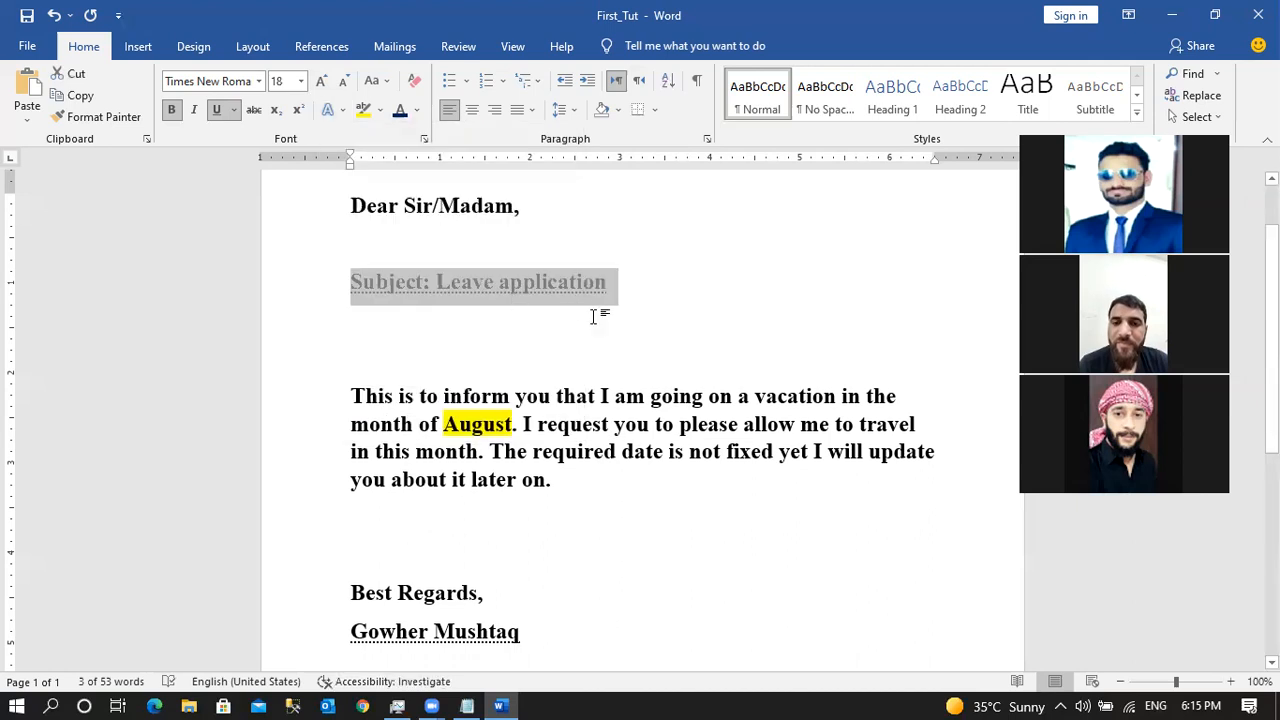
click(608, 323)
drag(608, 283, 357, 288)
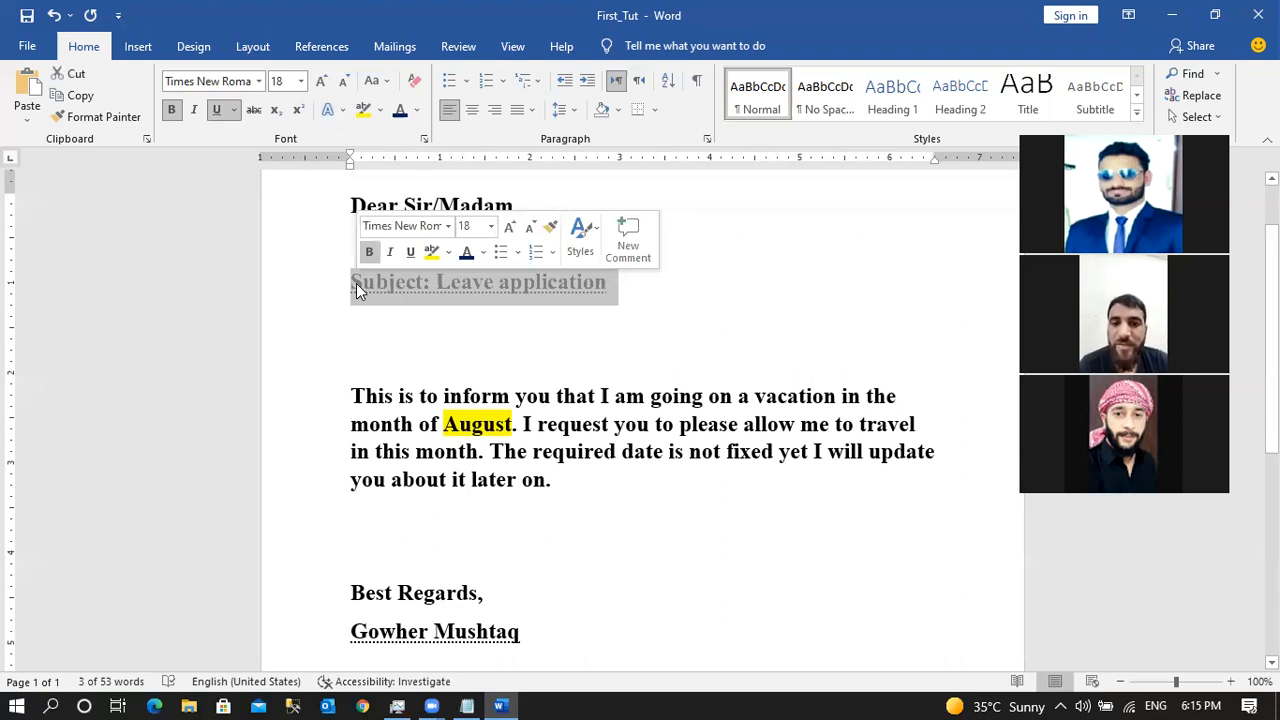
click(343, 112)
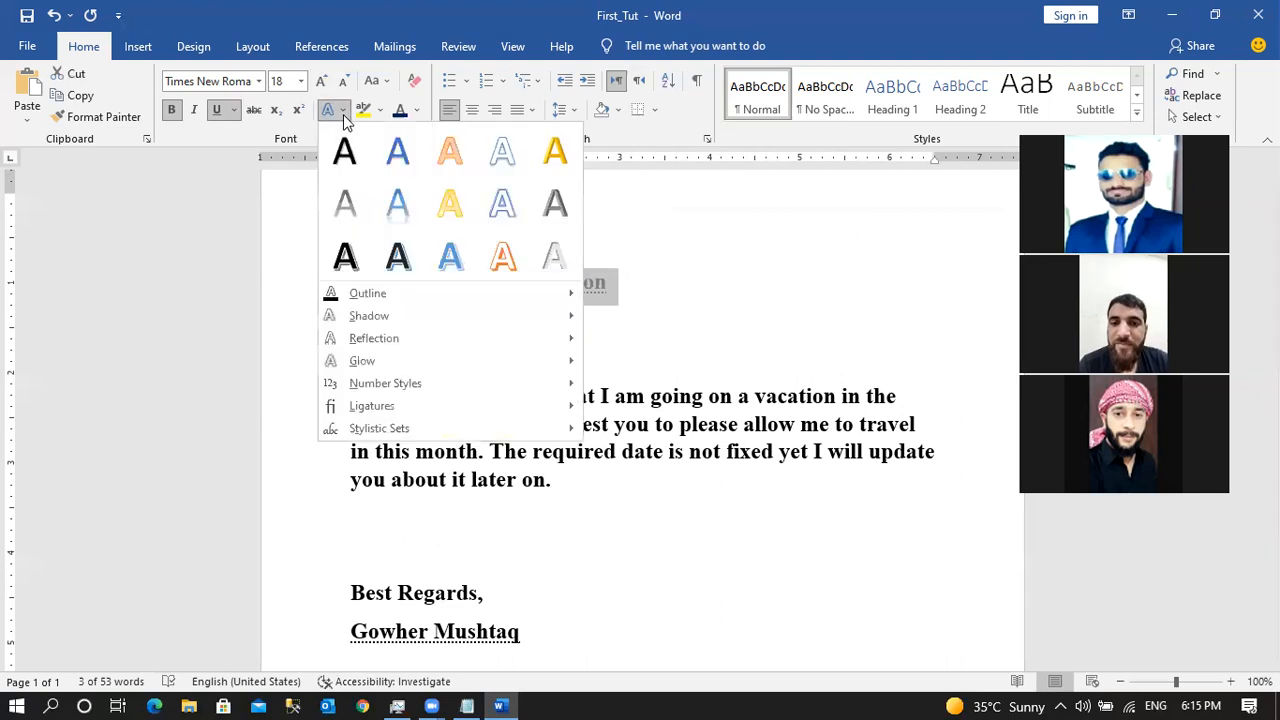
click(407, 257)
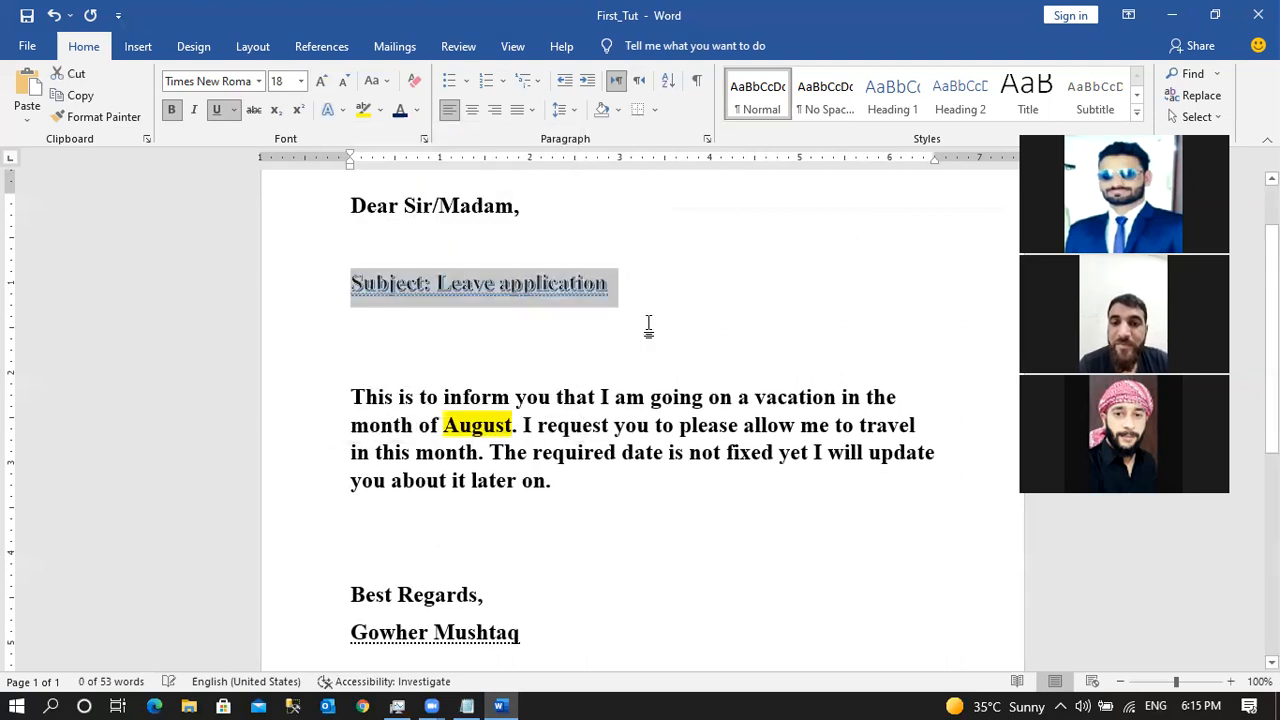
Grow the Subject line to 26 pt, give it a blue text effect, and save.
click(321, 80)
click(321, 80)
click(321, 80)
click(321, 80)
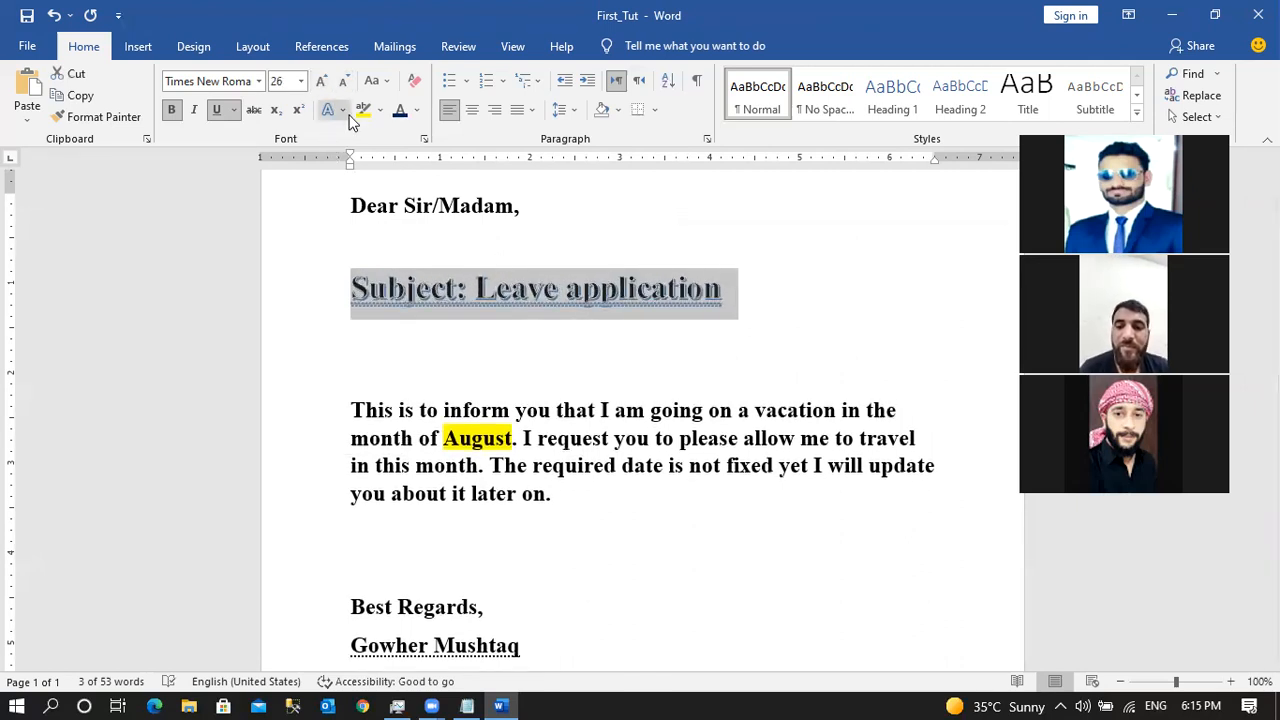
click(333, 110)
click(497, 264)
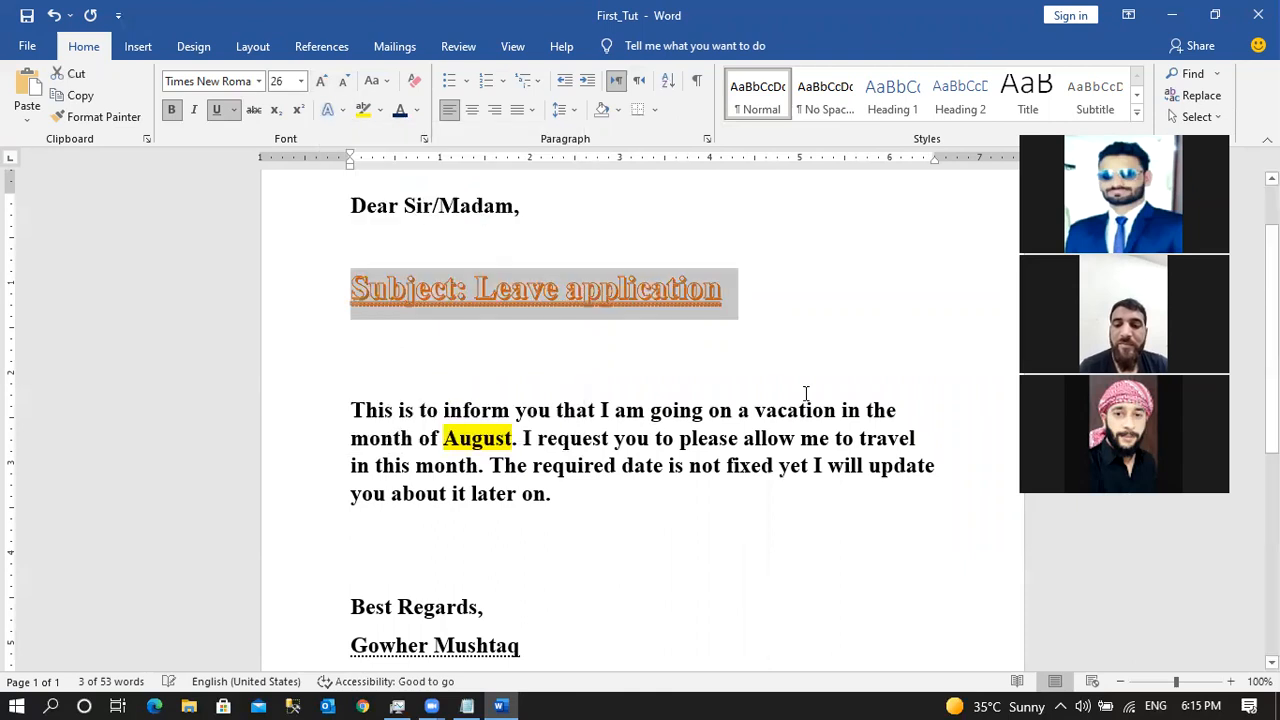
click(347, 109)
click(449, 254)
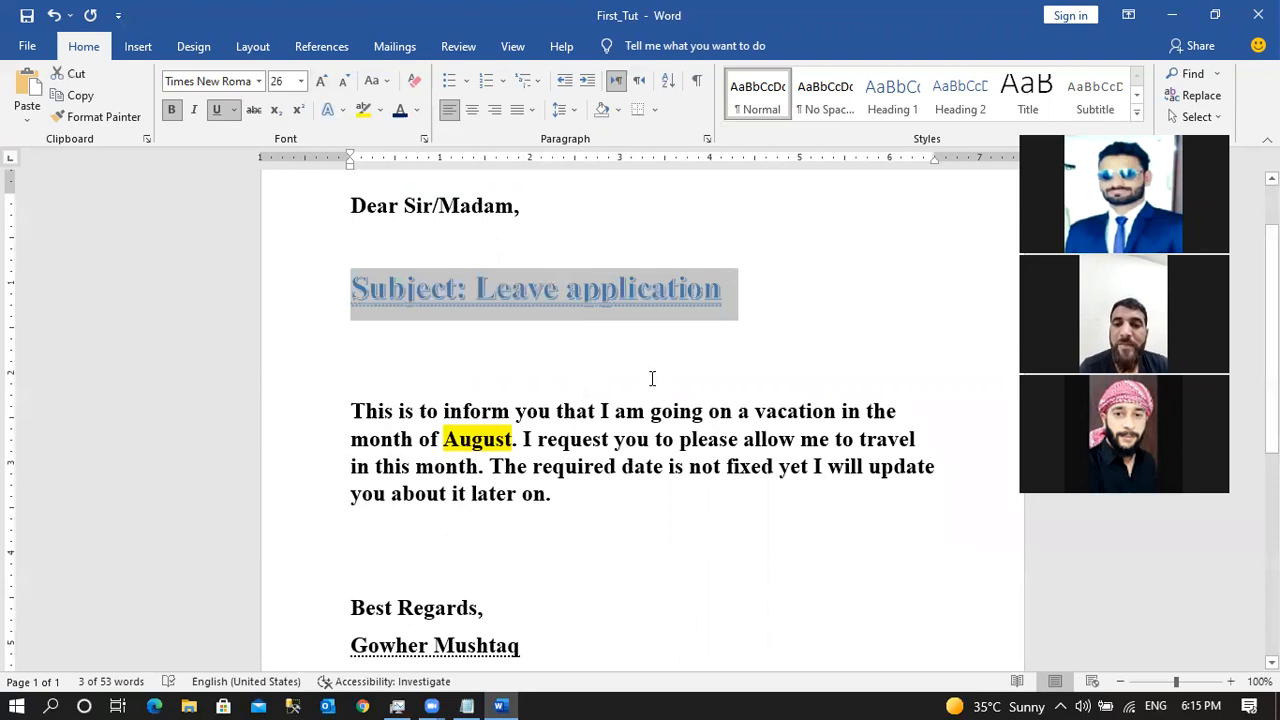
key(ctrl+s)
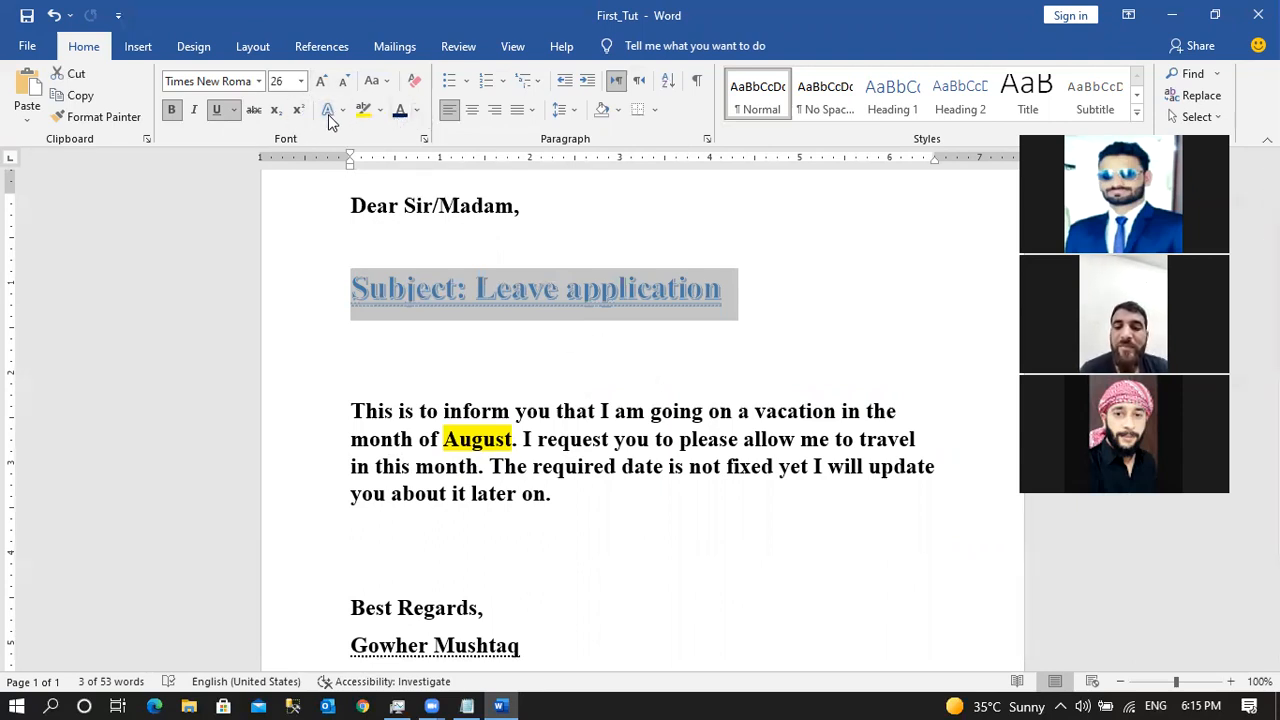
Change the Subject line's case, trying lowercase before settling on UPPERCASE.
click(386, 82)
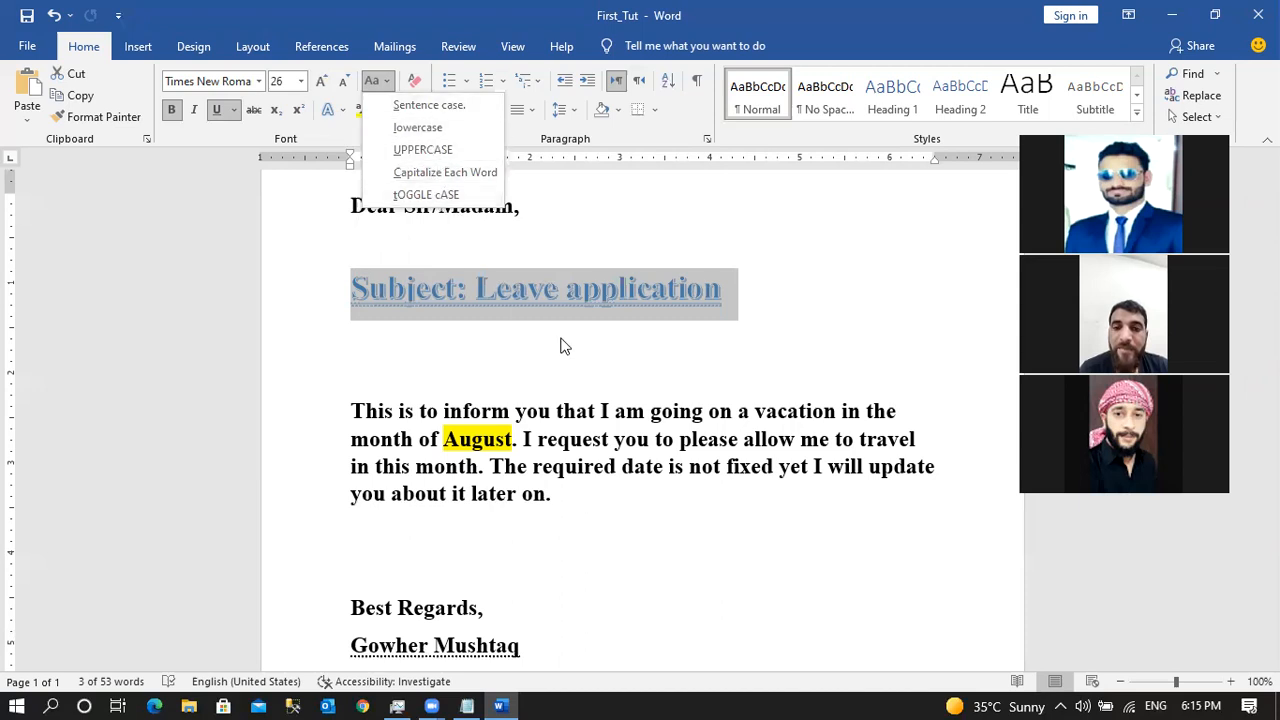
click(549, 281)
click(725, 285)
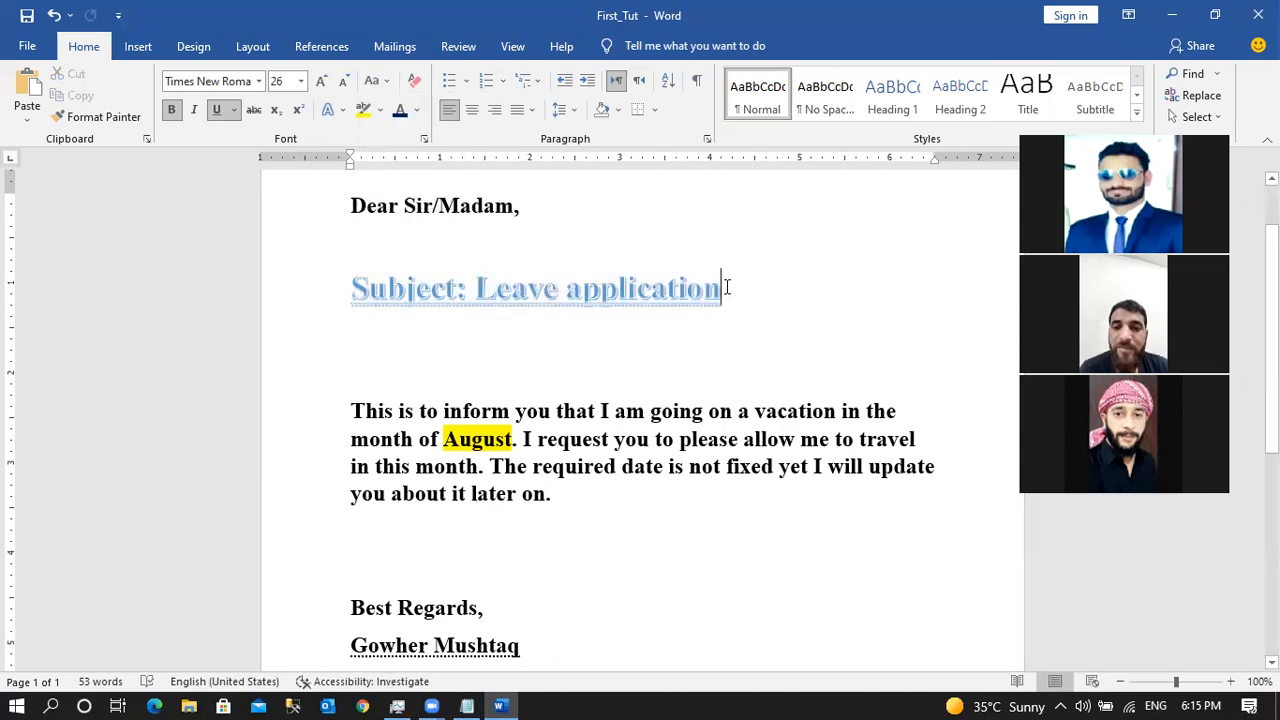
triple_click(433, 293)
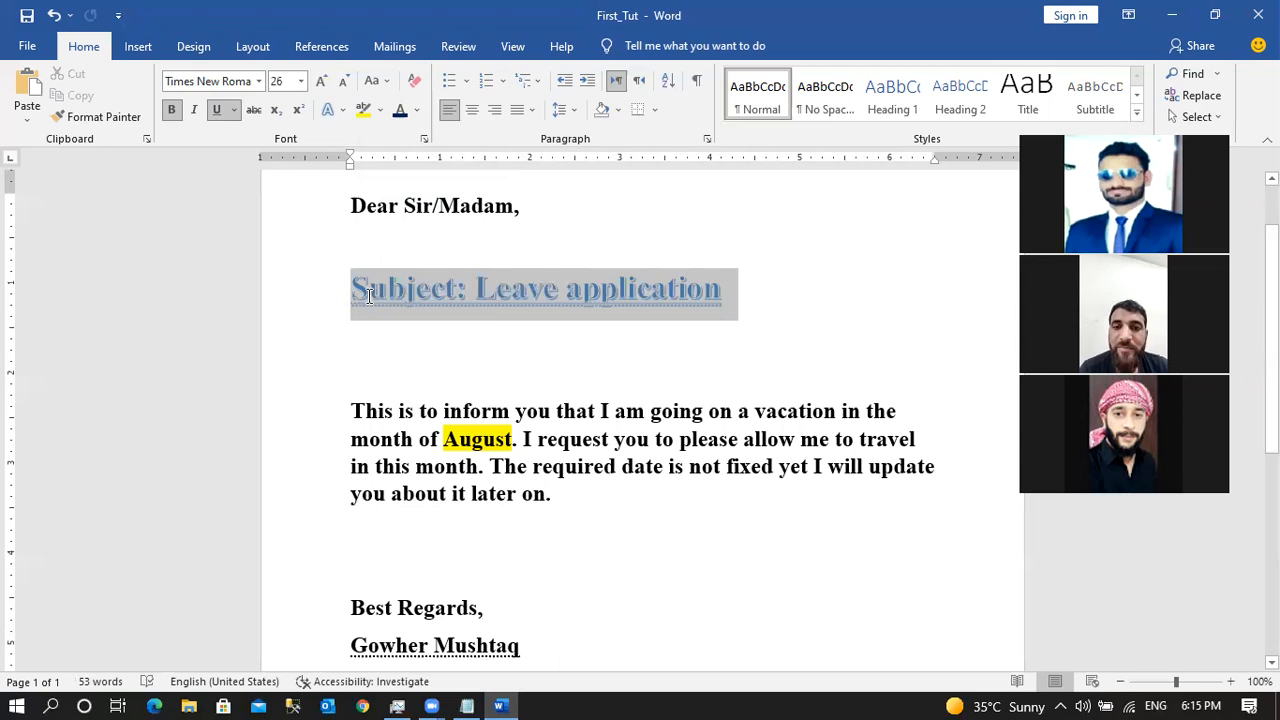
click(385, 84)
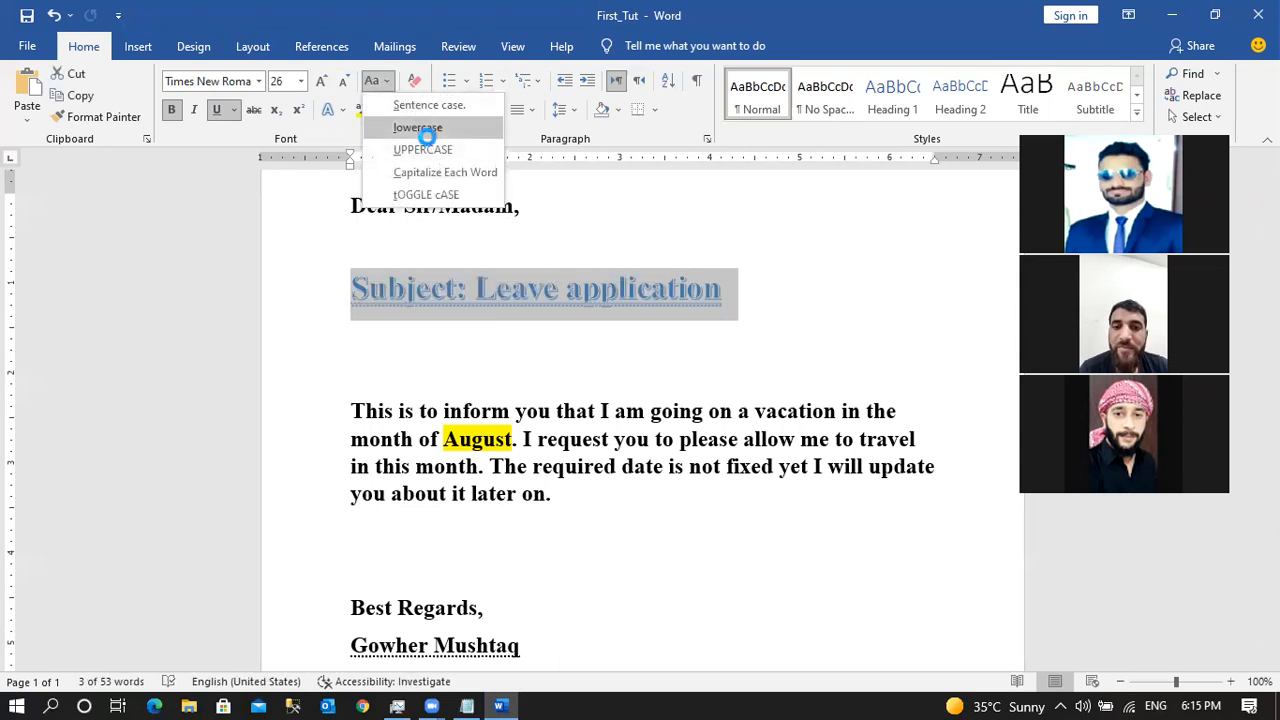
click(420, 127)
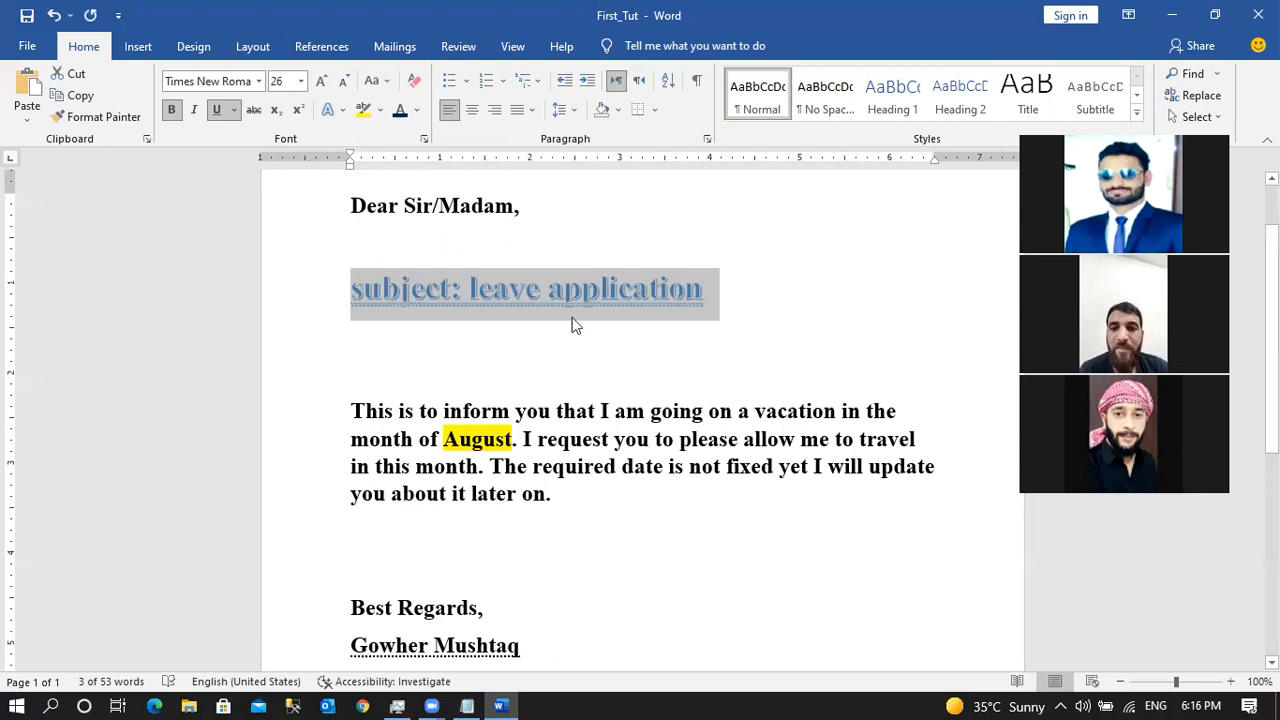
click(385, 84)
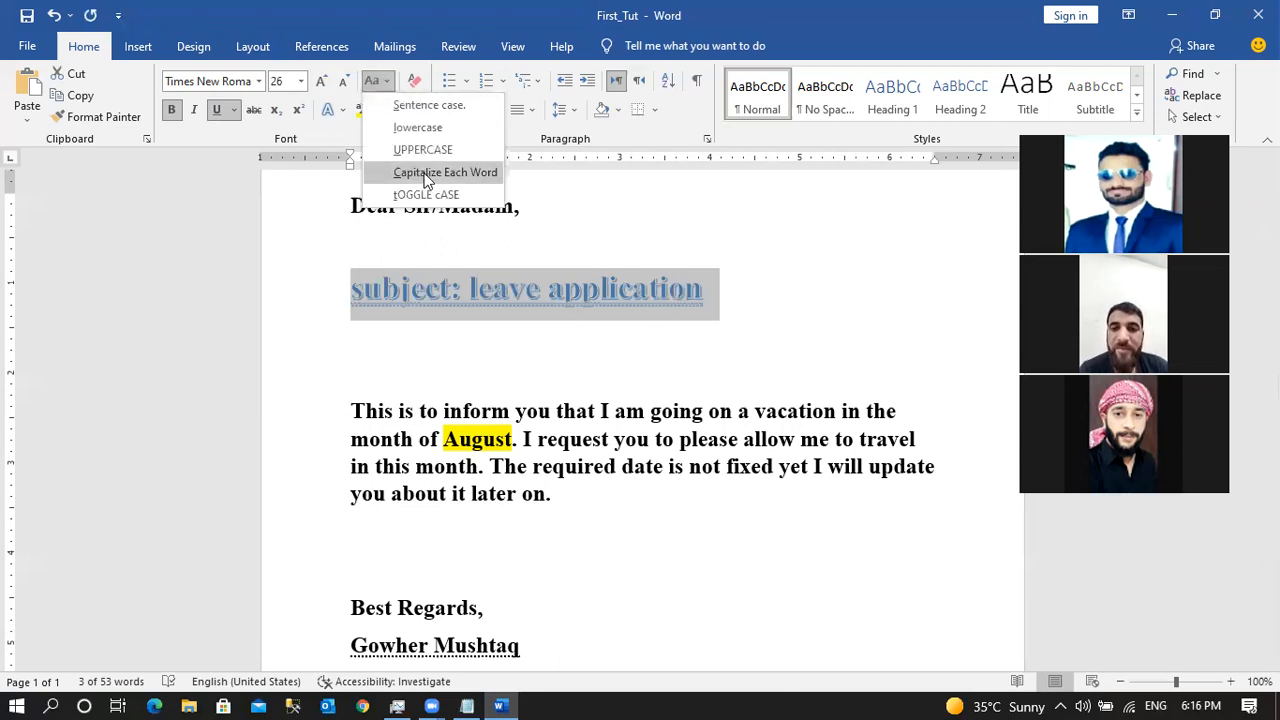
click(424, 149)
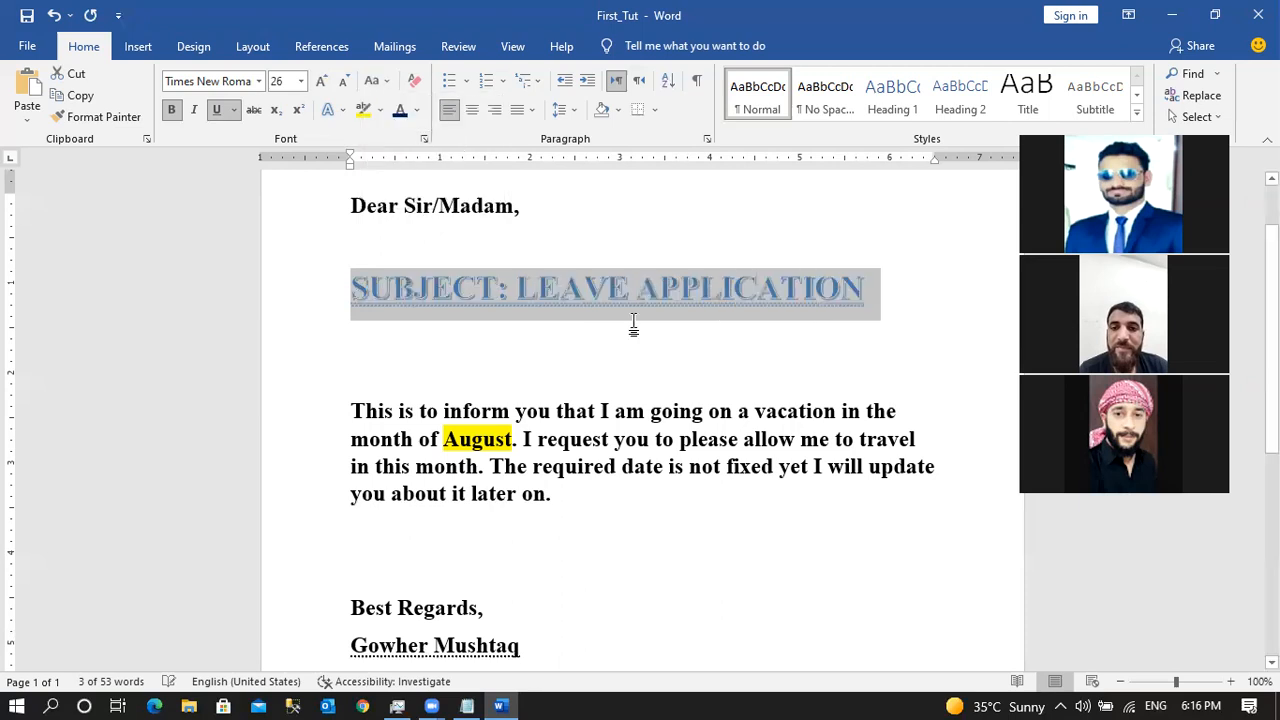
Review the Change Case options again without changing anything, and deselect the heading.
click(384, 81)
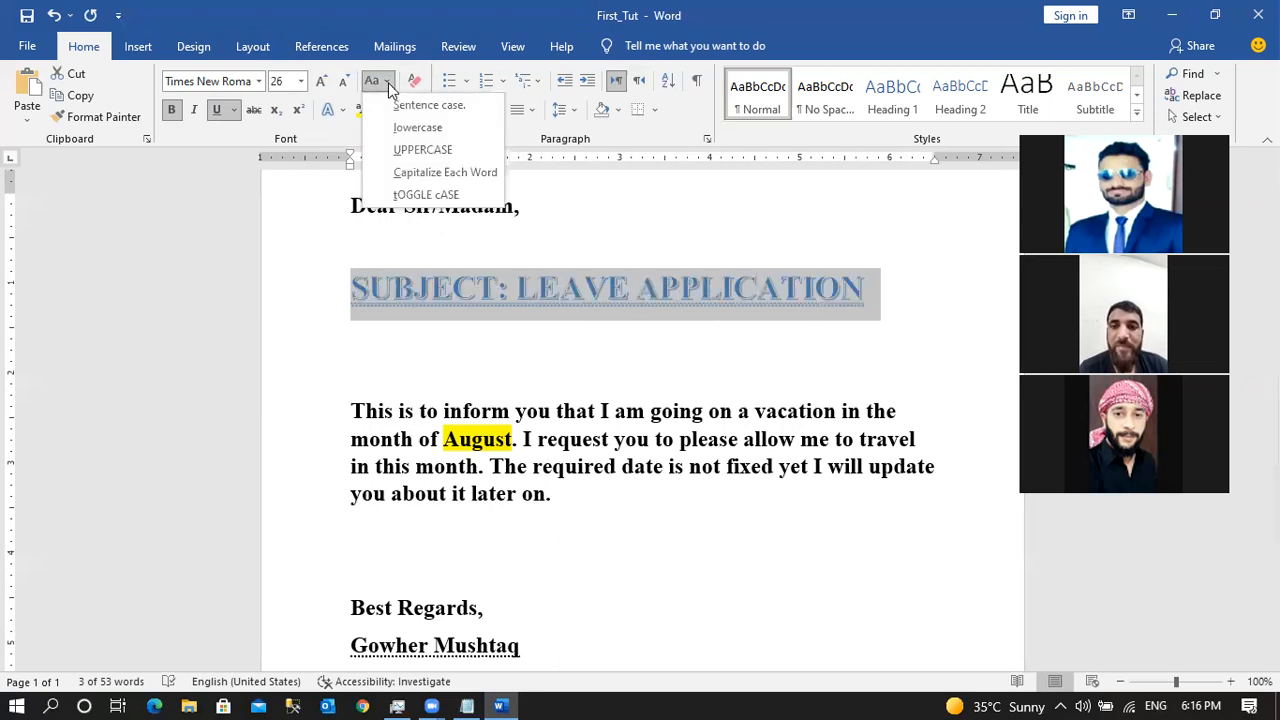
click(366, 407)
click(366, 407)
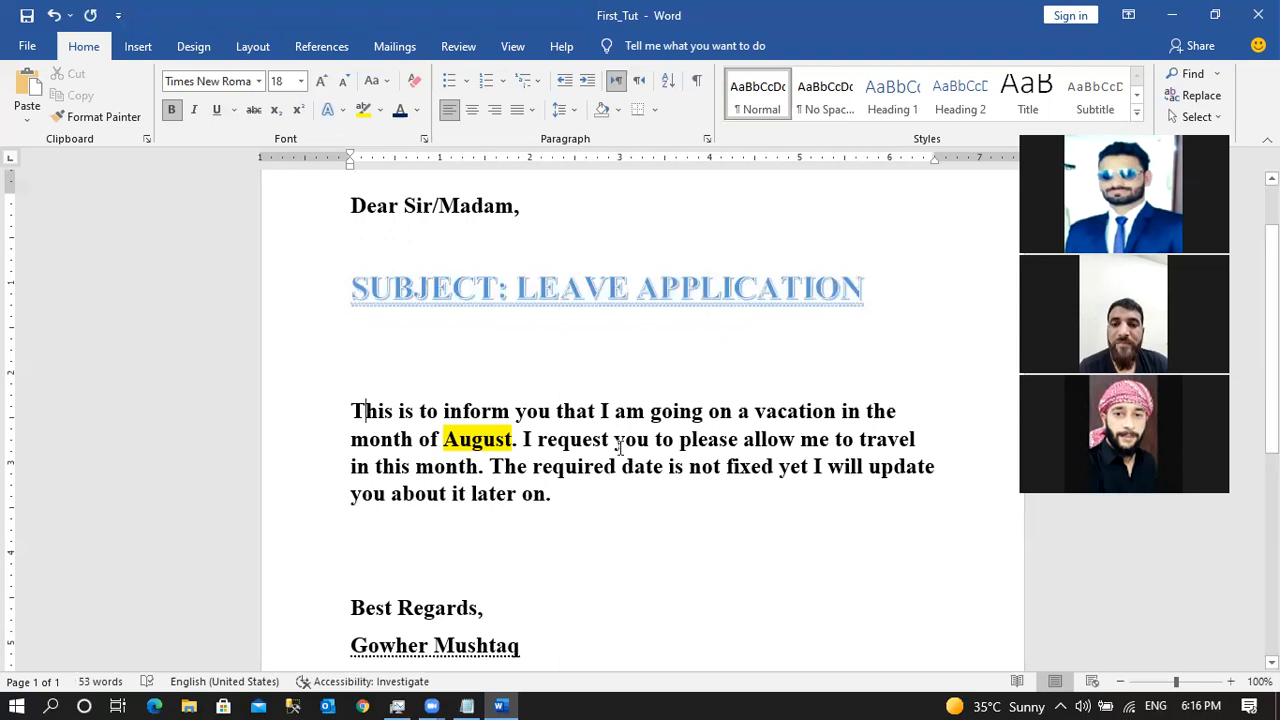
click(378, 80)
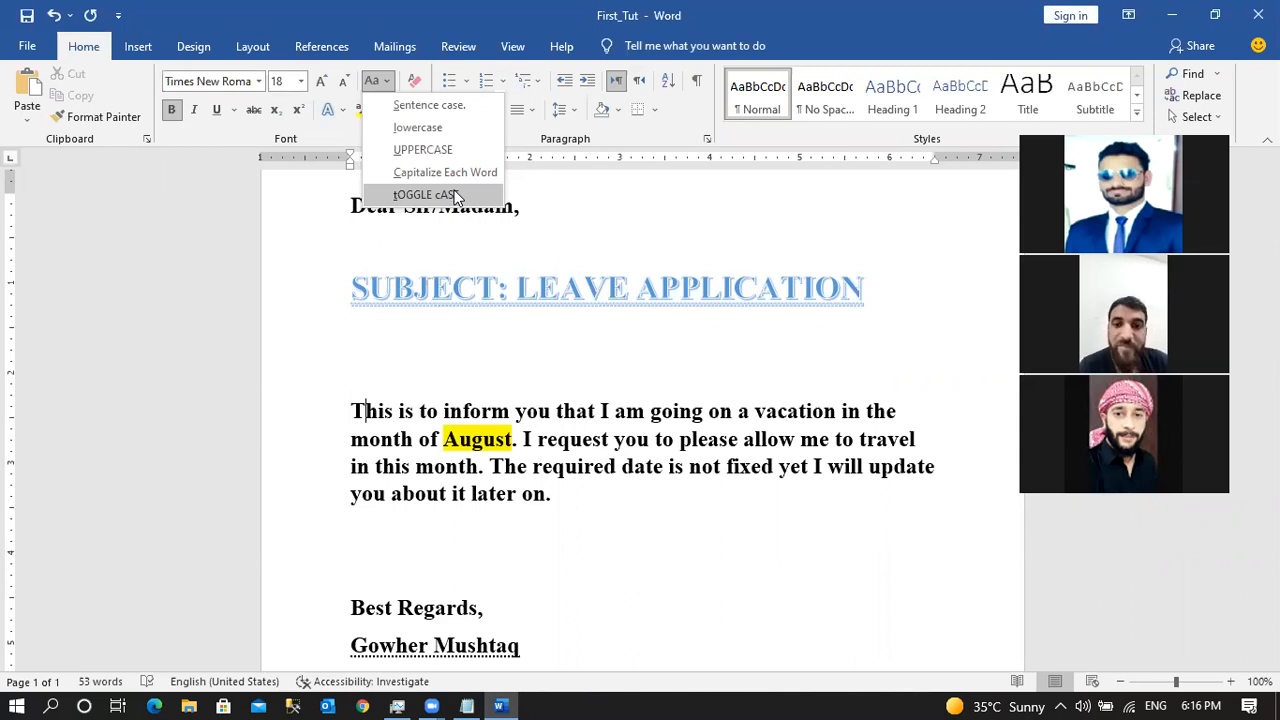
click(416, 395)
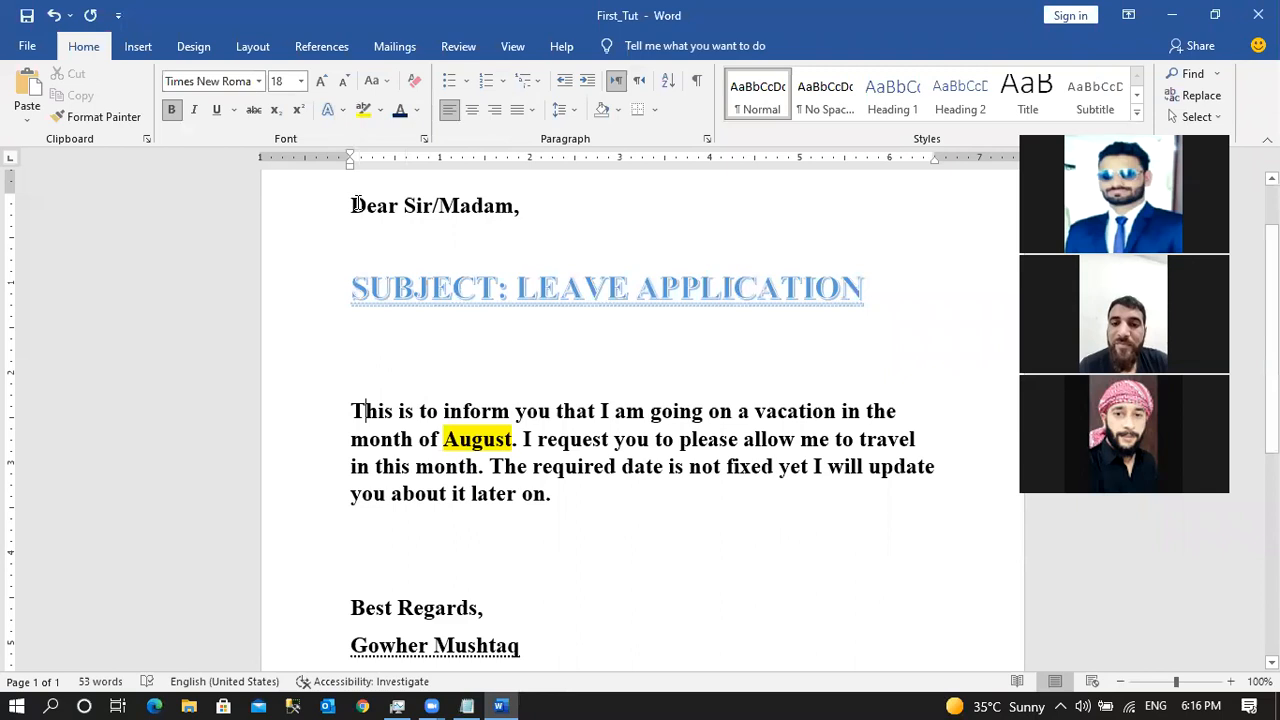
drag(351, 205, 399, 206)
drag(358, 410, 578, 493)
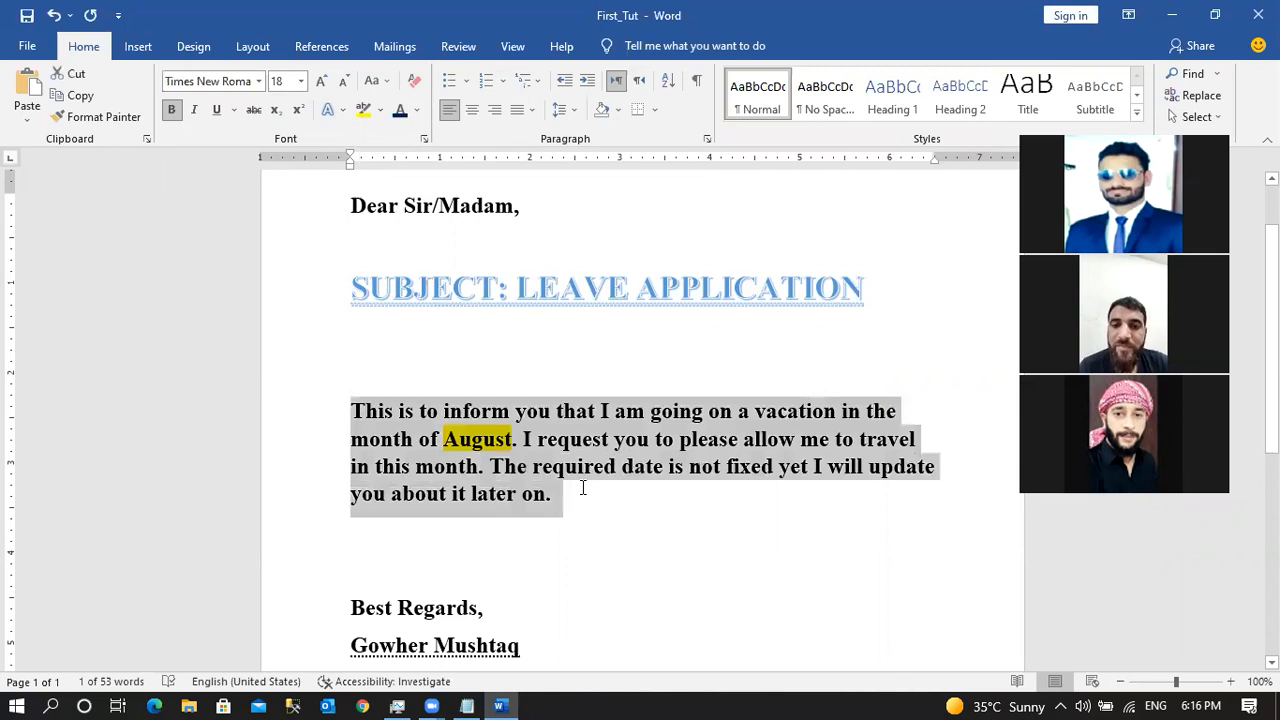
click(387, 83)
click(403, 106)
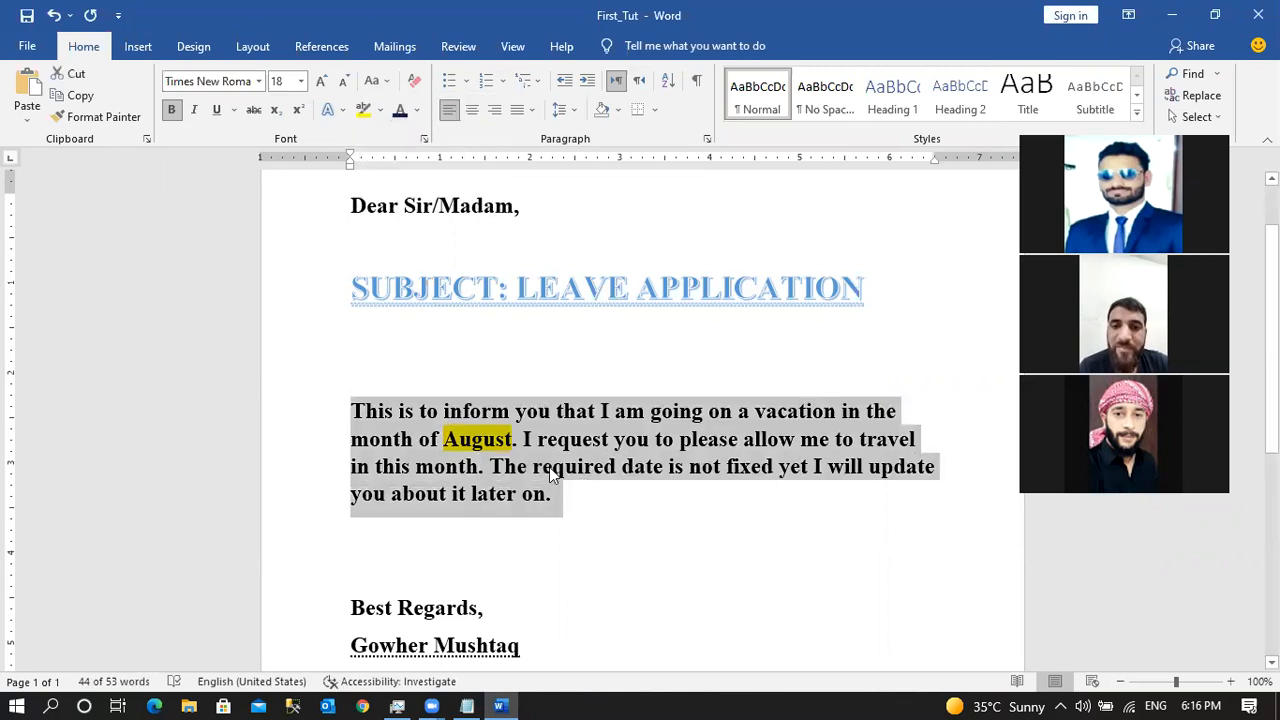
click(379, 81)
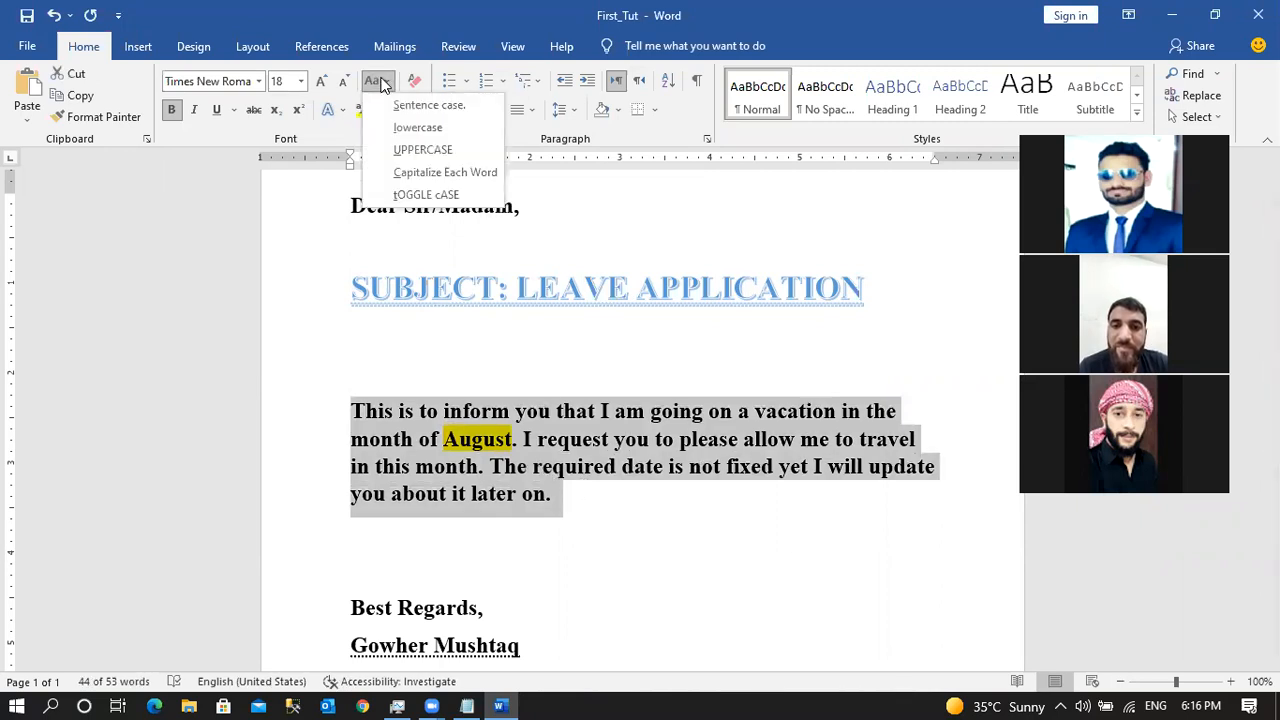
click(420, 173)
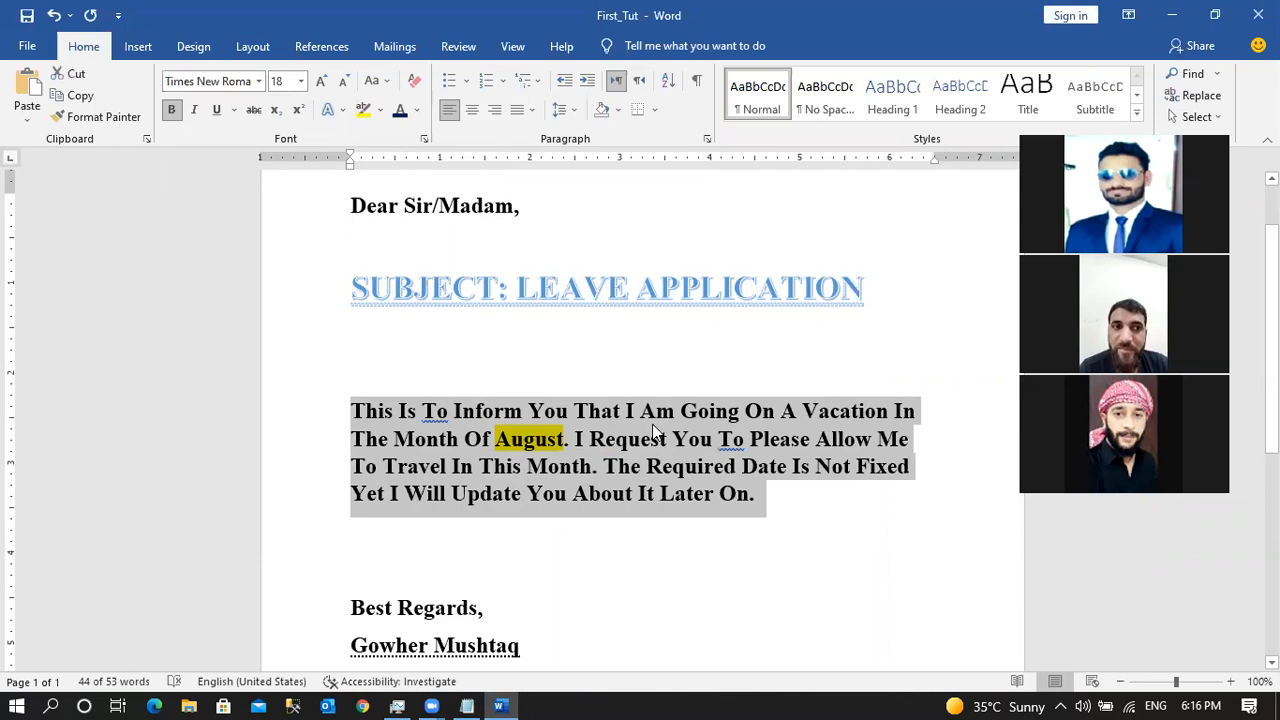
click(379, 81)
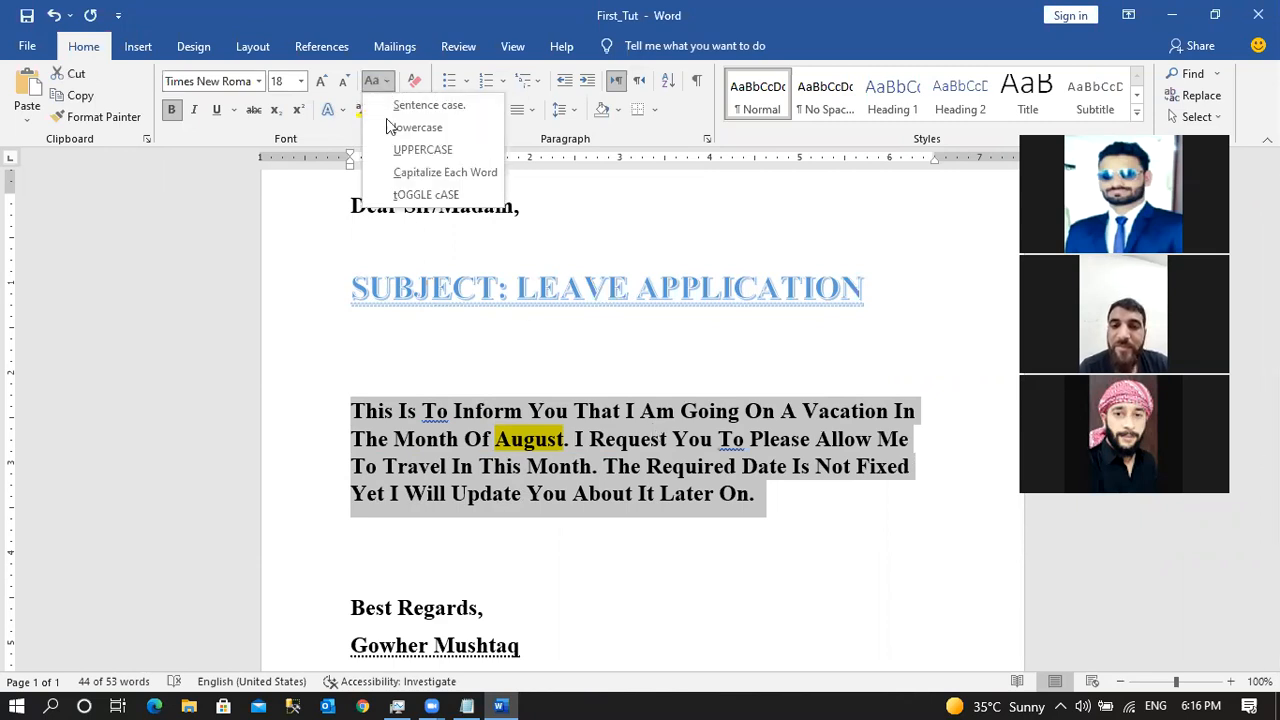
click(420, 195)
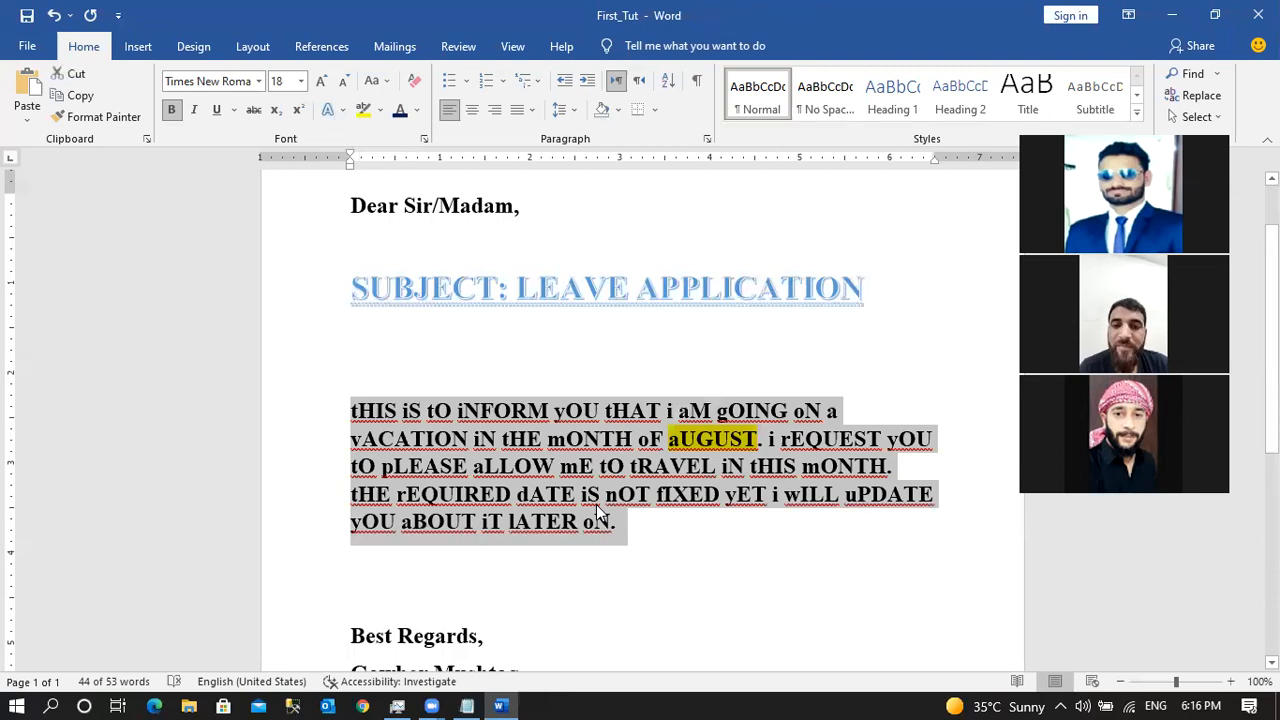
click(373, 81)
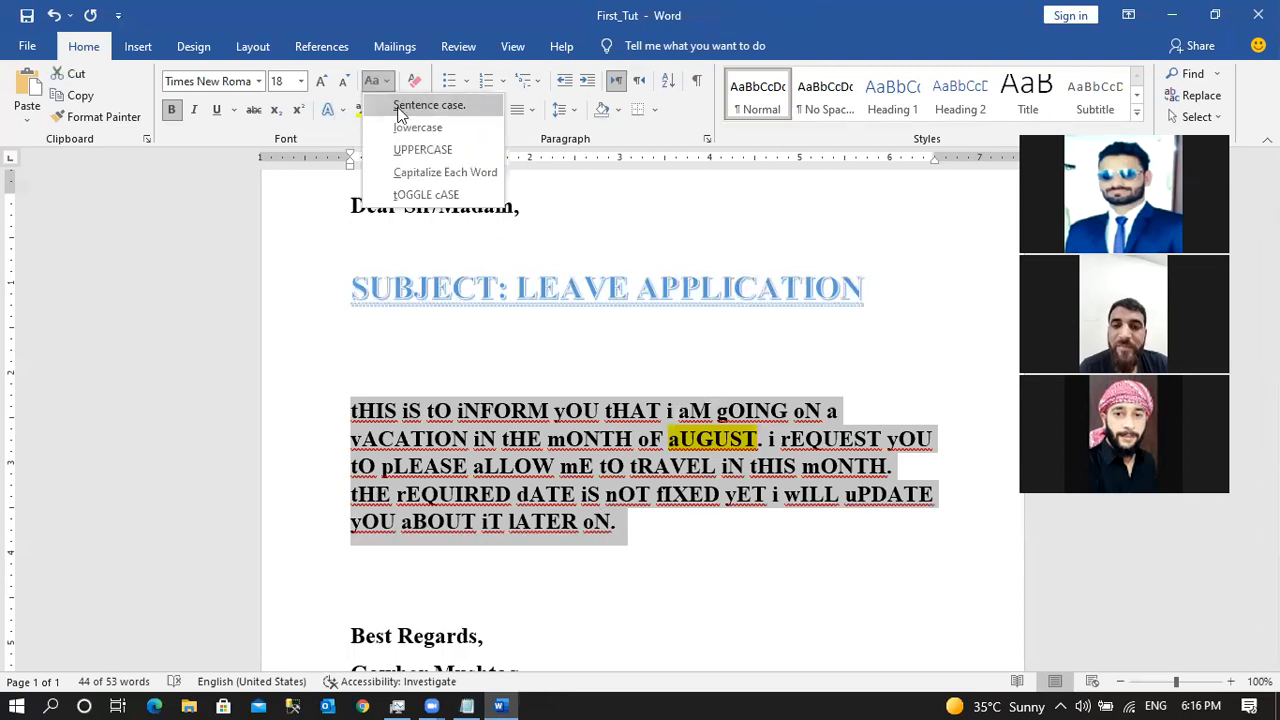
click(399, 106)
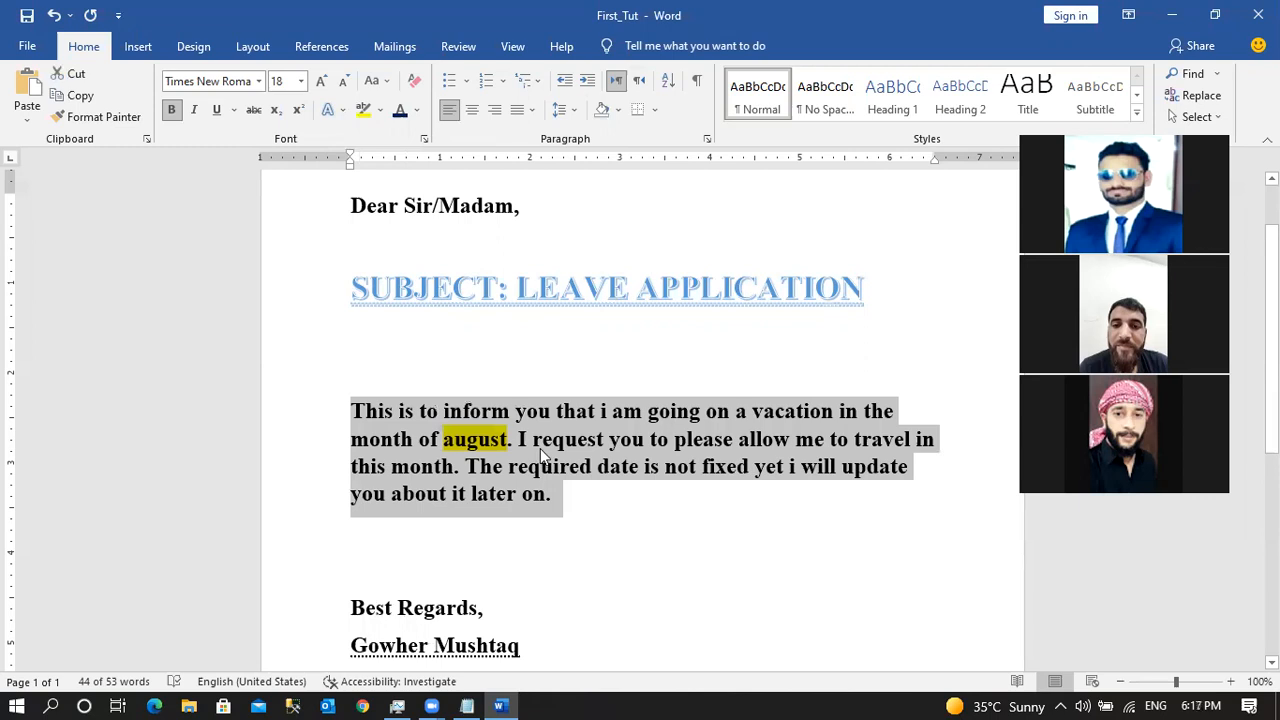
click(543, 448)
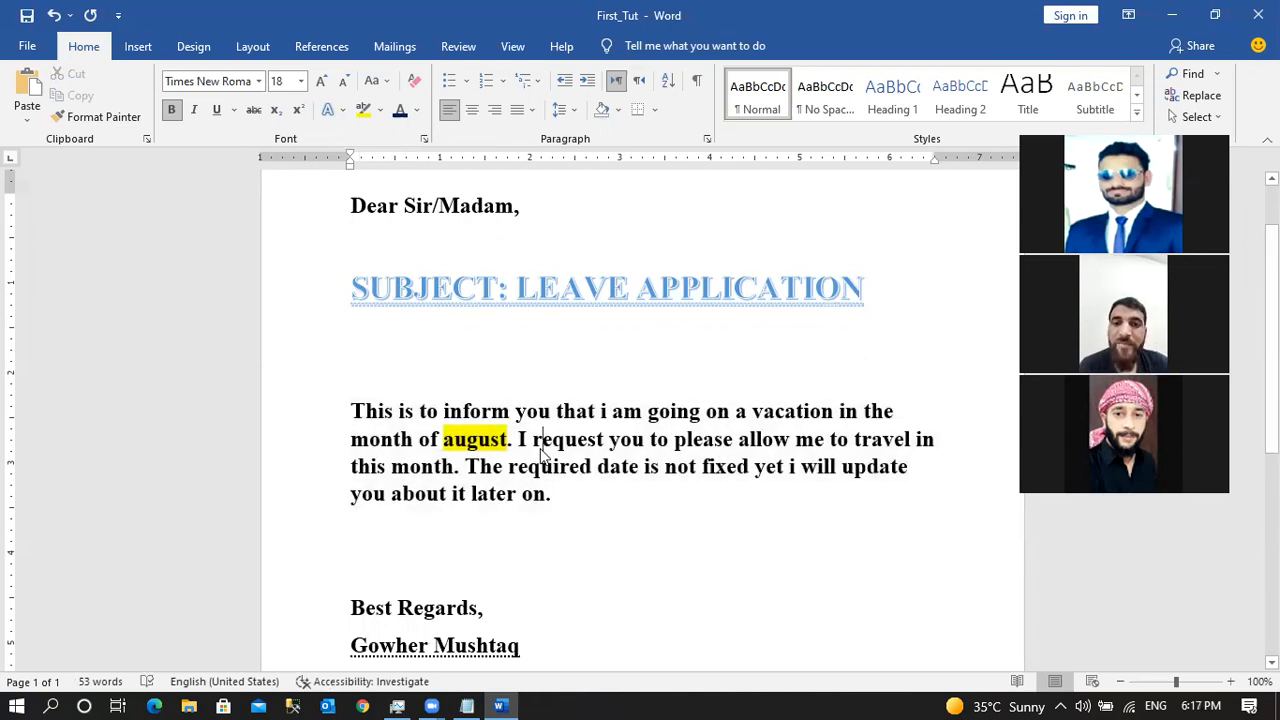
Add an empty line below the paragraph and clear all its formatting, removing trial text.
click(391, 562)
key(Return)
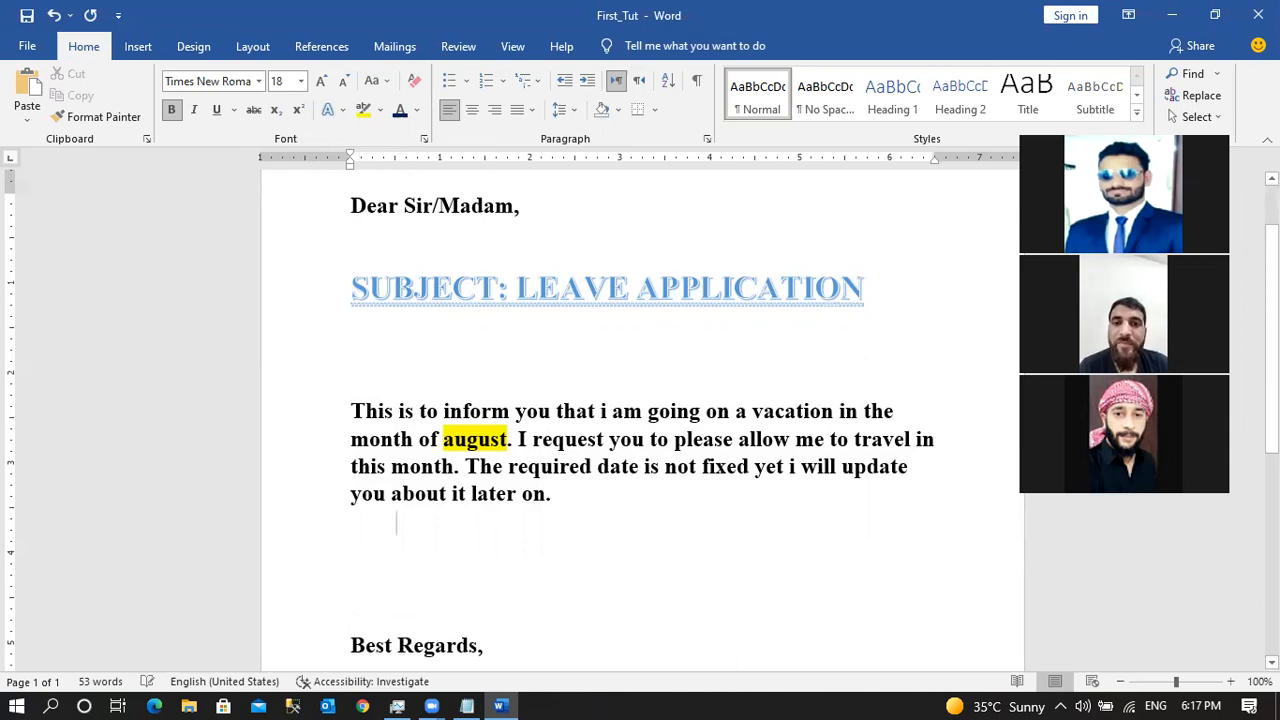
text(hhhh)
key(BackSpace)
key(BackSpace)
key(BackSpace)
key(BackSpace)
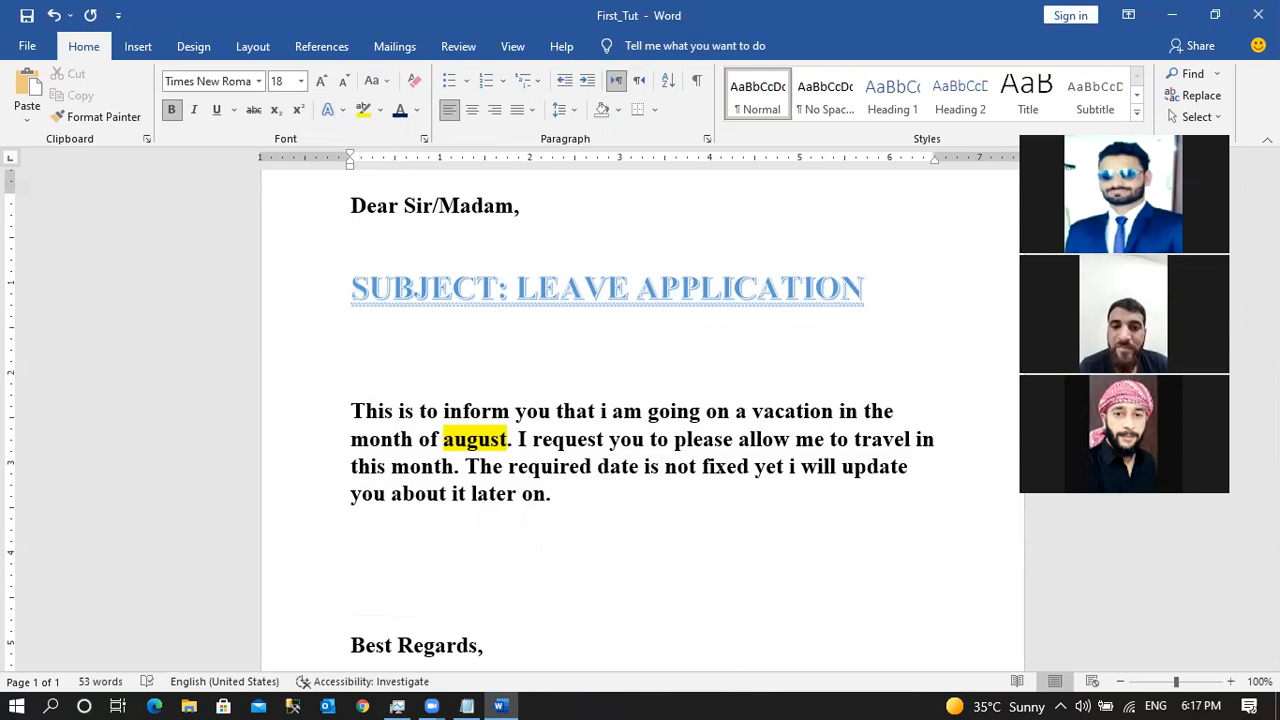
click(415, 87)
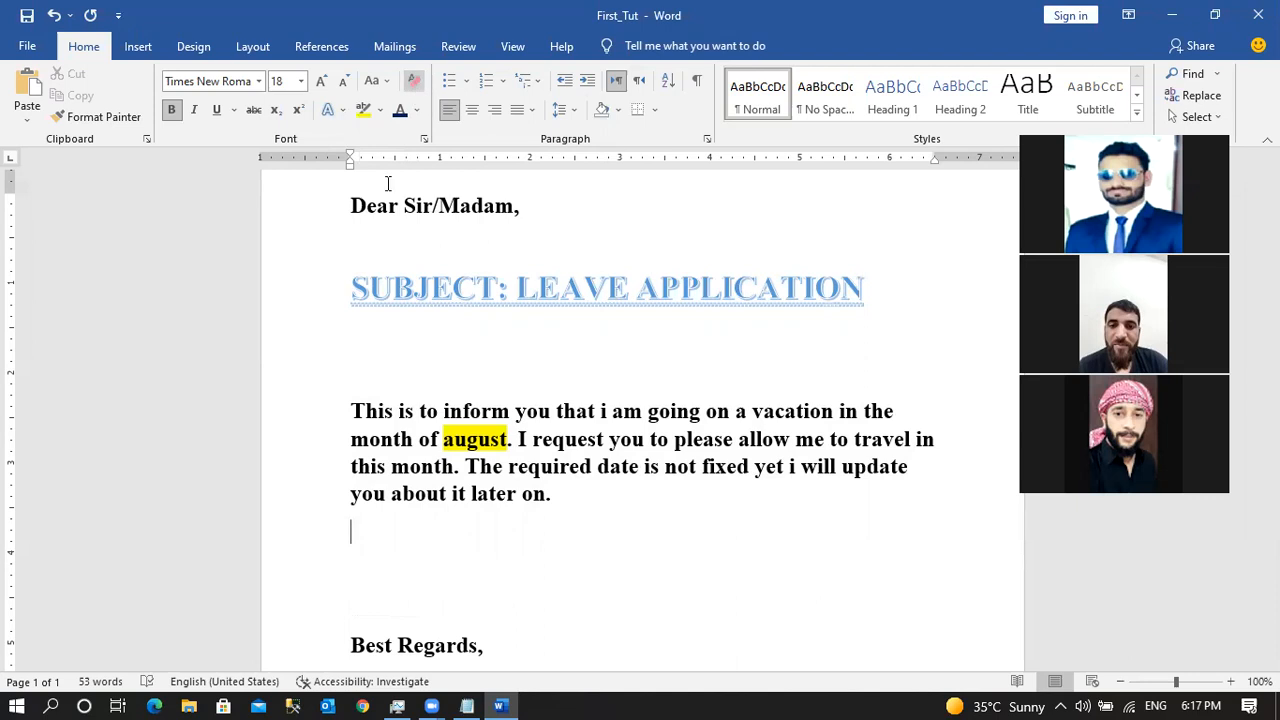
text(hhhh)
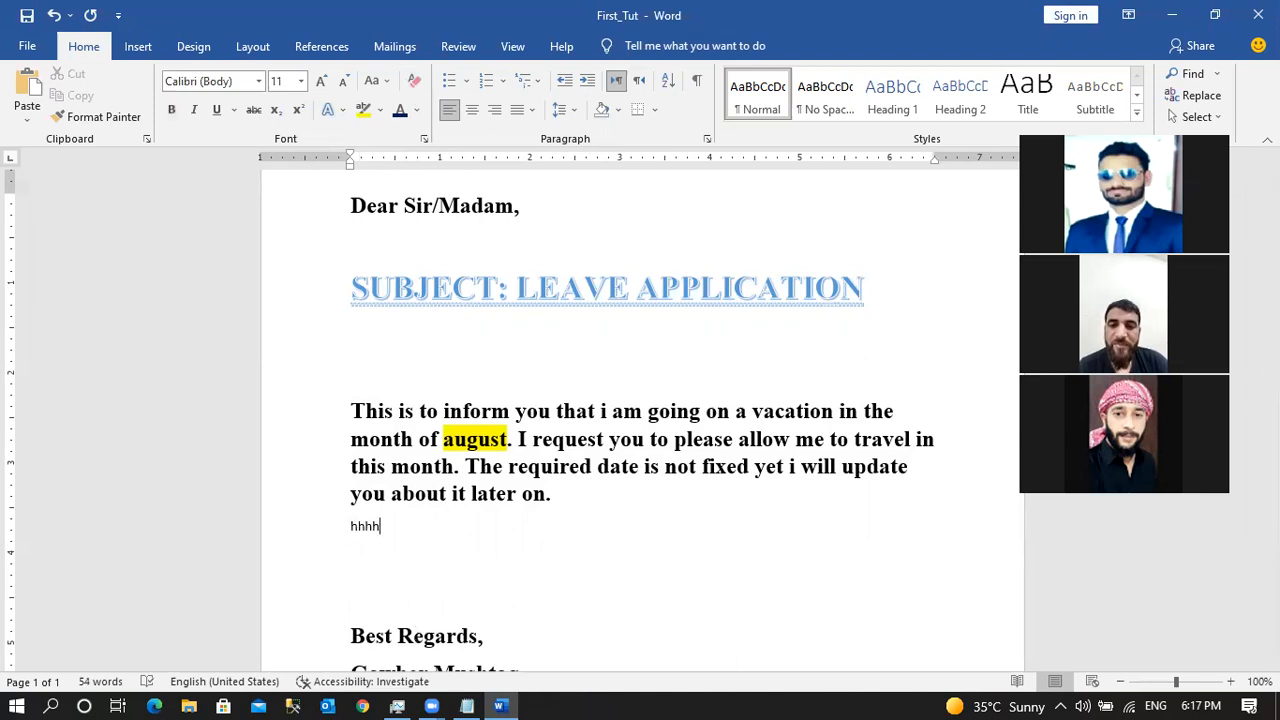
key(BackSpace)
key(BackSpace)
key(BackSpace)
key(BackSpace)
key(BackSpace)
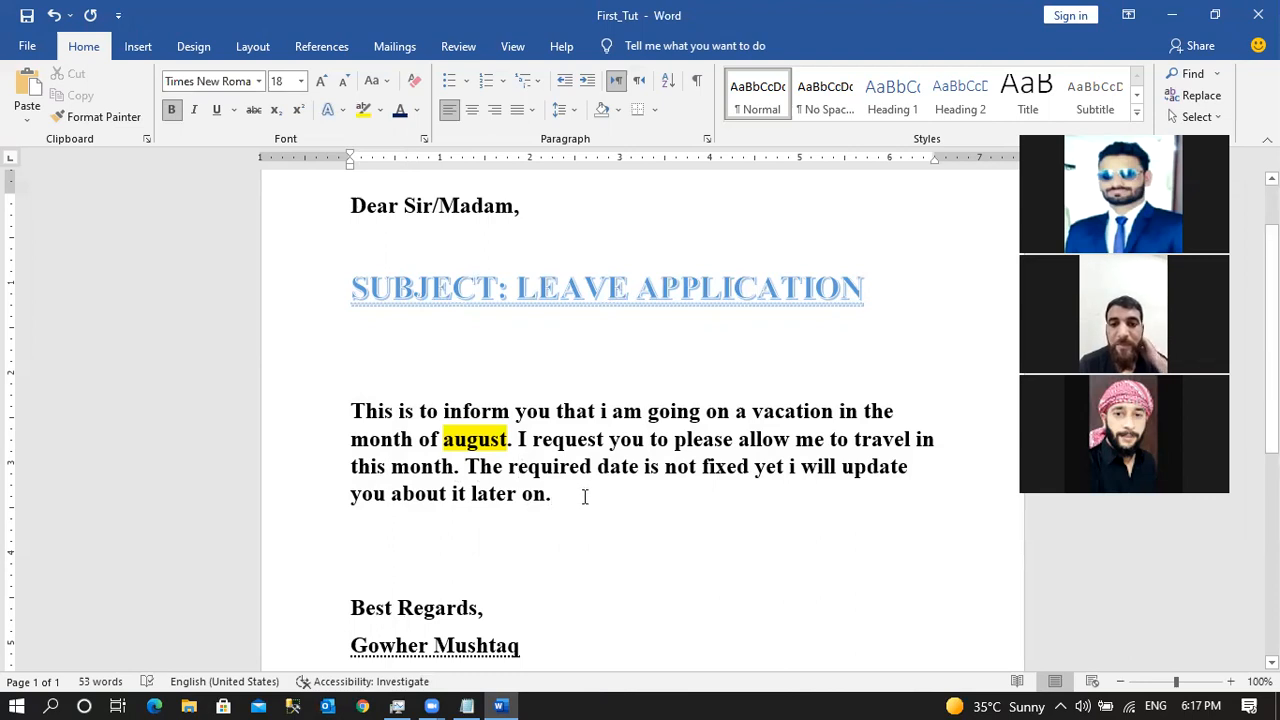
Start a fresh line after the paragraph, reset its formatting, and erase the trial word 'Please'.
key(Return)
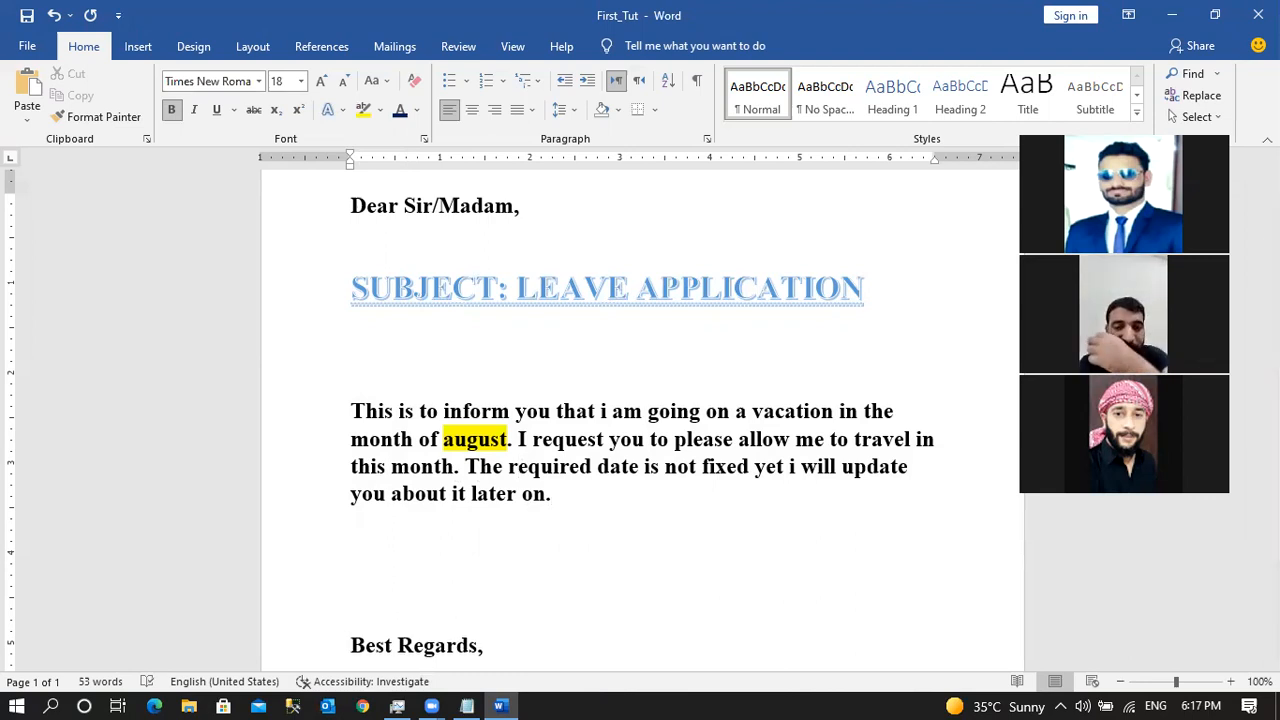
text(Tha)
key(BackSpace)
key(BackSpace)
key(BackSpace)
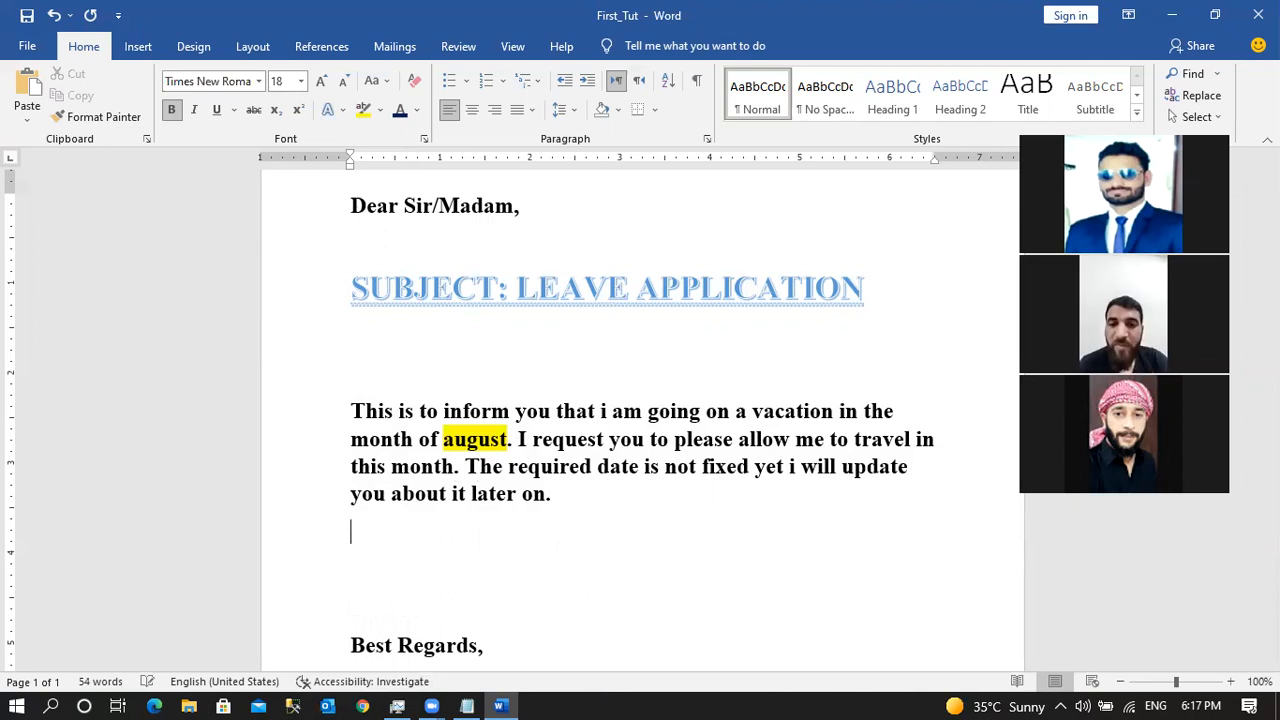
text(Pl)
text(ease)
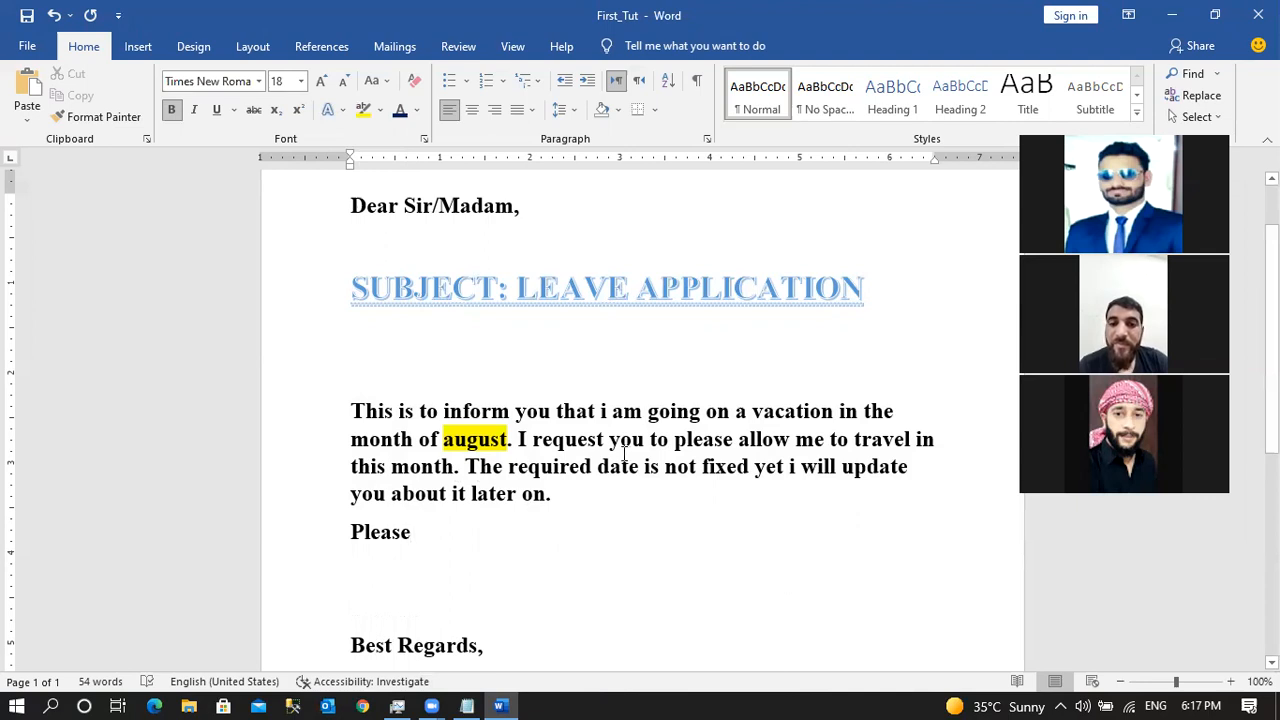
key(BackSpace)
key(BackSpace)
key(BackSpace)
key(BackSpace)
key(BackSpace)
key(BackSpace)
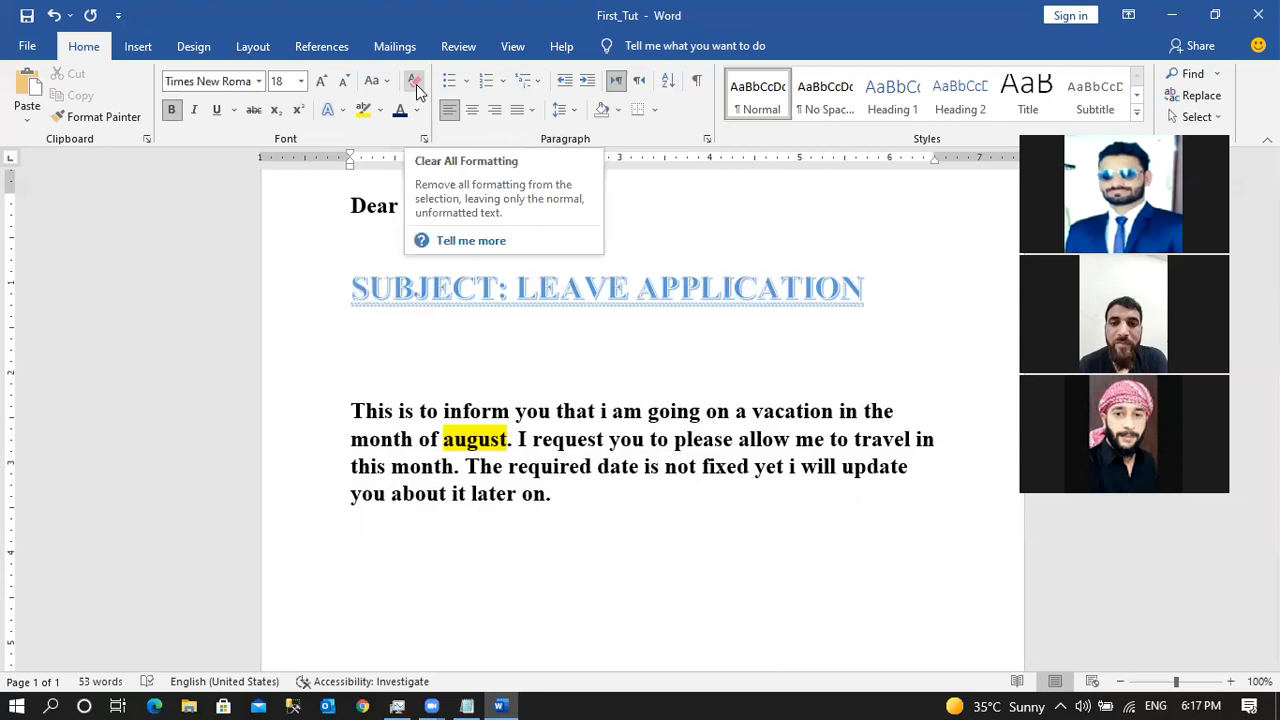
click(416, 84)
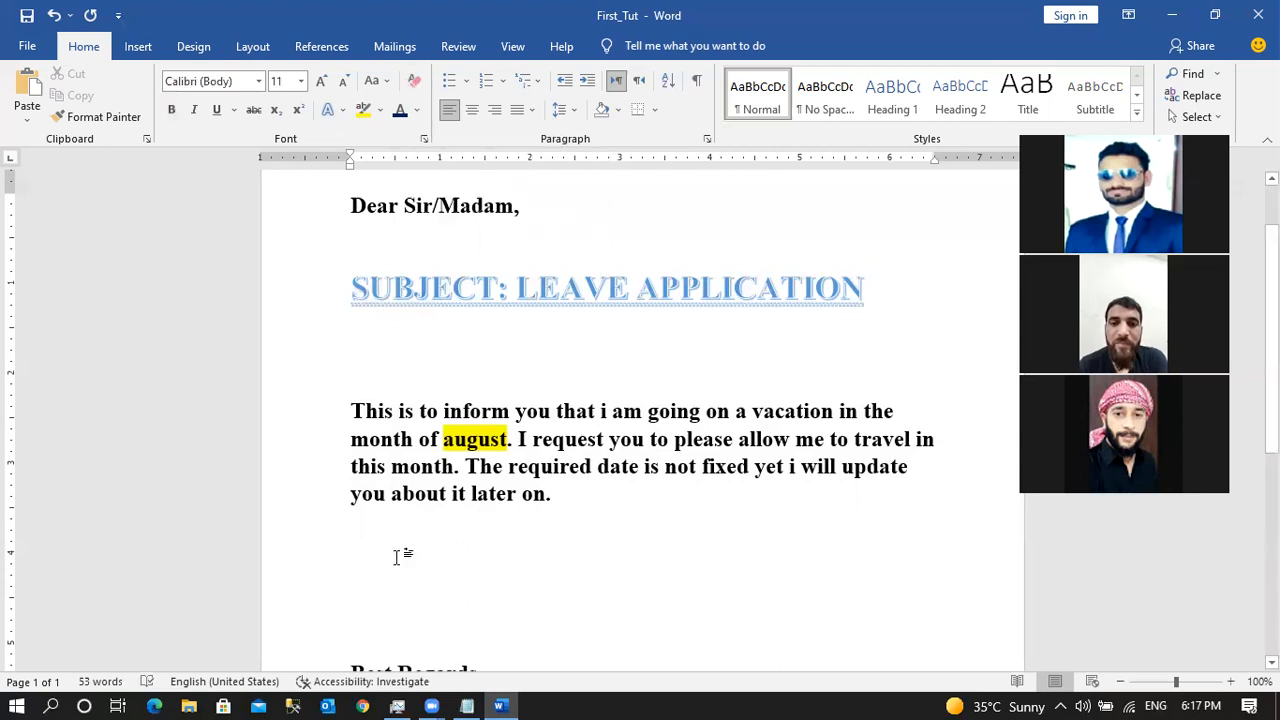
text(Please)
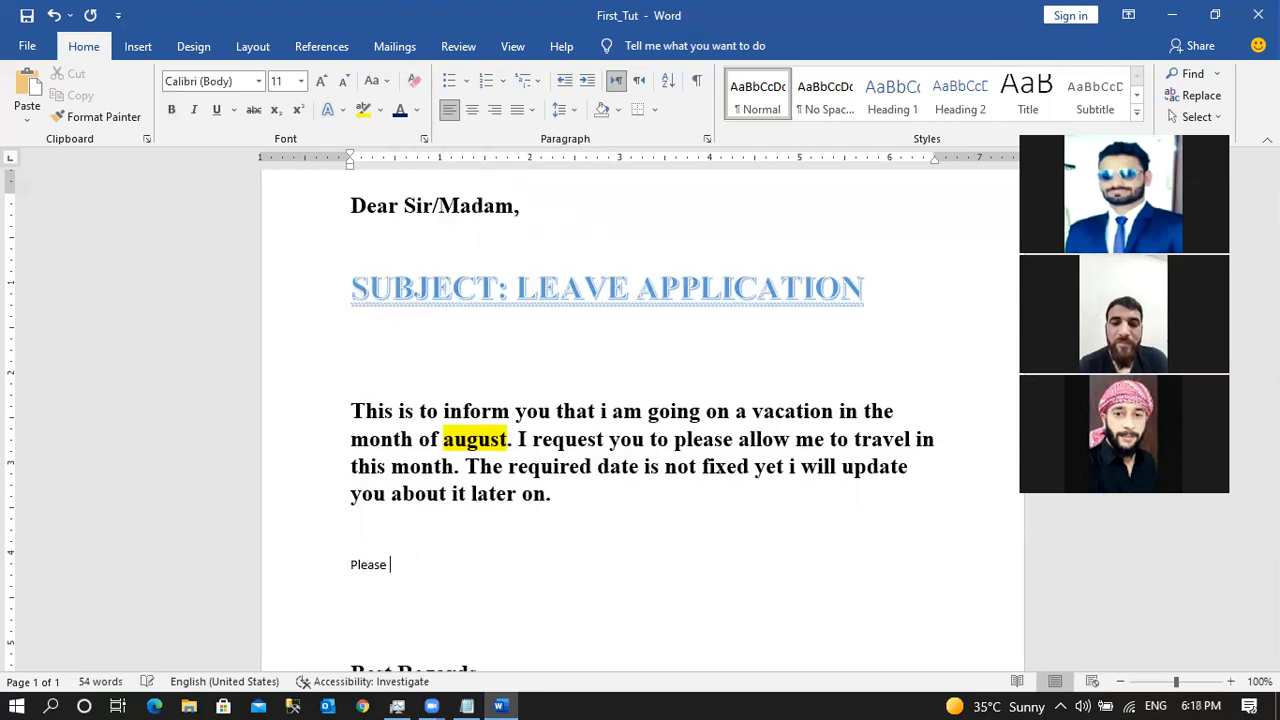
key(BackSpace)
key(BackSpace)
key(BackSpace)
key(BackSpace)
key(BackSpace)
key(BackSpace)
key(BackSpace)
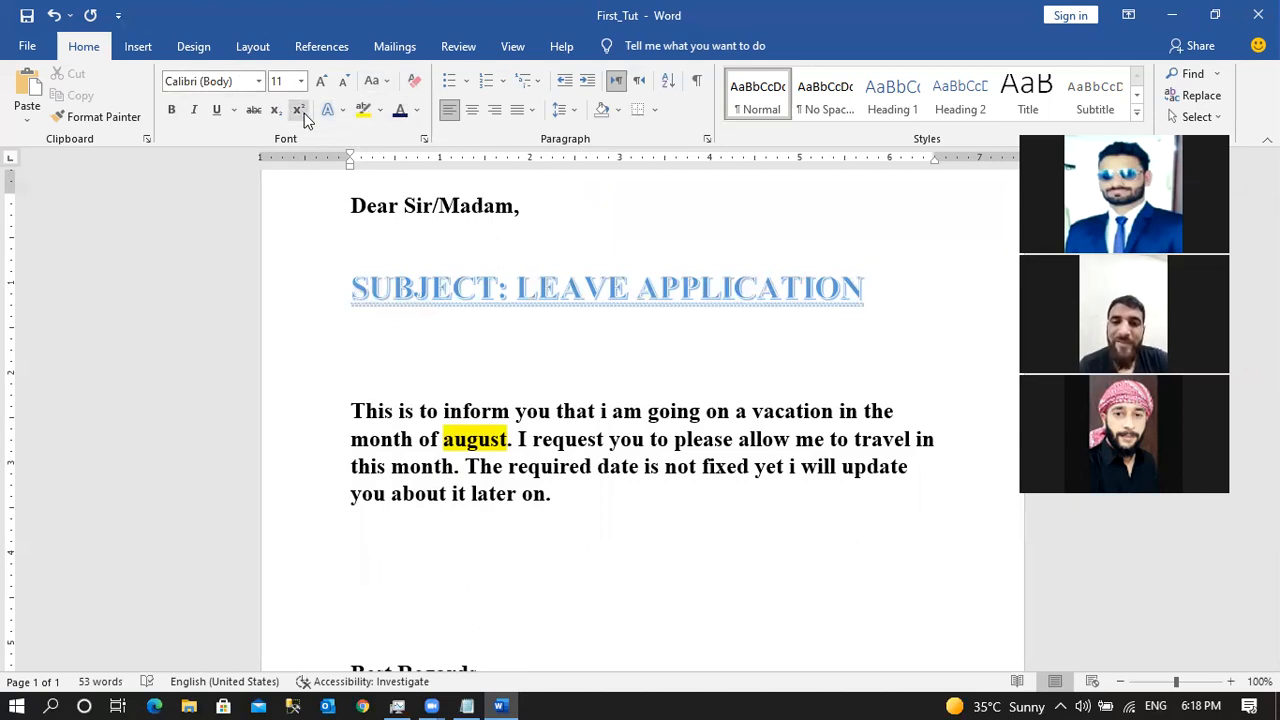
click(552, 547)
Begin the date line beneath the paragraph as 'Date: 2', correcting typos along the way.
key(Down)
key(Down)
key(Down)
key(Down)
key(Down)
key(Down)
key(Down)
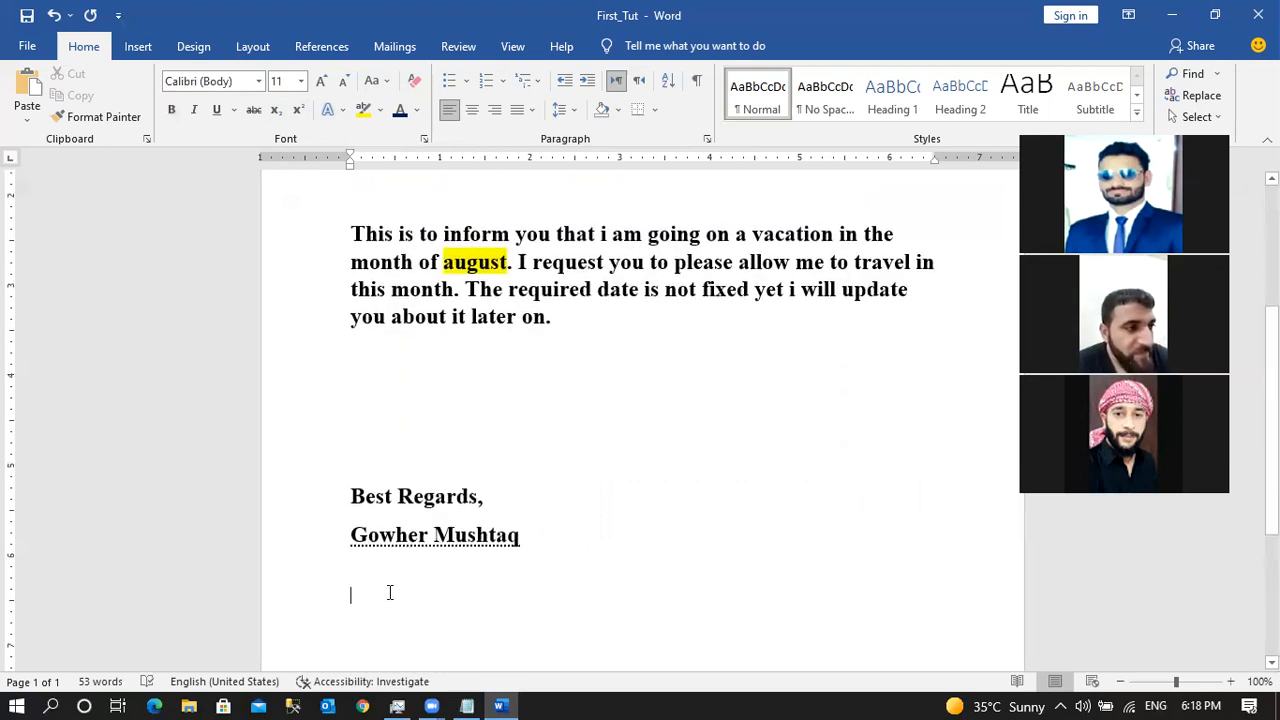
text(10)
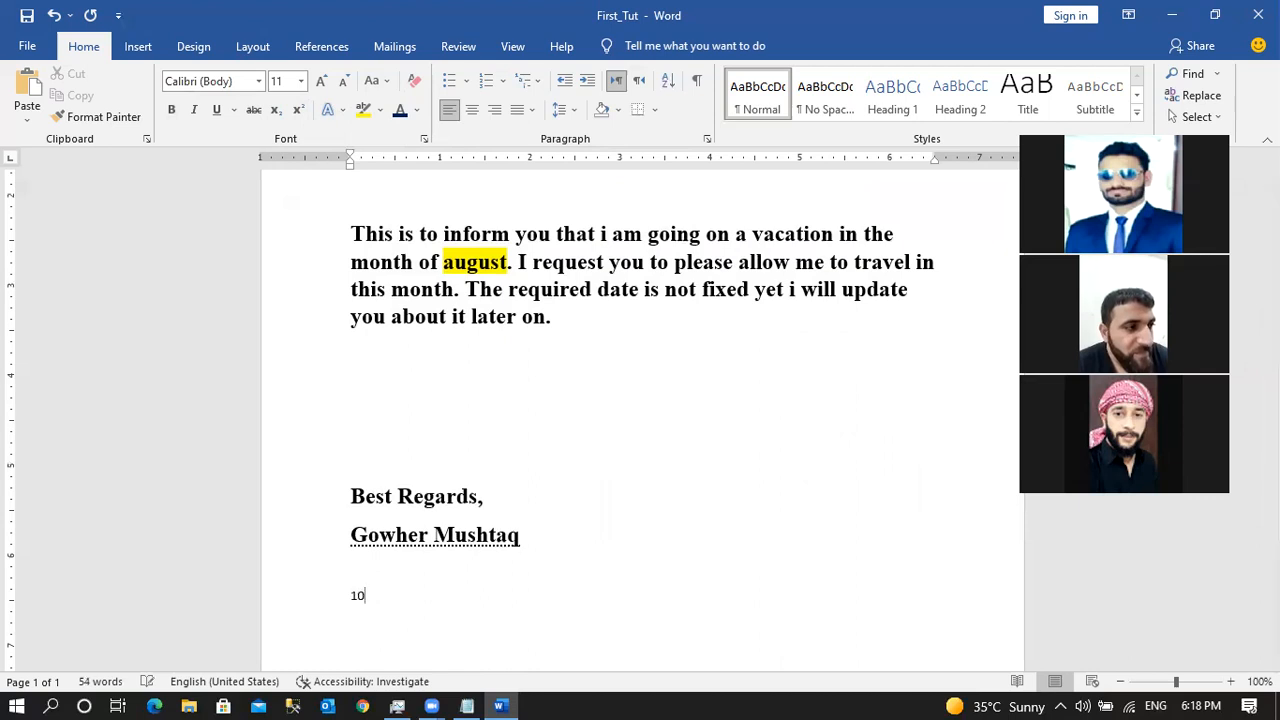
text(th)
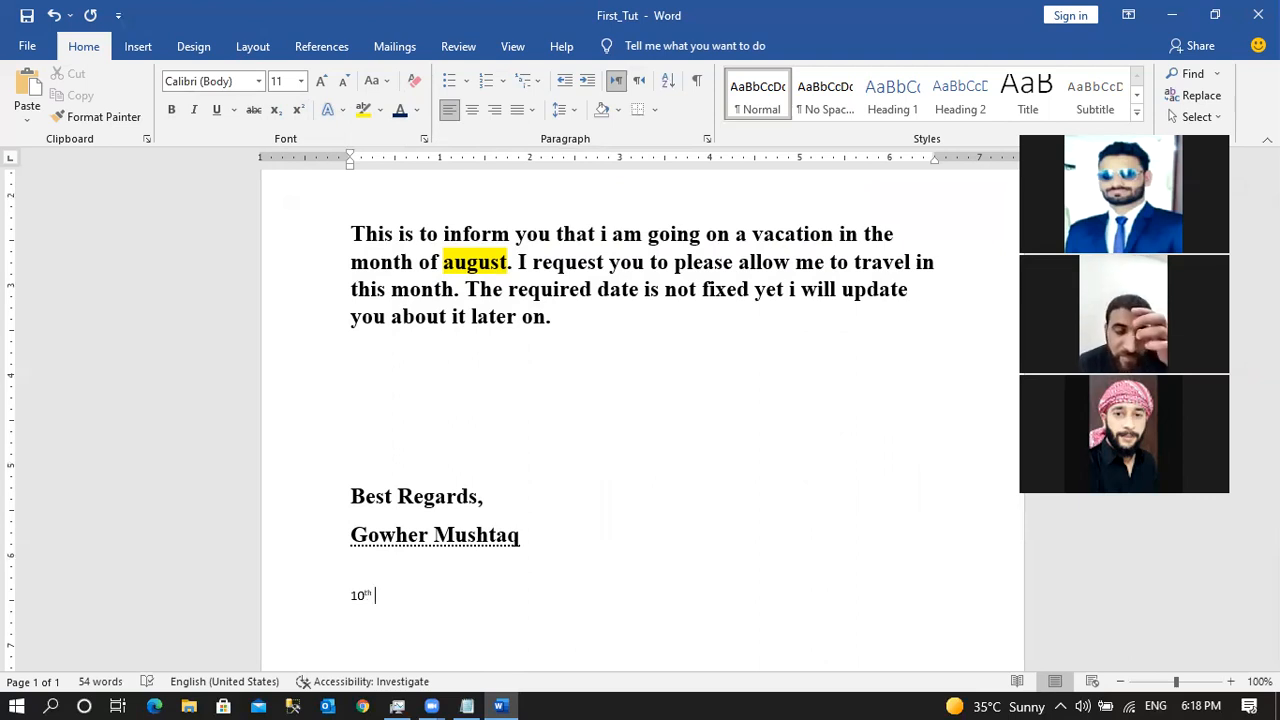
key(BackSpace)
key(BackSpace)
key(BackSpace)
key(BackSpace)
key(BackSpace)
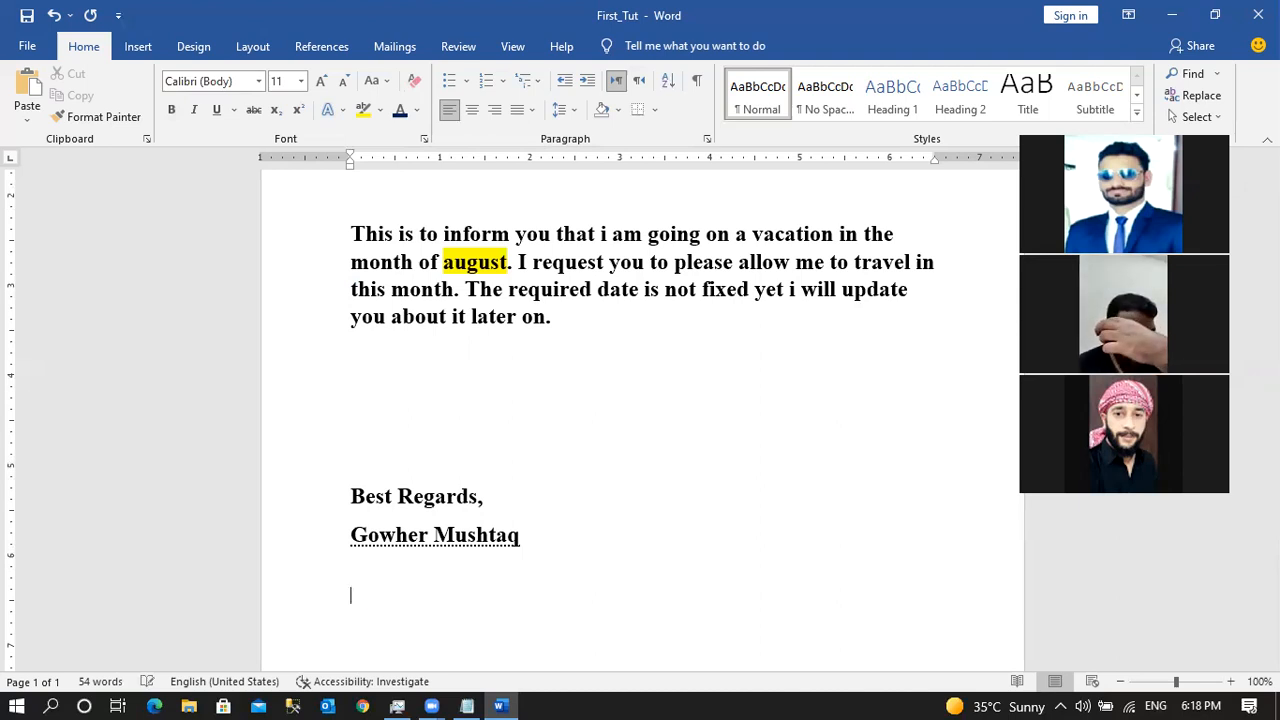
click(433, 374)
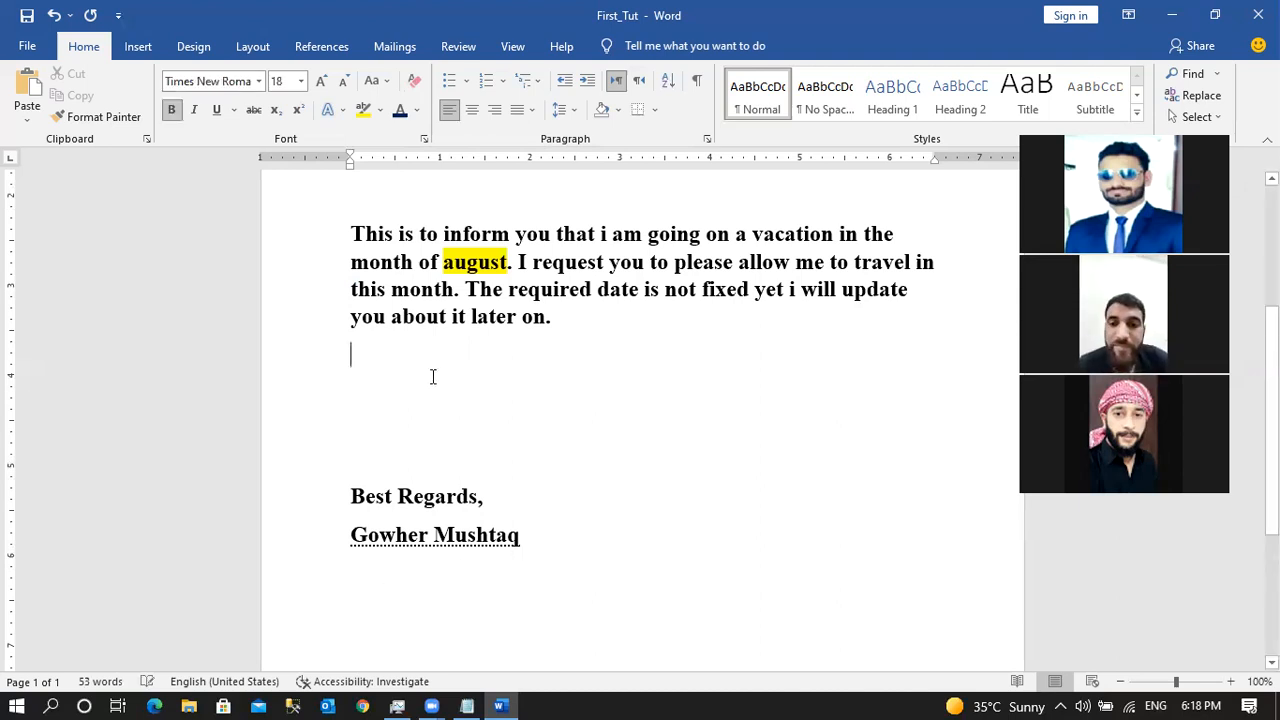
text(Daet)
key(BackSpace)
key(BackSpace)
key(BackSpace)
key(BackSpace)
text(Date)
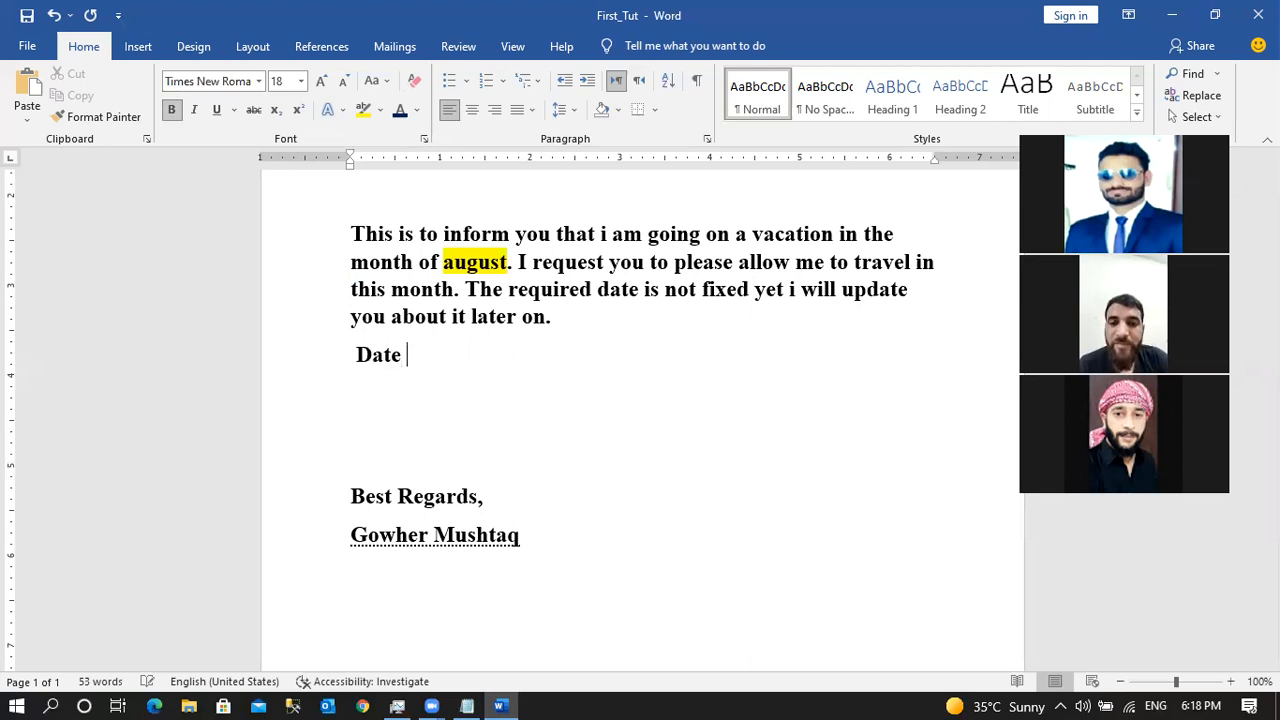
key(BackSpace)
text(: 2nd)
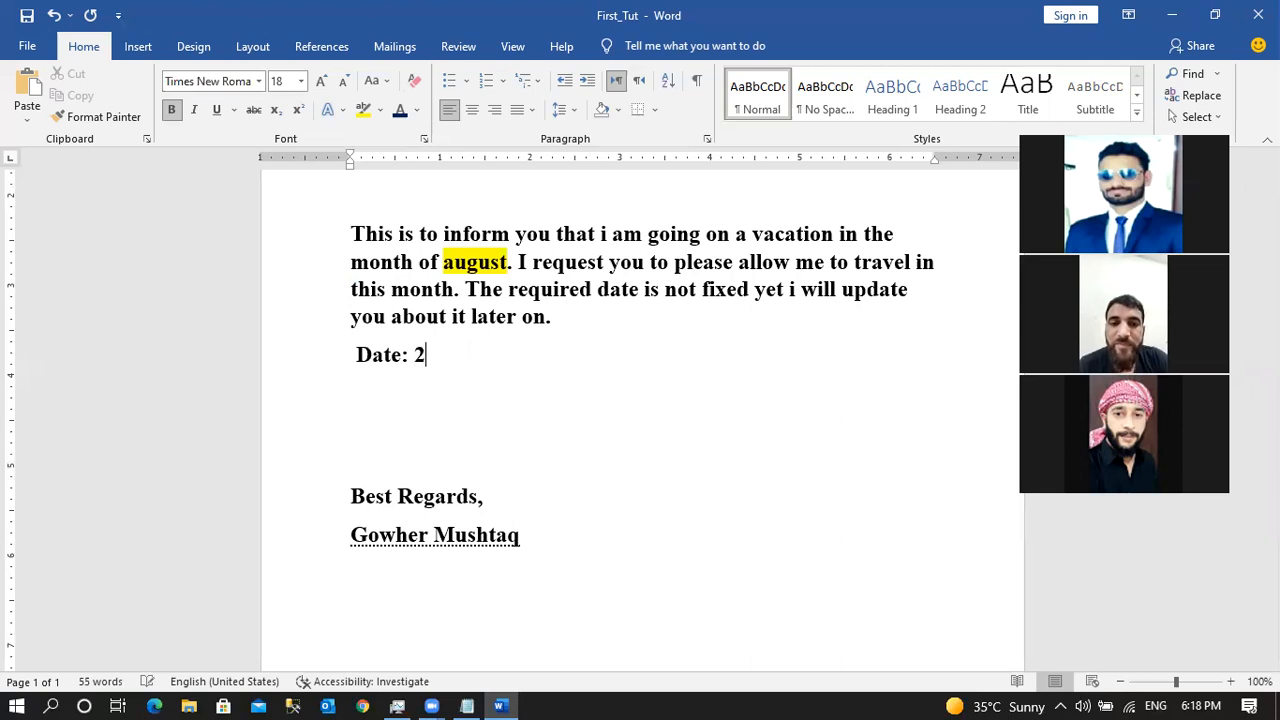
key(BackSpace)
Try a superscript ordinal suffix after the date, then delete the trial numbers.
key(BackSpace)
key(ctrl+shift+equal)
text(ND)
key(BackSpace)
key(BackSpace)
key(Return)
key(BackSpace)
key(BackSpace)
key(Return)
text(2nd)
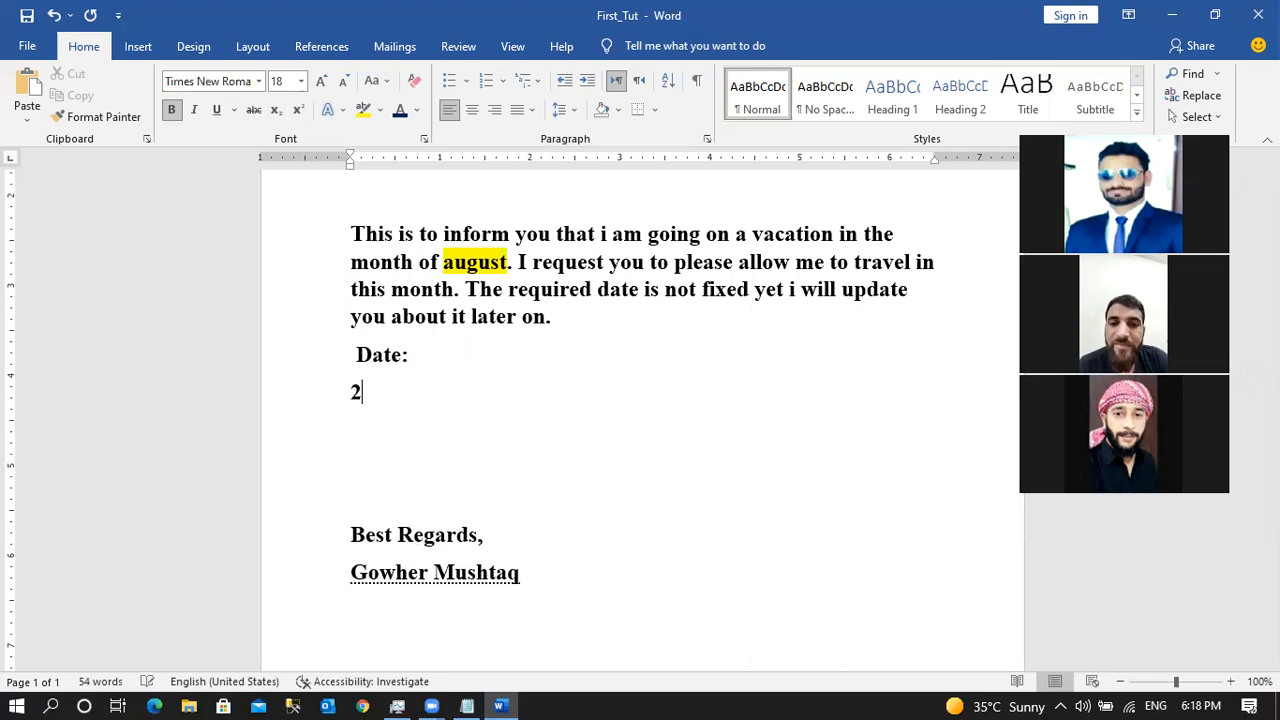
key(BackSpace)
key(BackSpace)
key(BackSpace)
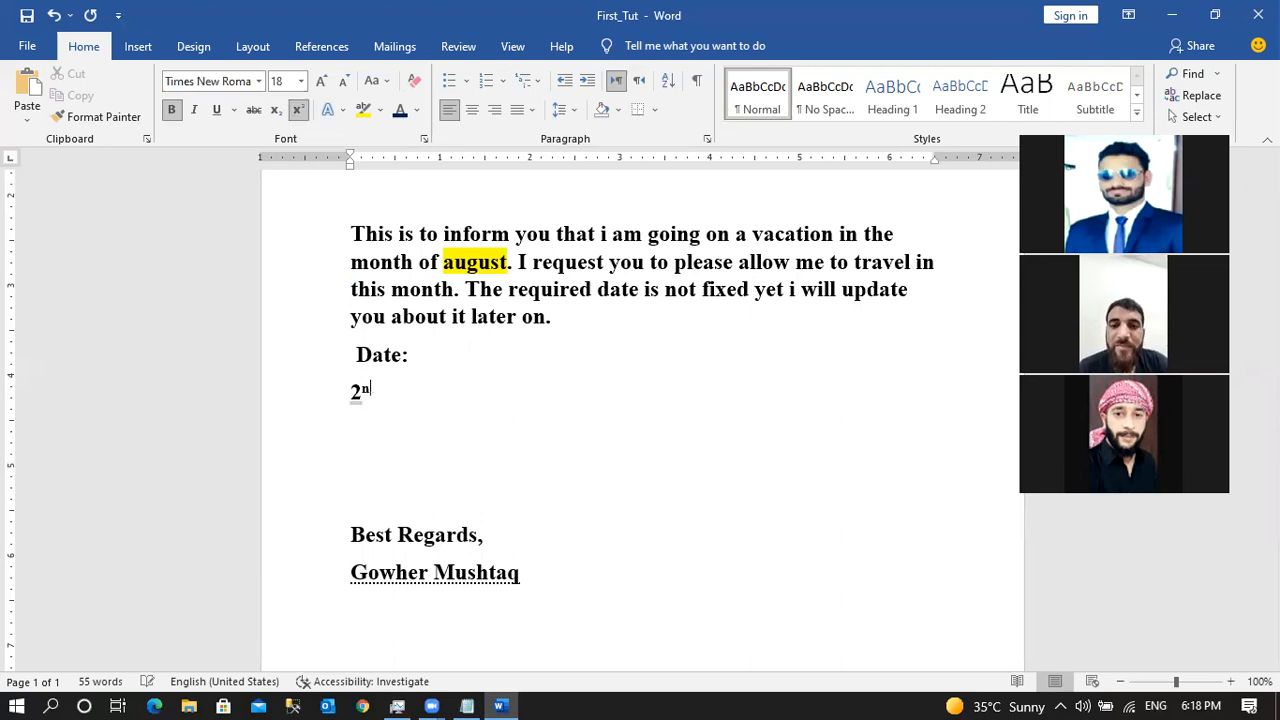
key(Return)
key(BackSpace)
key(BackSpace)
text(1)
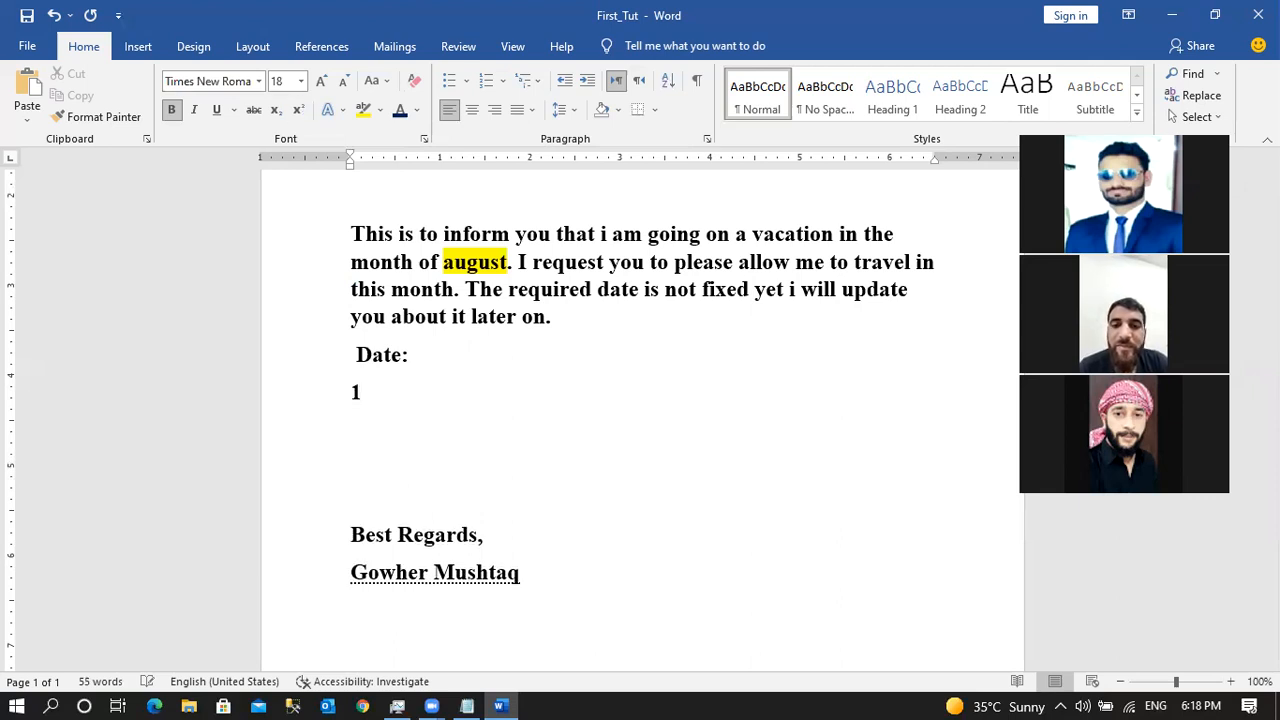
key(BackSpace)
Enter '31ST' after 'Date:' and start a new line below it.
text(31)
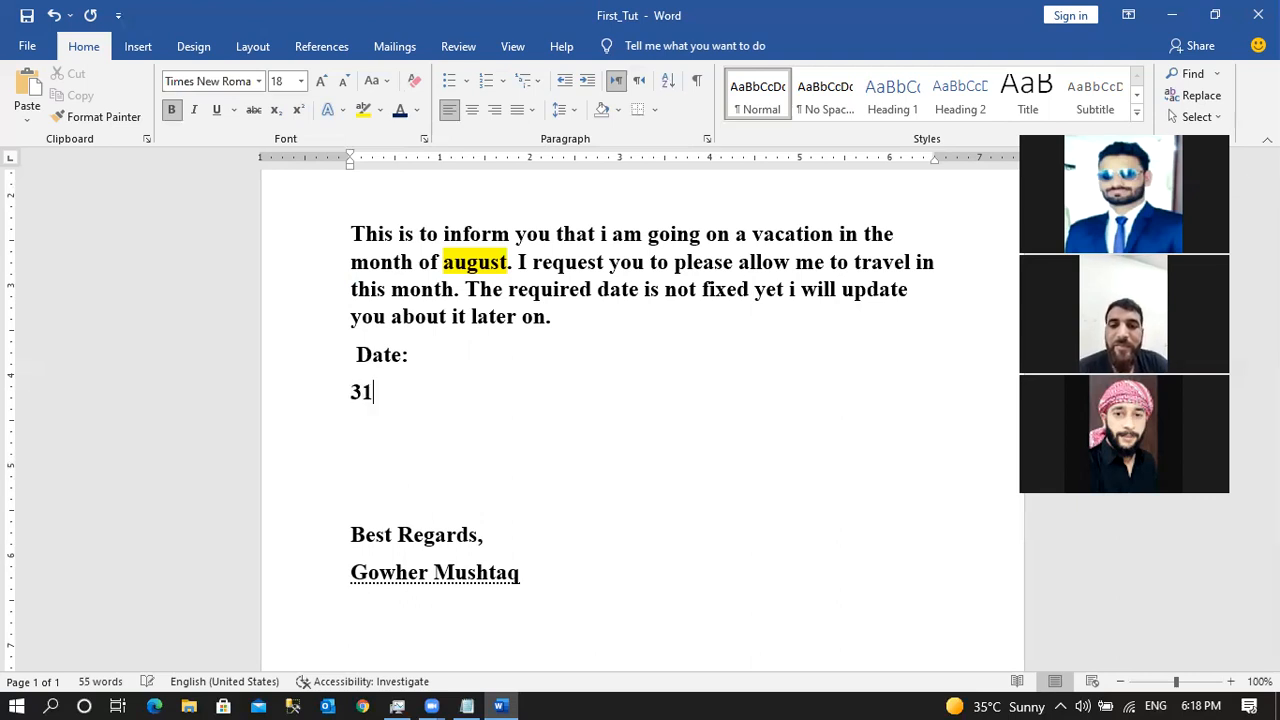
text(ST)
key(Left)
key(Left)
key(Left)
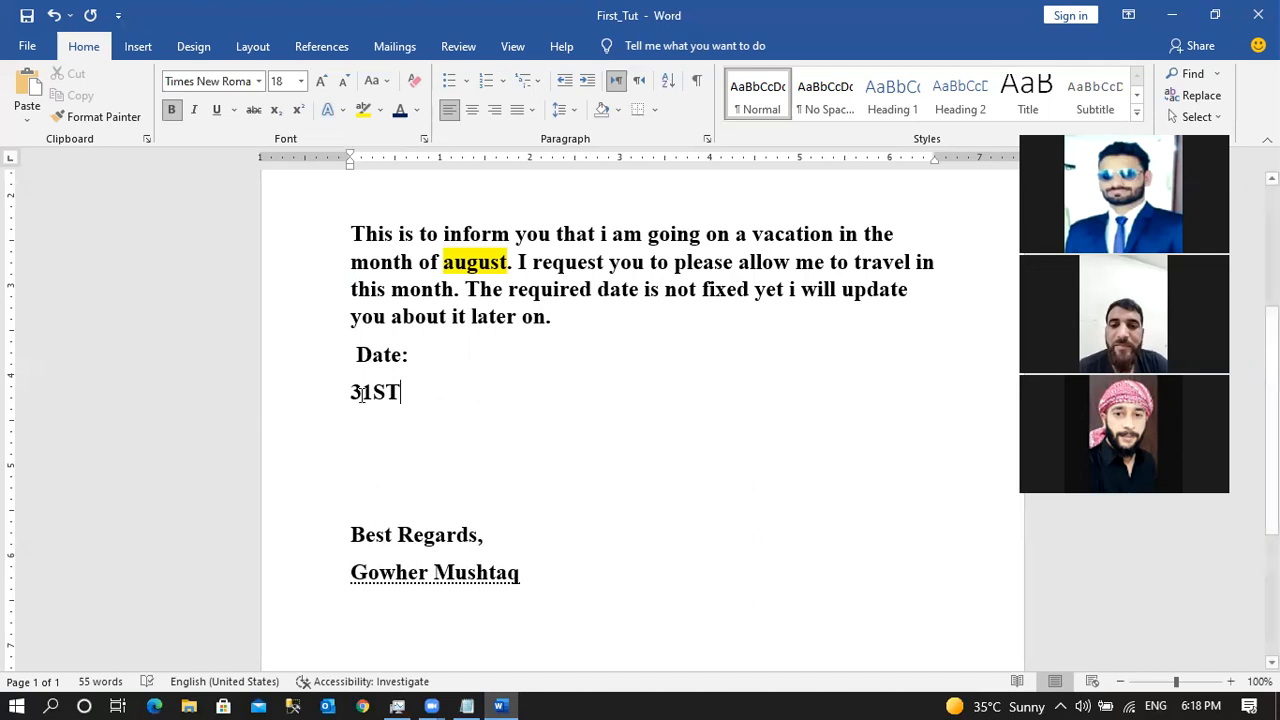
key(End)
key(BackSpace)
key(BackSpace)
key(BackSpace)
text(ST)
key(BackSpace)
key(BackSpace)
key(Return)
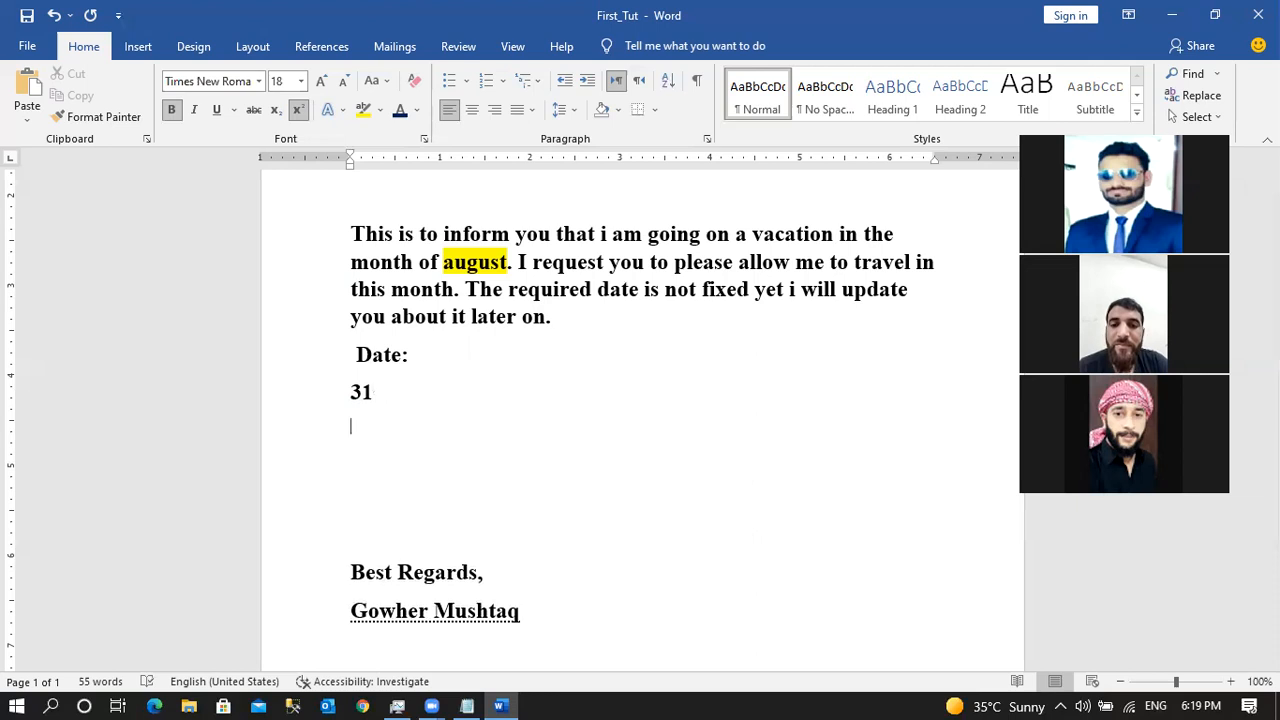
key(BackSpace)
key(Return)
key(BackSpace)
key(BackSpace)
key(BackSpace)
key(BackSpace)
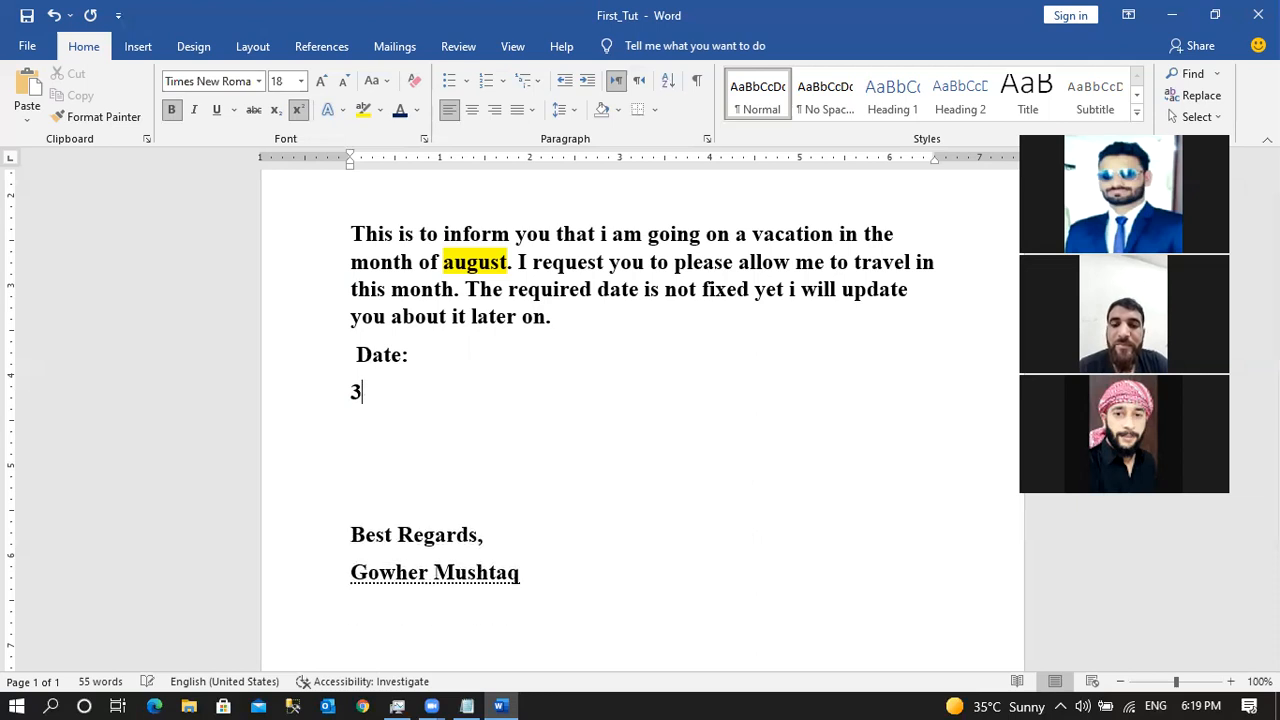
text(31ST)
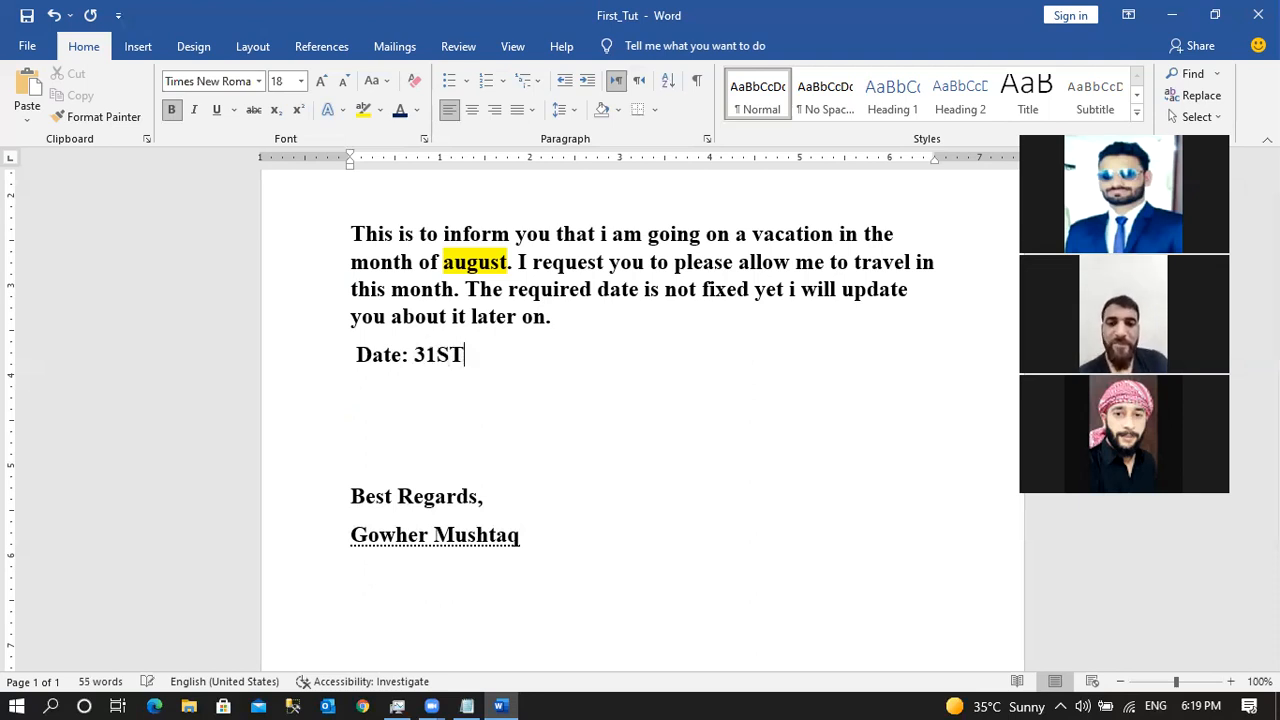
key(Return)
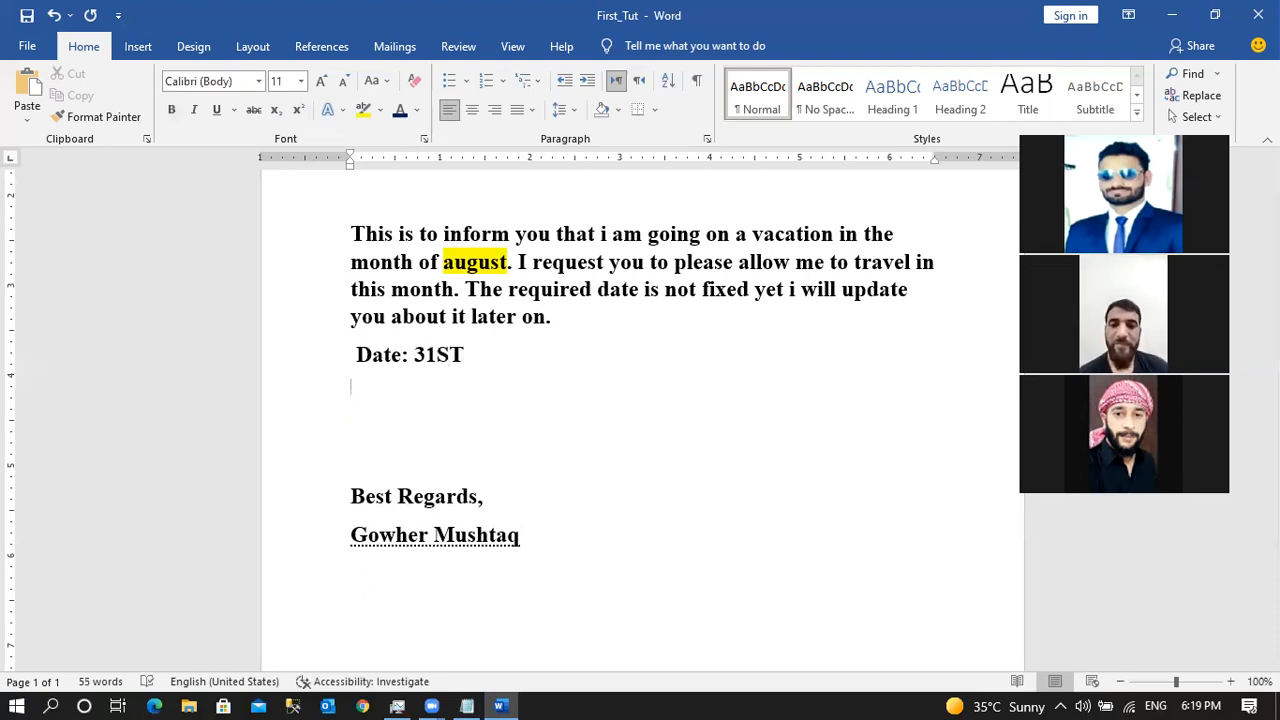
Make the ST suffix of 31ST superscript.
drag(440, 357, 464, 357)
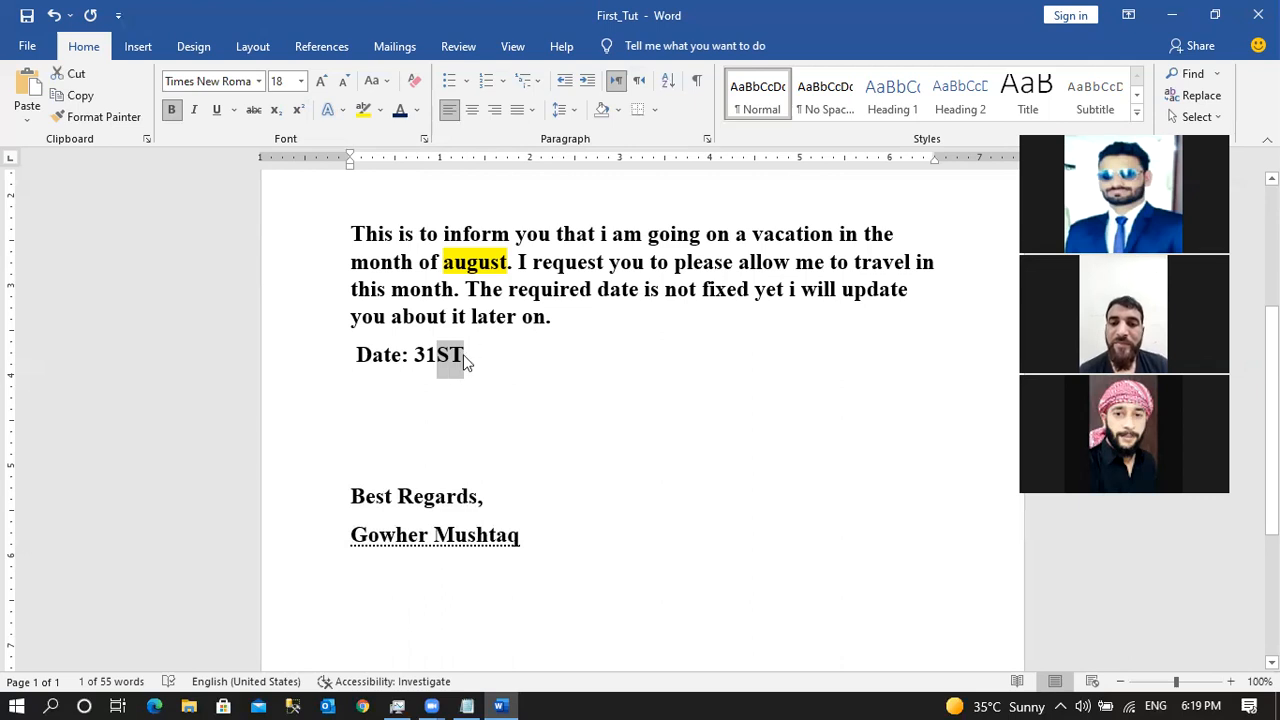
click(298, 110)
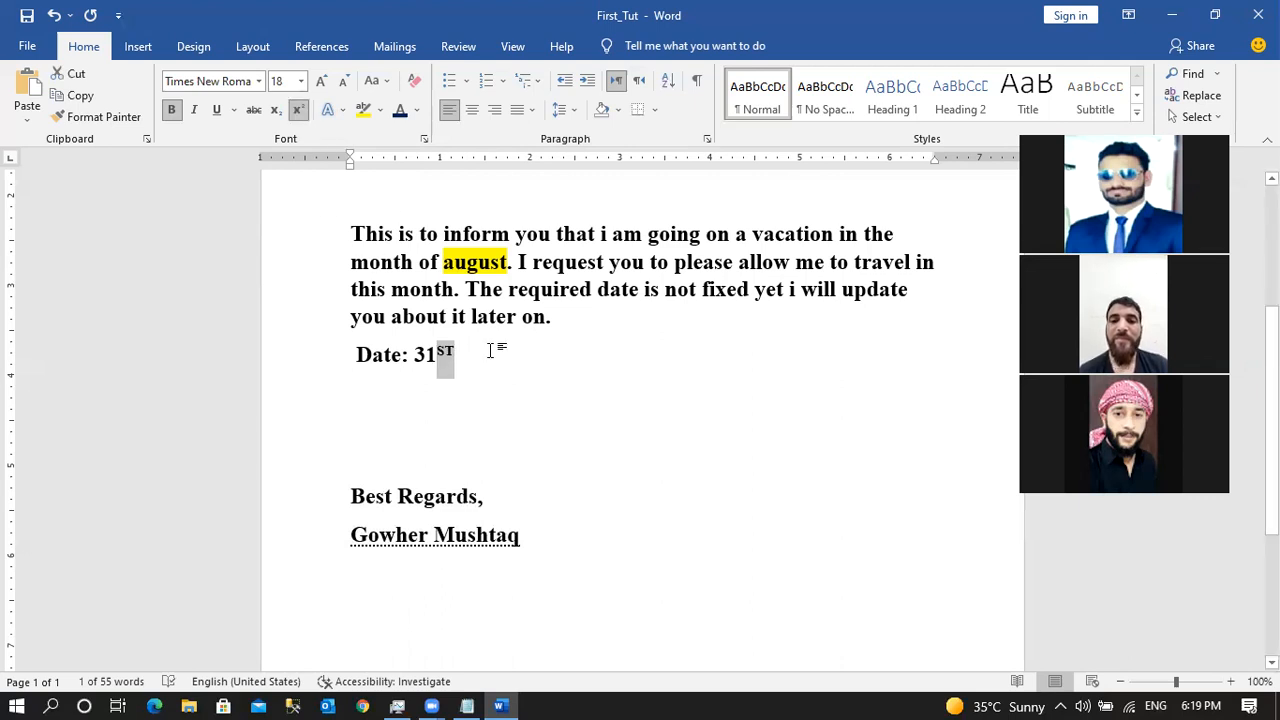
click(466, 352)
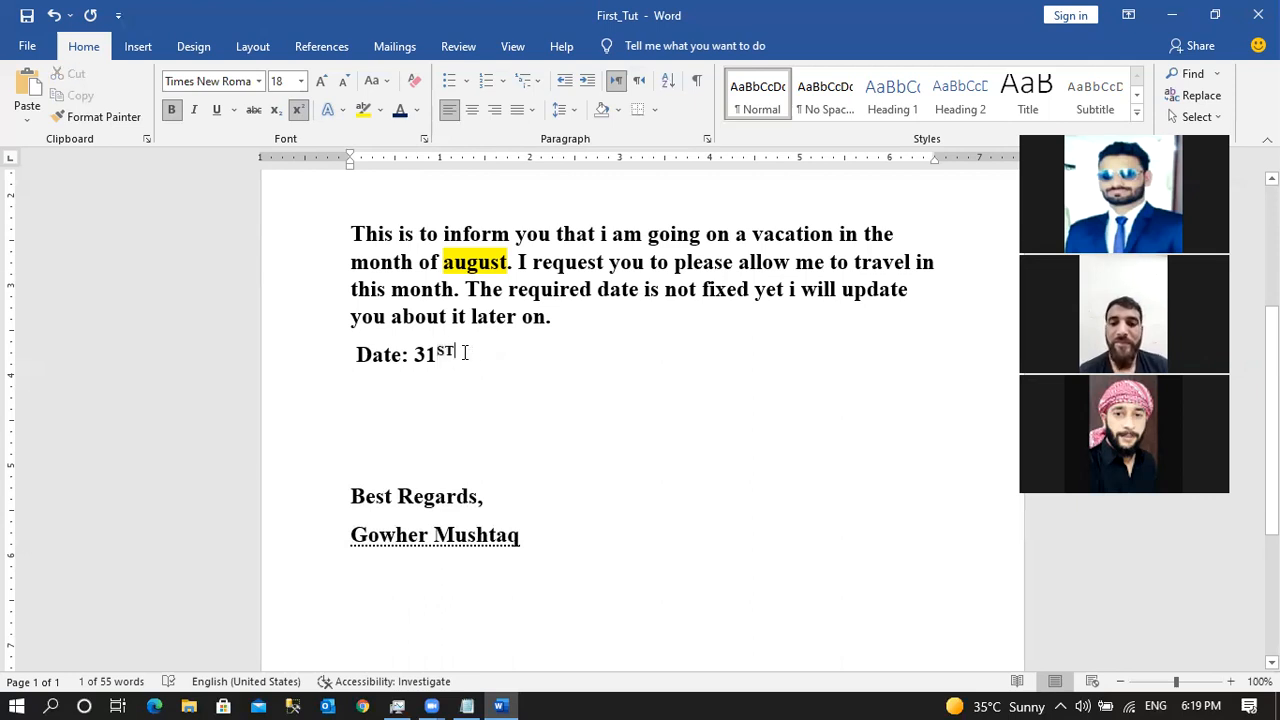
Add a dash after the date and two blank lines beneath it.
key(Down)
key(BackSpace)
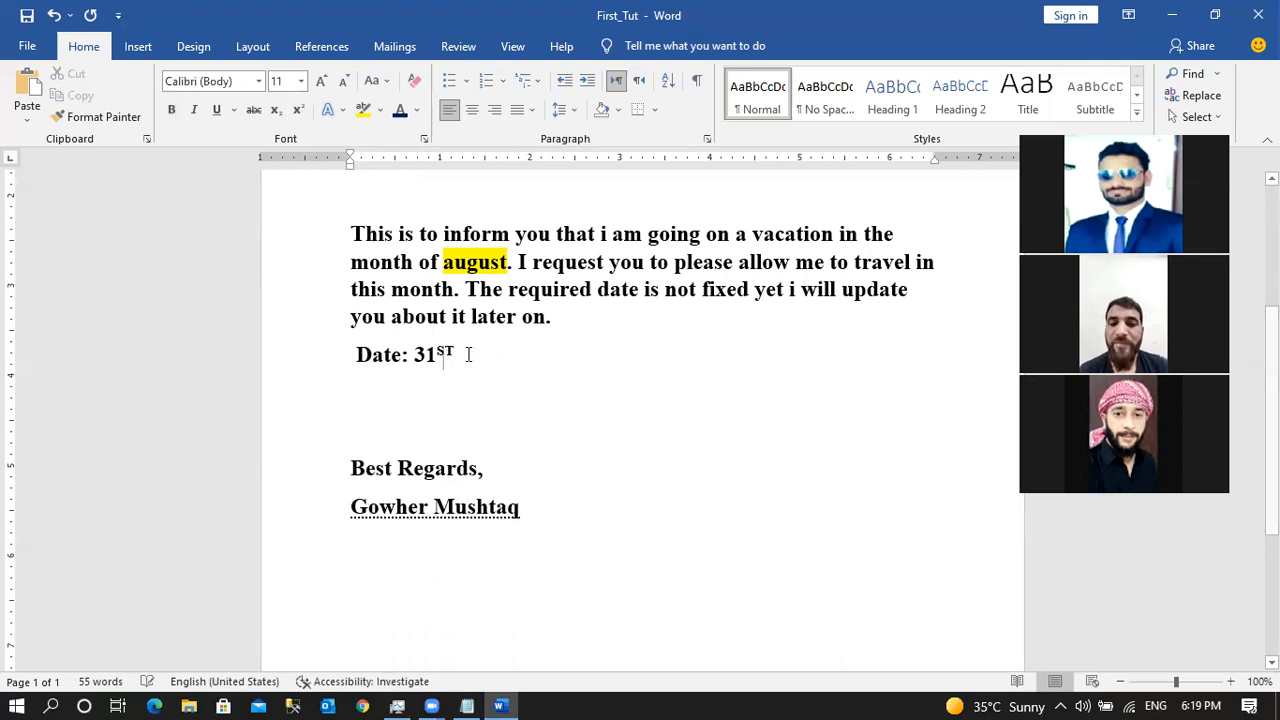
text(- )
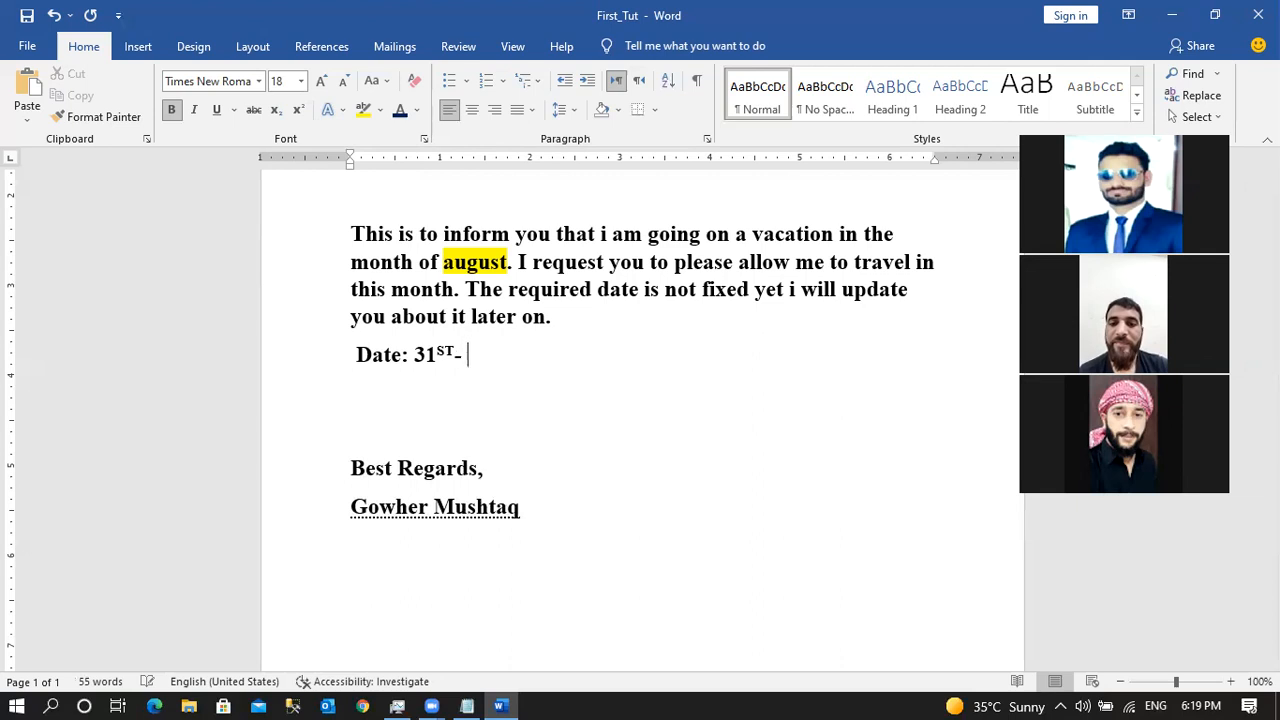
text(JUKT)
key(BackSpace)
key(BackSpace)
key(BackSpace)
key(BackSpace)
key(BackSpace)
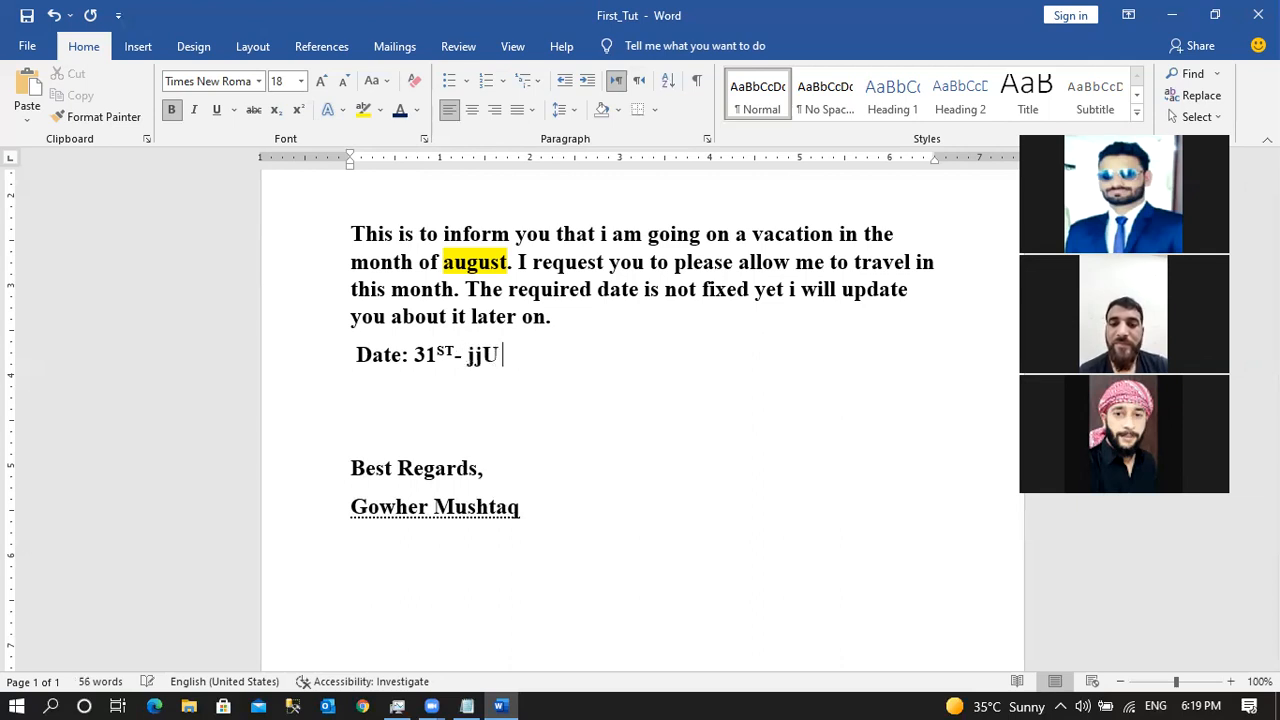
key(Return)
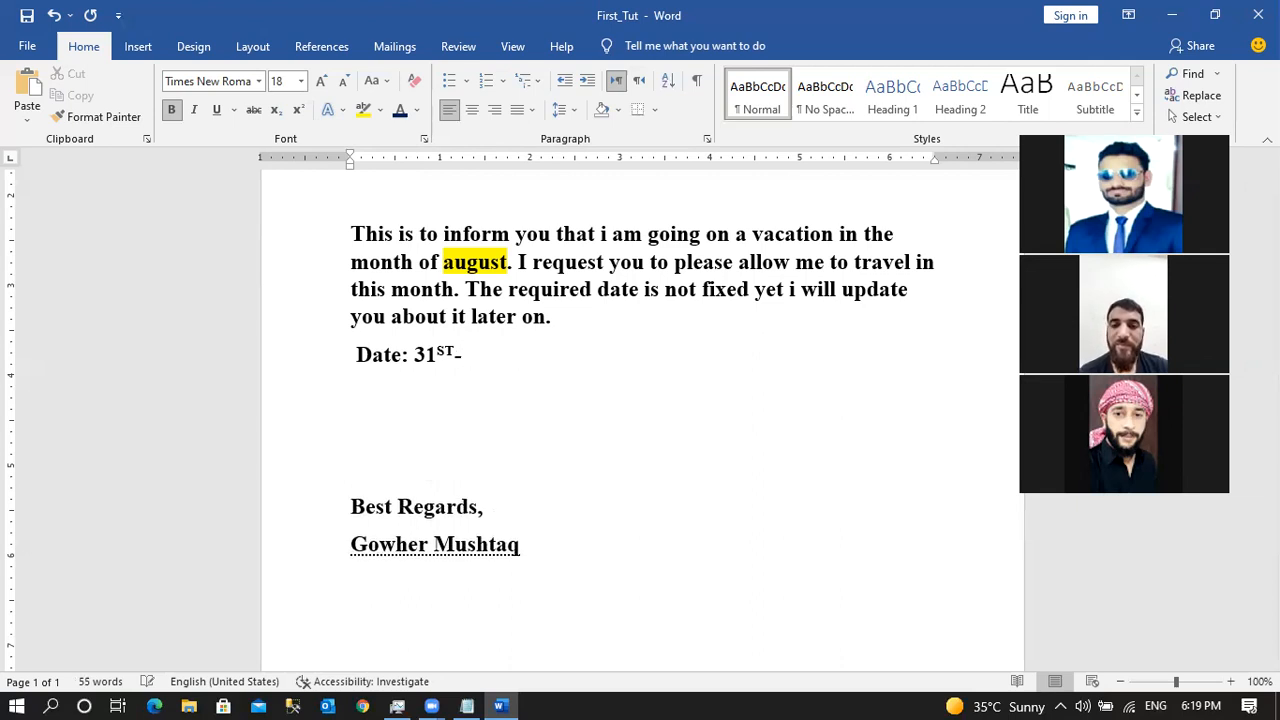
key(Return)
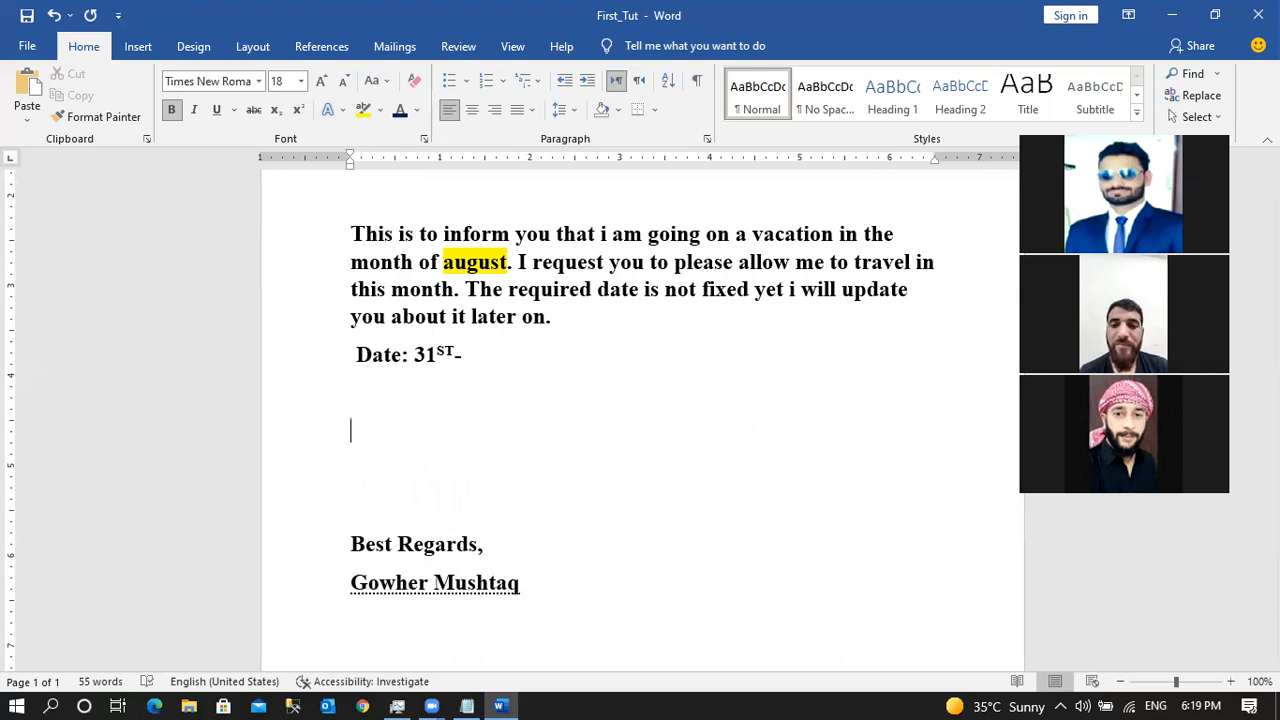
Type the equation X3-Y6+Z5=0 and make the 3, 6 and 5 superscript exponents.
text(X3_)
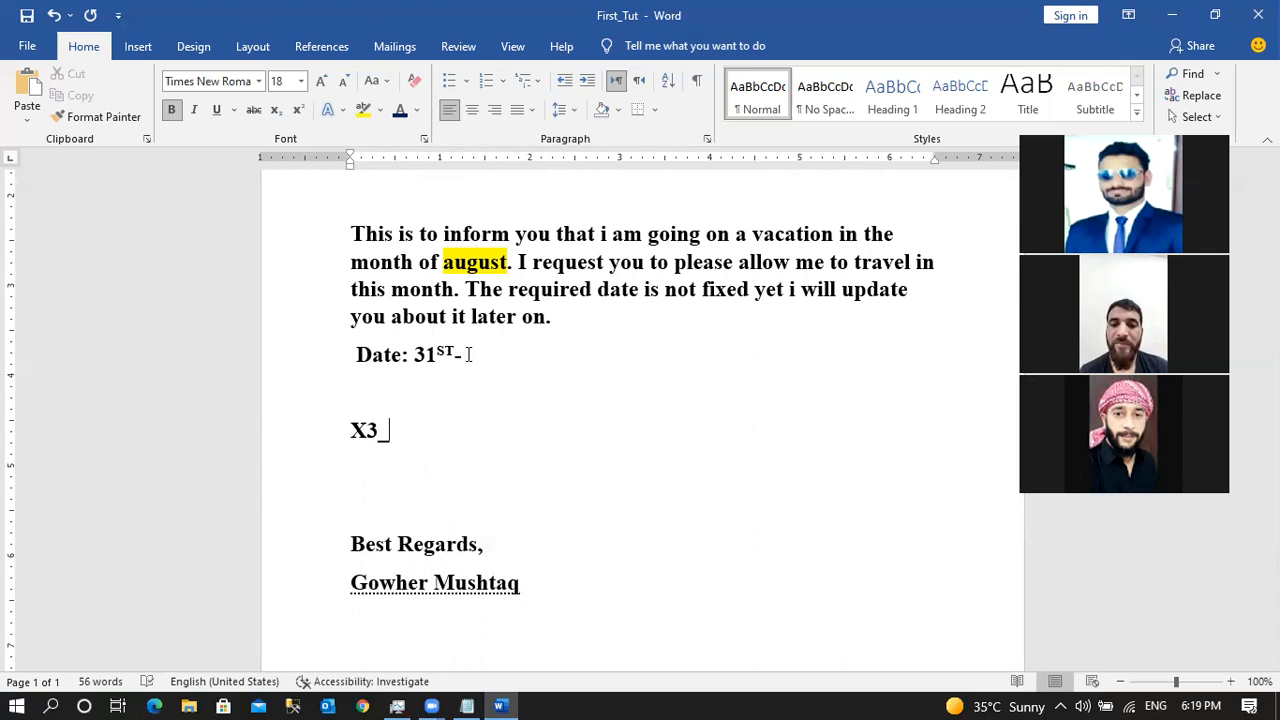
key(BackSpace)
text(-Y6)
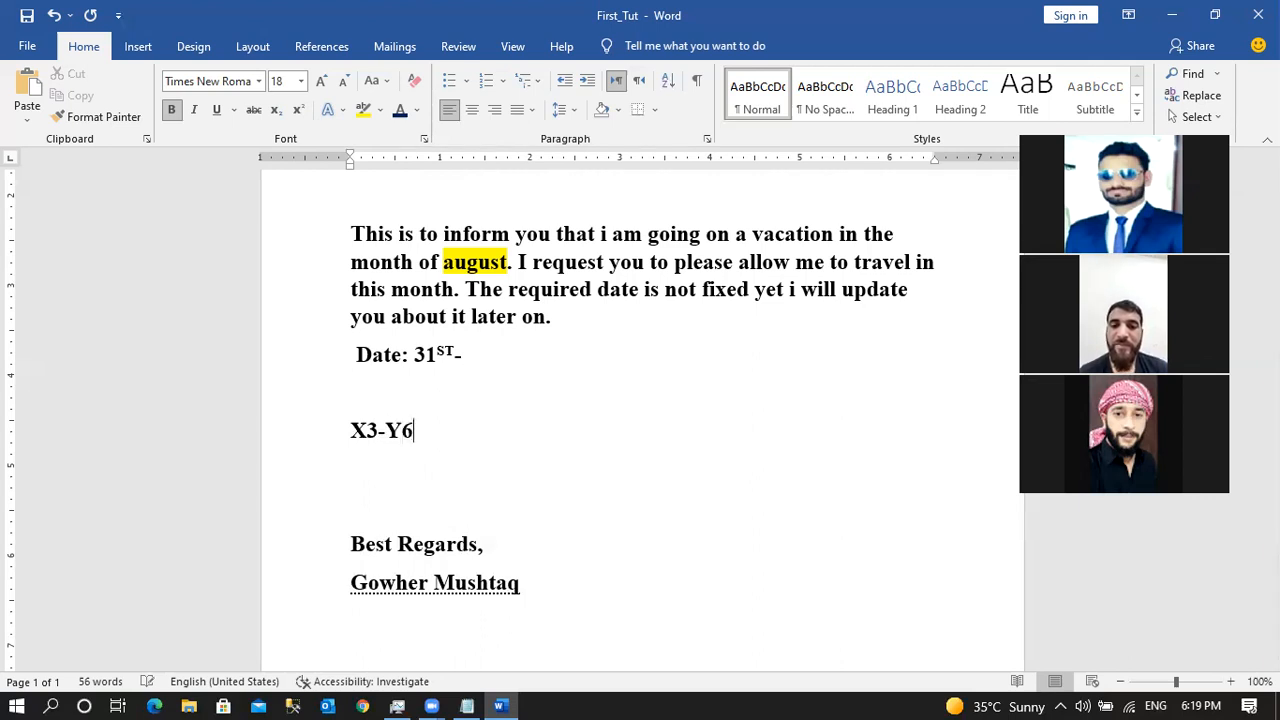
text(+Z5=0)
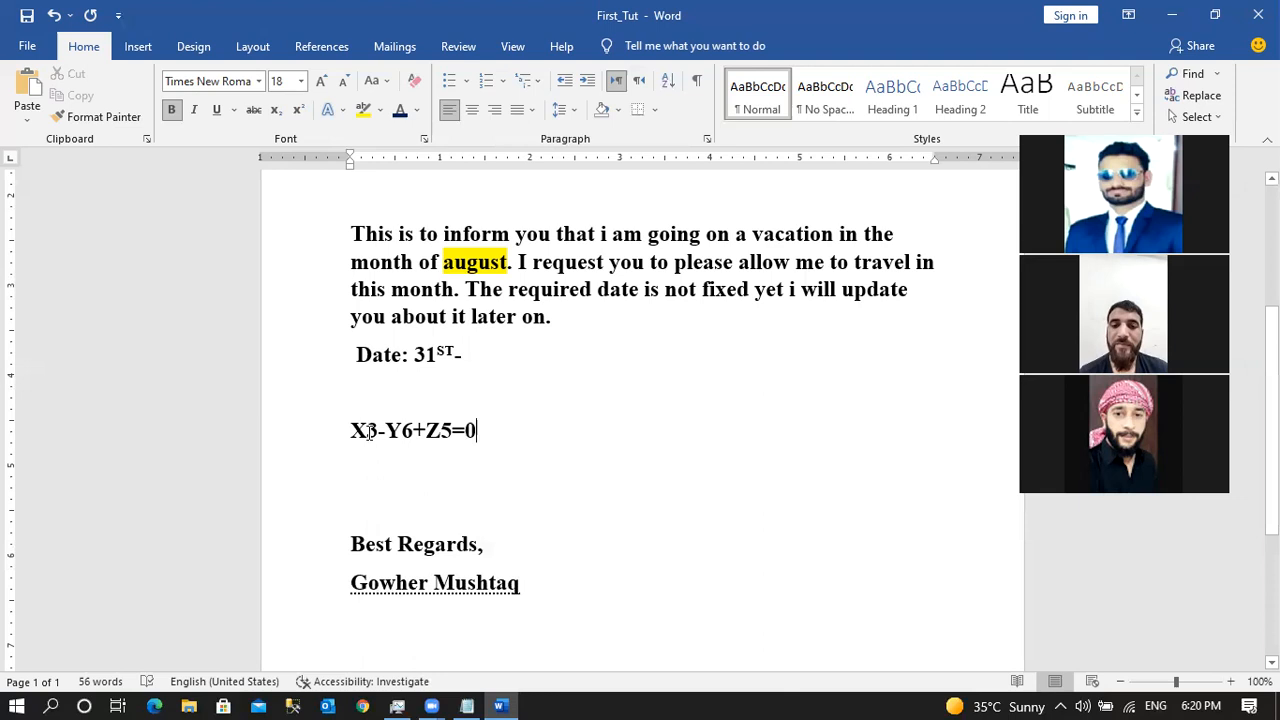
drag(367, 432, 379, 433)
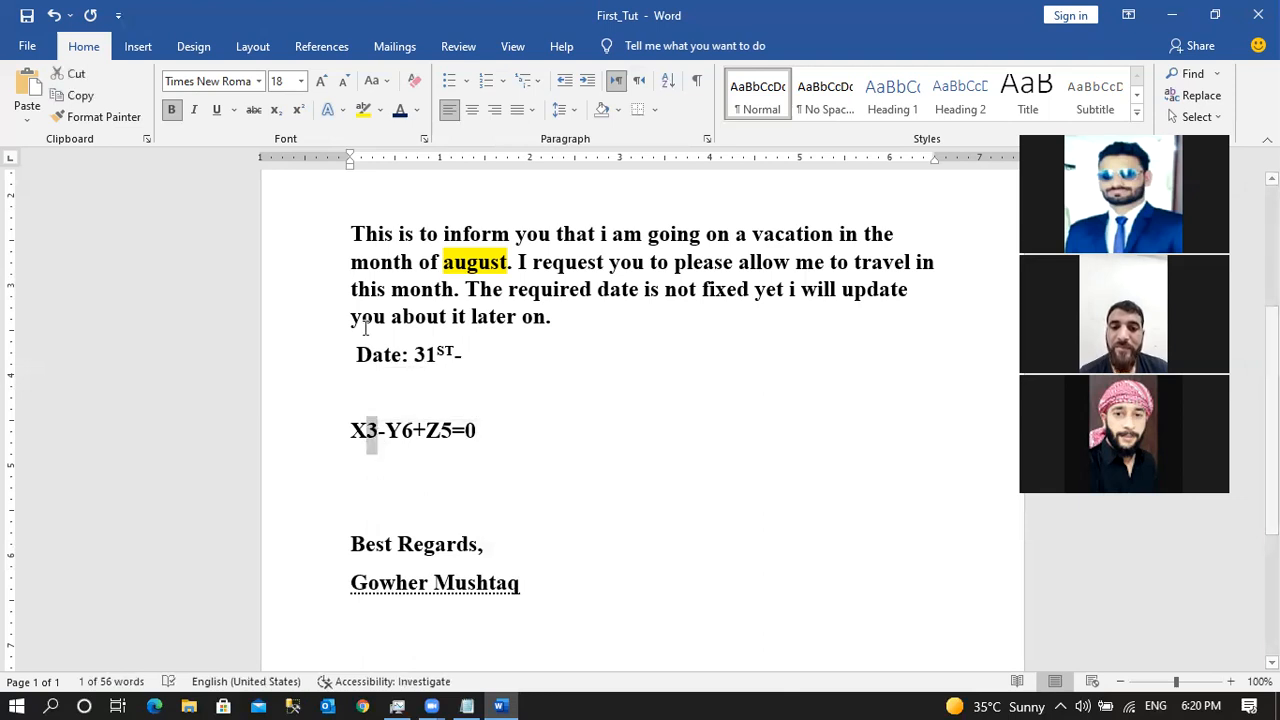
click(298, 110)
drag(398, 432, 437, 434)
click(298, 110)
click(298, 110)
Add the label 'Superscript:' on the line above the equation.
click(385, 465)
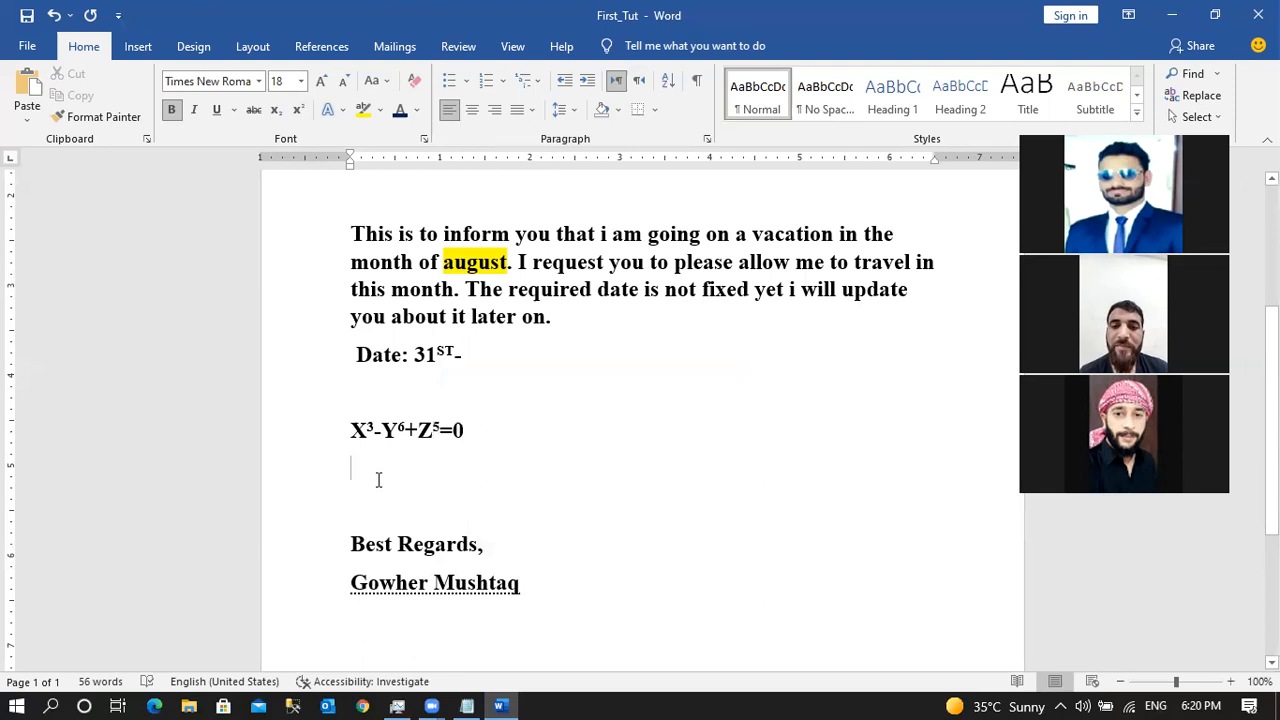
drag(349, 433, 470, 432)
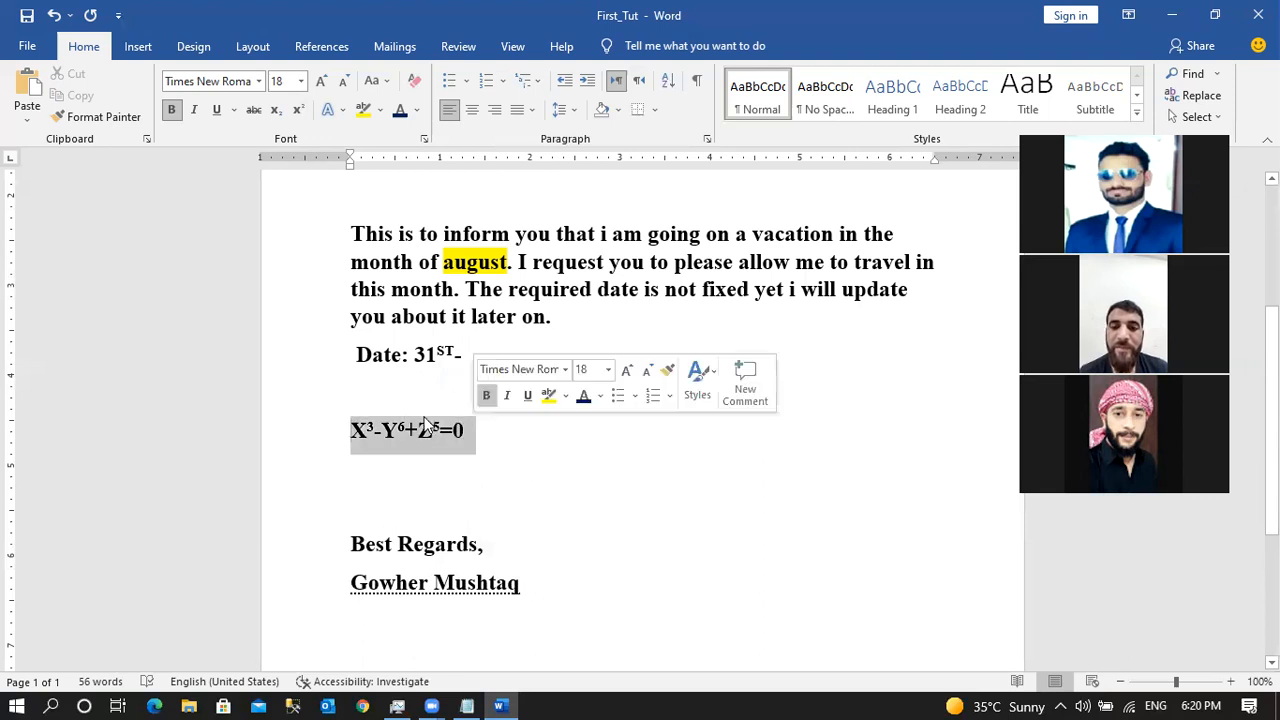
click(403, 400)
text(sU)
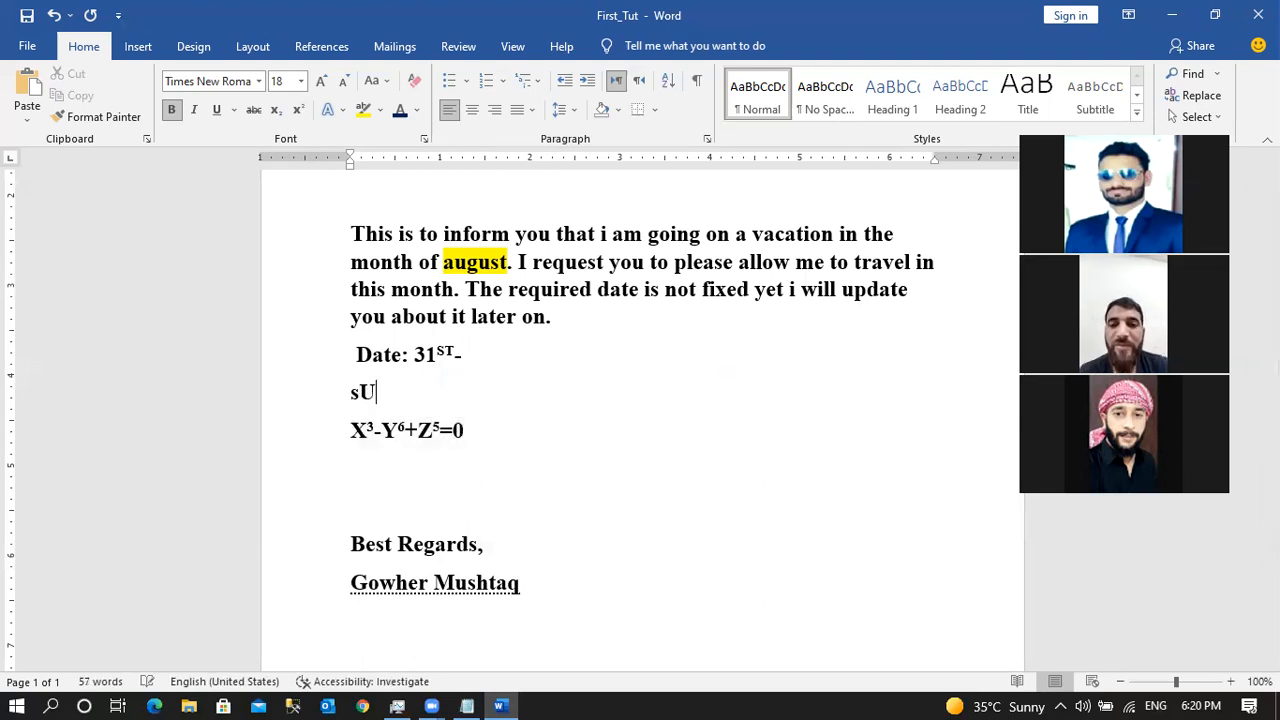
key(BackSpace)
key(BackSpace)
text(Supers)
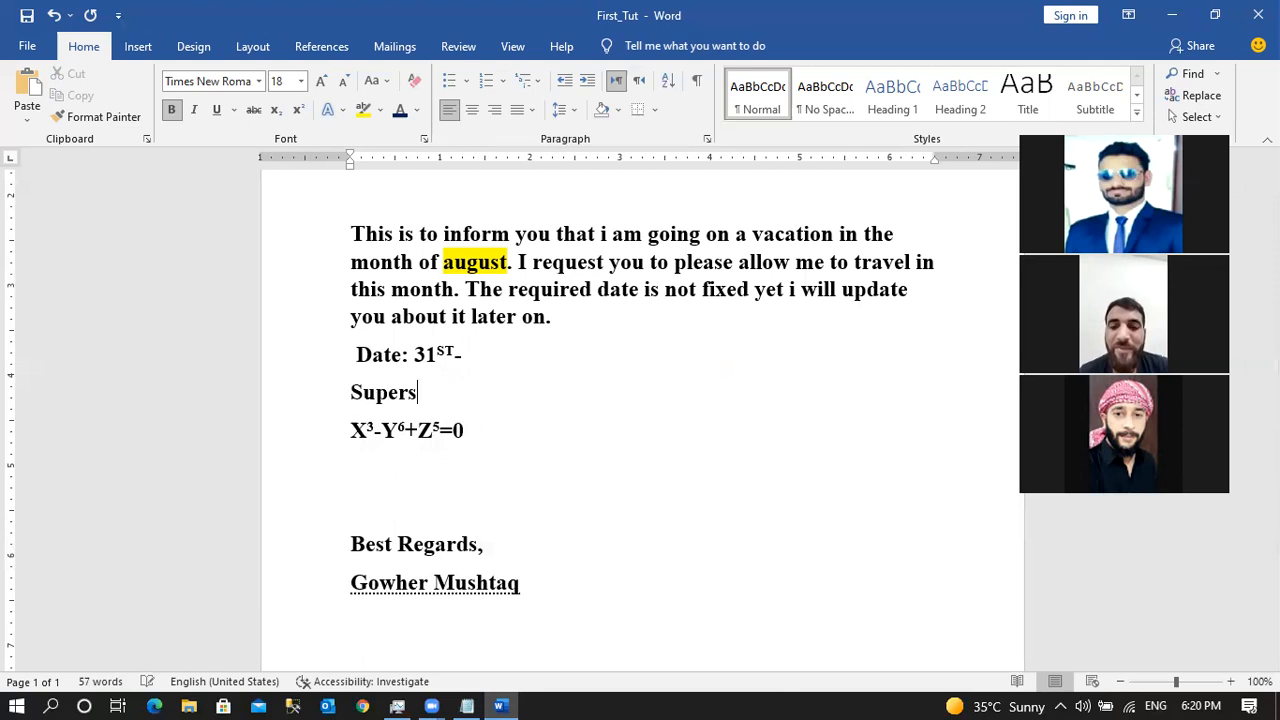
text(cript:)
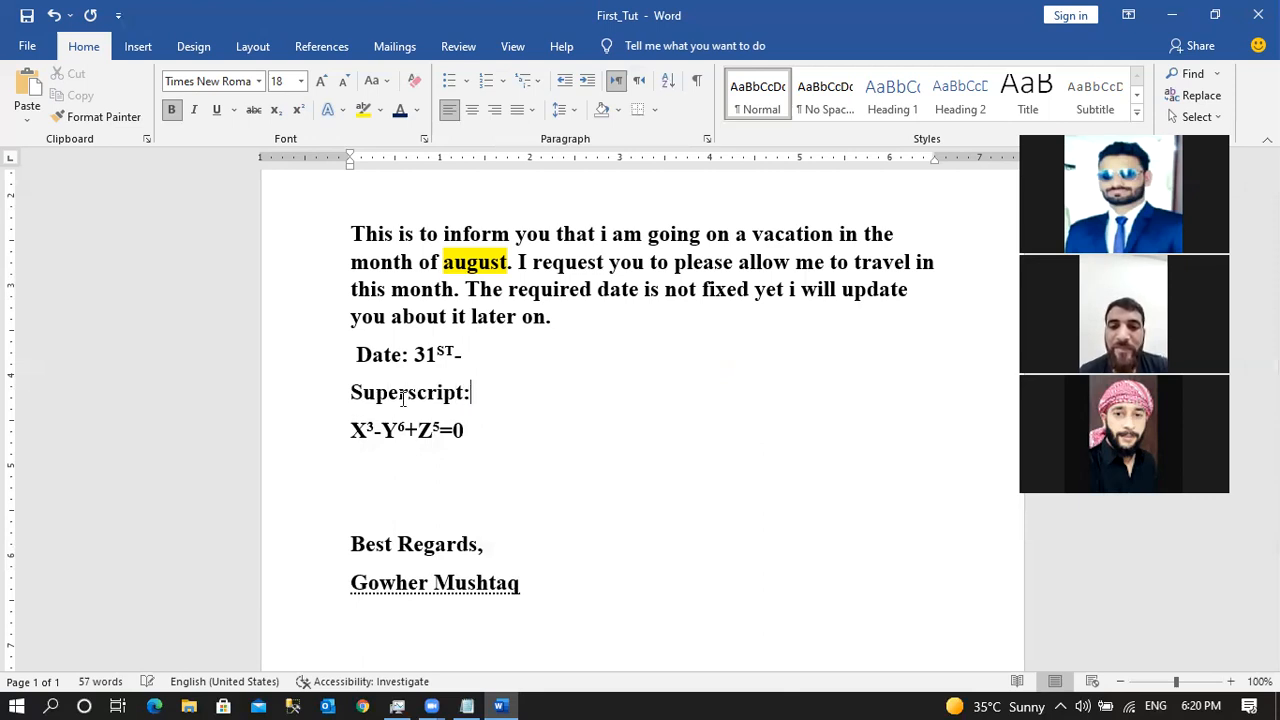
Insert blank lines after the date line and below the equation.
click(474, 372)
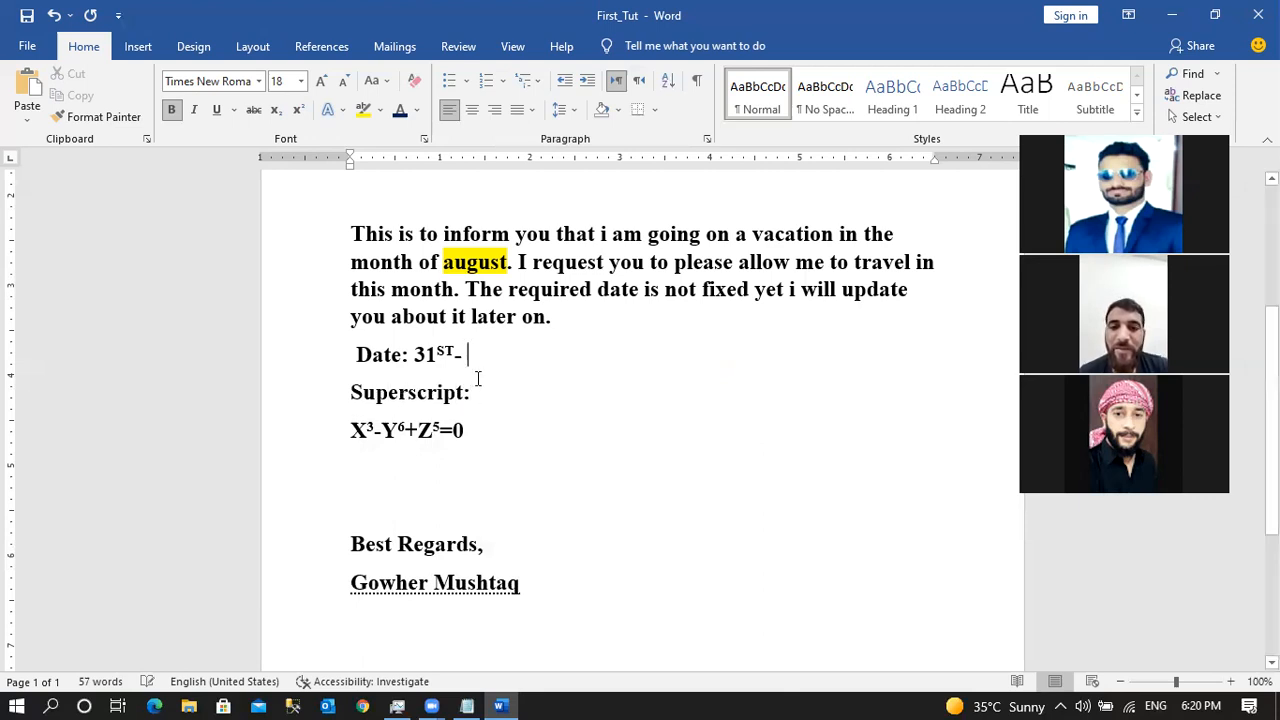
key(Return)
key(Return)
click(480, 514)
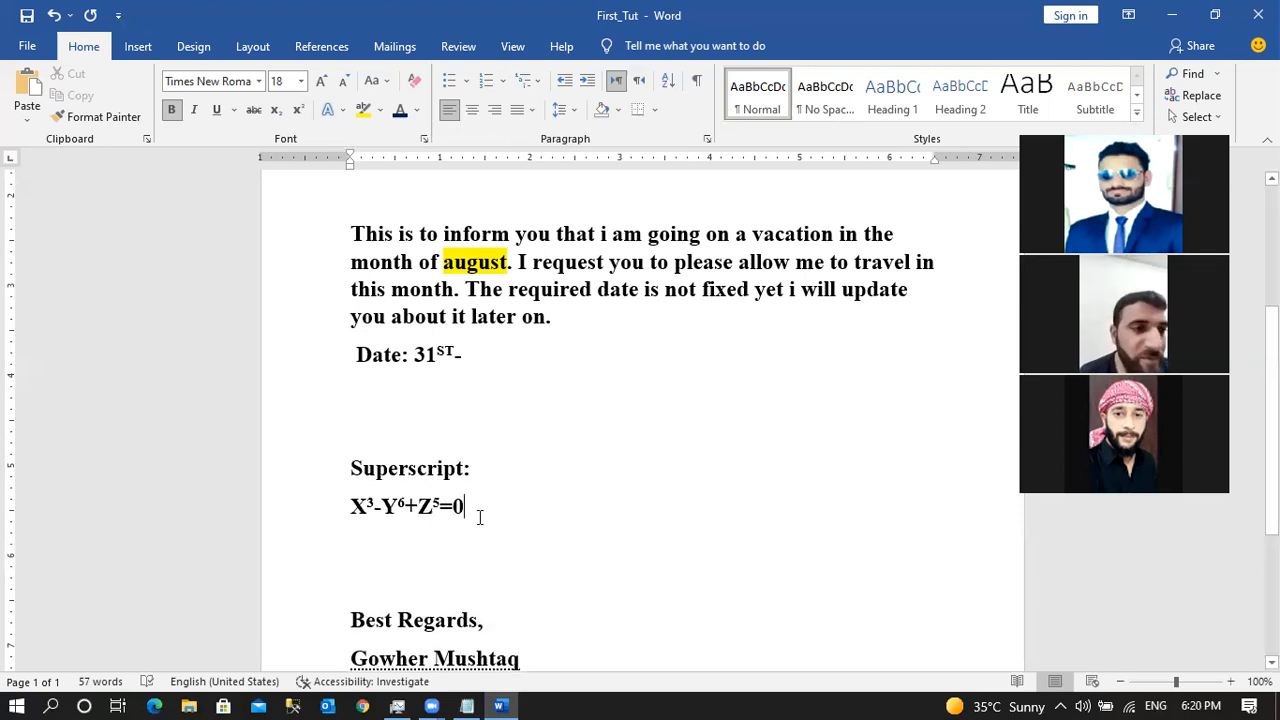
key(Return)
key(Return)
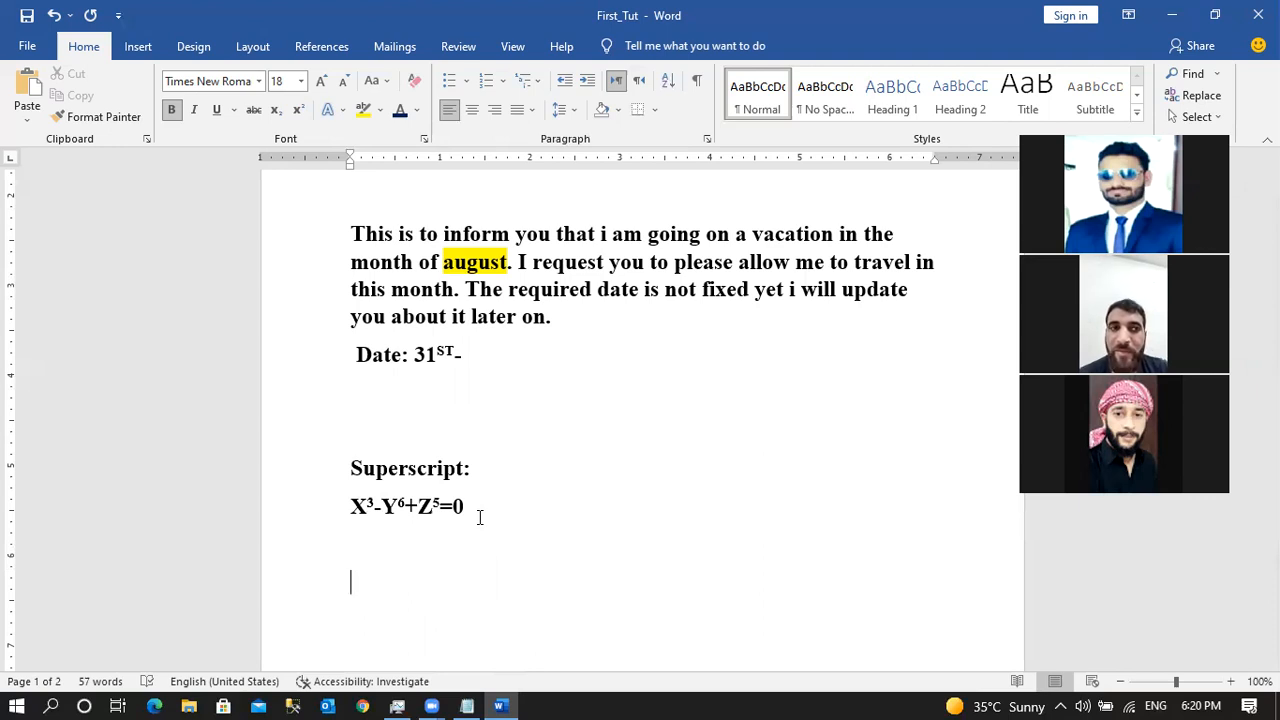
click(276, 109)
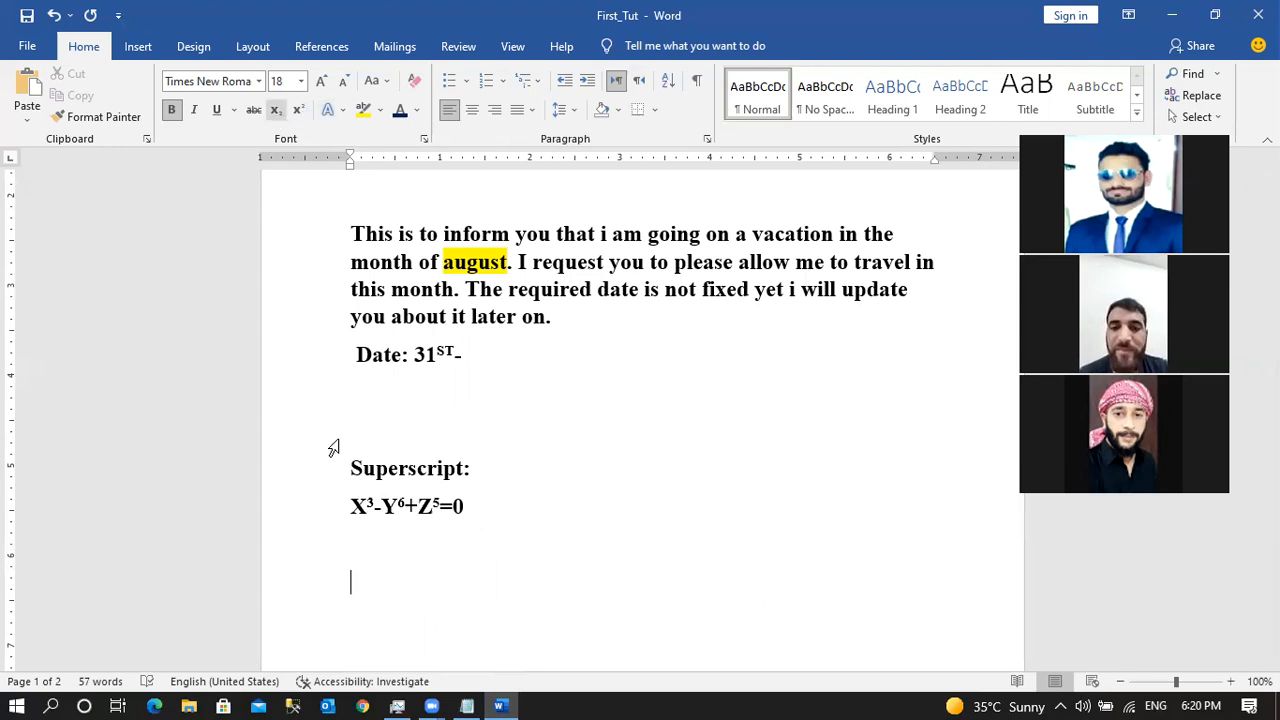
Type the formula CO2+H2O on the line below the equation.
text(C)
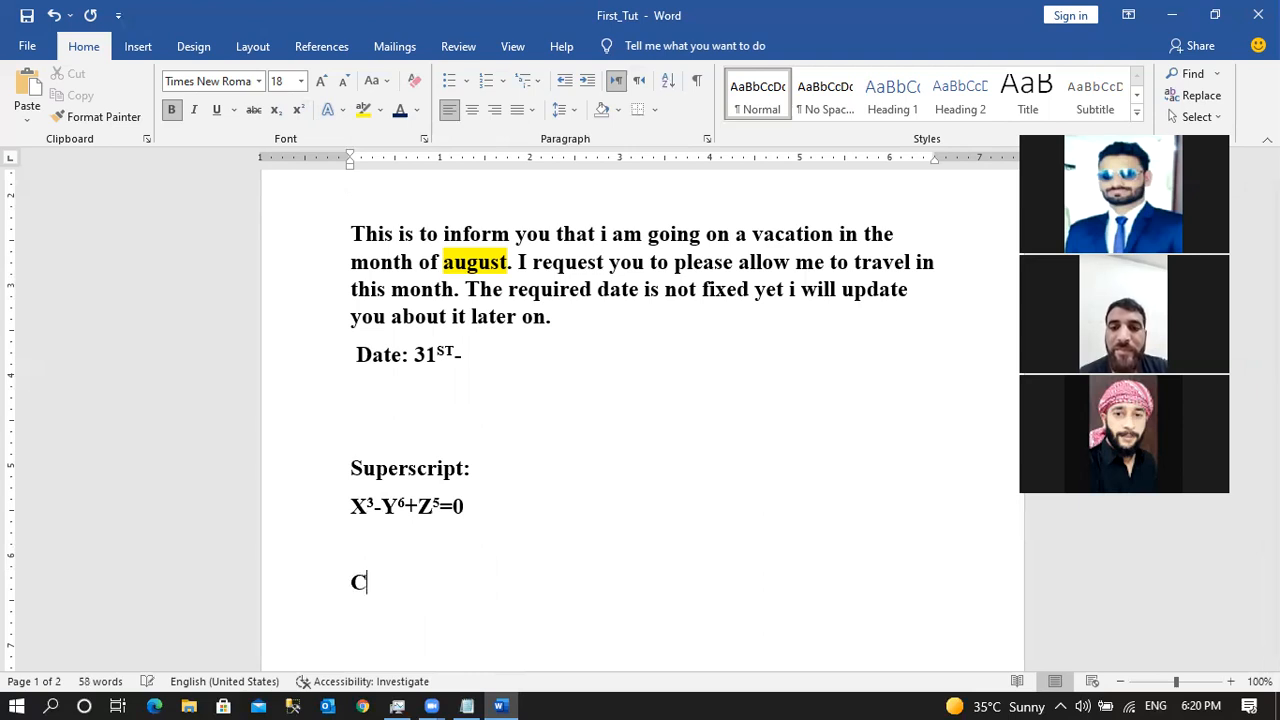
text(O2+H)
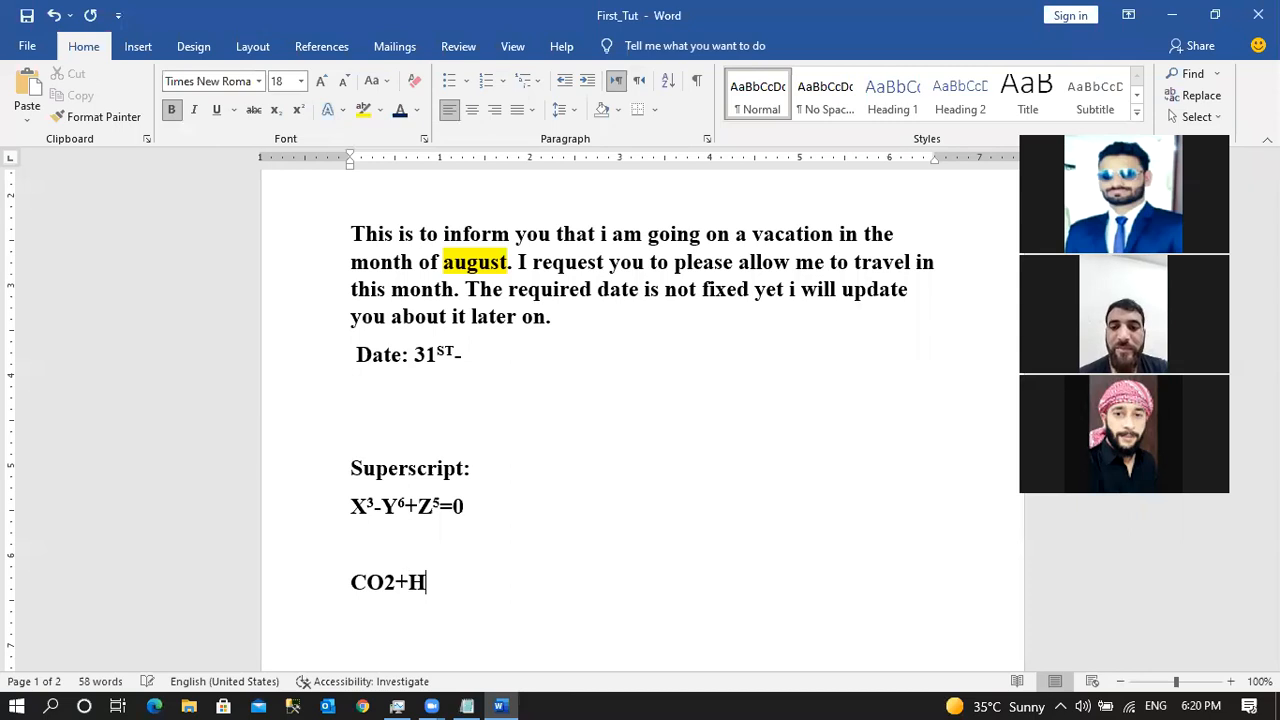
text(2-)
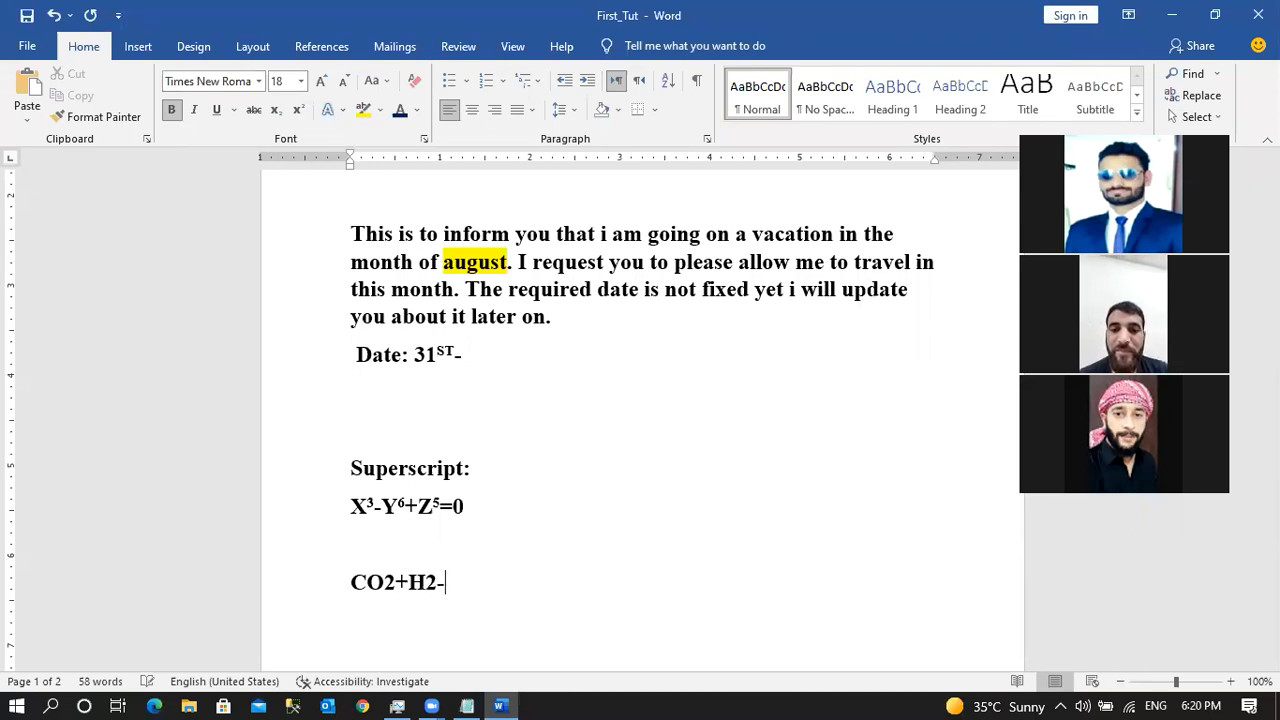
text(O)
key(BackSpace)
key(BackSpace)
text(O)
Make the 2s in CO2 and H2O subscript, then start a new line below the formula.
drag(384, 588, 396, 588)
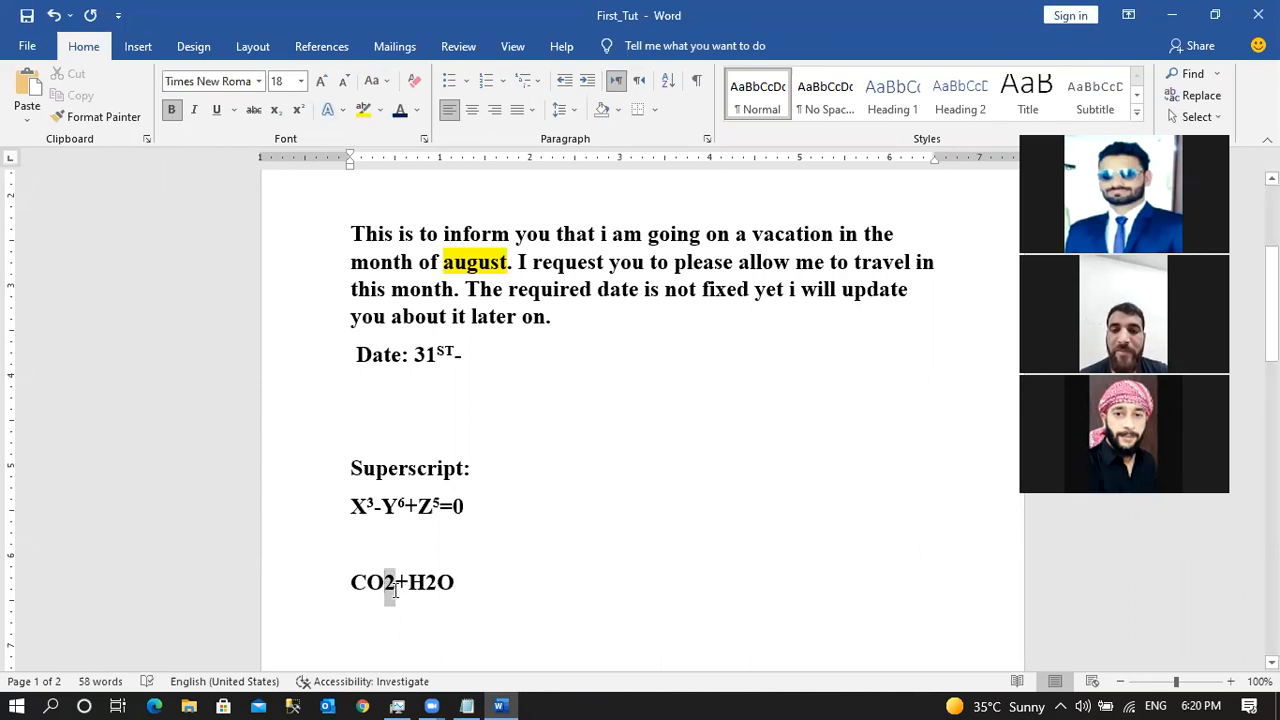
click(276, 110)
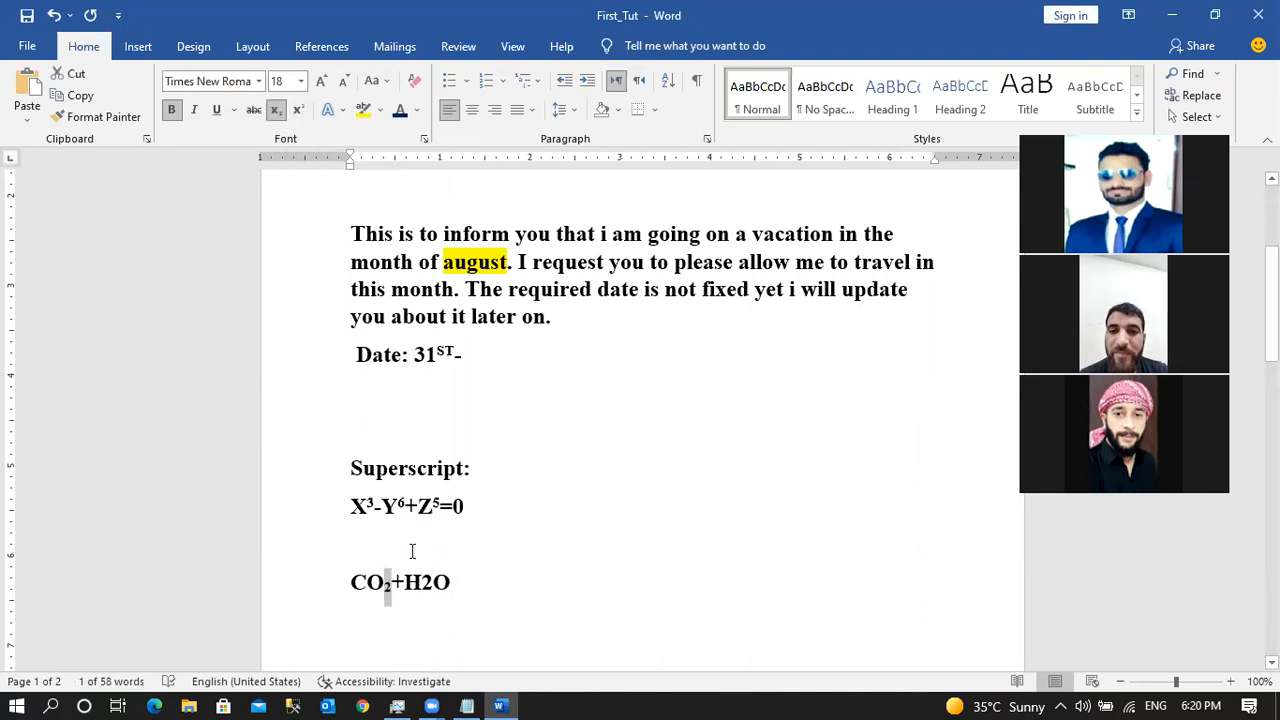
drag(420, 582, 434, 582)
click(464, 584)
text(==)
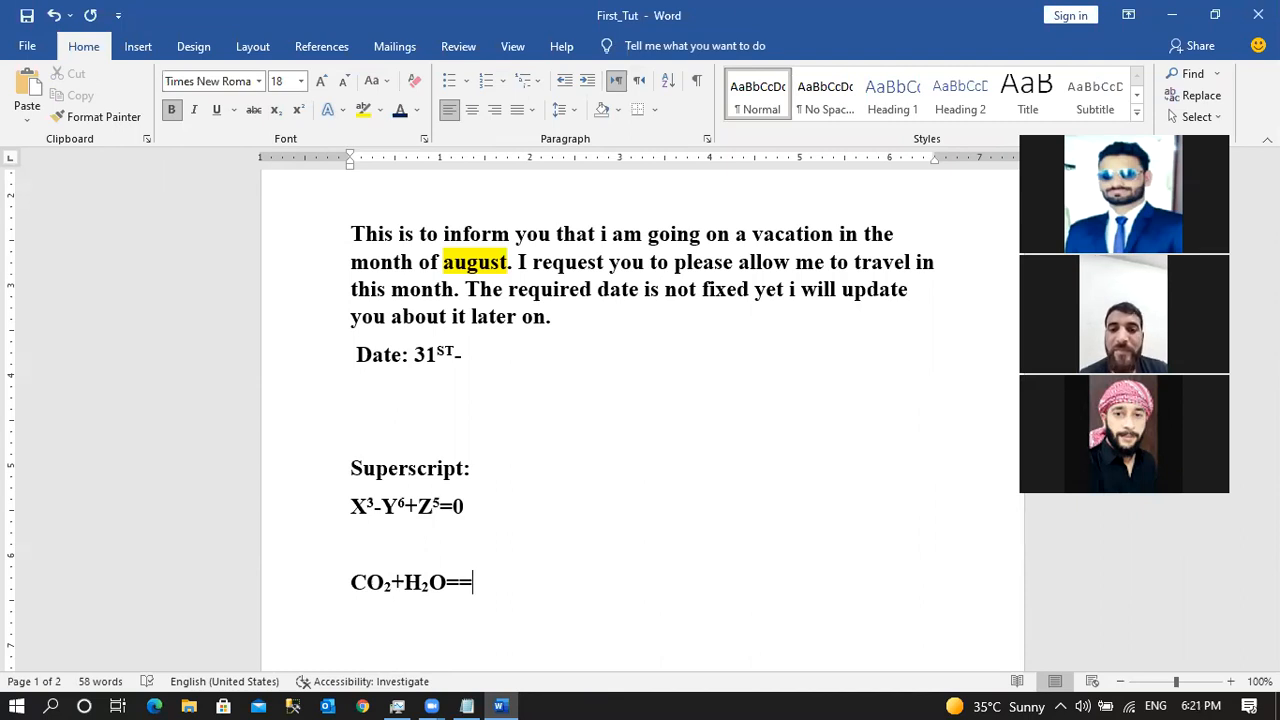
key(BackSpace)
key(BackSpace)
key(Return)
key(Return)
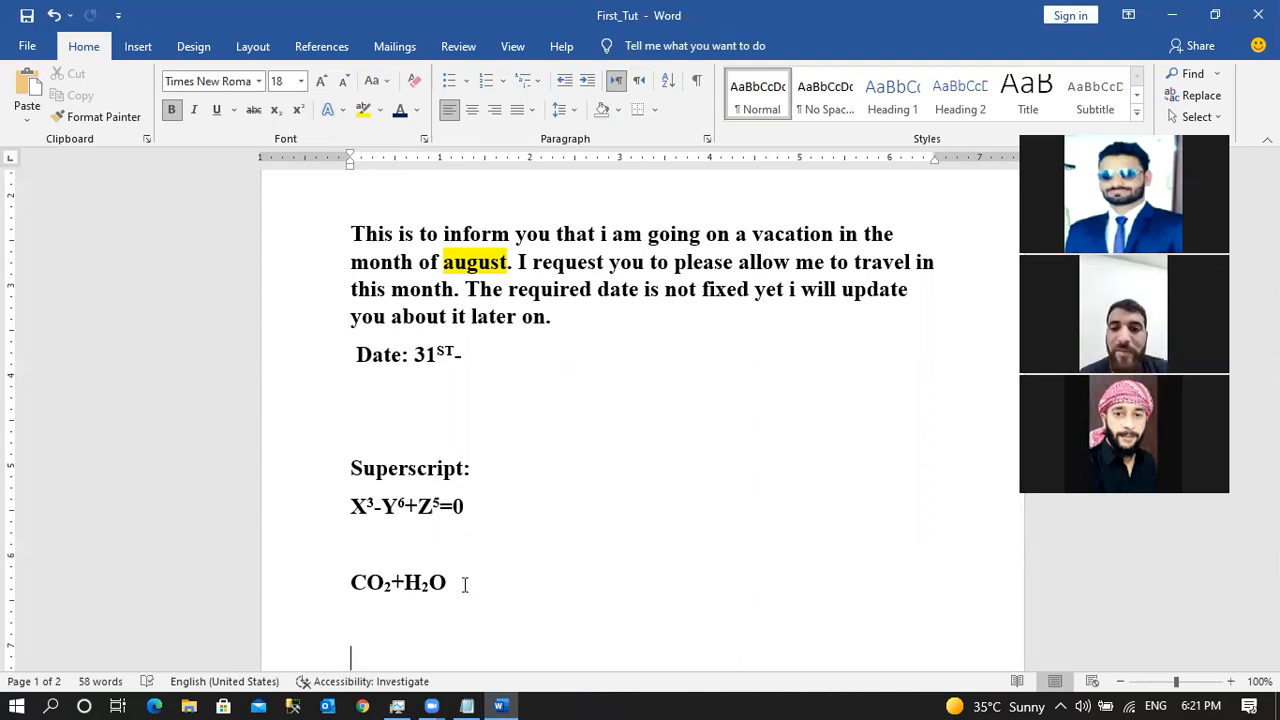
Show the File backstage New page with Blank document and other templates.
click(30, 47)
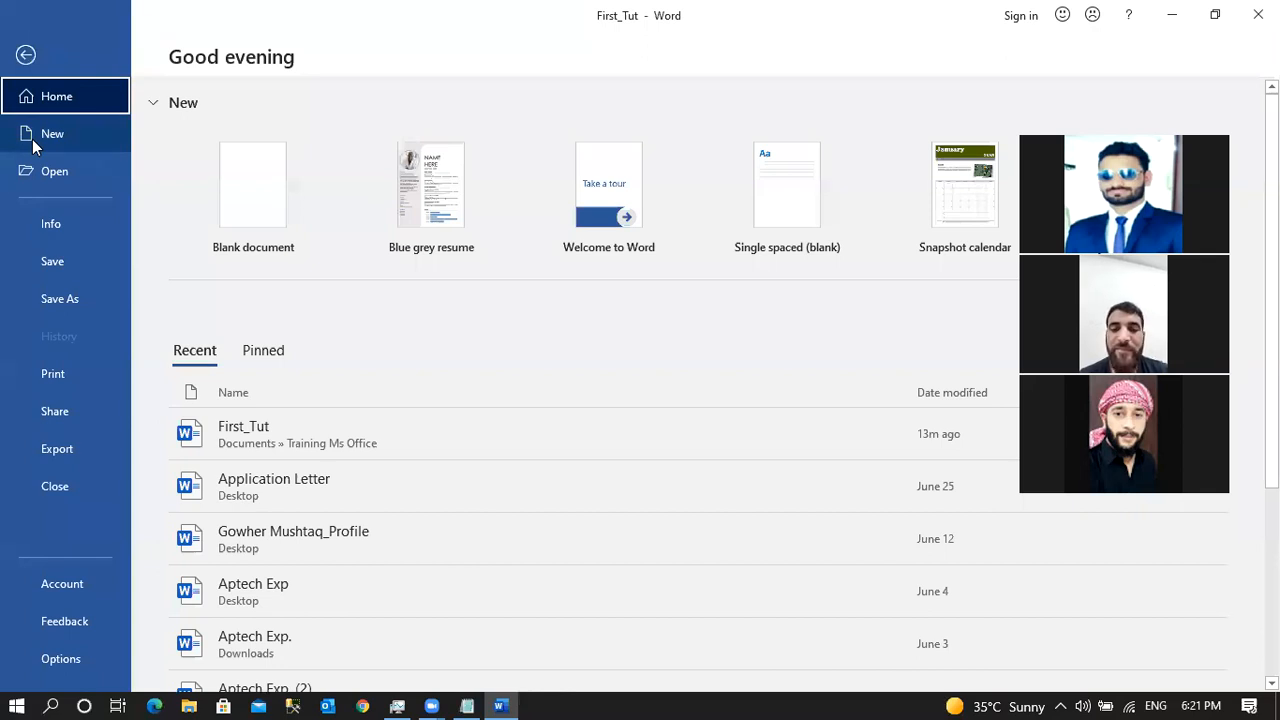
click(25, 54)
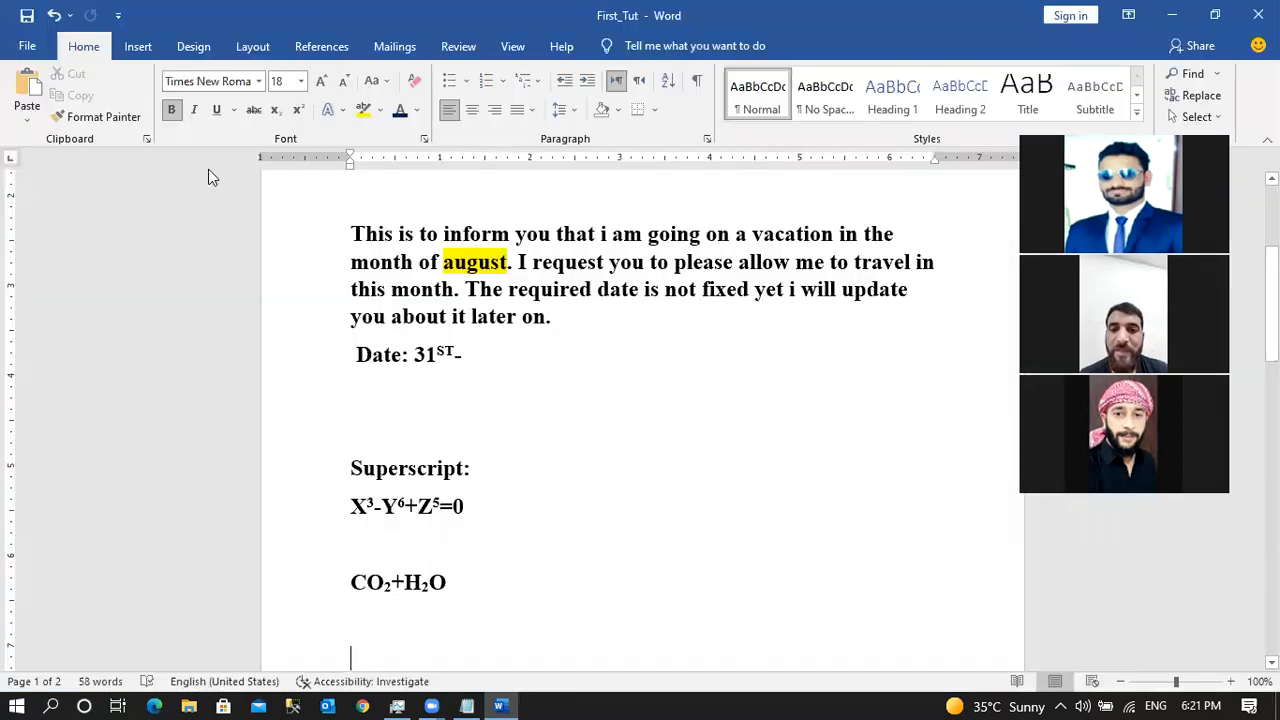
click(30, 46)
click(75, 140)
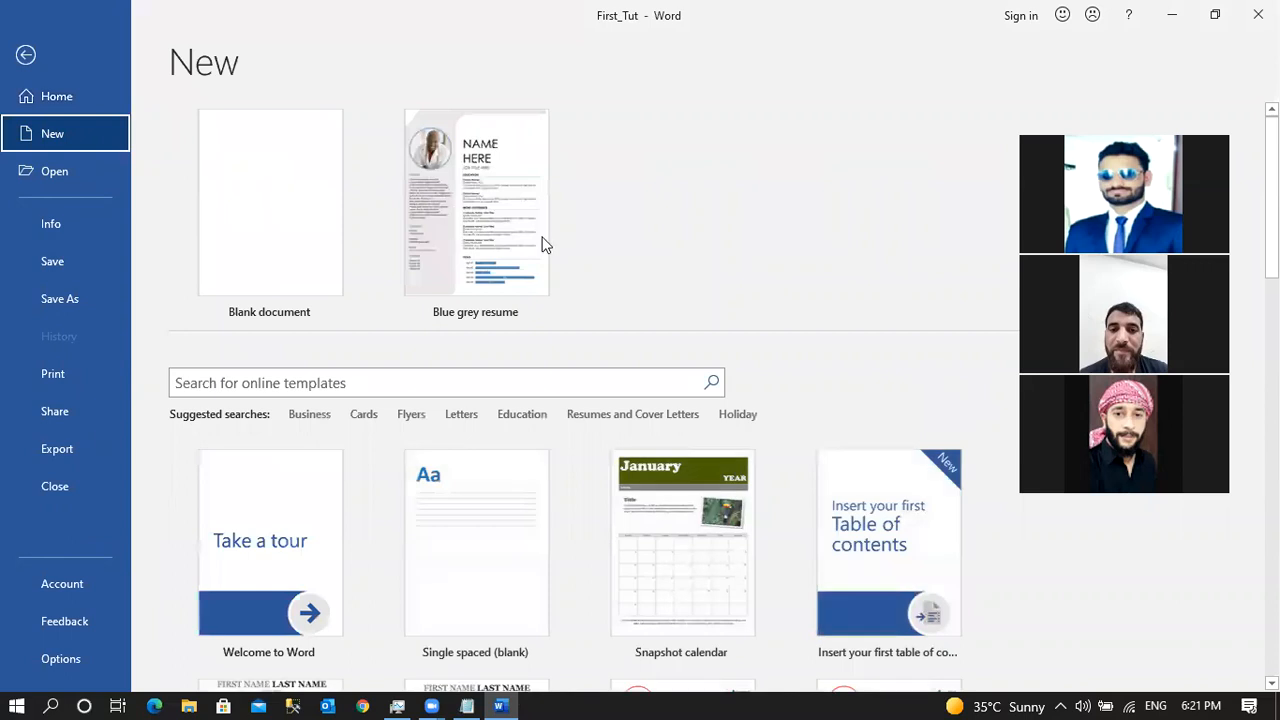
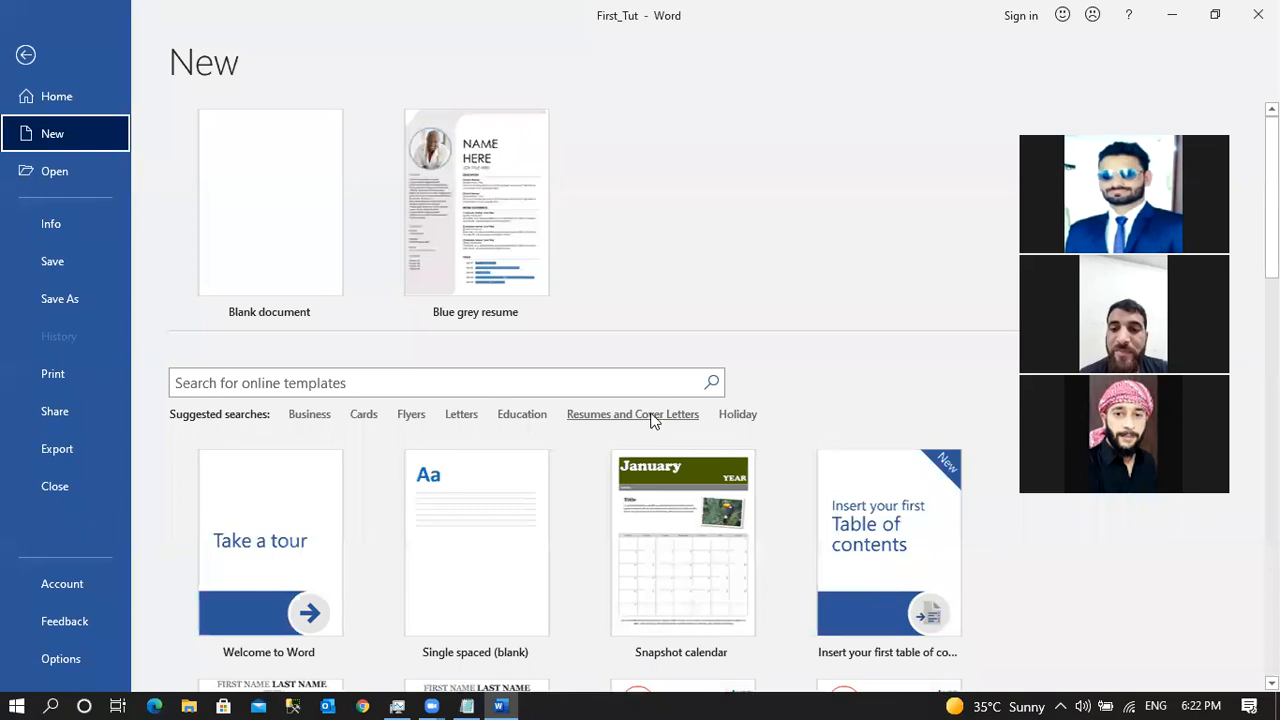
Preview the Blue grey resume from the Resumes and Cover Letters templates and create a document from it.
click(652, 416)
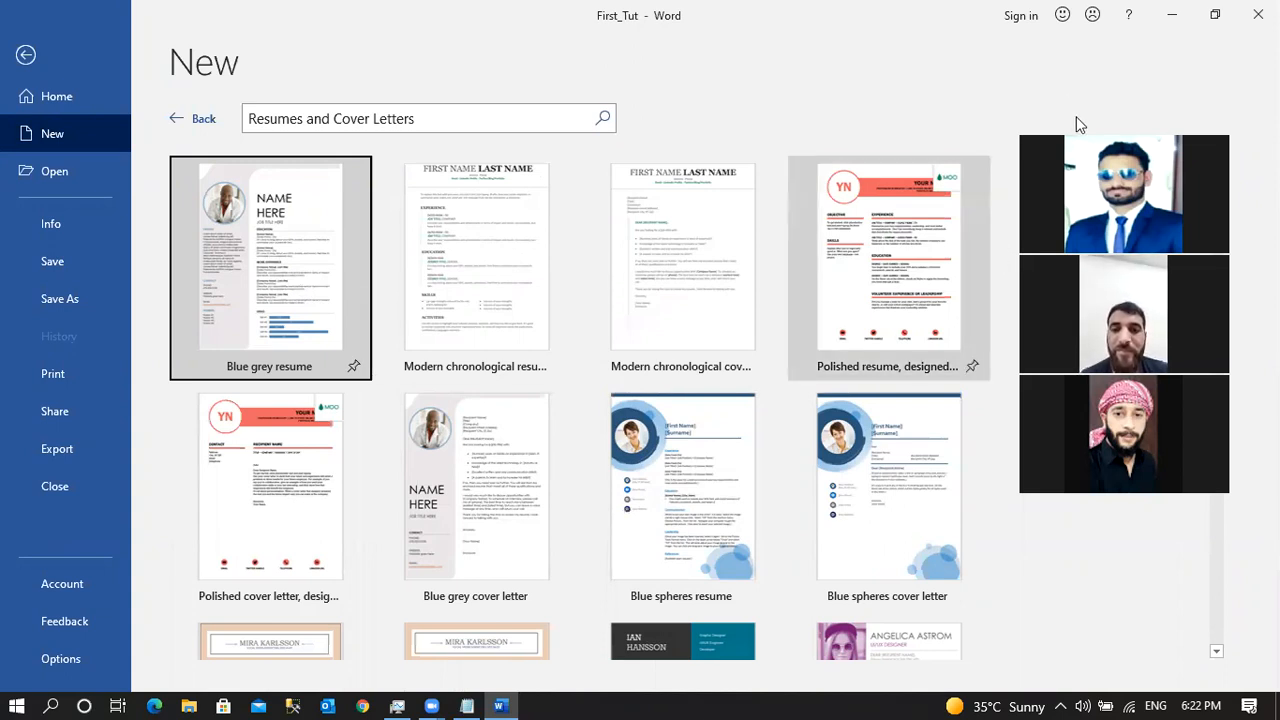
click(287, 229)
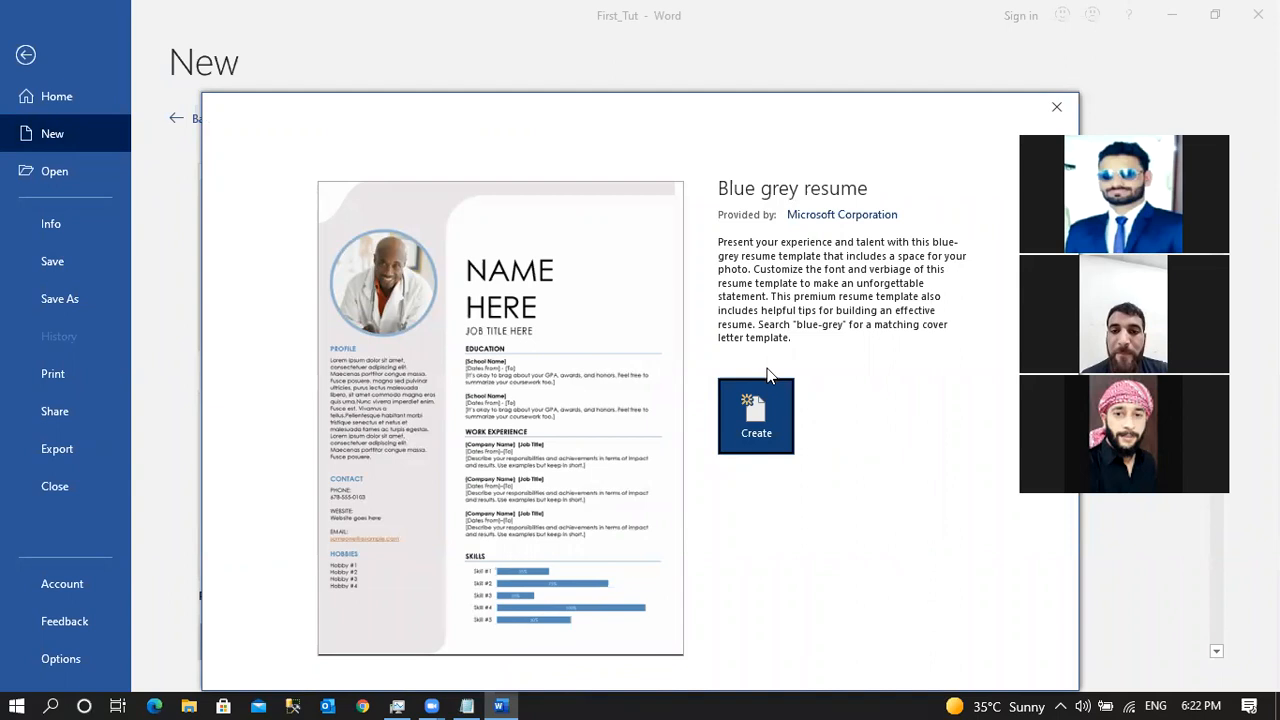
click(759, 430)
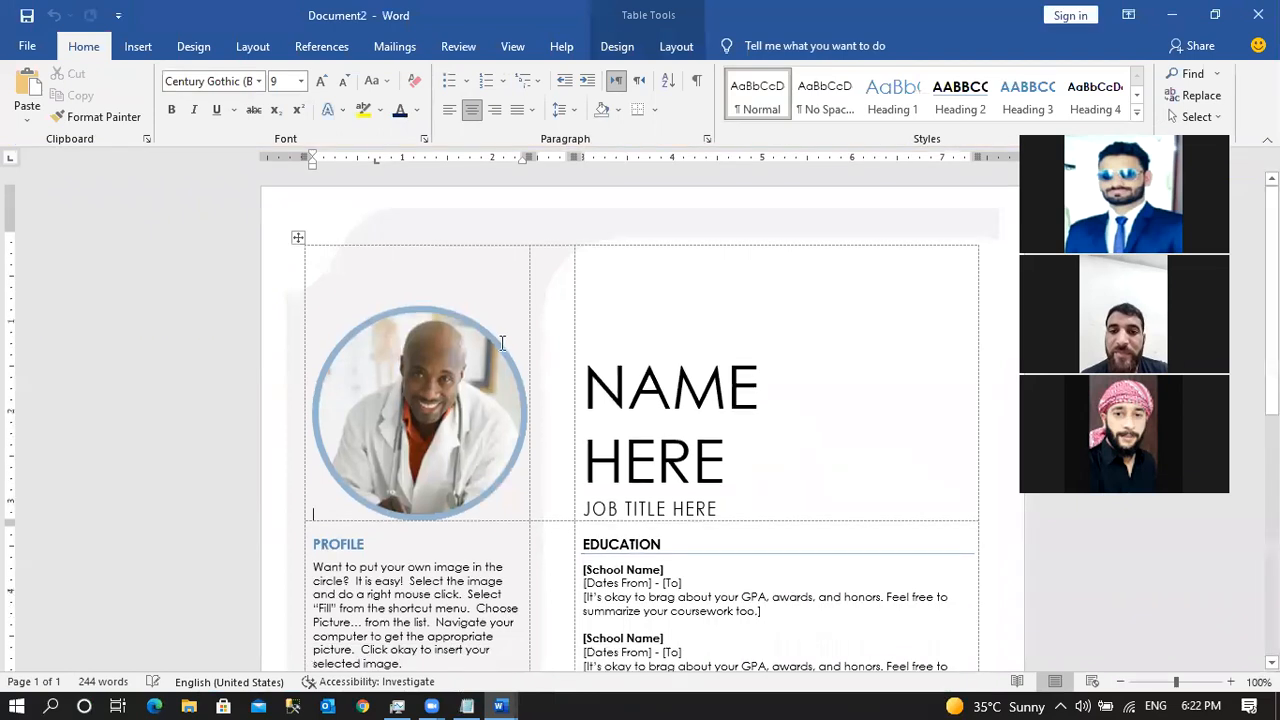
Replace the NAME HERE heading of the résumé with the person's name.
click(417, 382)
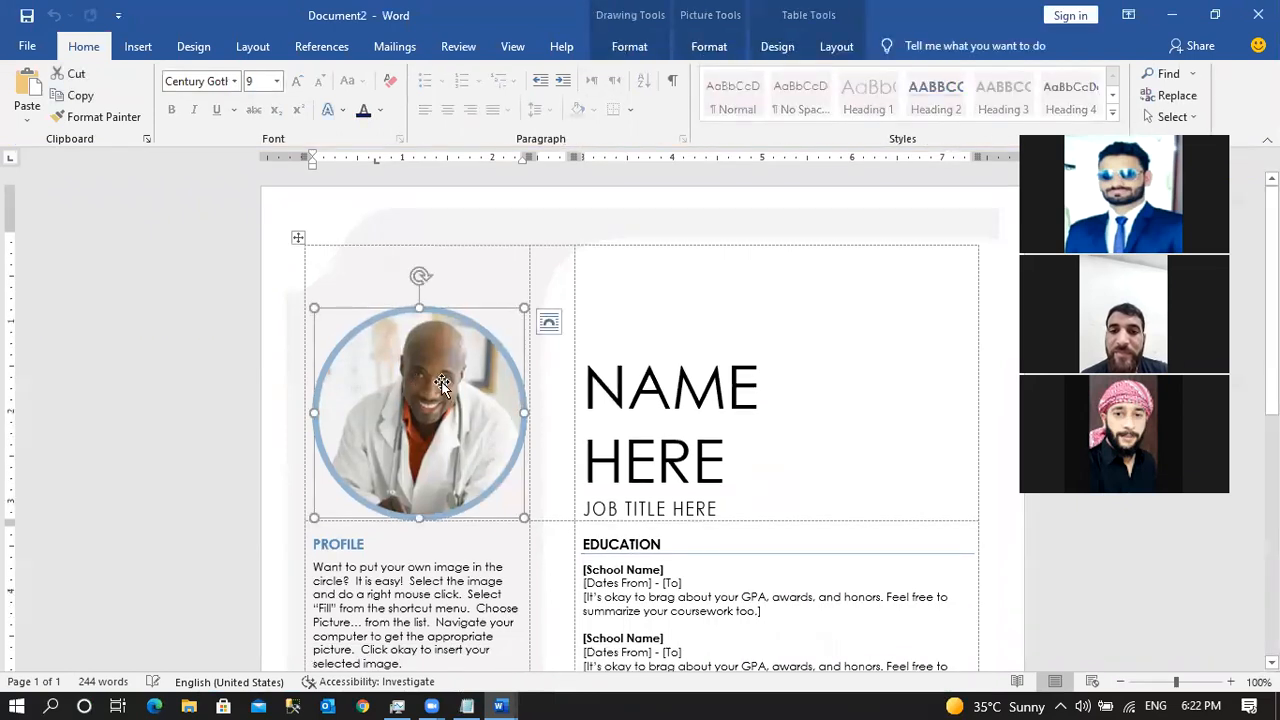
click(670, 392)
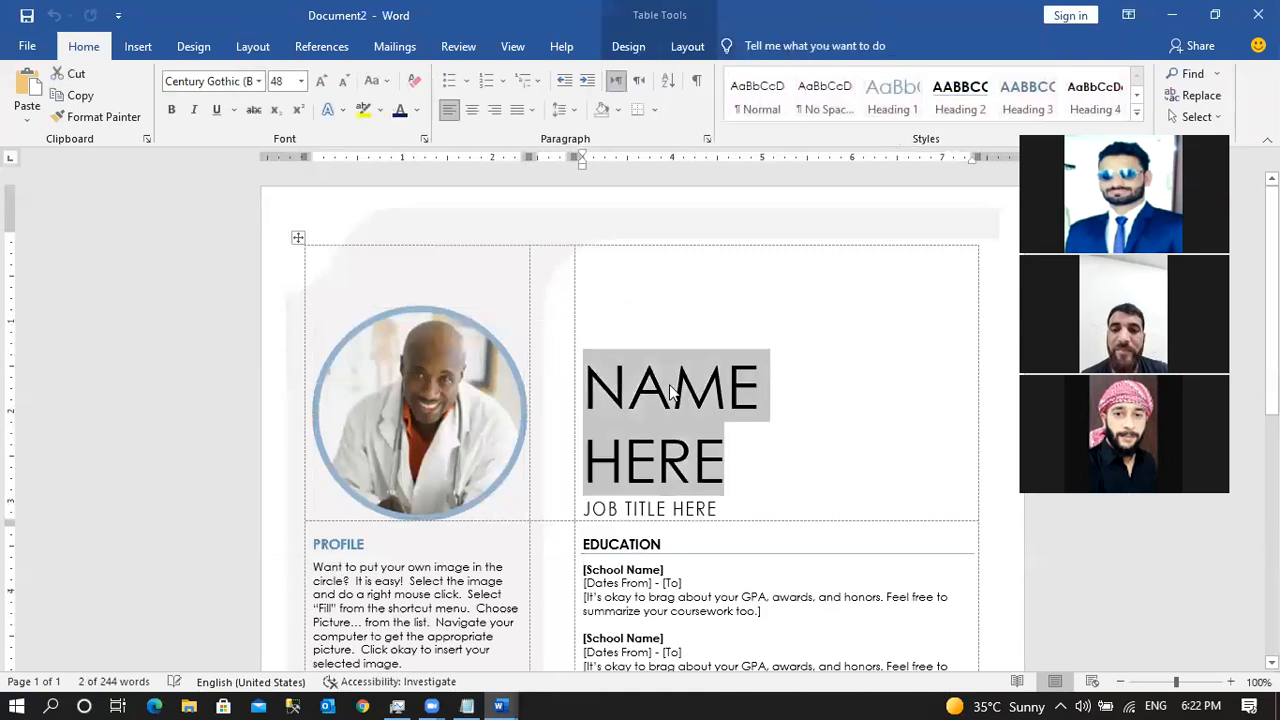
text(IM)
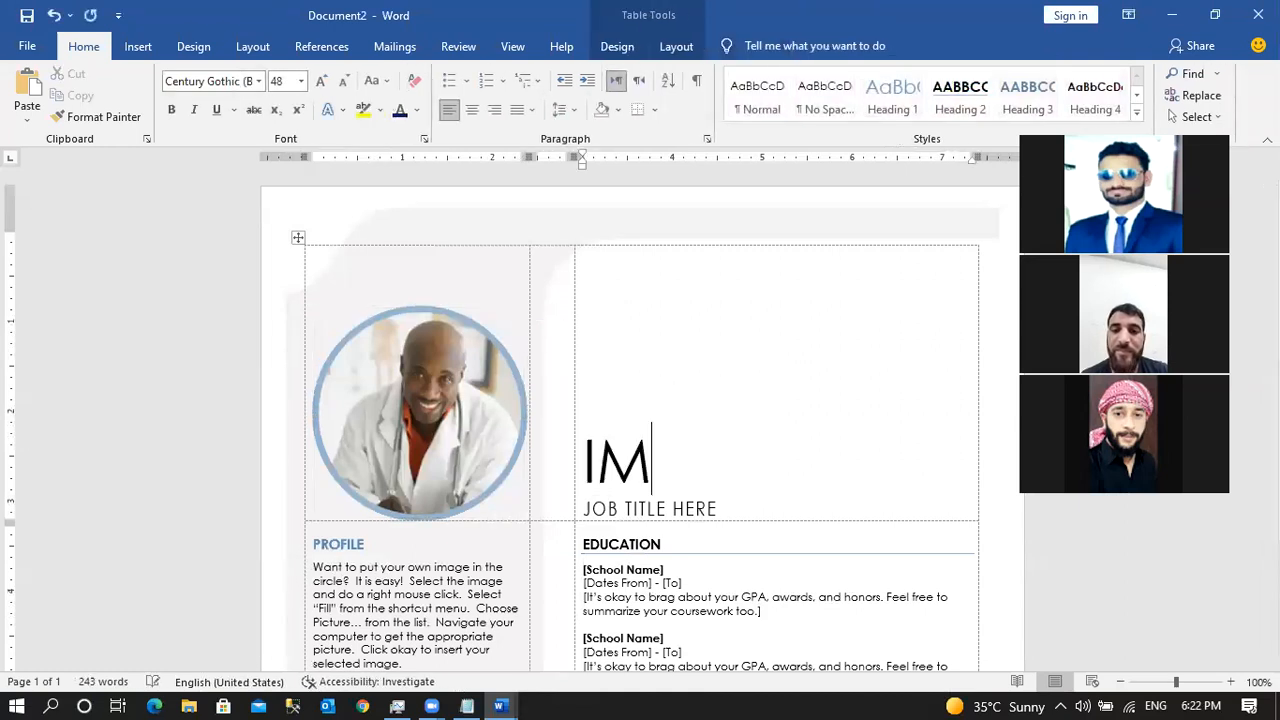
text(TIYAZ)
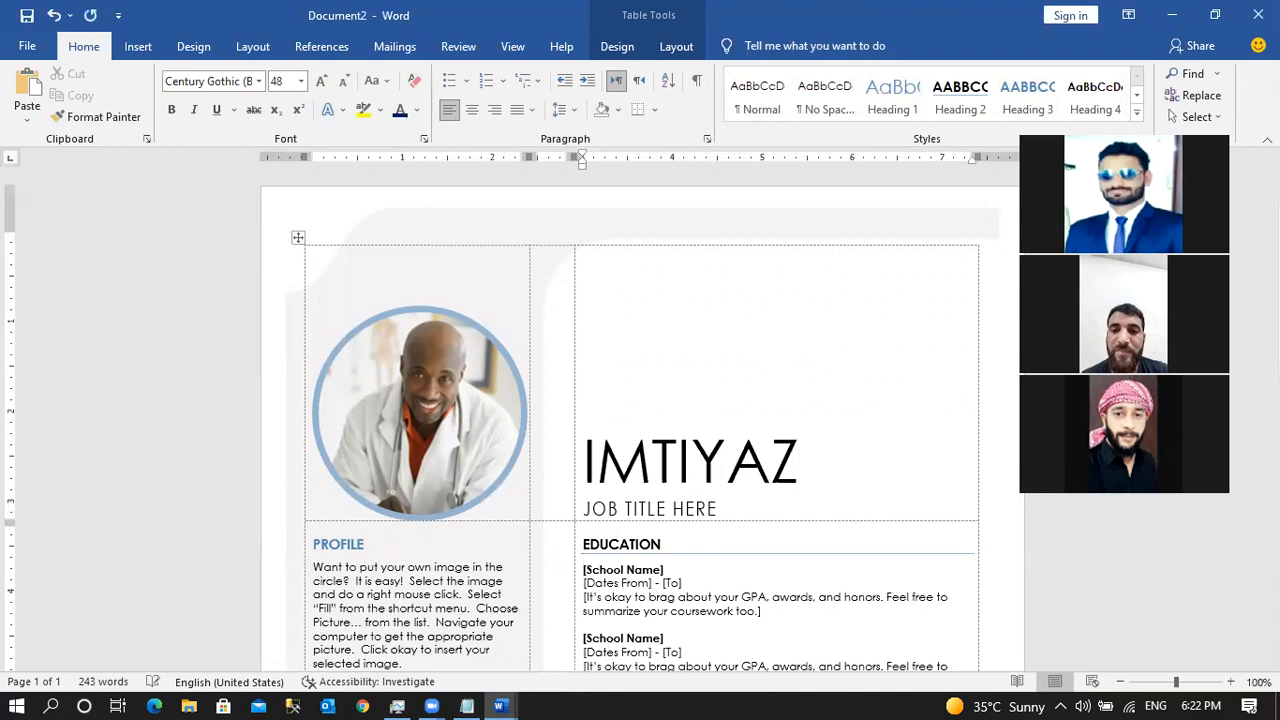
Move through the Education, Work Experience and skills chart sections of the résumé.
click(675, 509)
key(Down)
key(Down)
key(Down)
key(Down)
key(Down)
key(Down)
key(Down)
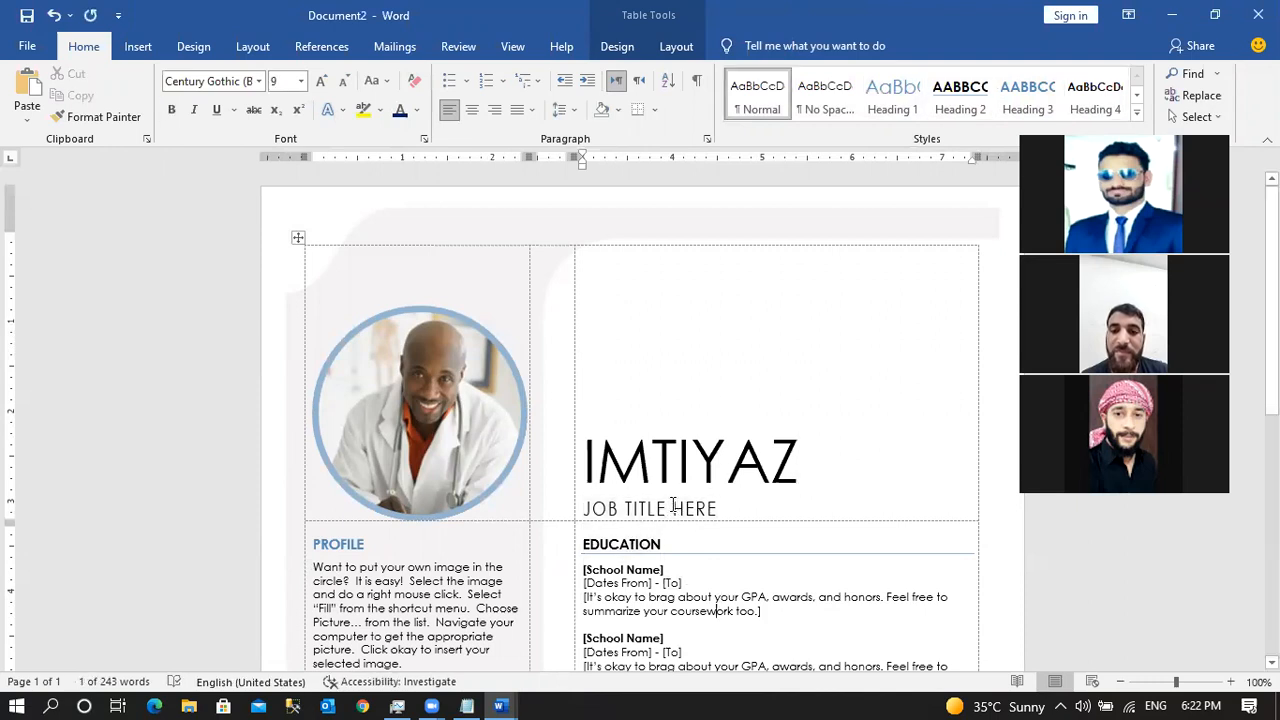
key(Down)
key(Down)
key(Down)
key(Down)
key(Down)
key(Down)
key(Down)
key(Down)
key(Down)
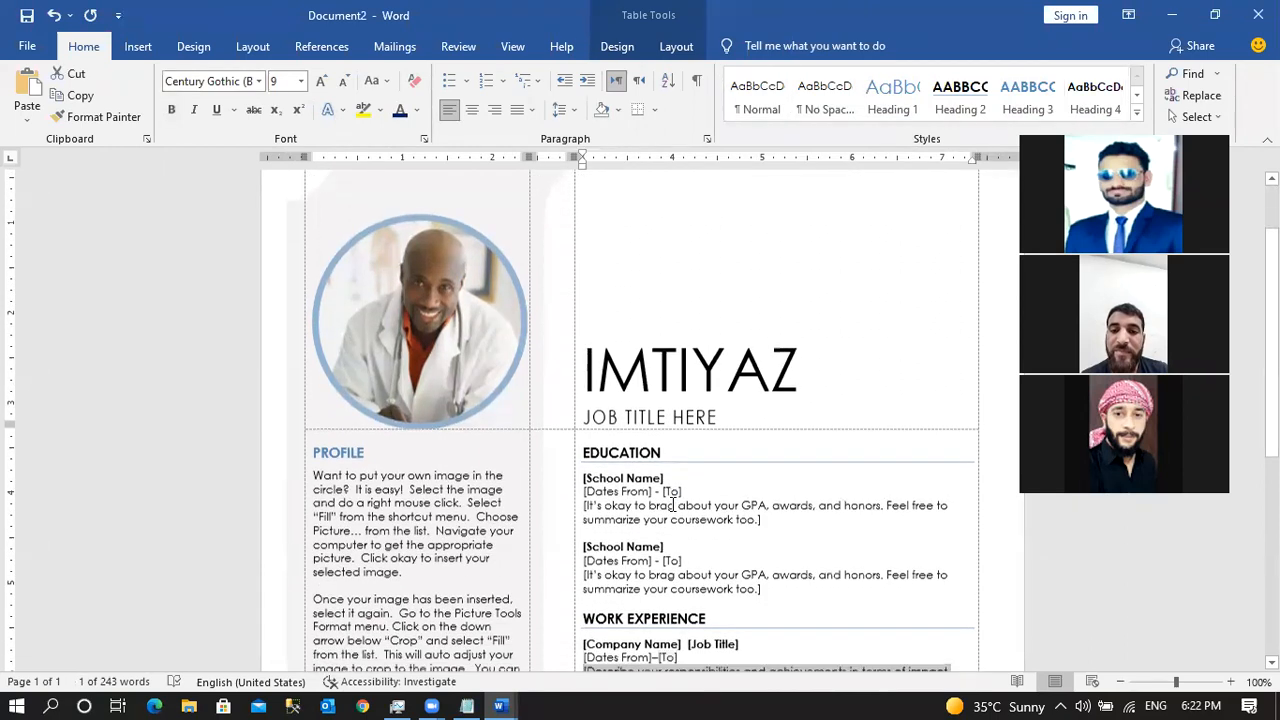
key(ctrl+v)
key(ctrl+v)
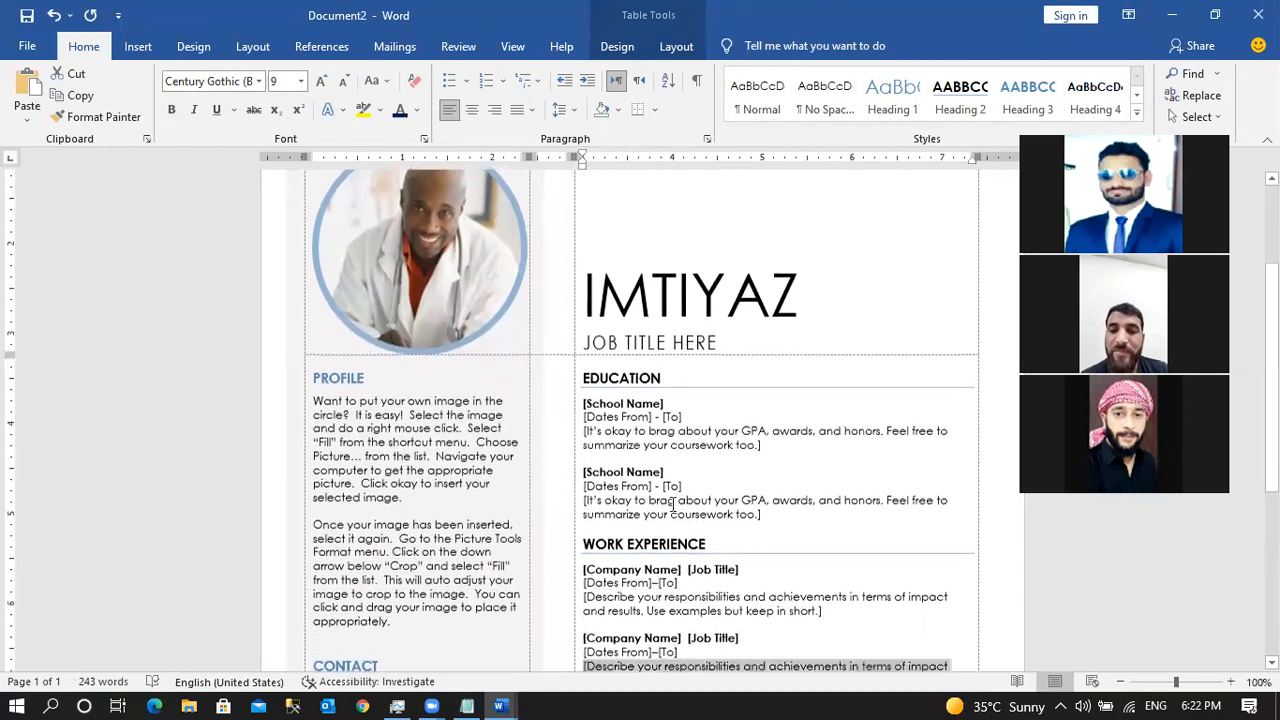
key(Down)
key(Down)
key(Down)
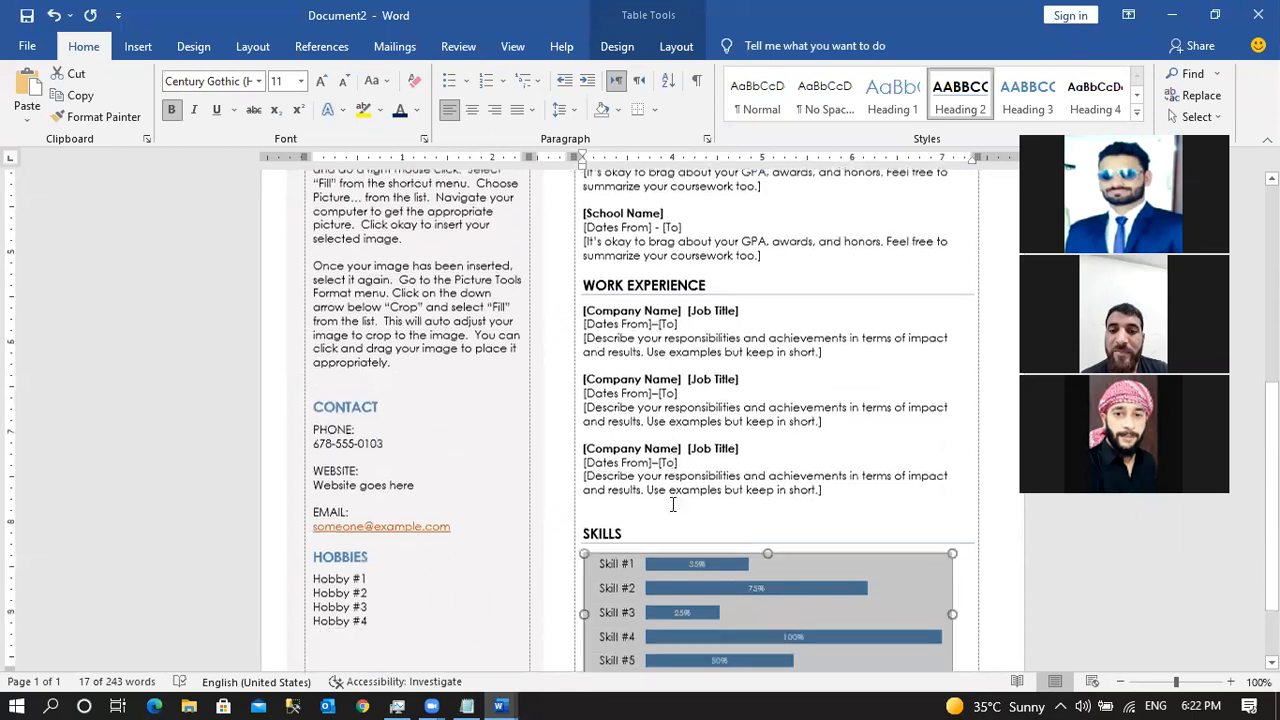
key(Up)
key(Up)
key(Up)
key(Up)
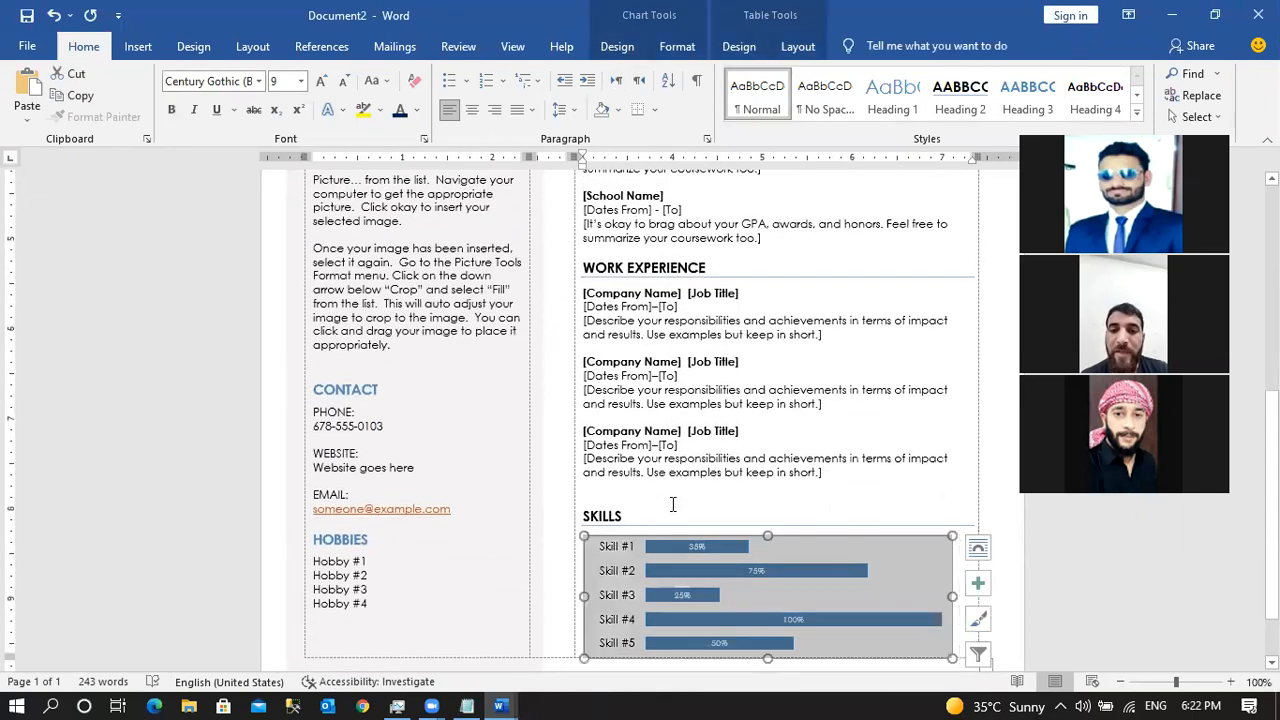
key(Left)
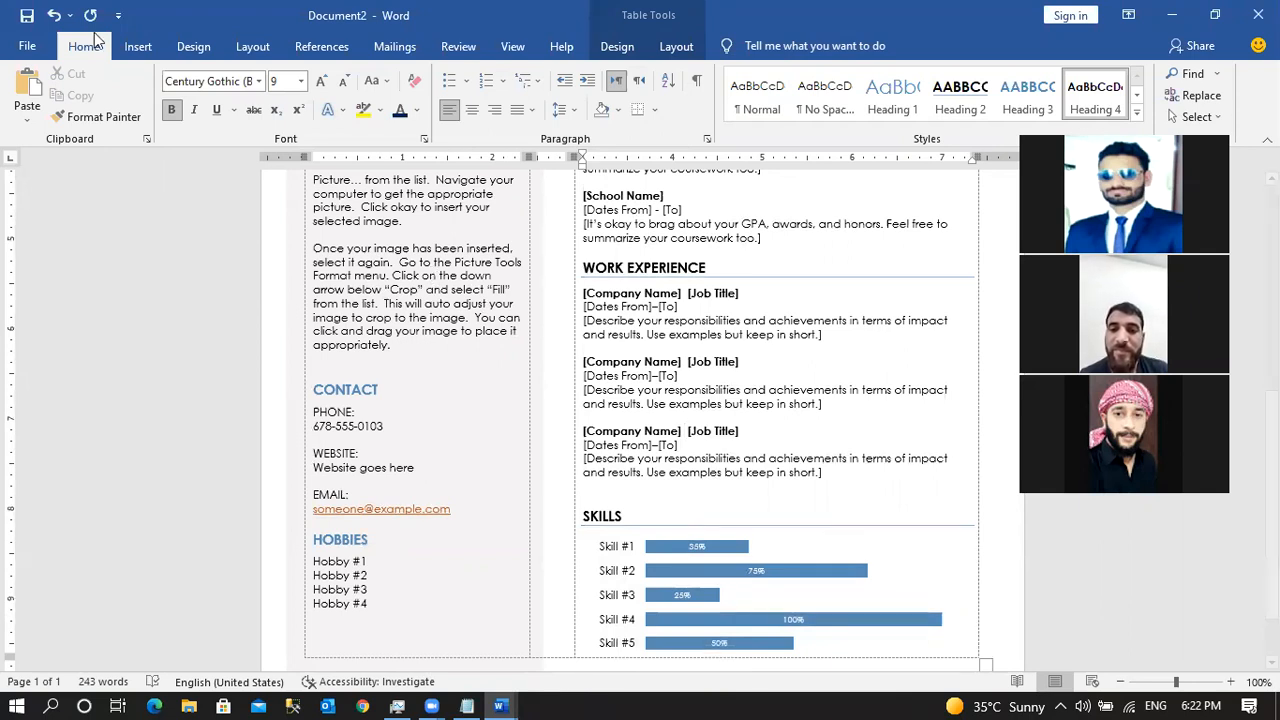
Save the résumé as a Word Document in Documents\Training Ms Office, named after the person.
click(27, 50)
click(84, 264)
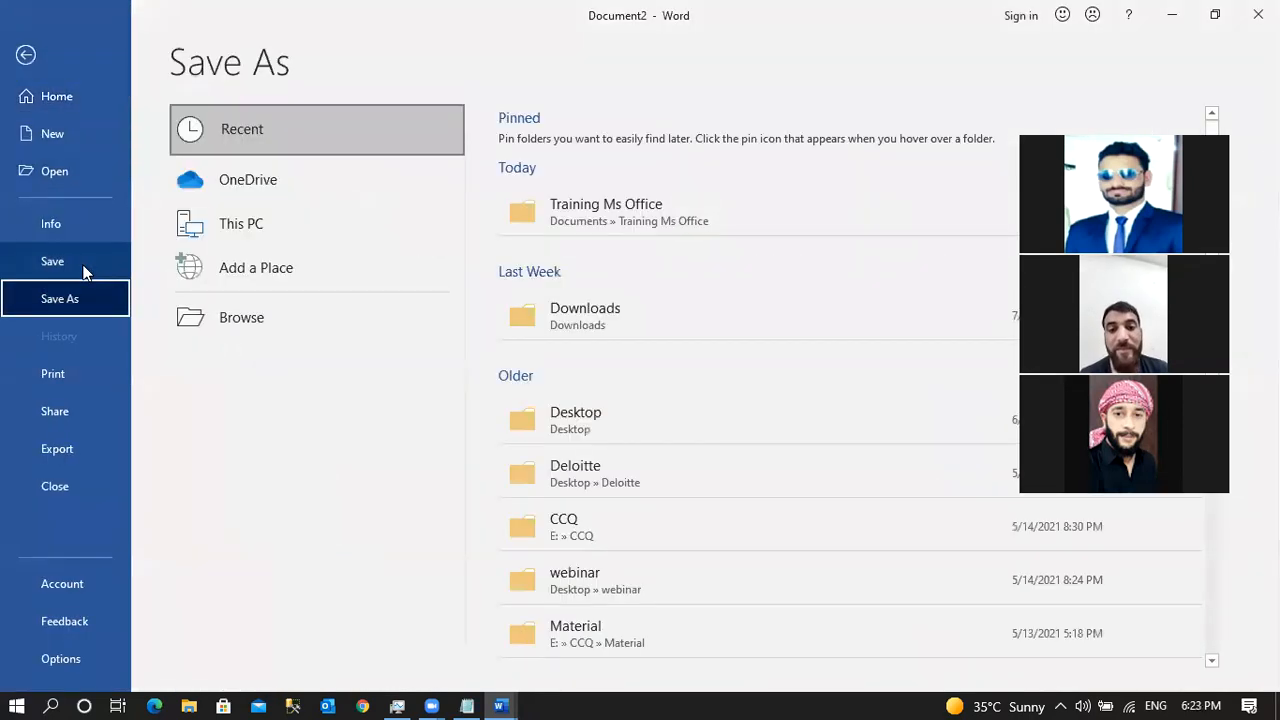
click(268, 300)
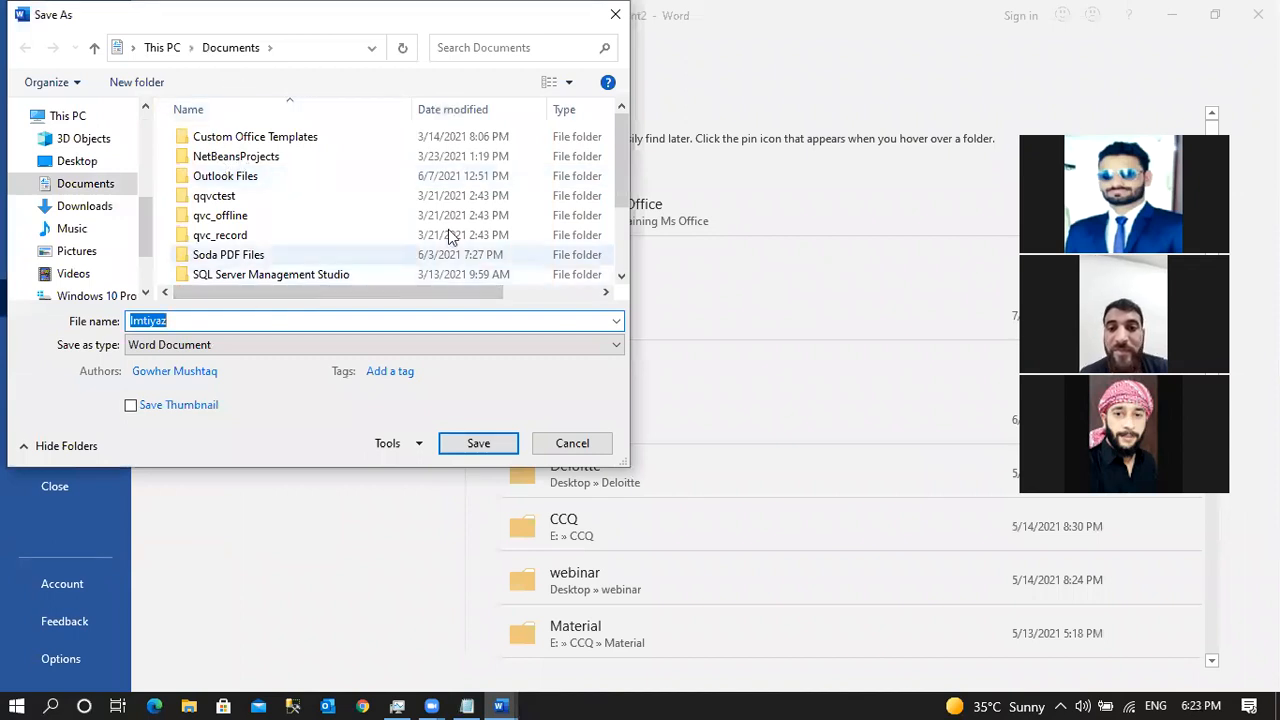
scroll(626, 180, down, 2)
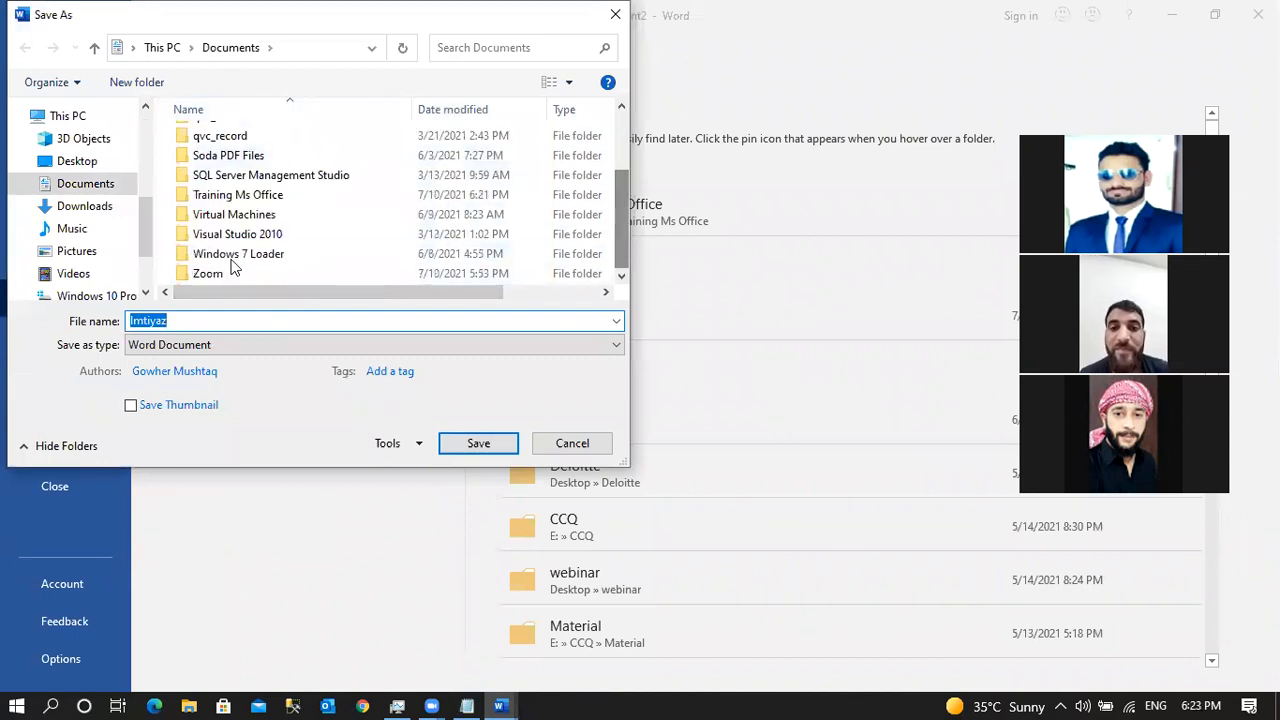
double_click(243, 195)
double_click(220, 321)
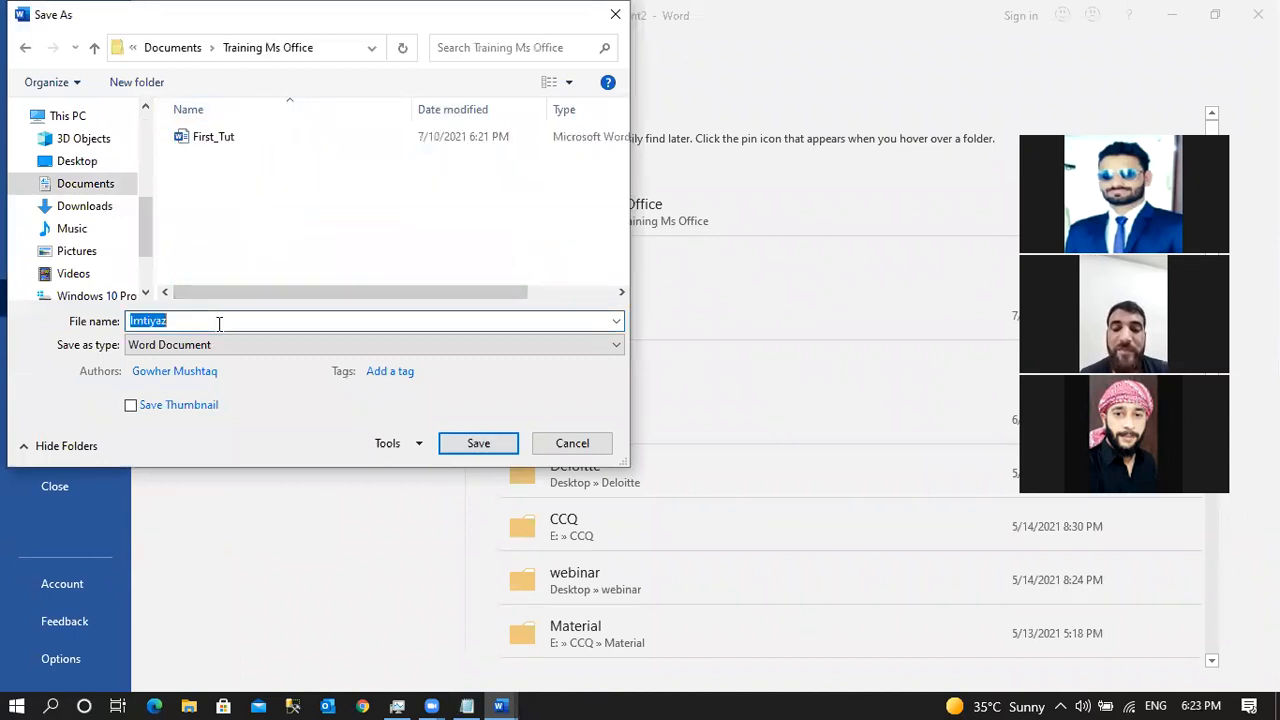
click(478, 443)
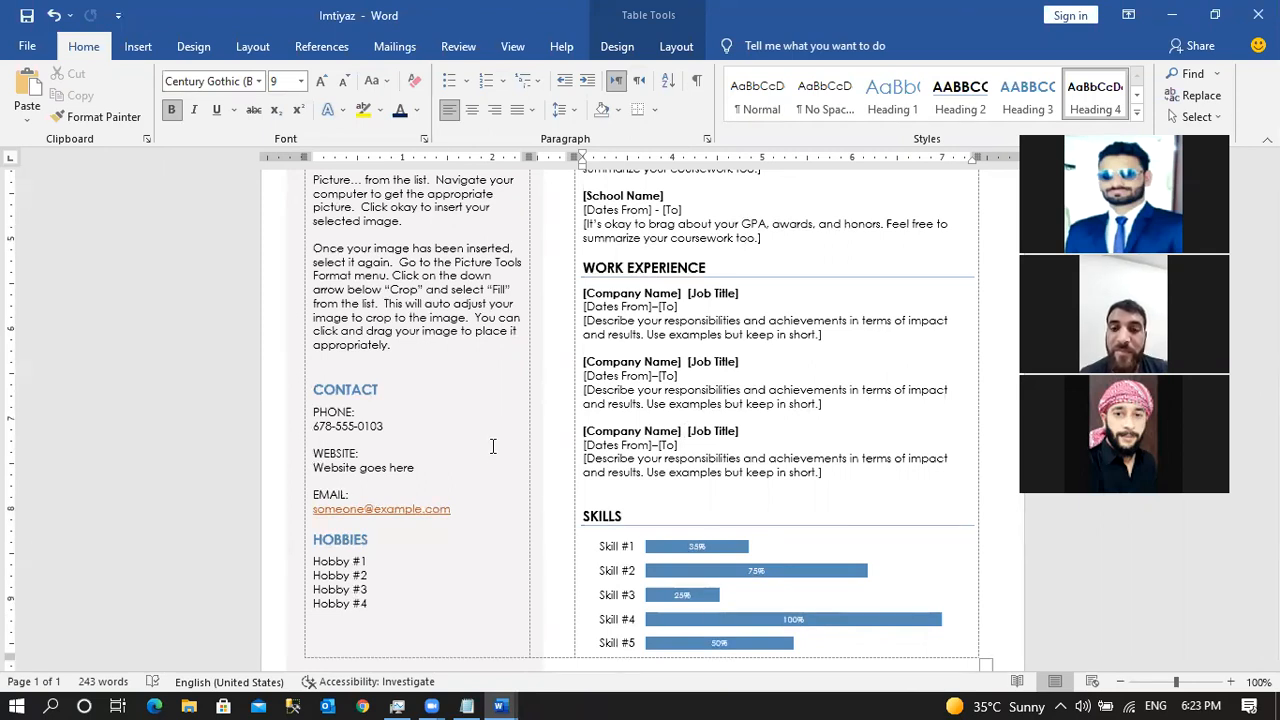
click(34, 47)
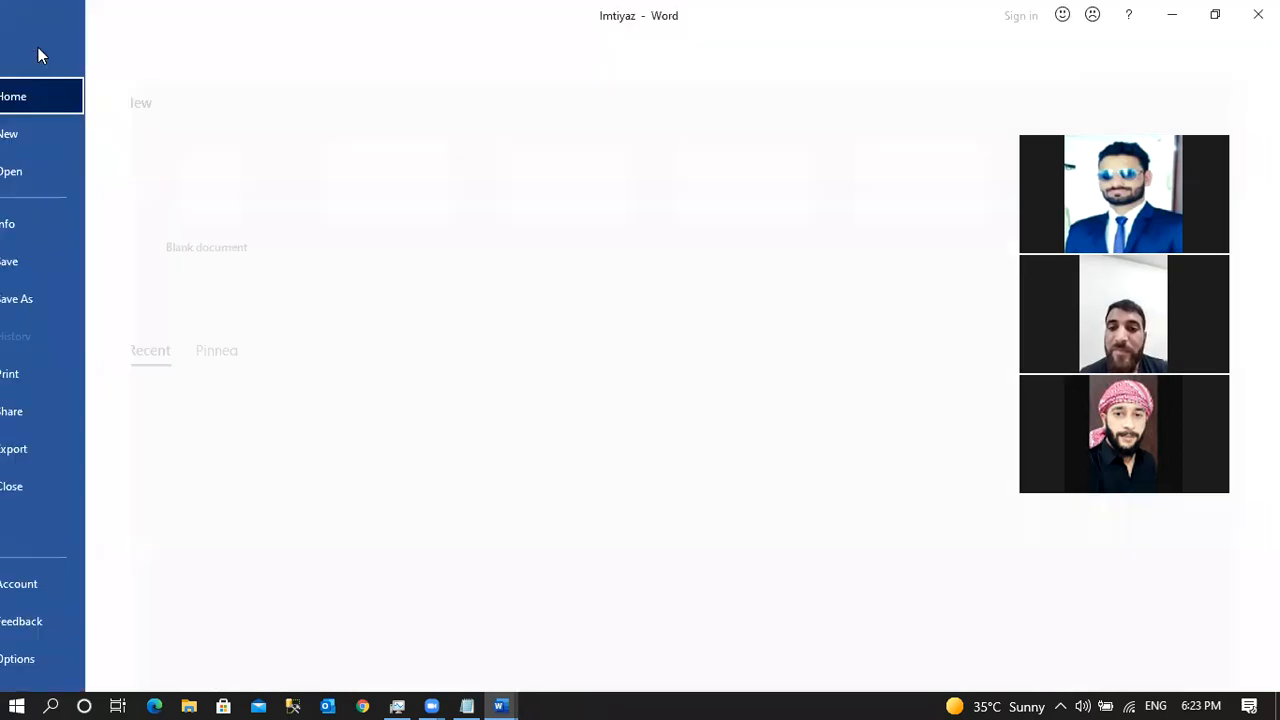
Browse the Cards and Business template collections on the New page.
click(58, 142)
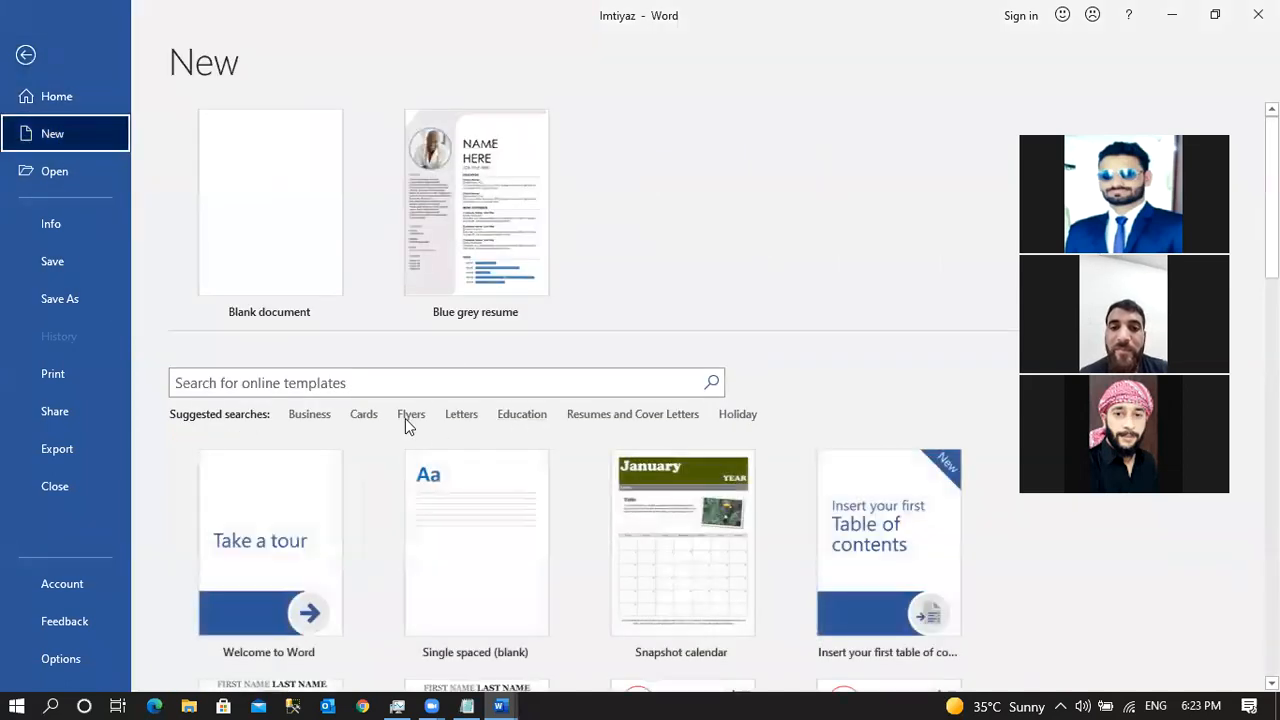
click(375, 415)
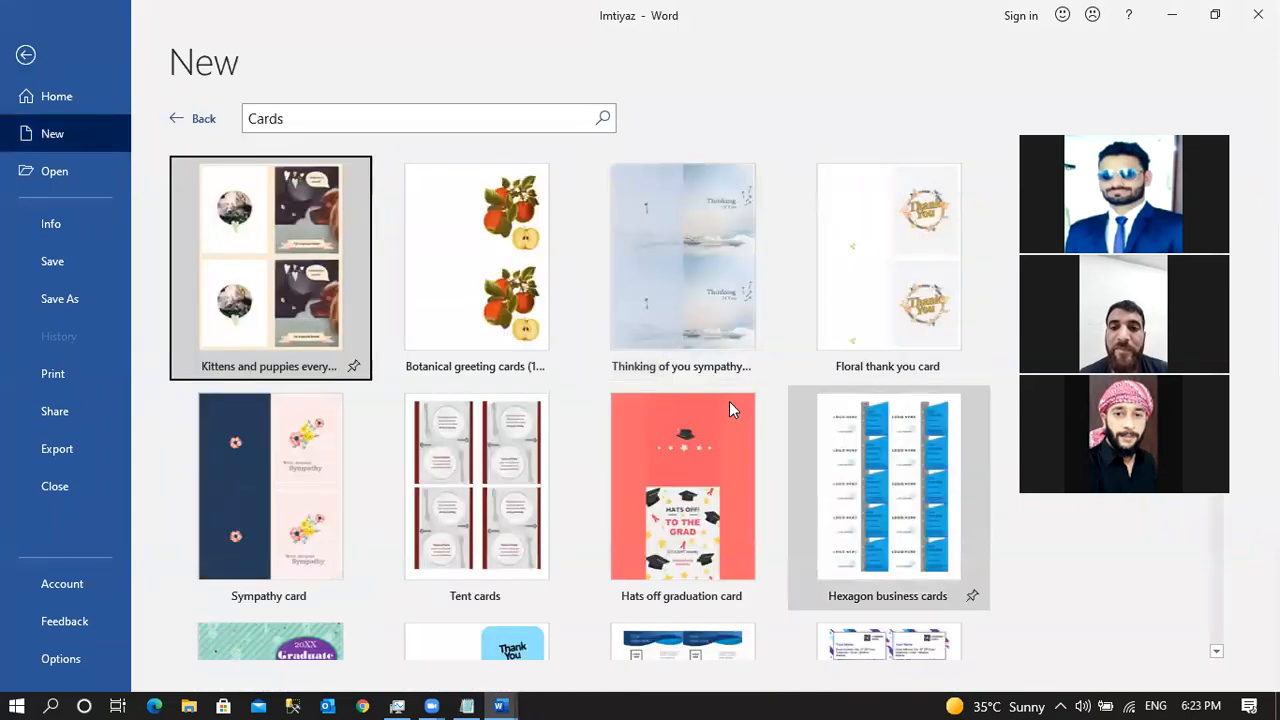
click(200, 120)
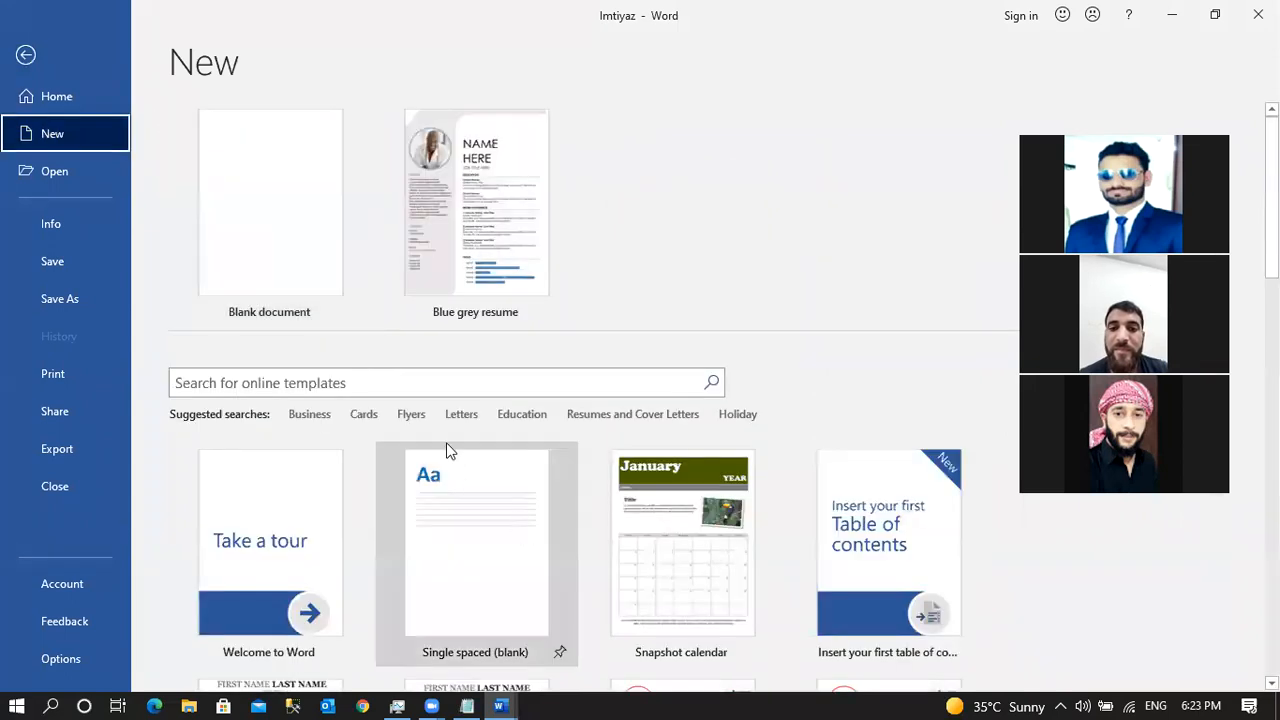
click(322, 419)
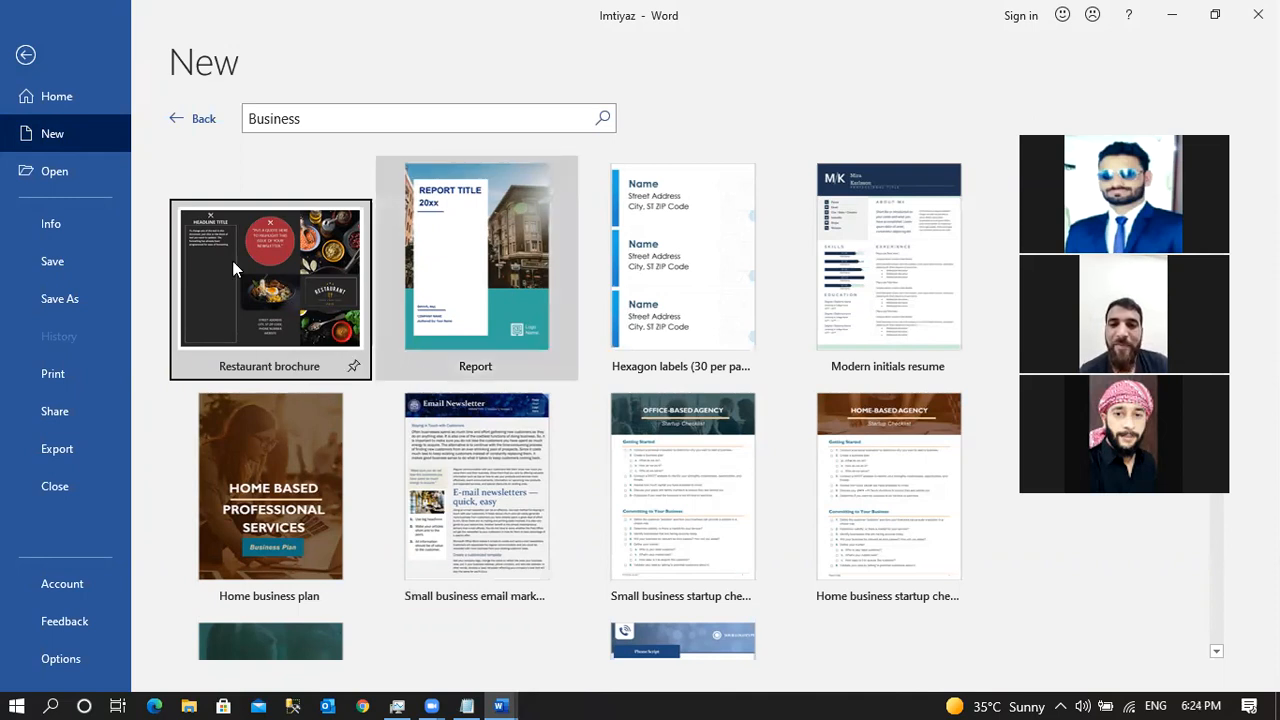
click(197, 120)
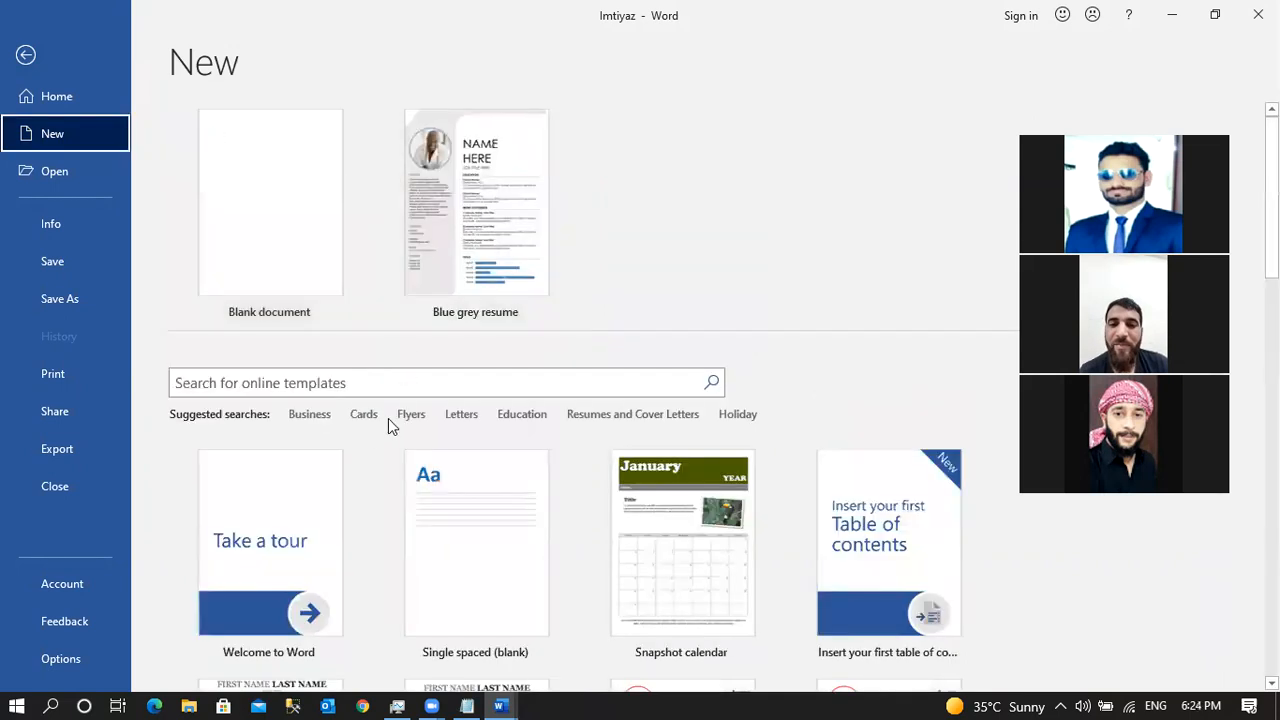
Browse the Flyers and Holiday template collections, then show the Open page's recent documents.
click(413, 418)
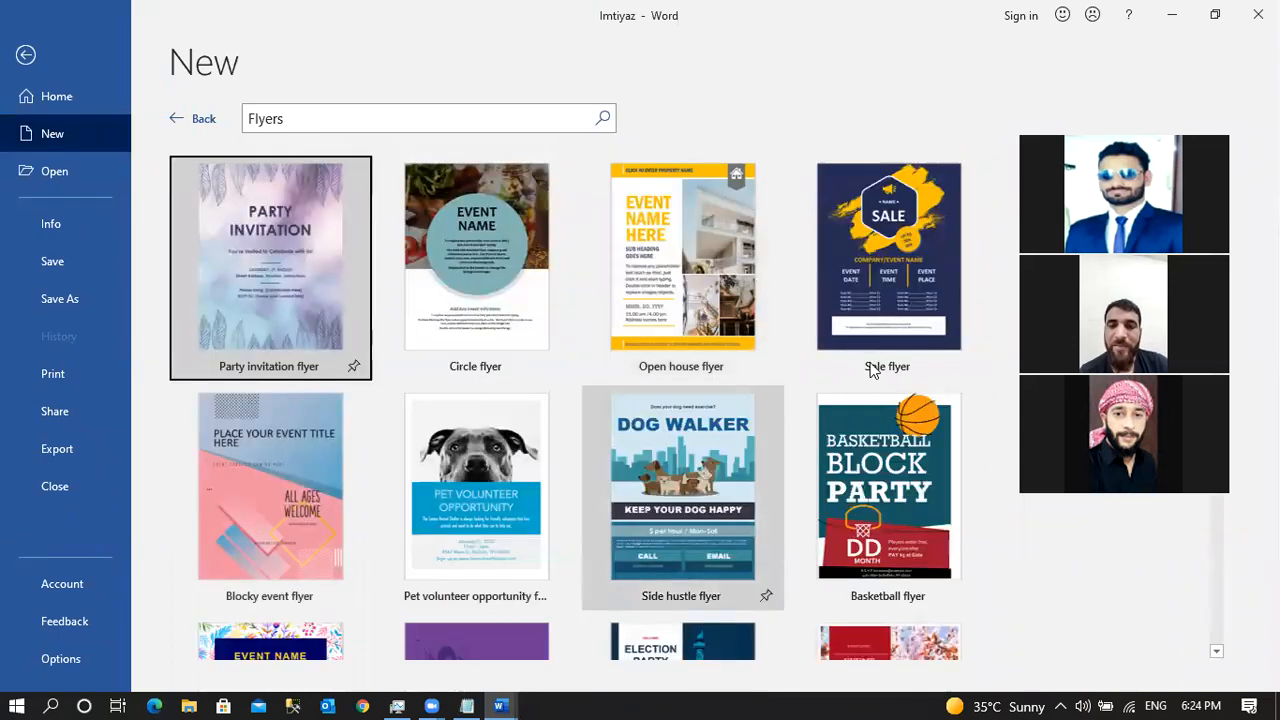
click(205, 121)
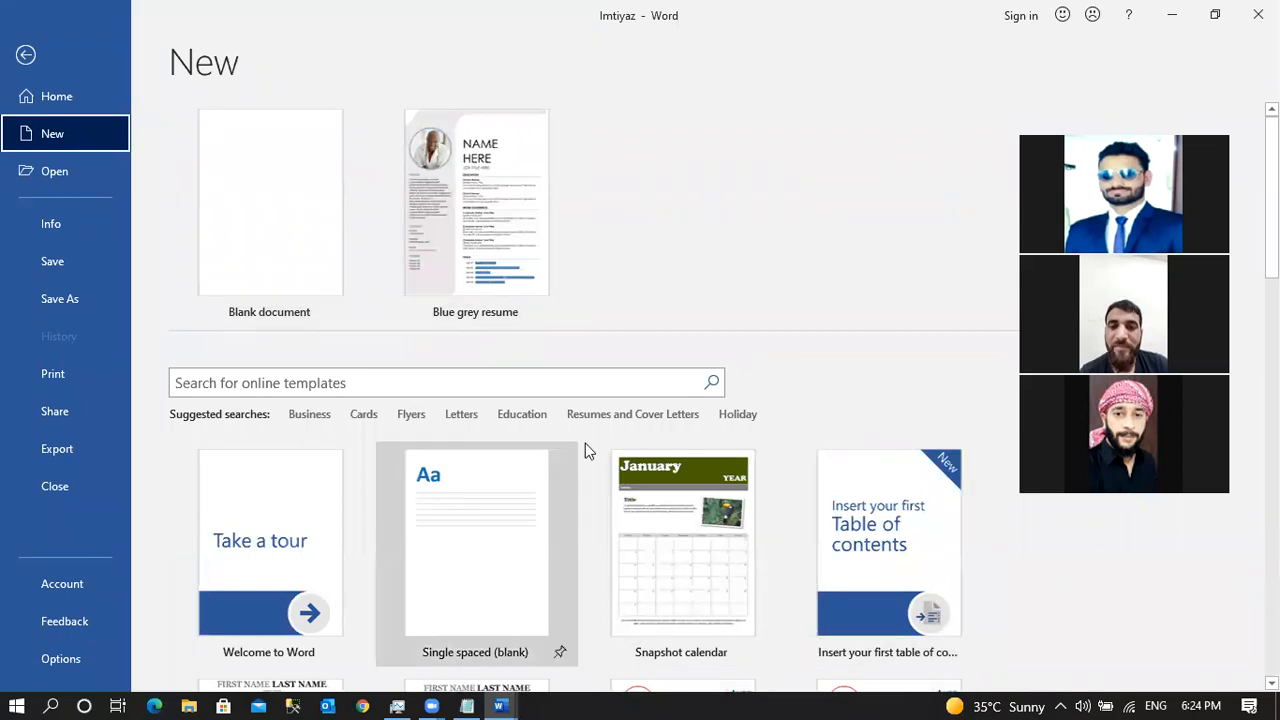
click(738, 415)
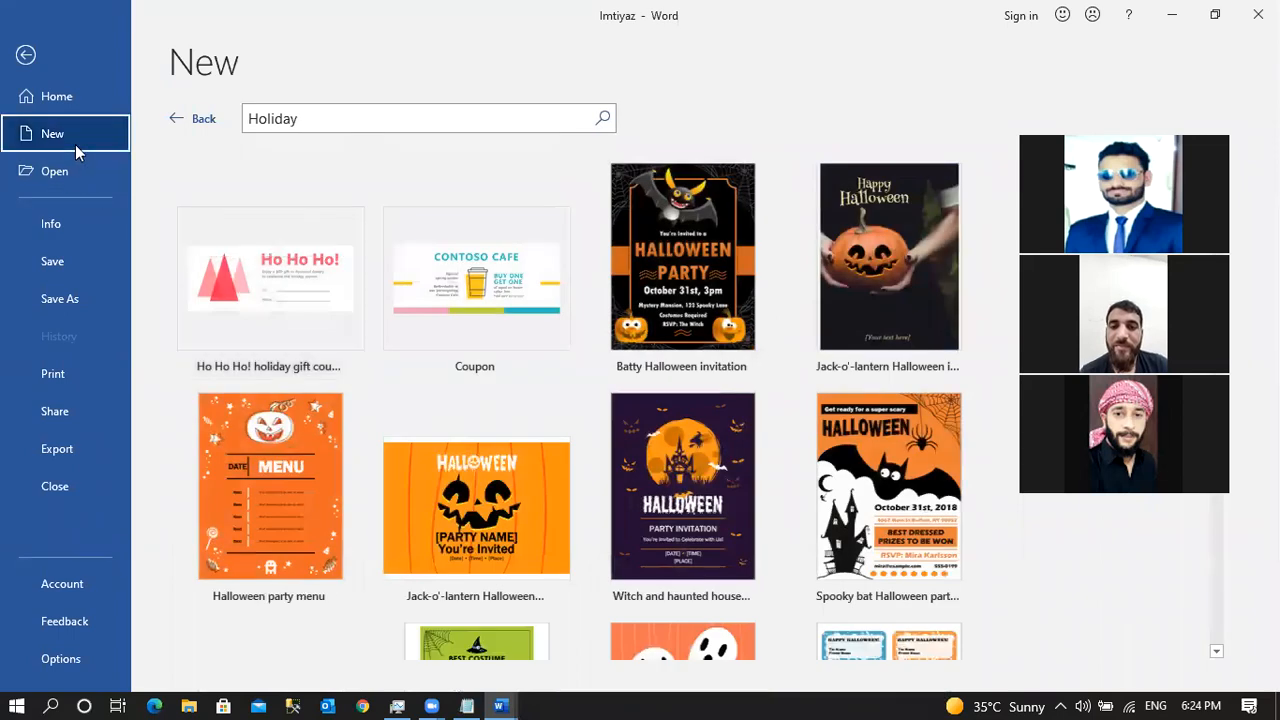
click(204, 121)
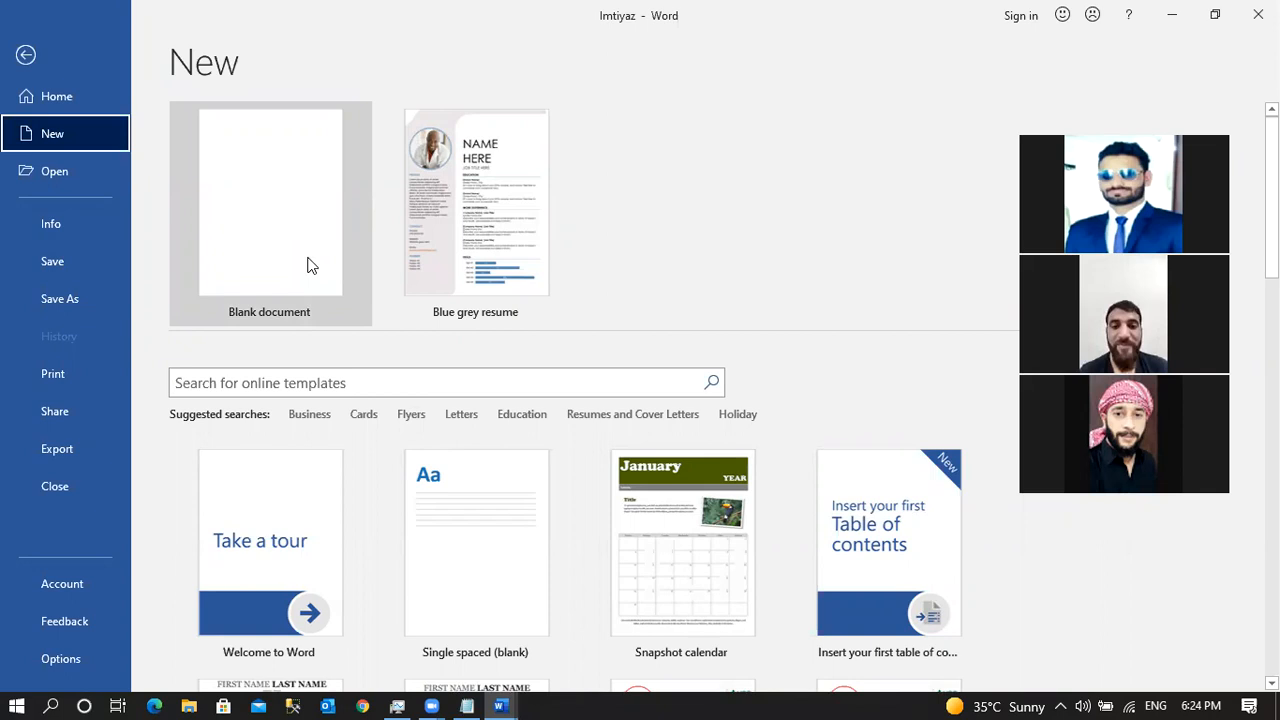
click(308, 265)
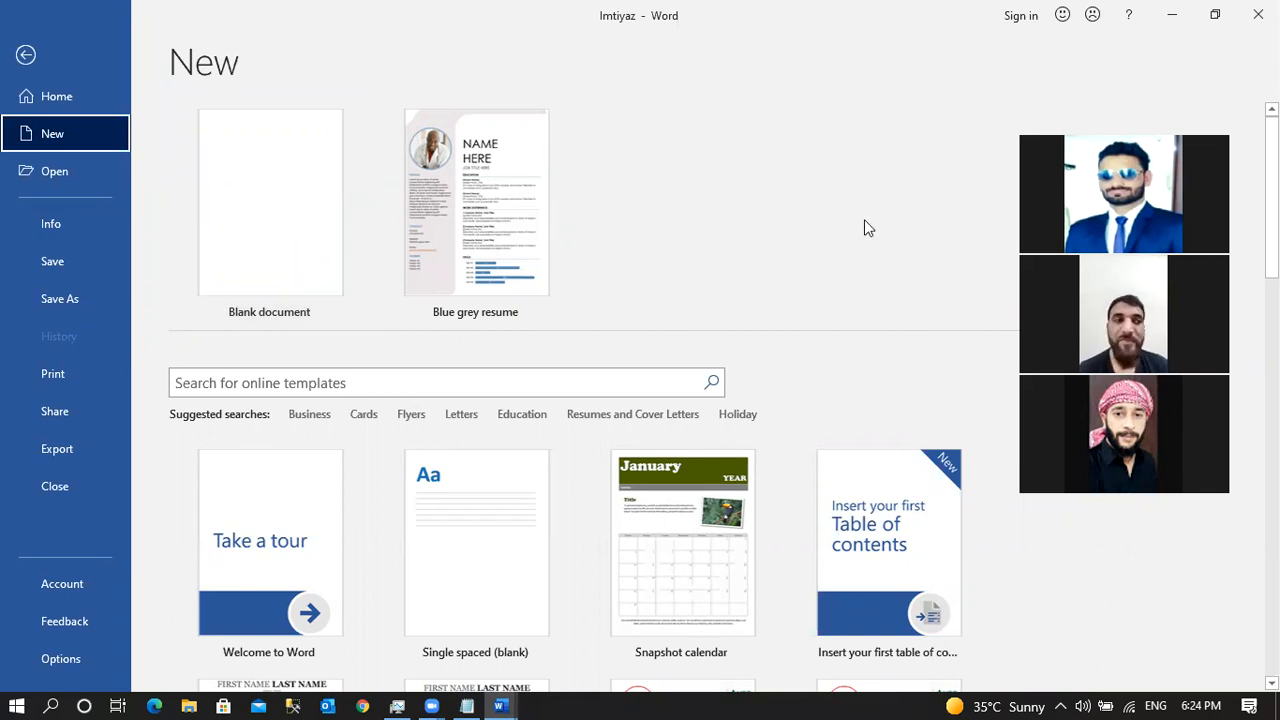
click(81, 182)
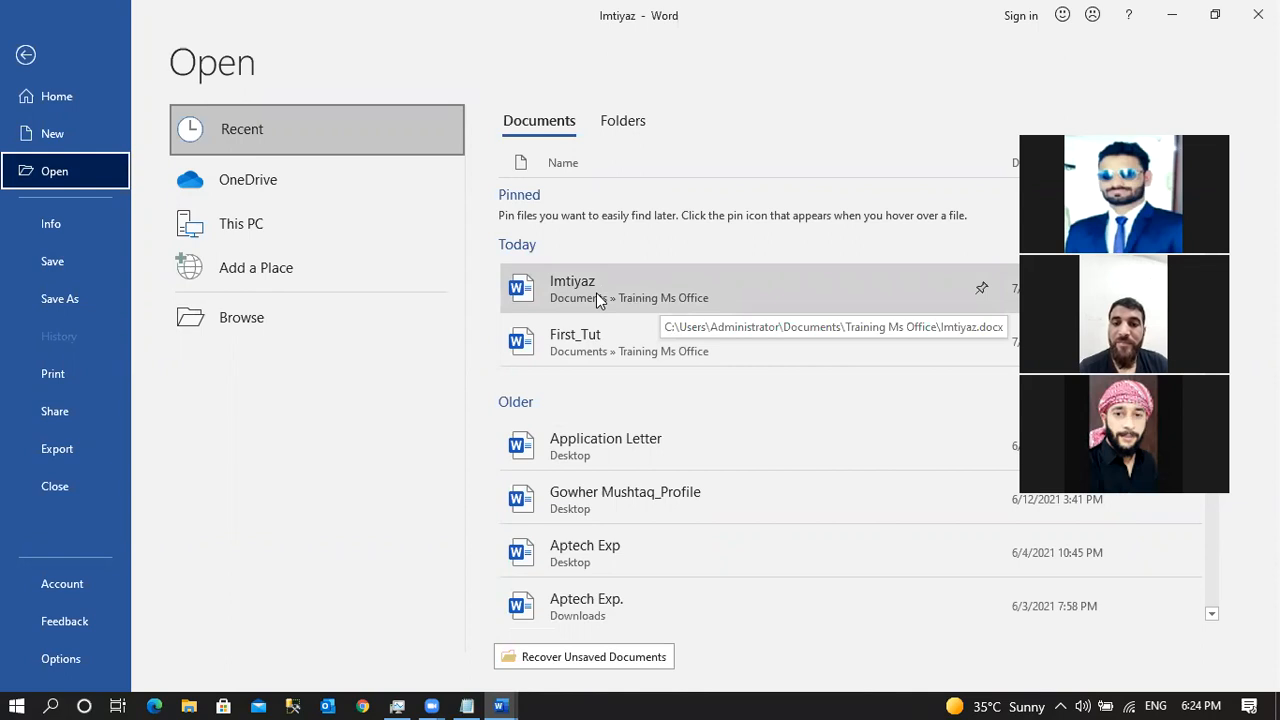
Open the Application Letter document from the Desktop.
click(266, 317)
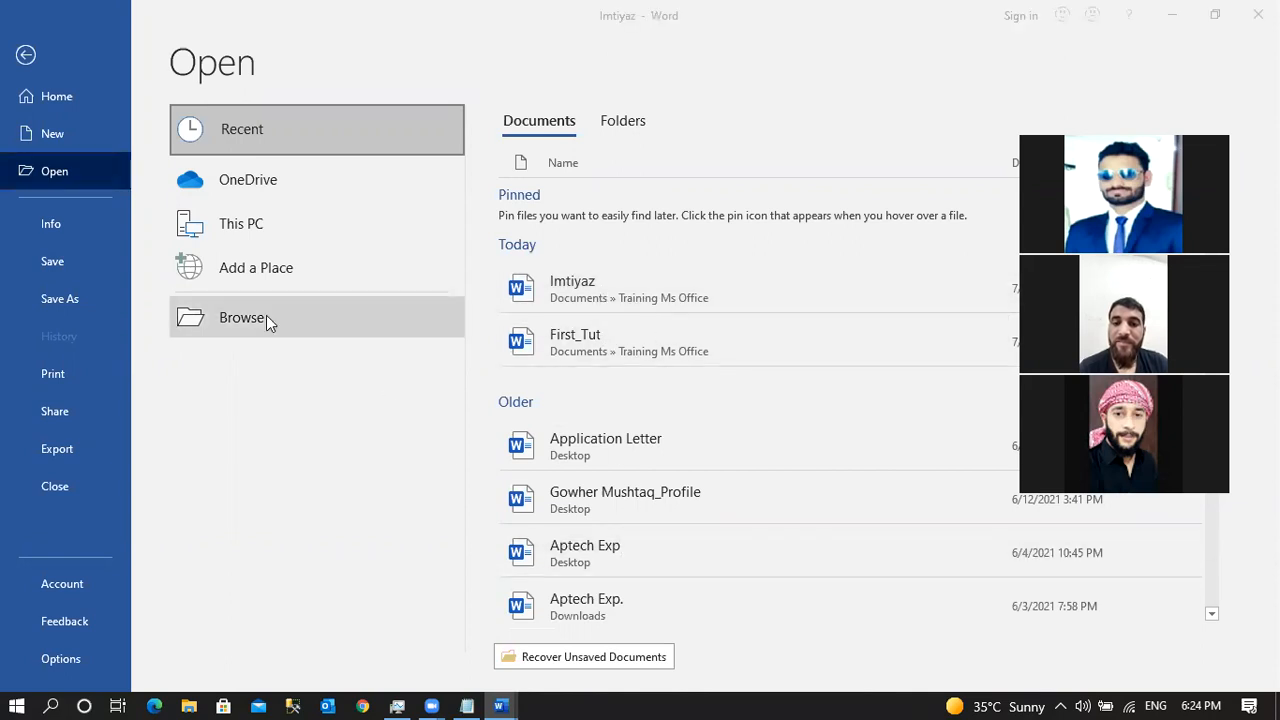
click(77, 162)
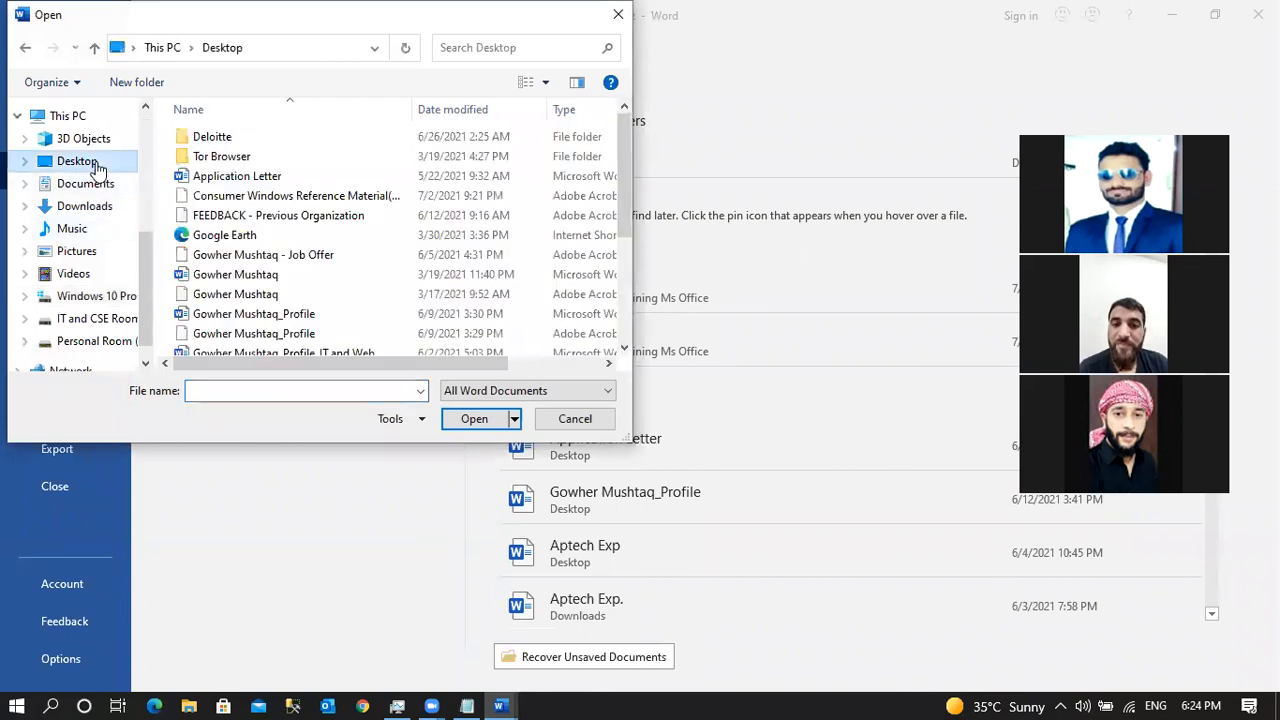
click(275, 177)
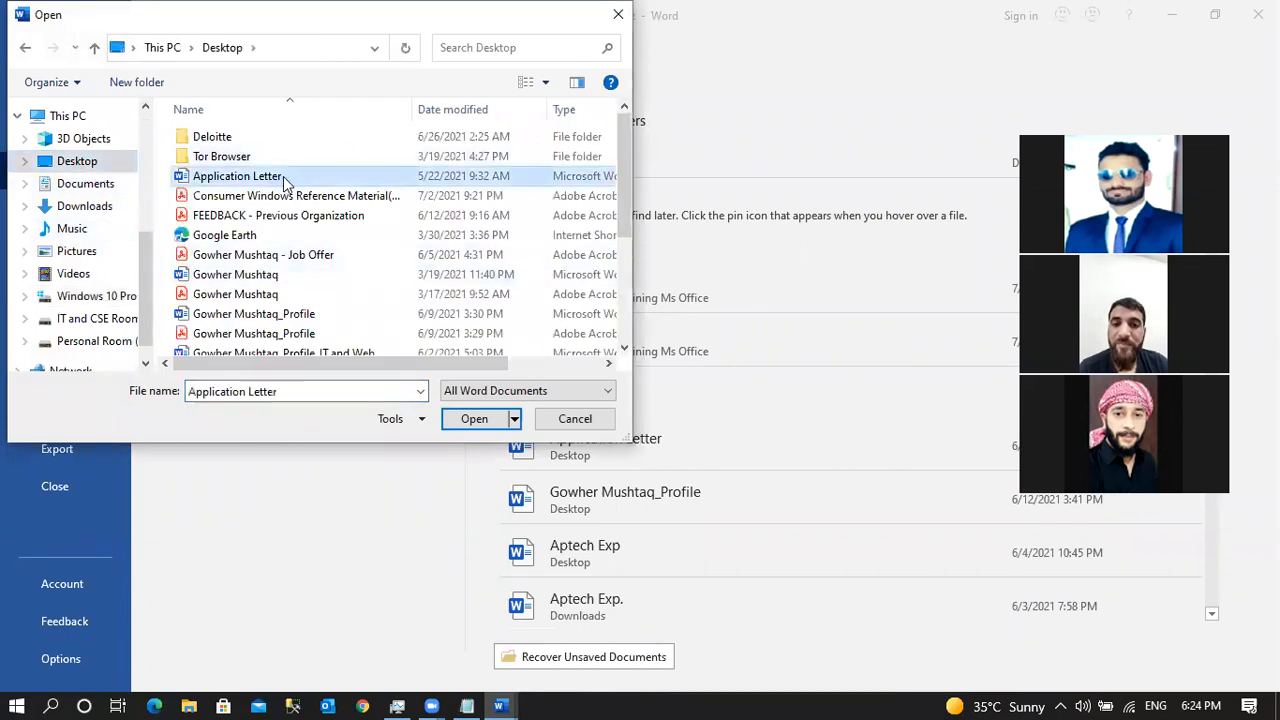
click(466, 420)
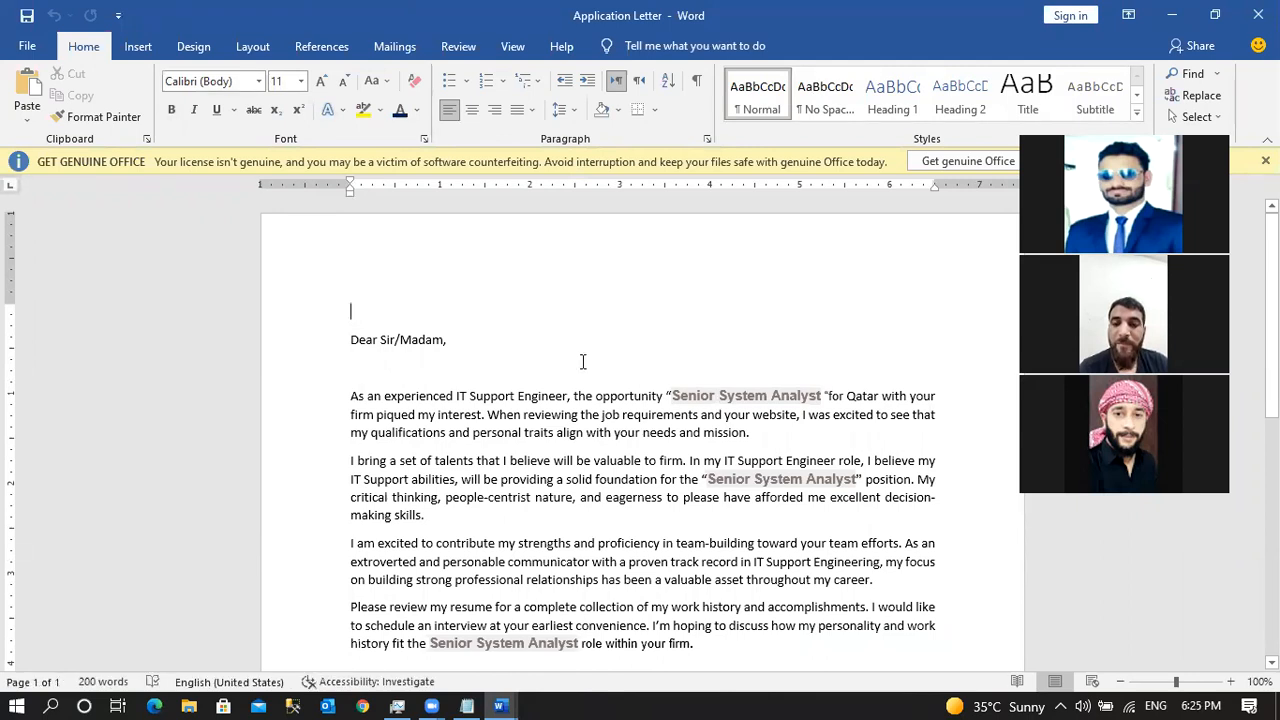
View the Application Letter's Info page, then return and reopen the File Home page.
click(35, 50)
click(71, 228)
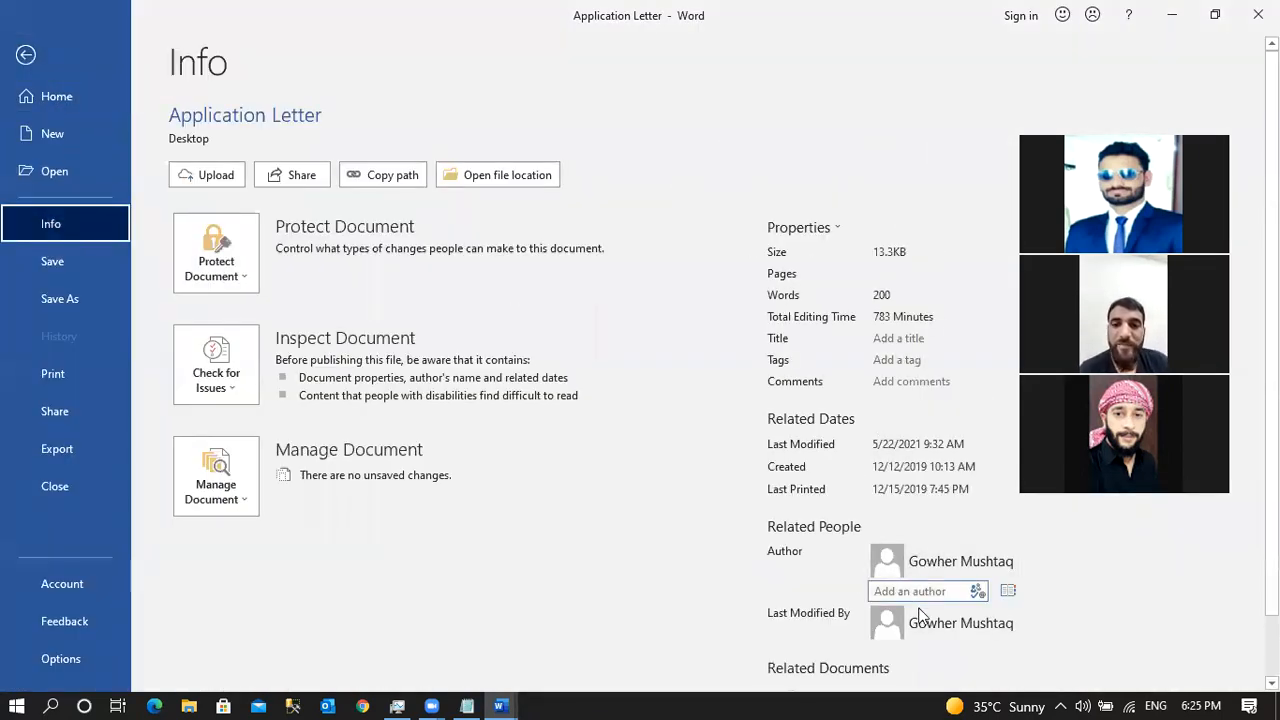
click(62, 272)
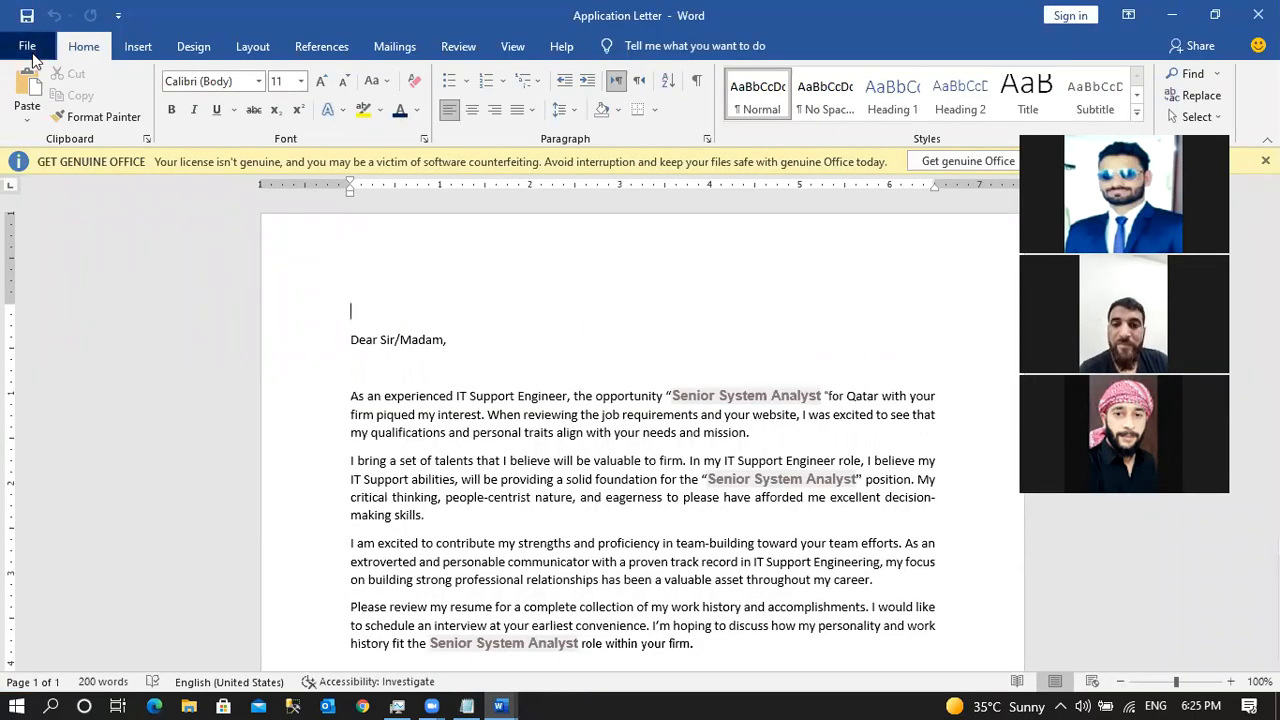
click(31, 54)
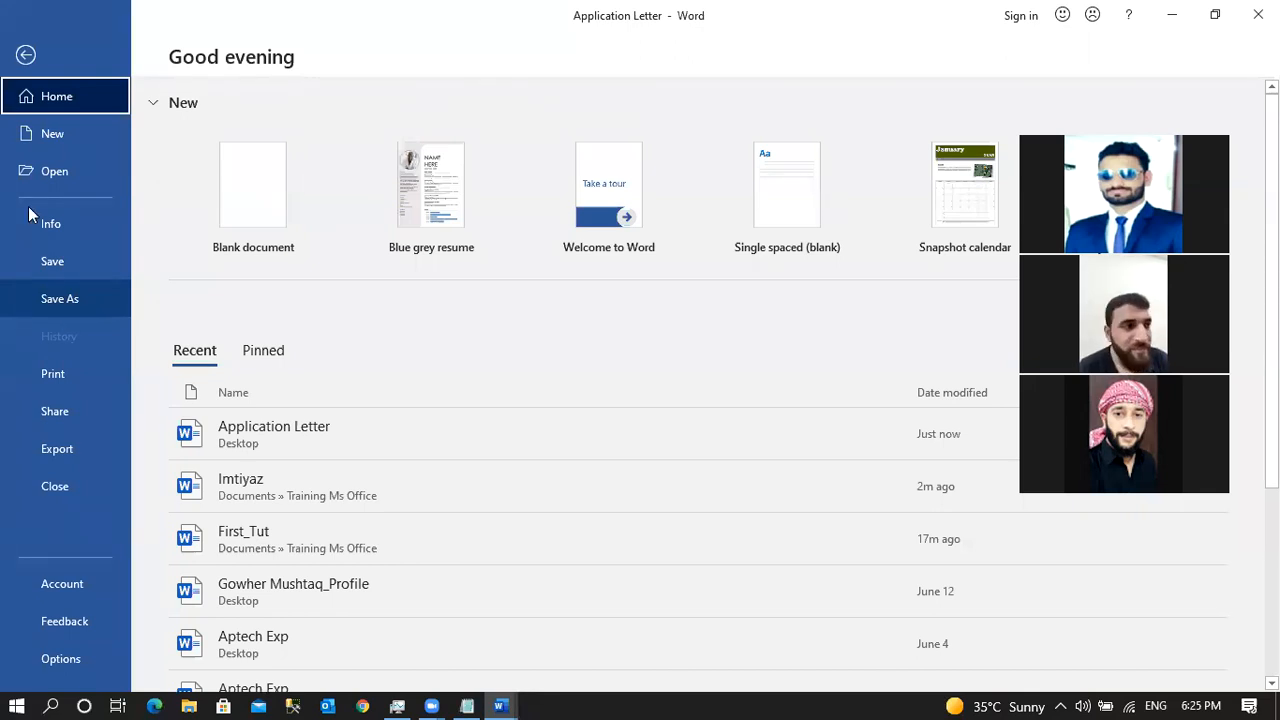
click(26, 55)
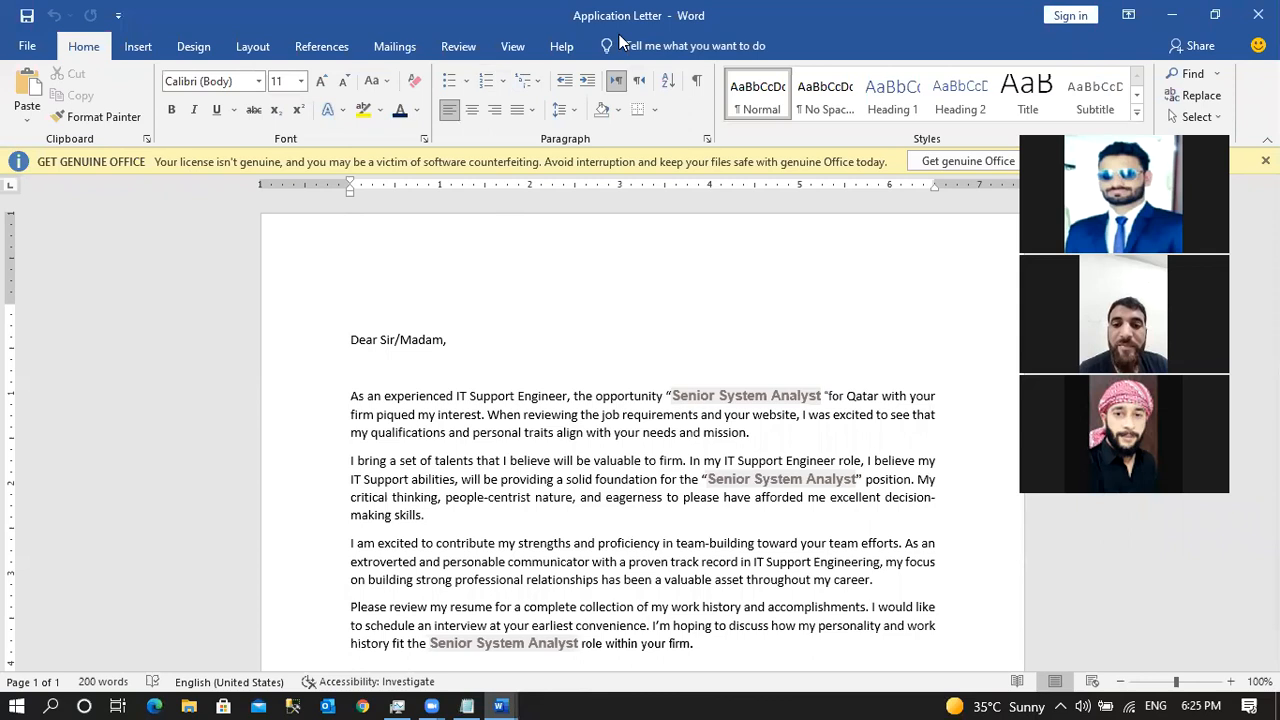
click(26, 46)
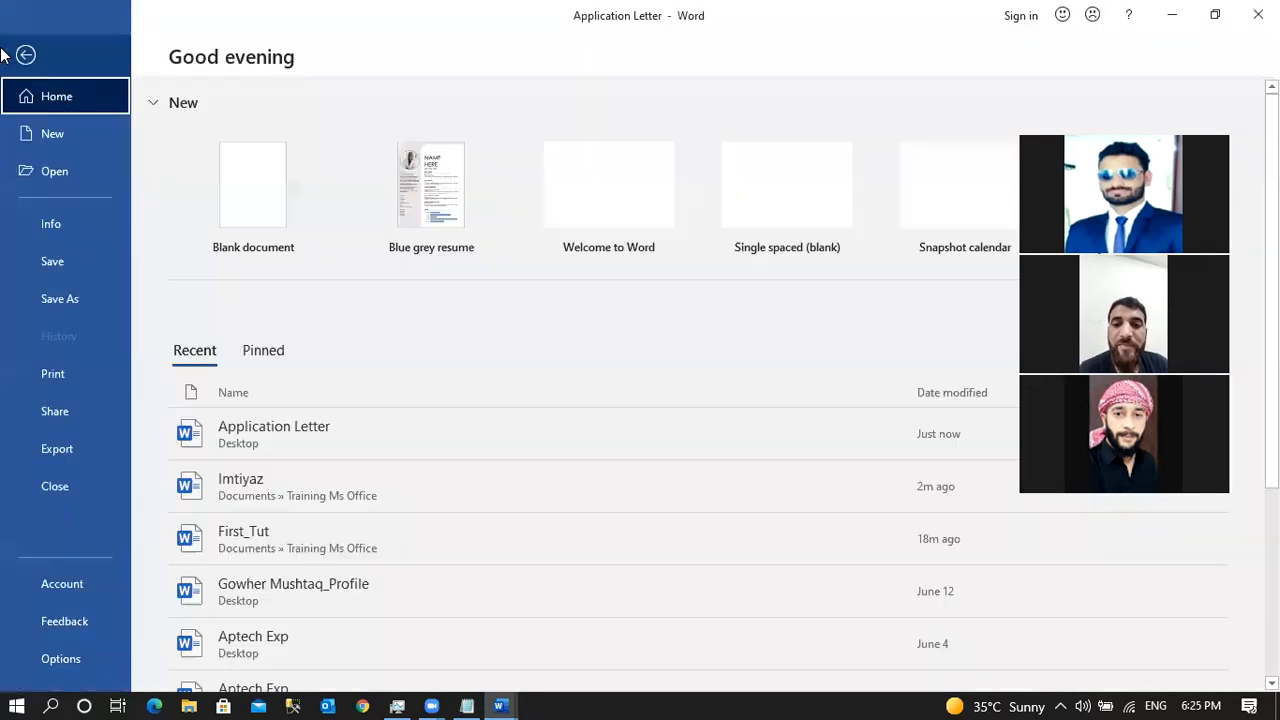
In the Save As dialog, inspect the file name and keep Word Document as the format.
click(86, 305)
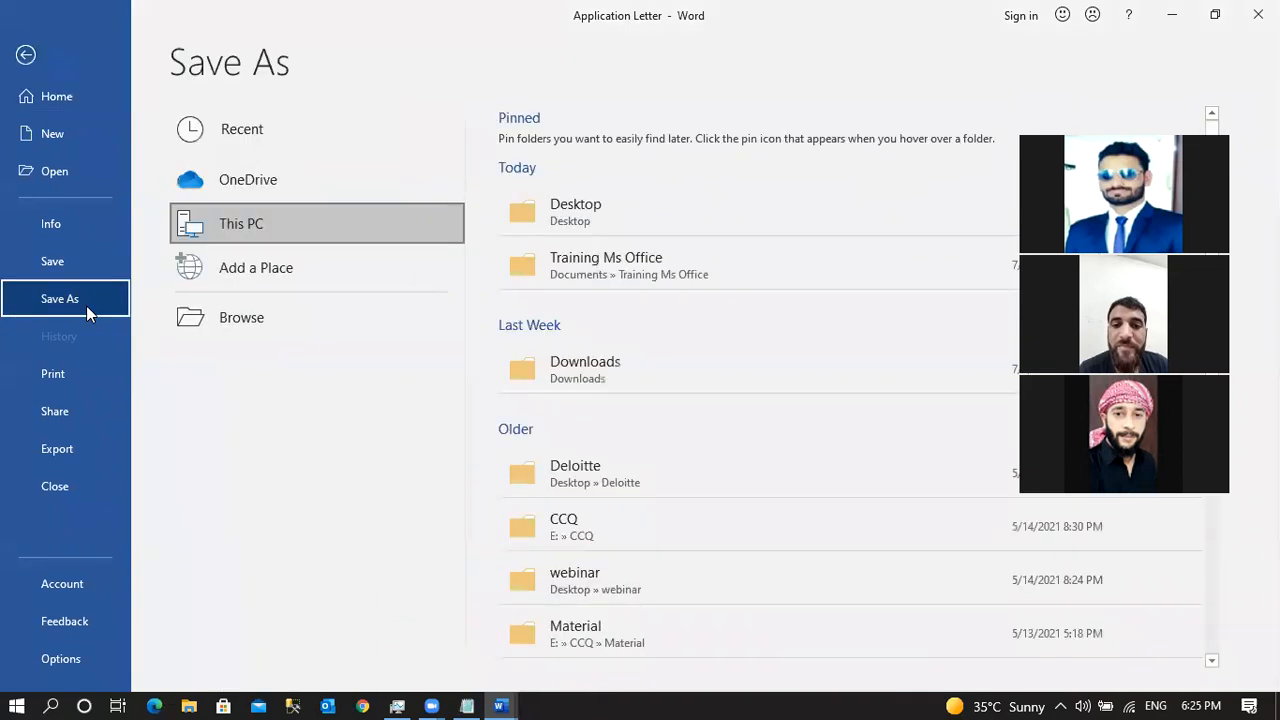
click(303, 337)
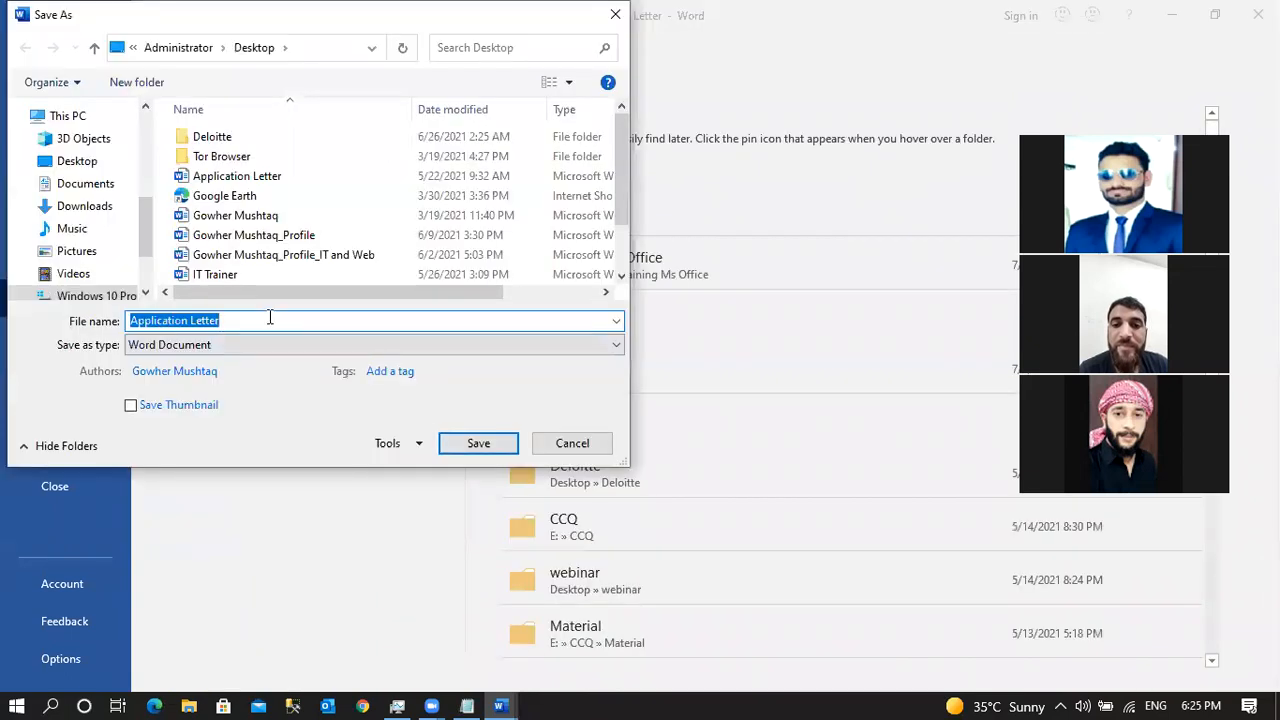
click(258, 322)
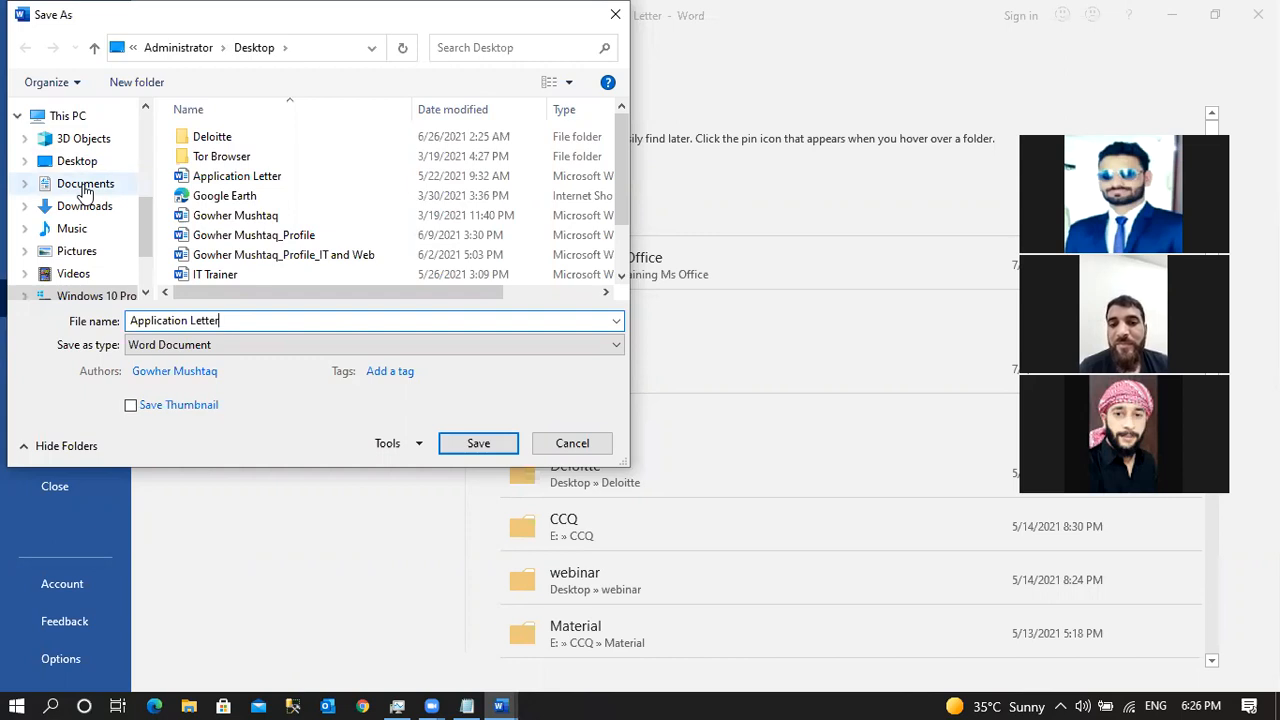
click(240, 344)
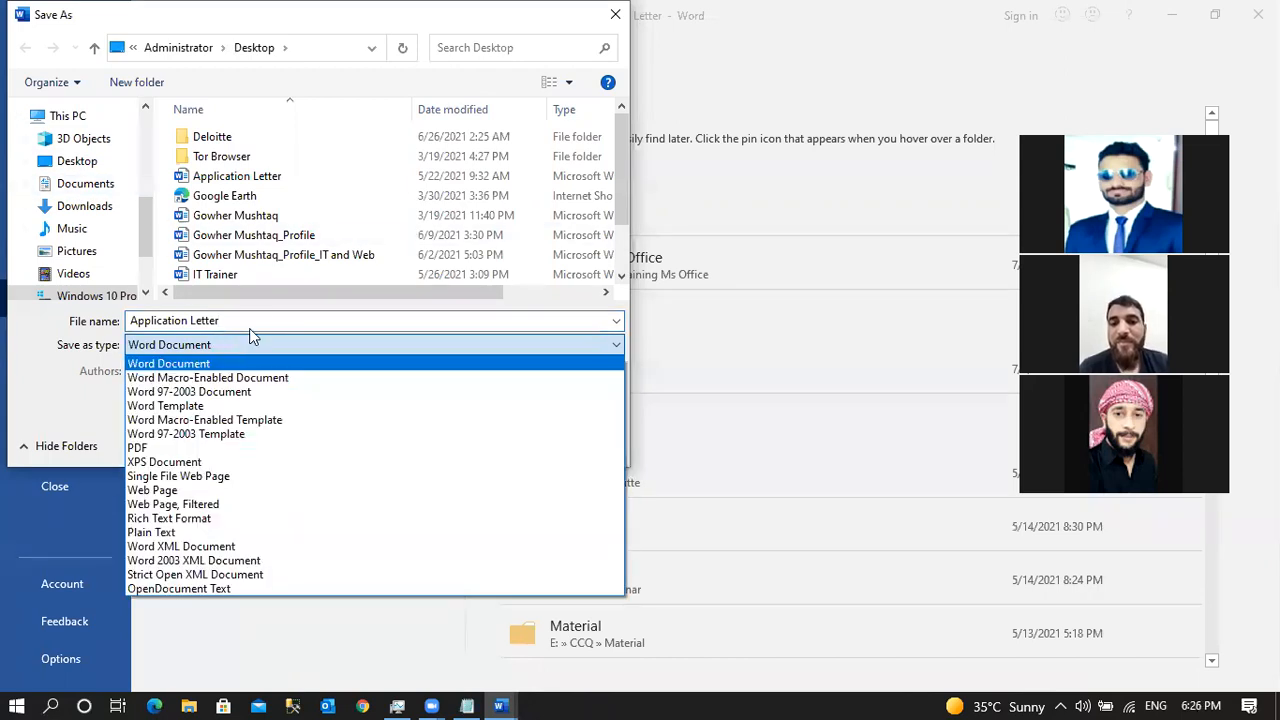
click(253, 316)
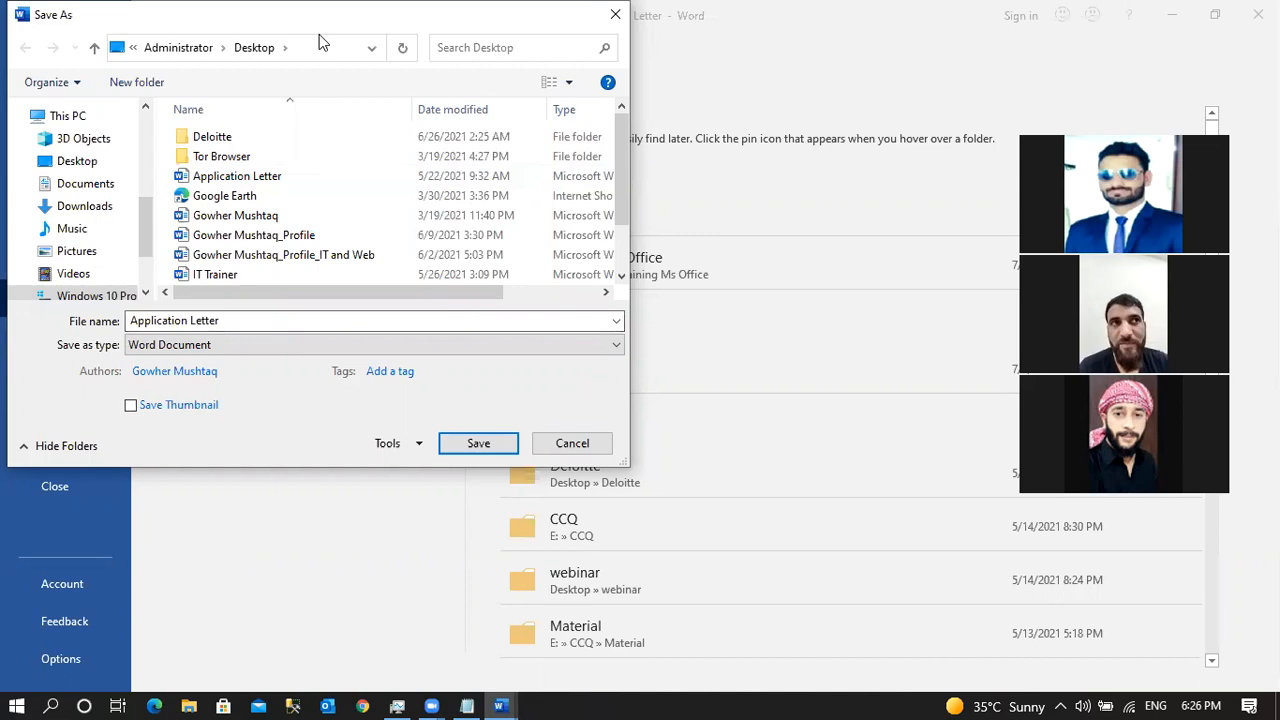
Close the Save As dialog without saving and show the Print page preview.
drag(535, 15, 664, 130)
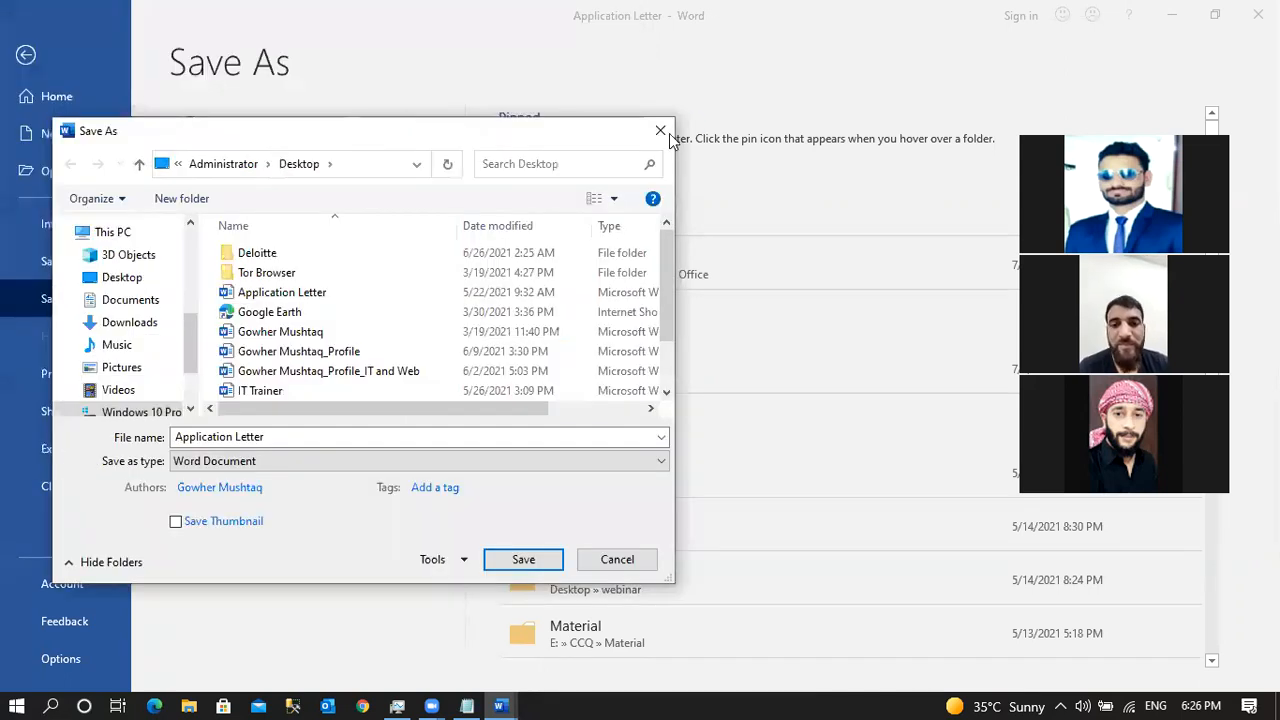
click(664, 130)
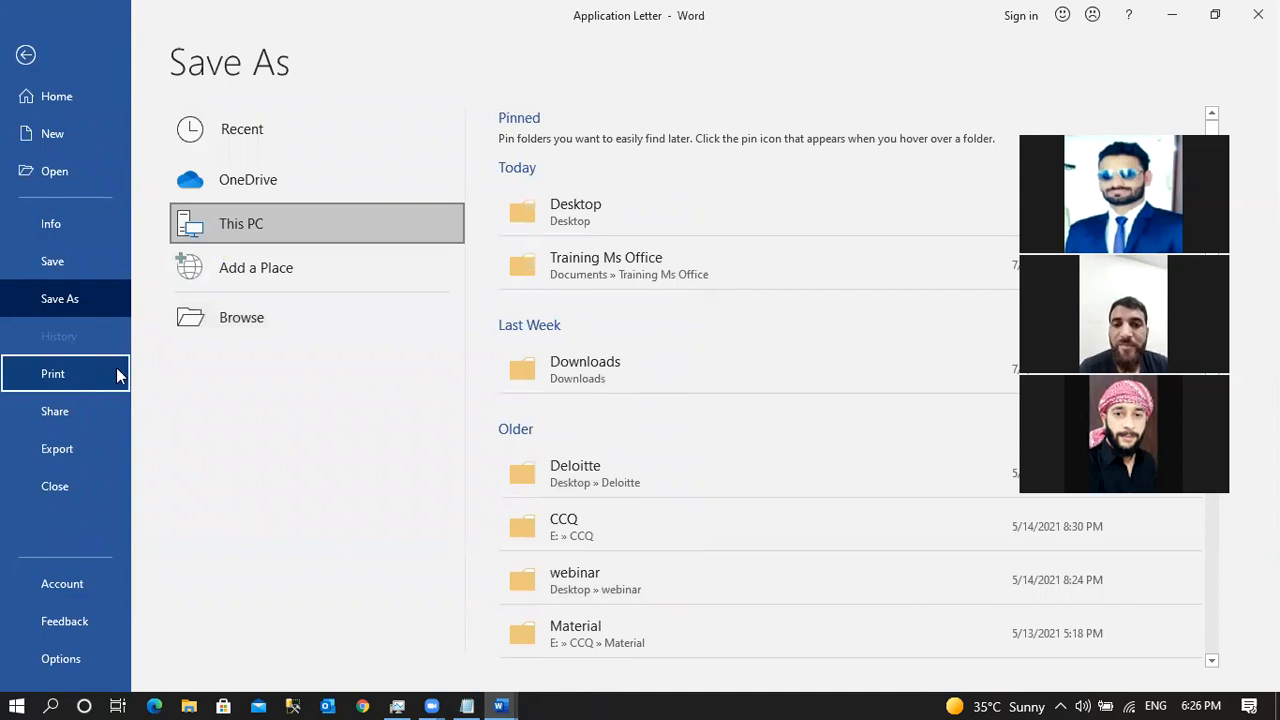
click(81, 372)
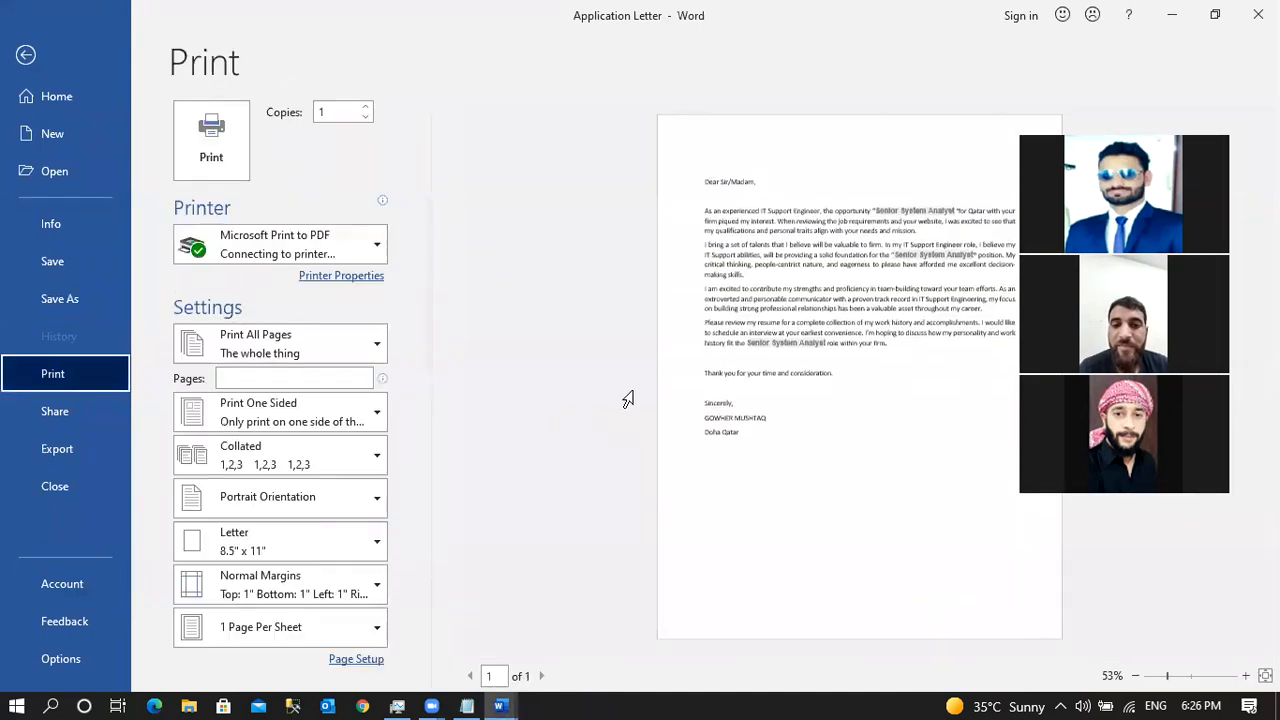
Check the printer list, then view the Share and Email sharing options.
click(333, 241)
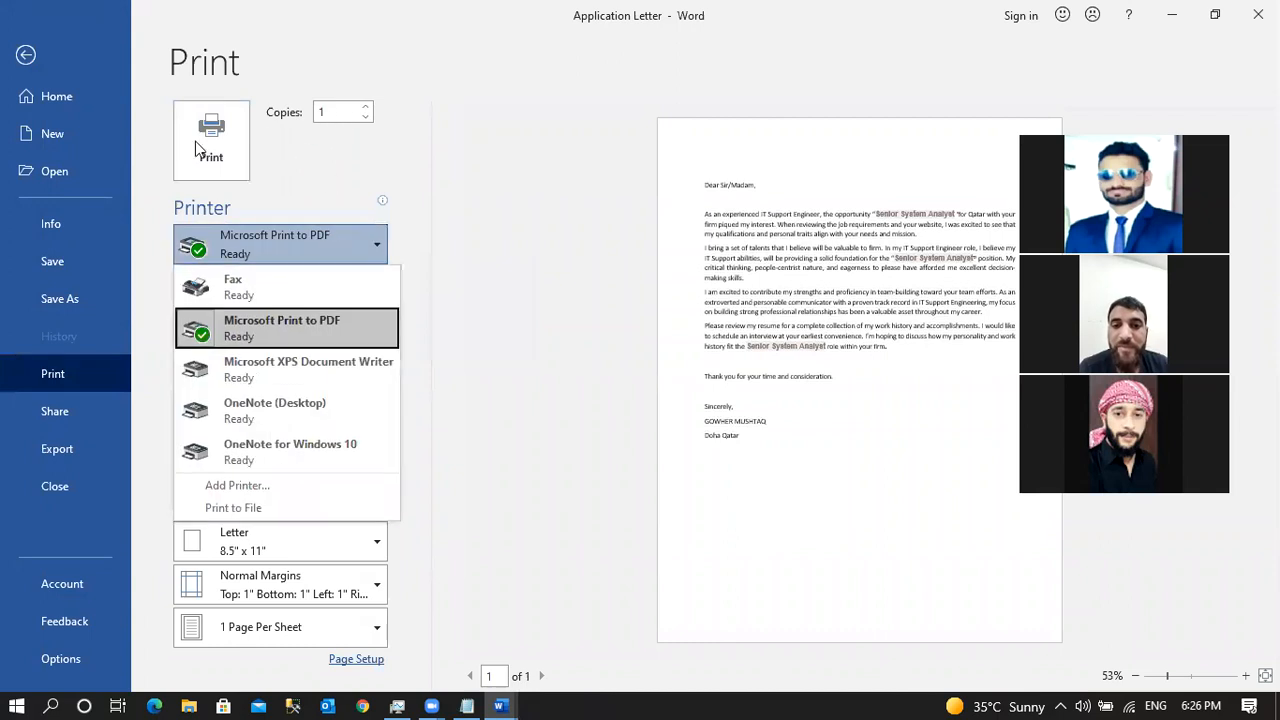
click(414, 208)
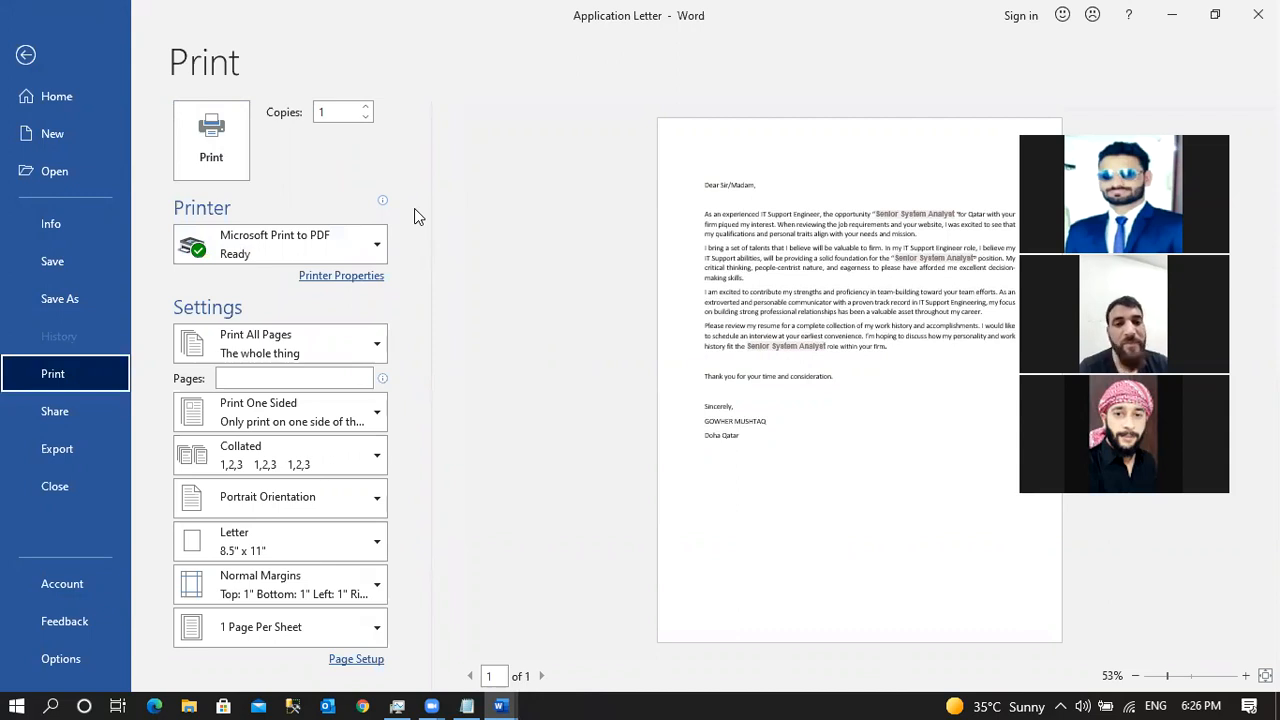
click(52, 420)
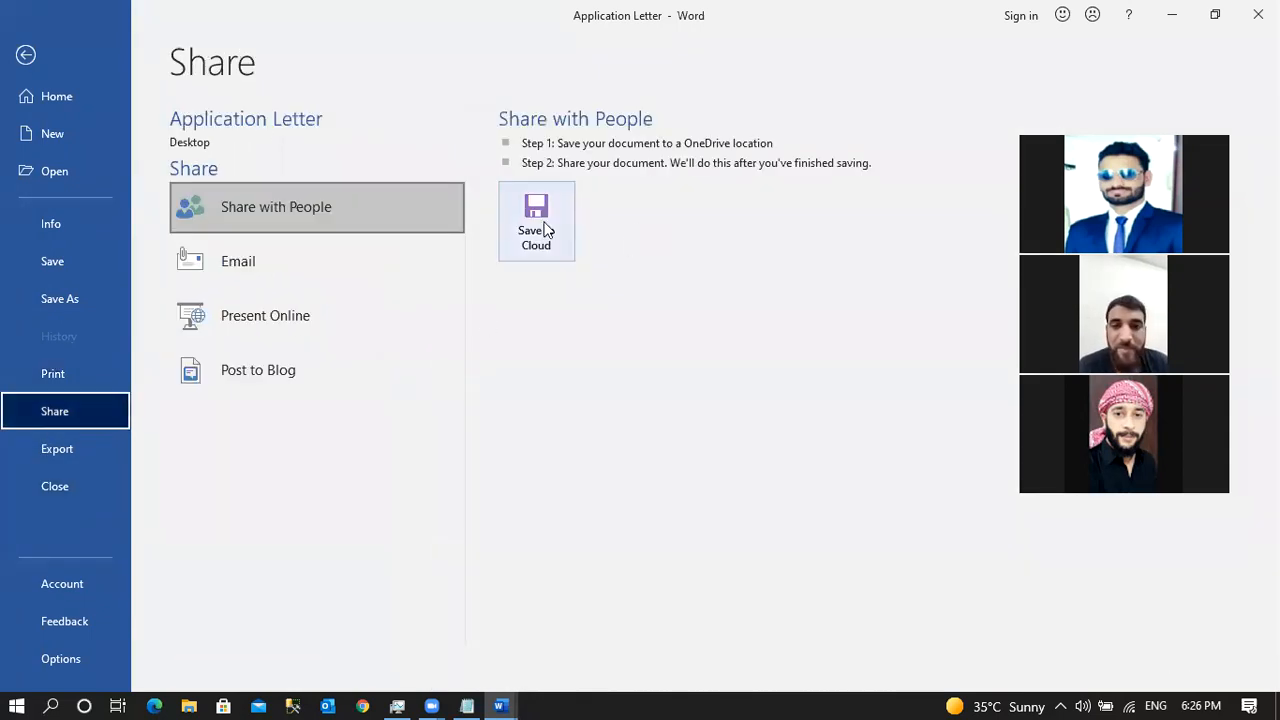
click(333, 259)
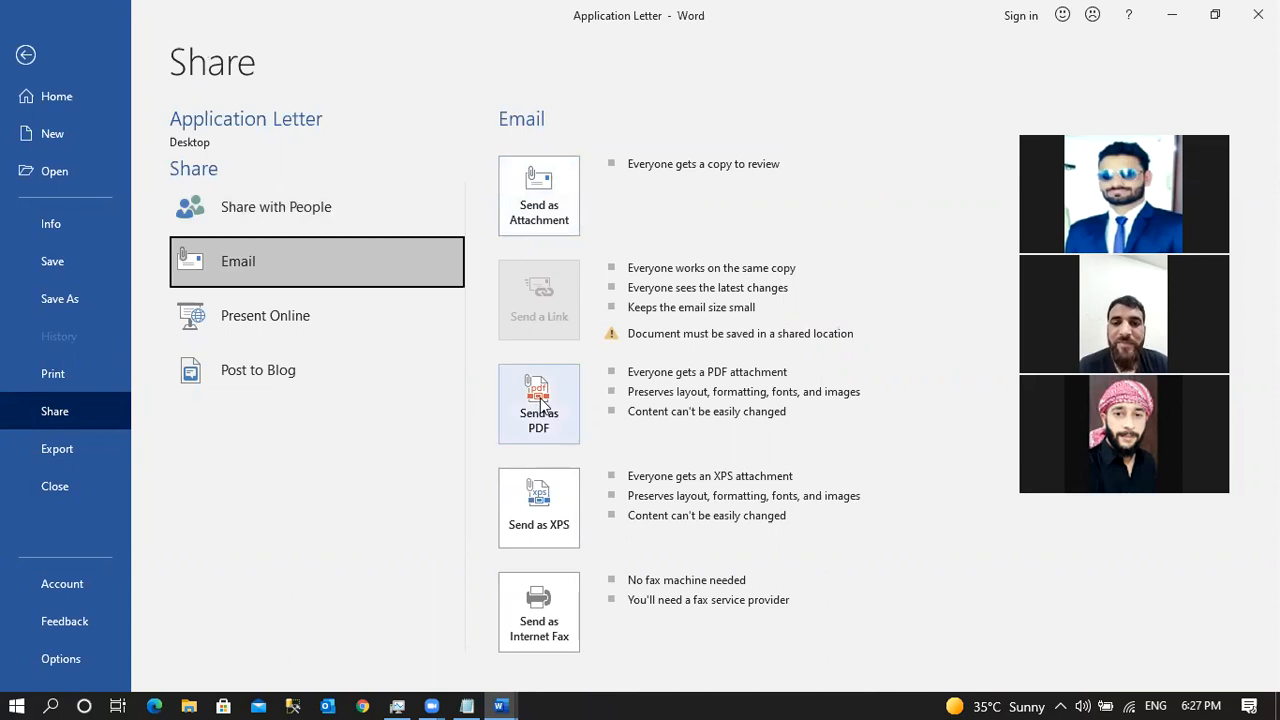
View the Export options, then the Account page with Office Professional Plus 2016 activation.
click(92, 458)
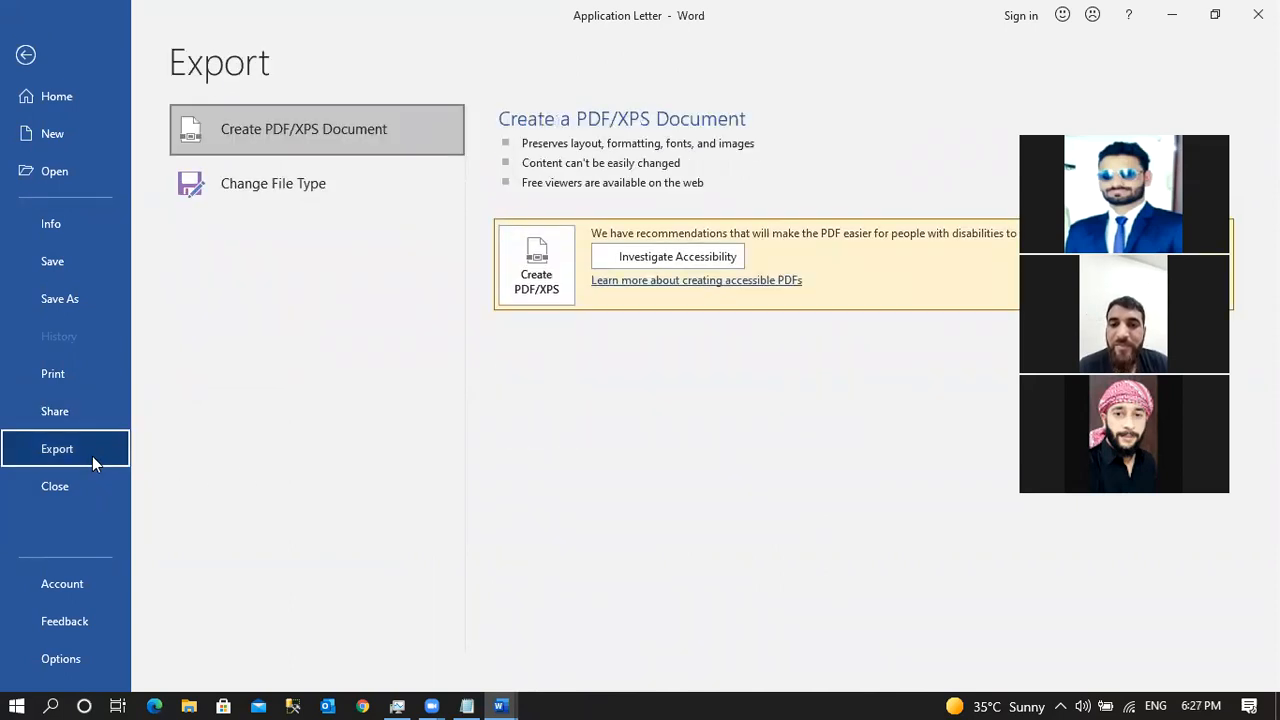
click(92, 377)
click(88, 416)
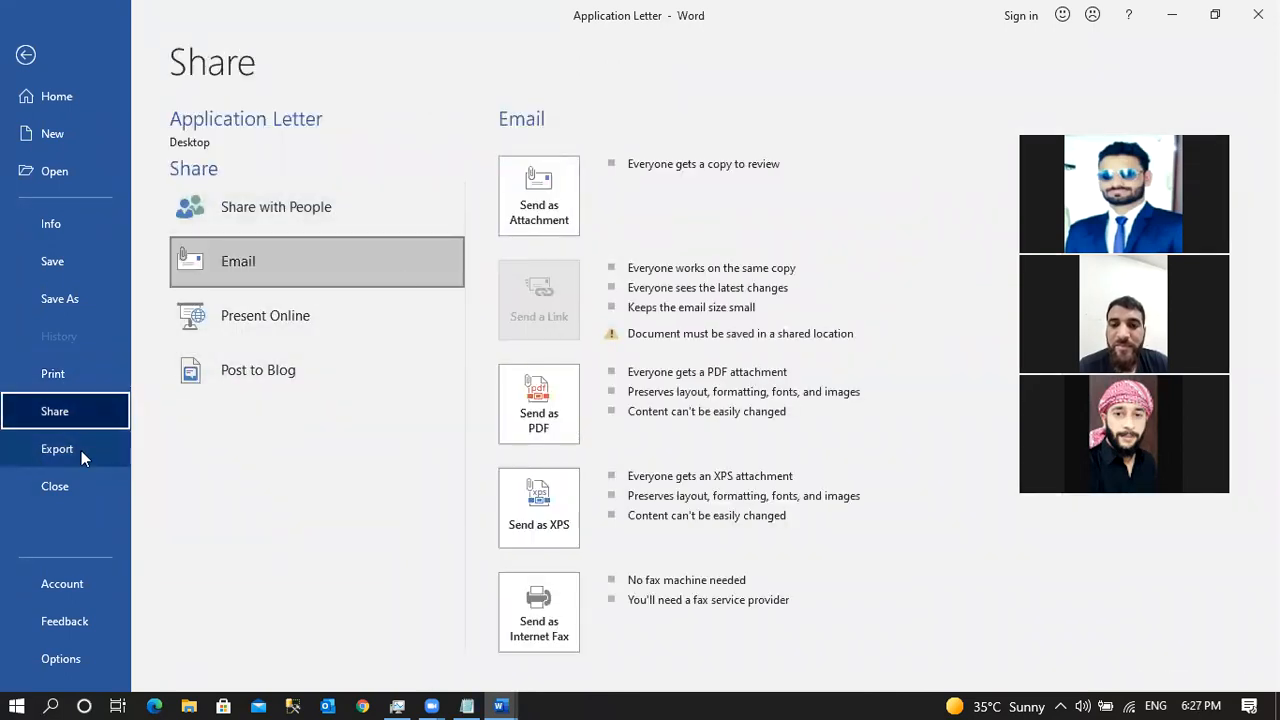
click(82, 456)
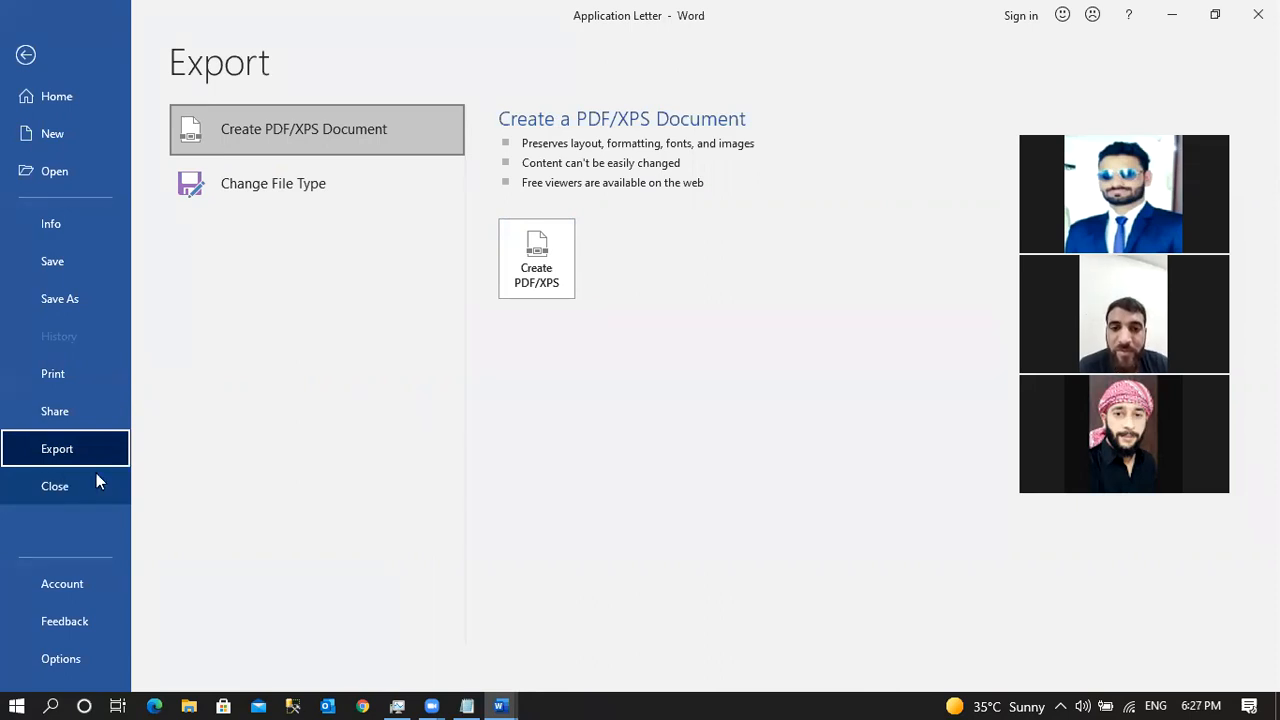
click(86, 576)
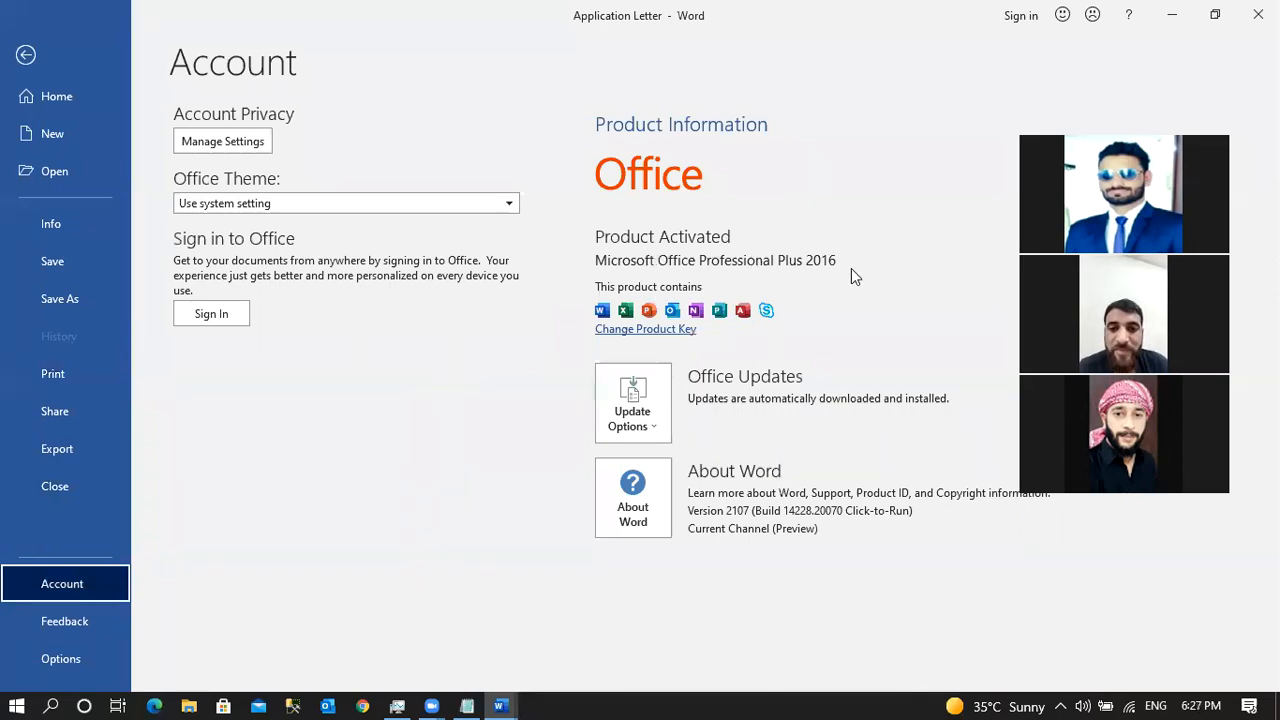
Open Word Options, close it unchanged, and return to the File Home screen.
click(112, 660)
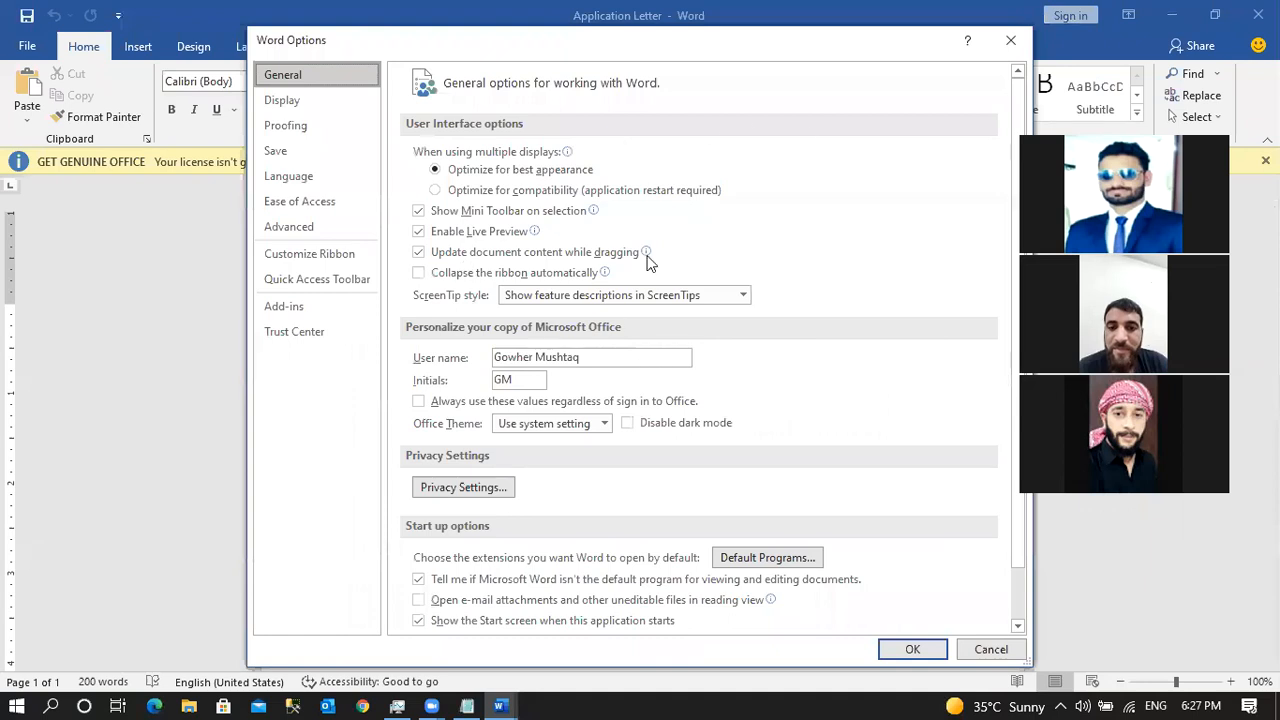
click(1012, 41)
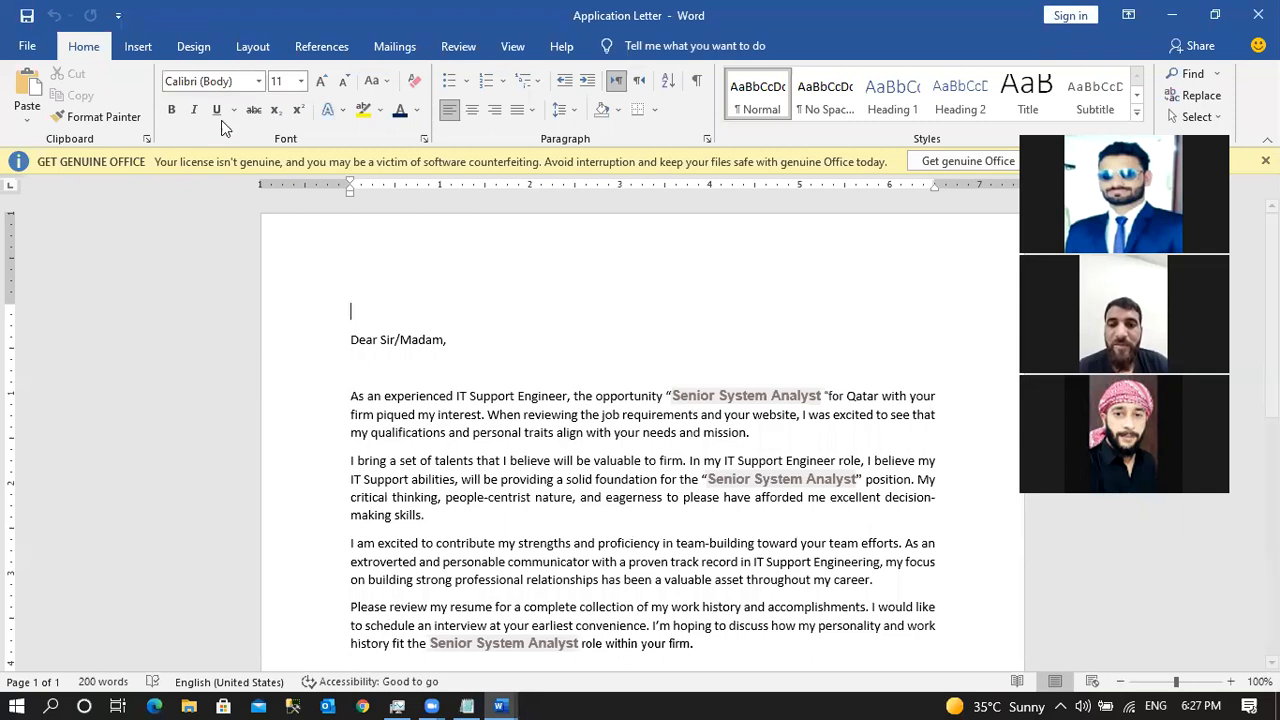
click(30, 47)
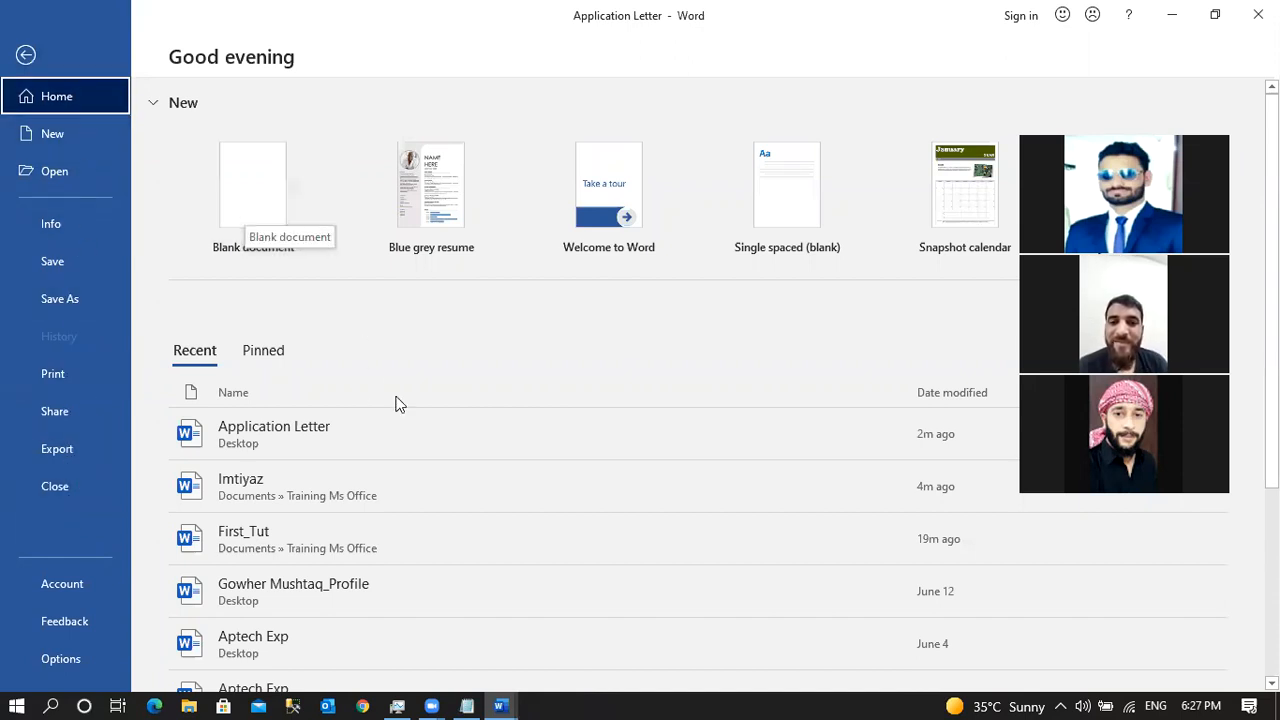
Return to the Application Letter, open and dismiss Change Case, then visit File and go back.
click(27, 56)
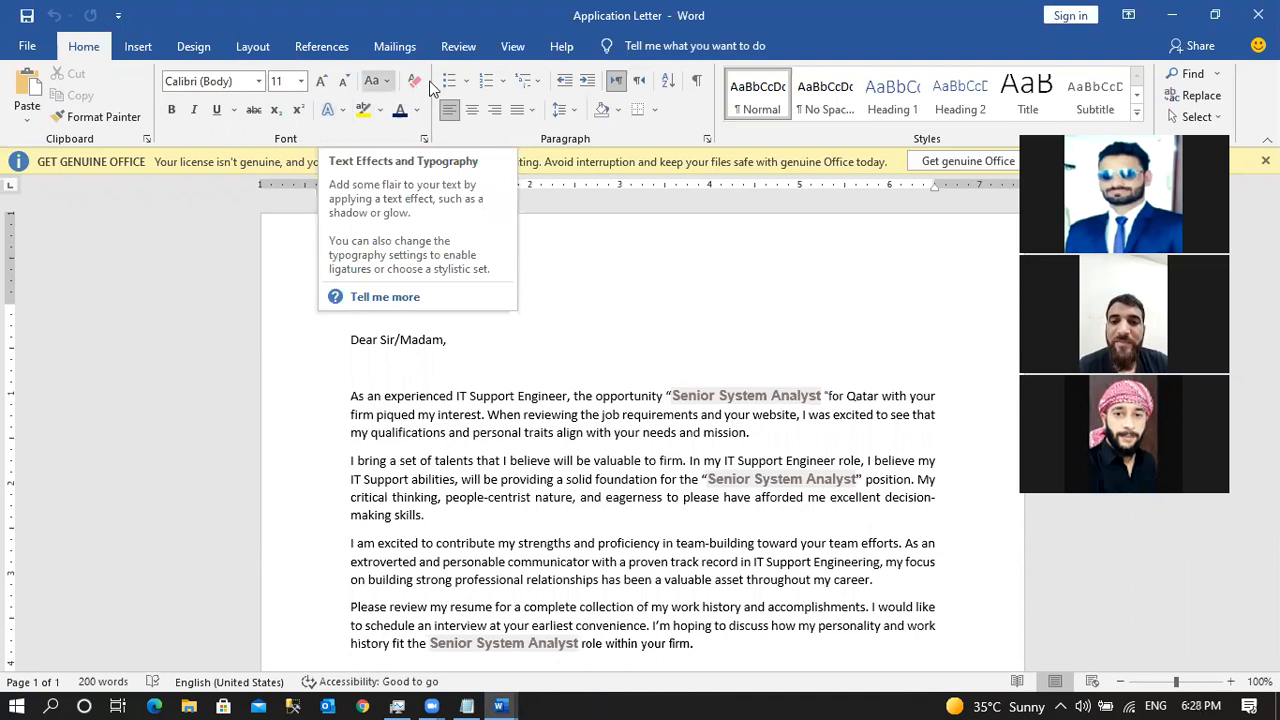
click(385, 82)
click(385, 82)
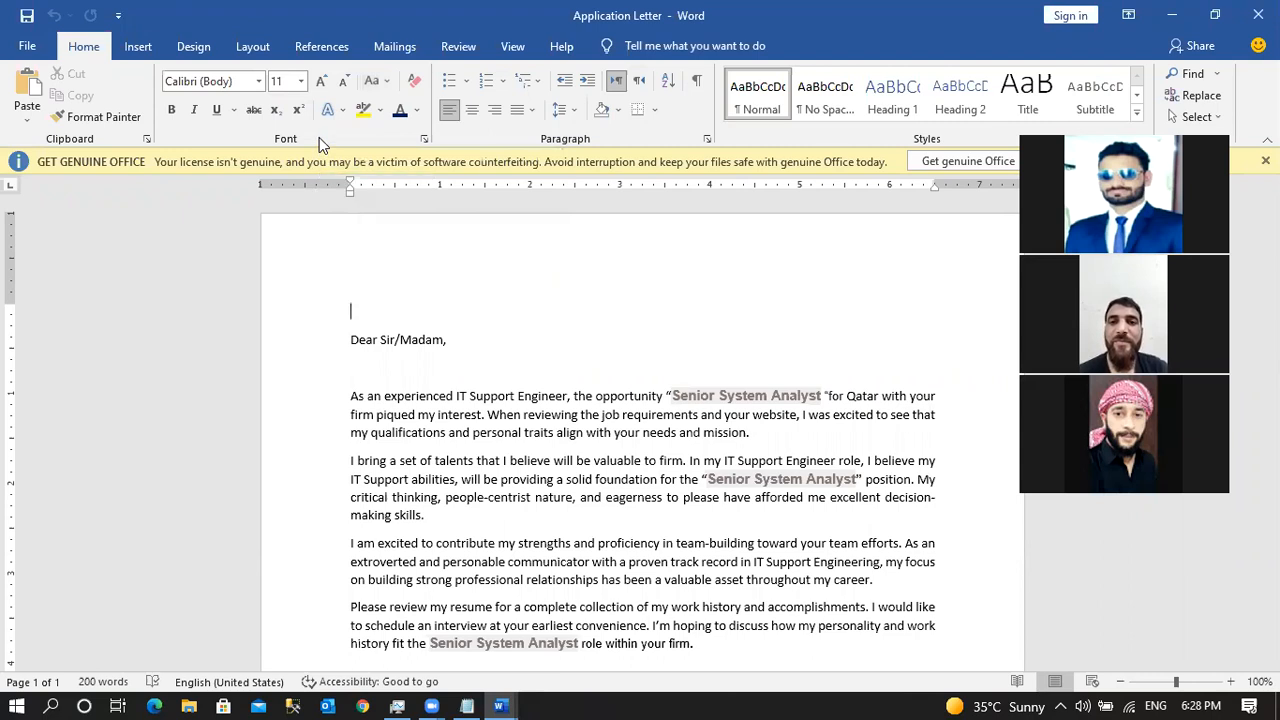
click(27, 46)
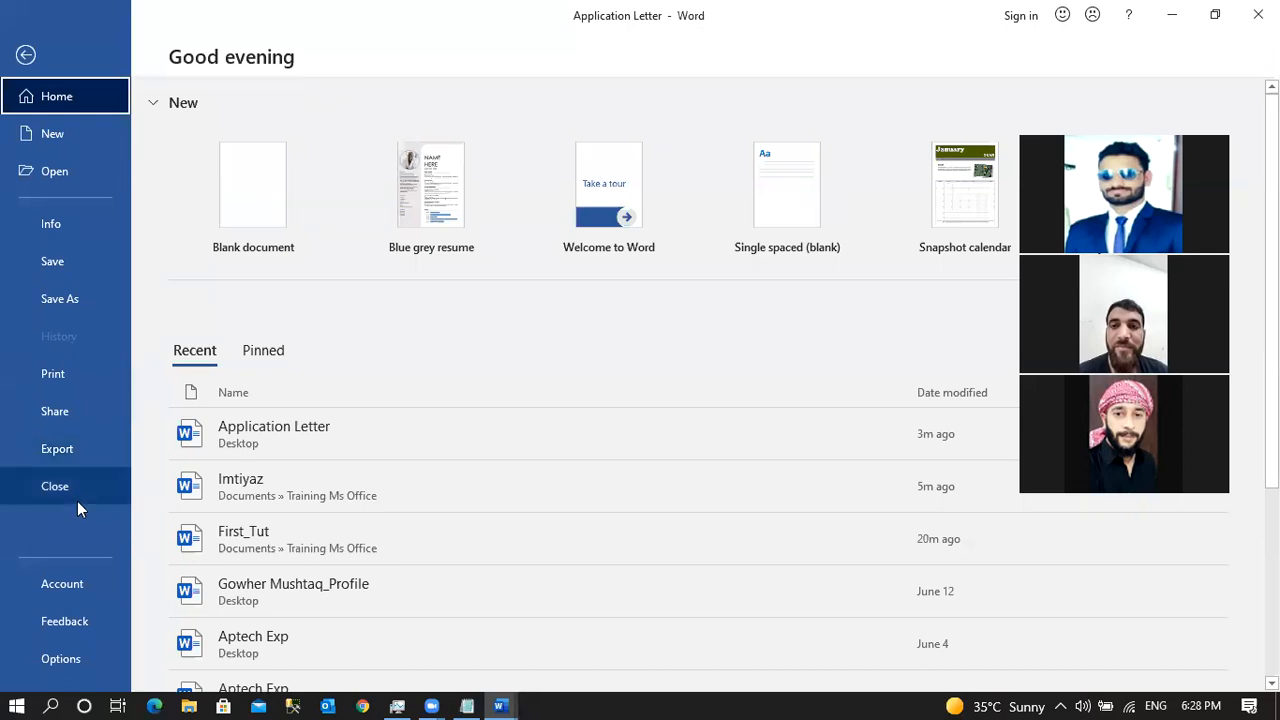
click(27, 57)
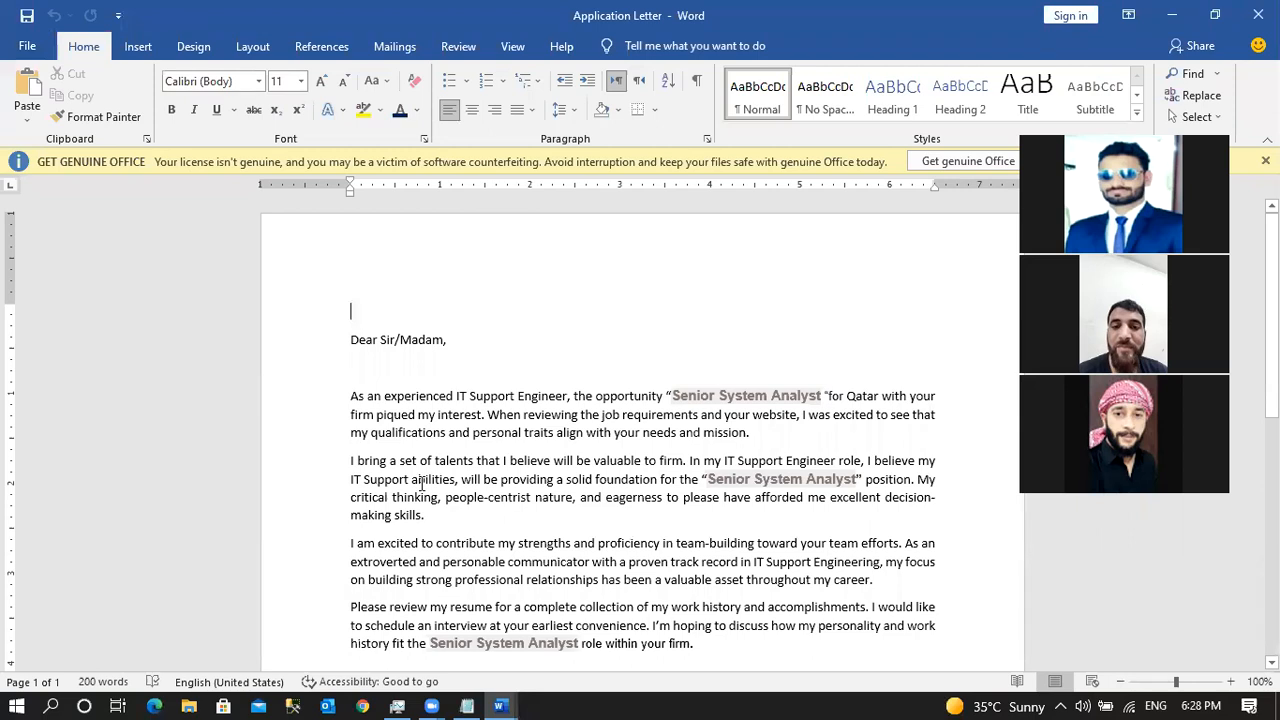